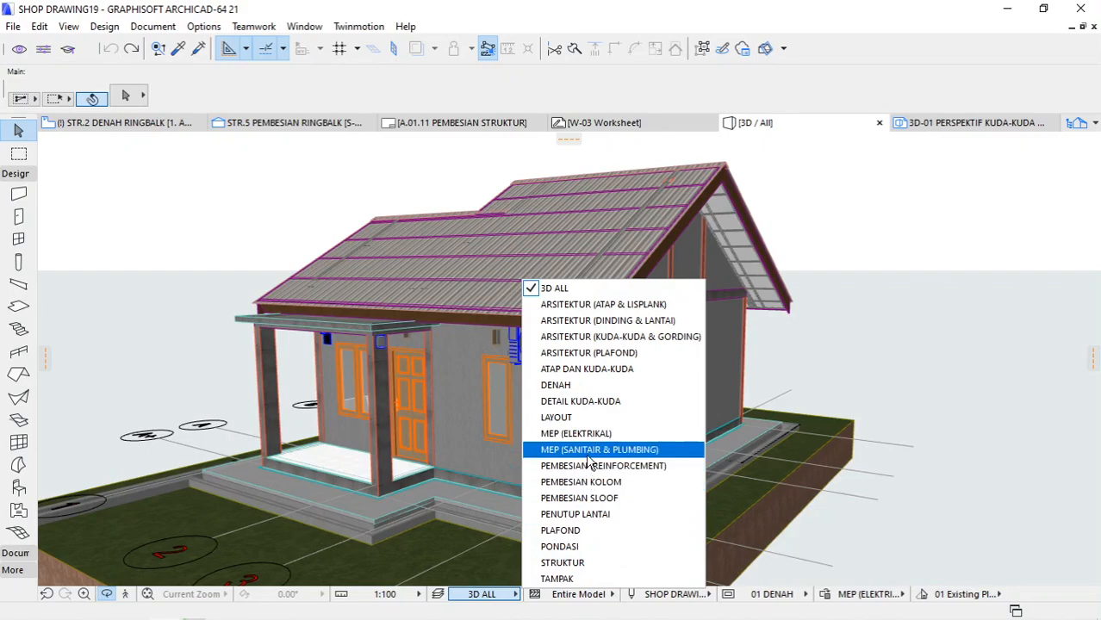
Step: Apply the MEP (SANITAIR & PLUMBING) layer combination to the 3D view
click(611, 451)
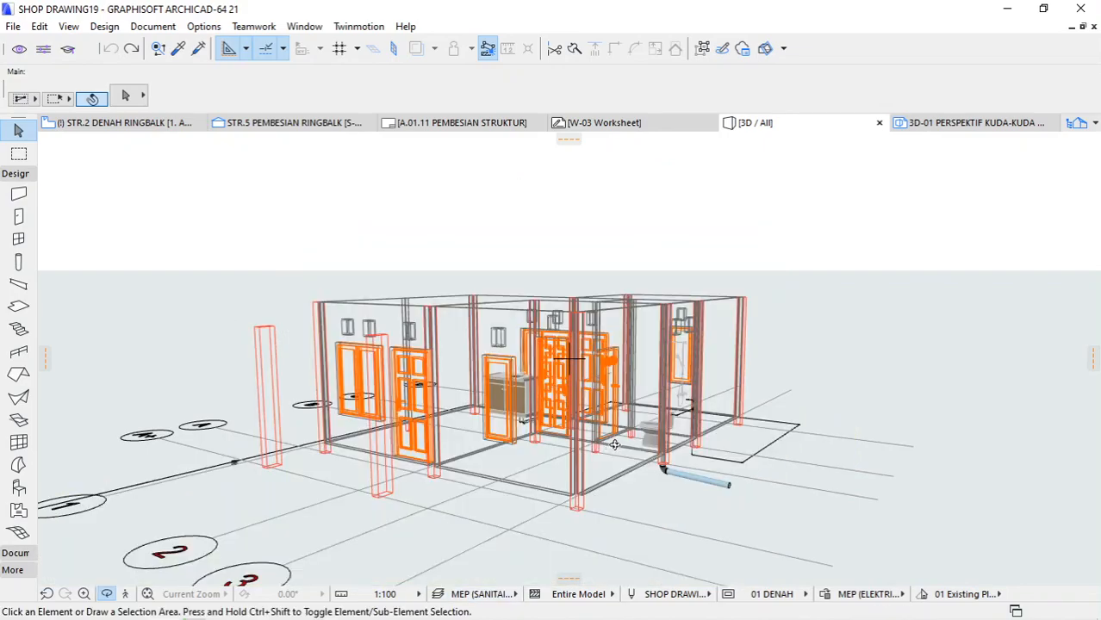
shift+middle_drag(613, 442, 556, 420)
Step: Switch to the Photos app, view the images from 1.png through 5.jfif, and return to Archicad
mouse_move(416, 610)
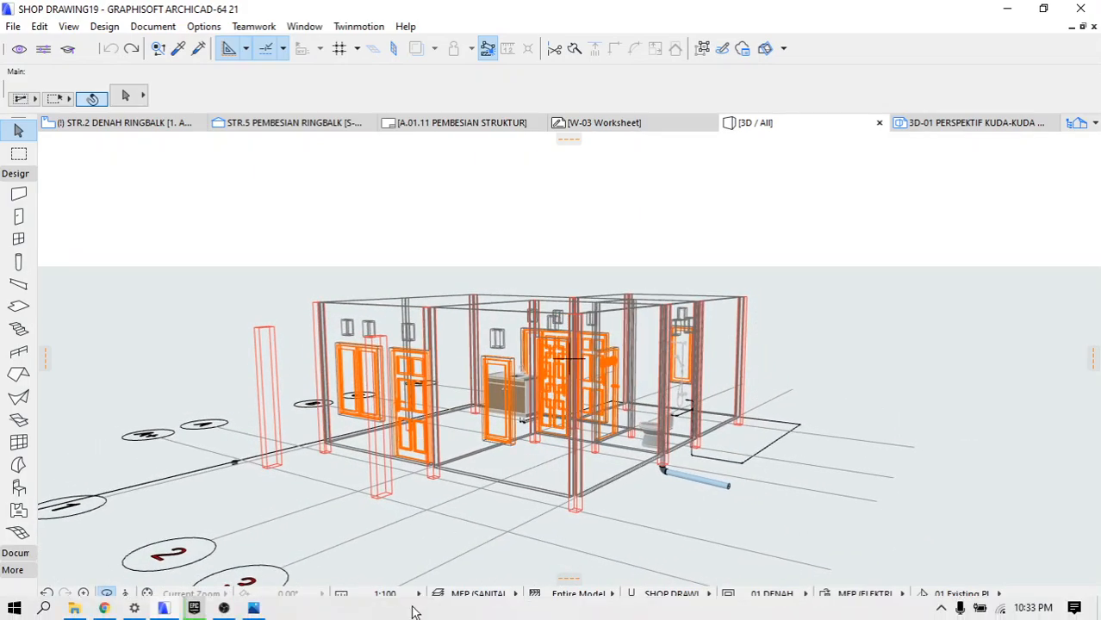
click(255, 609)
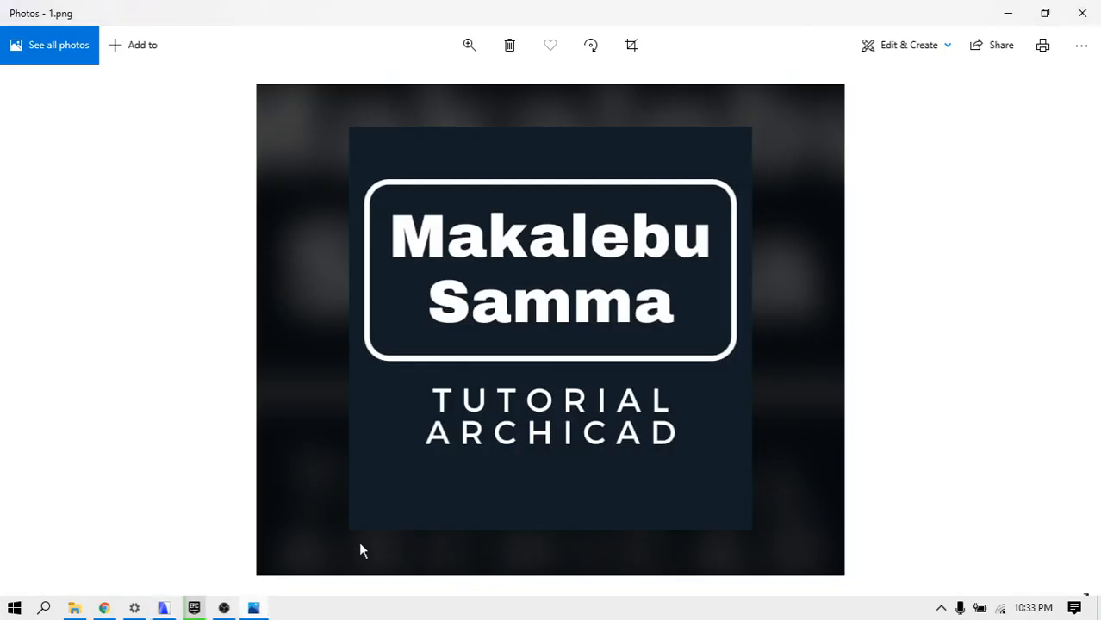
key(Right)
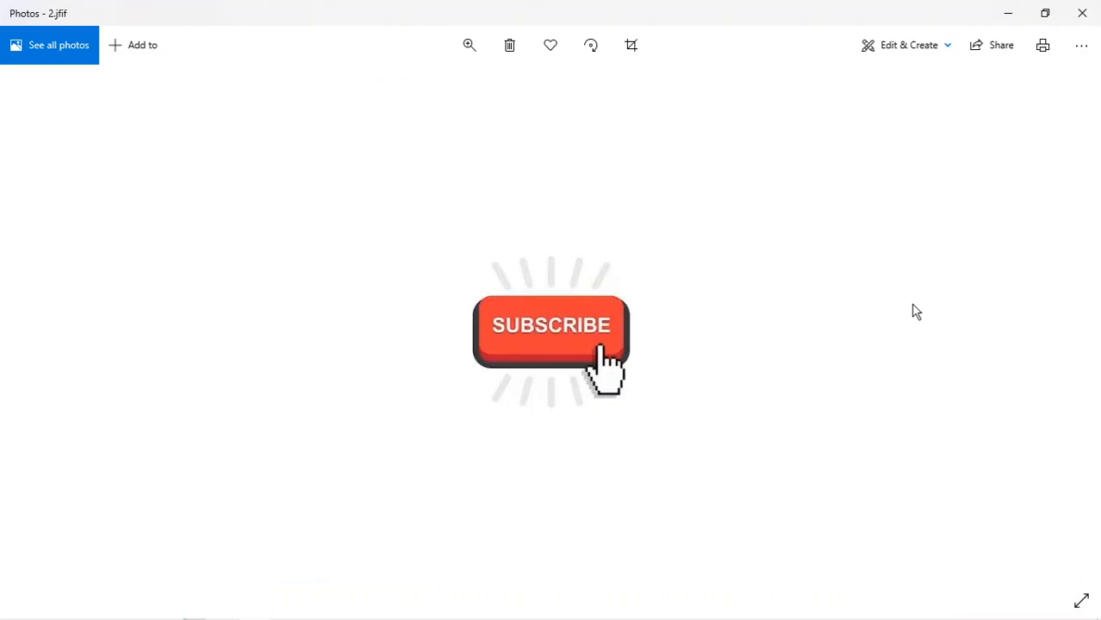
key(Right)
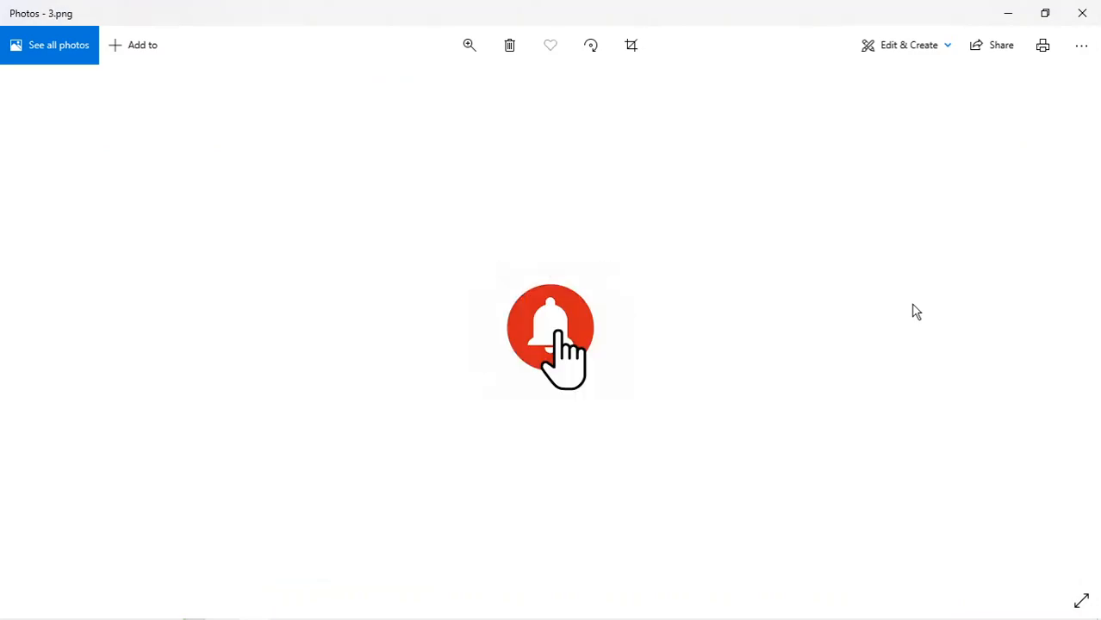
key(Right)
key(Right)
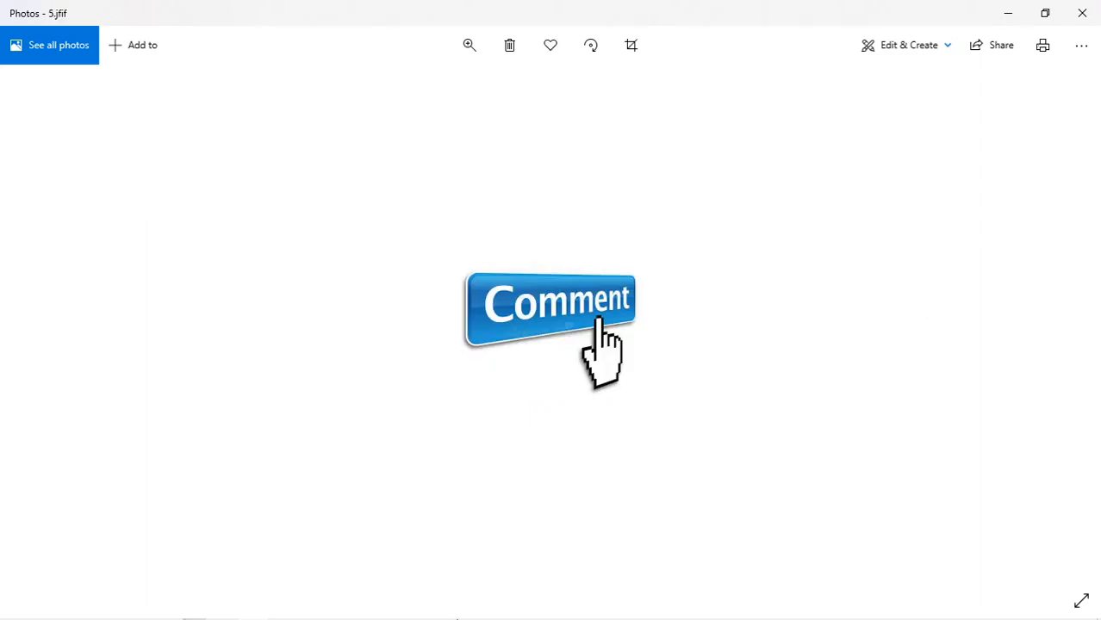
mouse_move(428, 614)
click(169, 612)
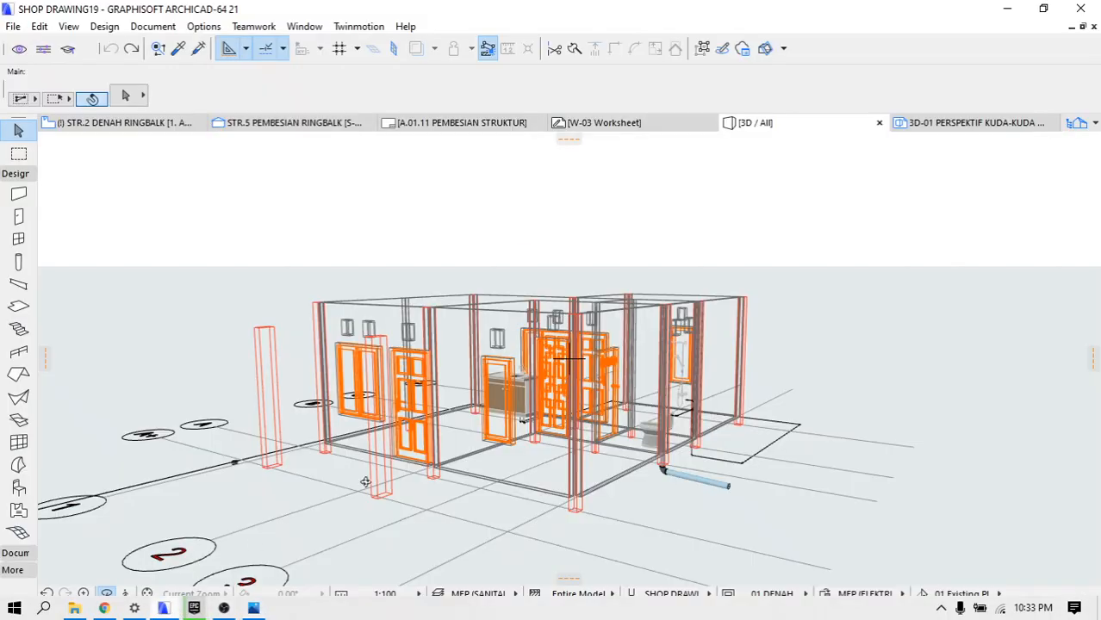
Step: Open the 0. LANTAI floor plan and apply the MEP (SANITAIR & PLUMBING) layer combination to it
shift+middle_drag(442, 381, 618, 385)
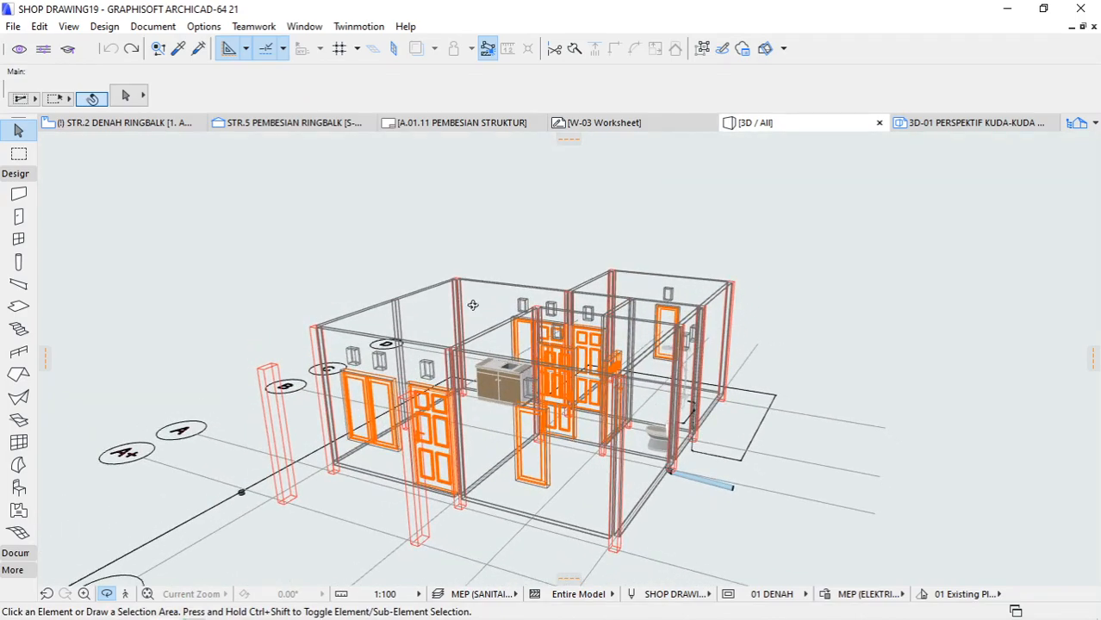
click(1085, 123)
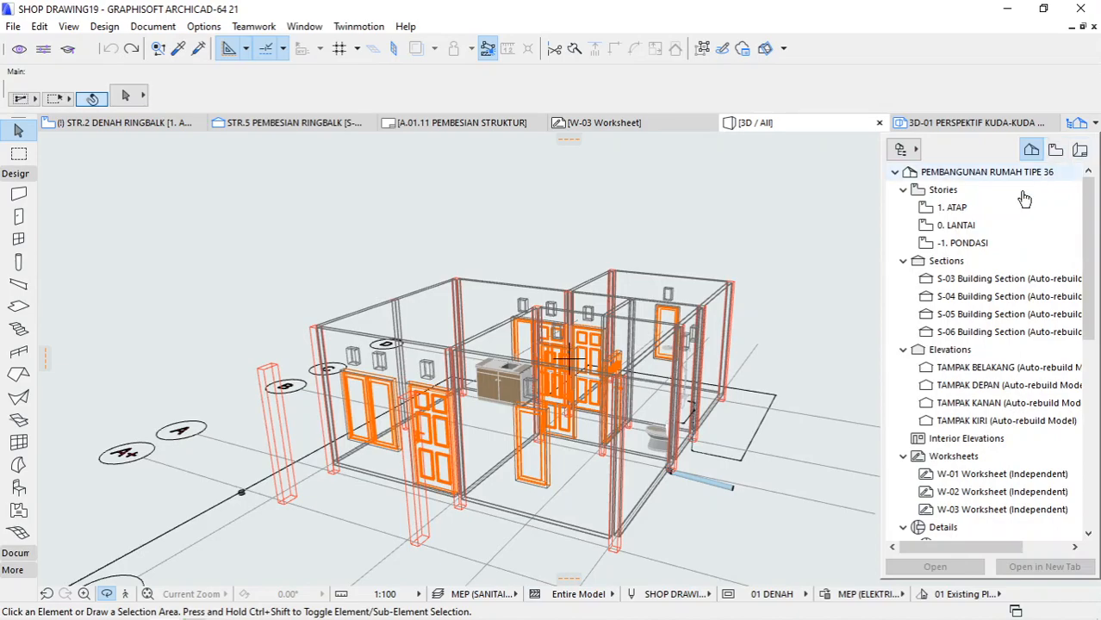
double_click(947, 226)
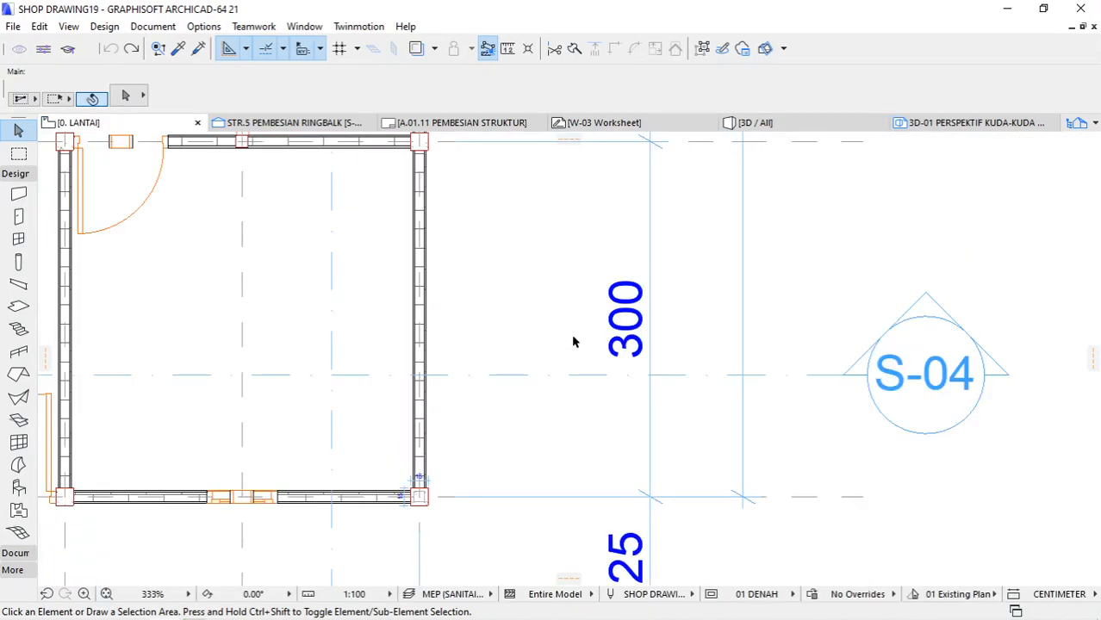
scroll(689, 357, down, 6)
scroll(685, 307, up, 3)
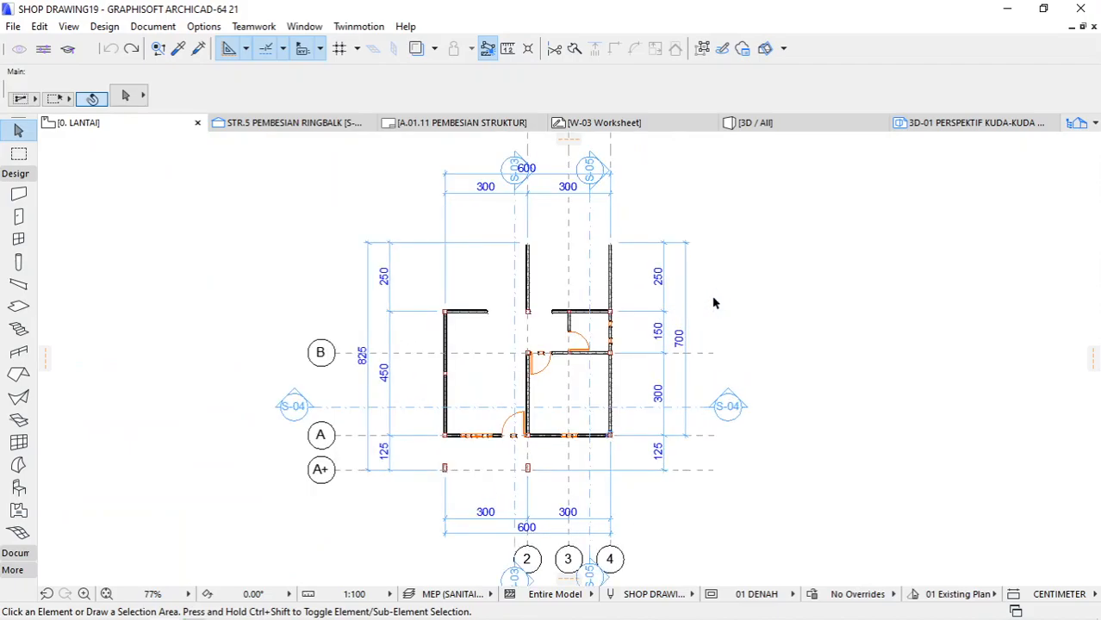
click(441, 600)
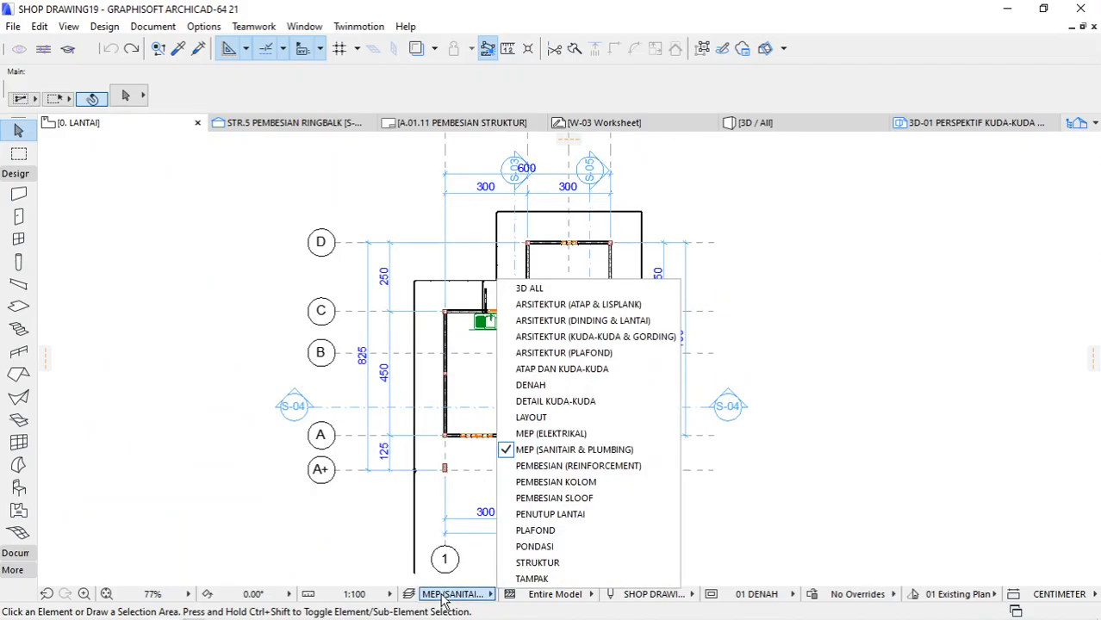
click(578, 455)
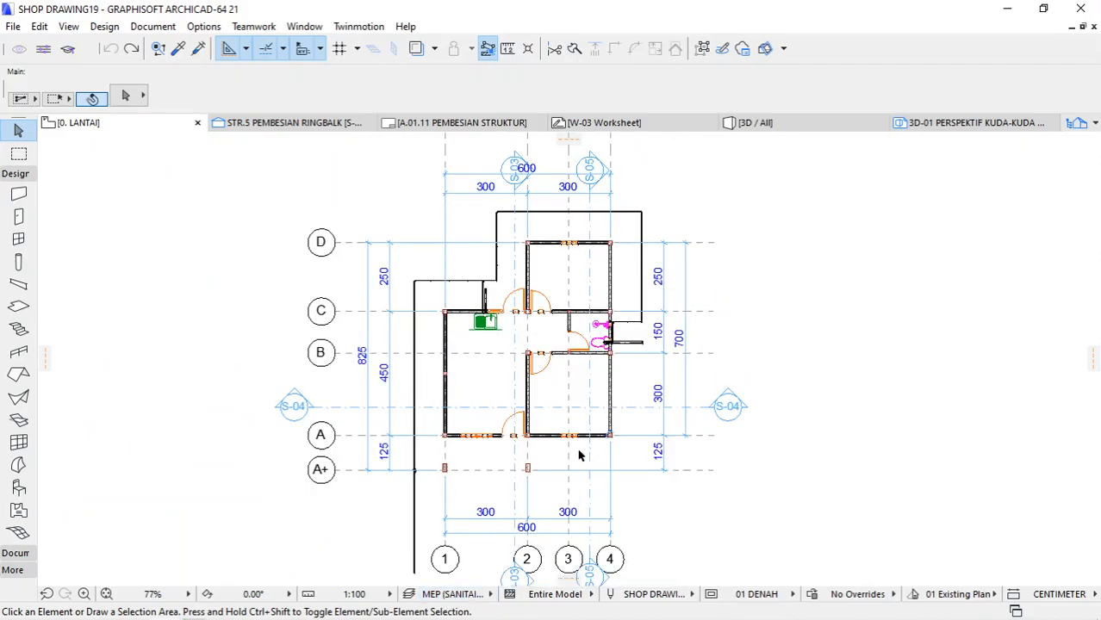
Step: Show the RABAT layer and update the MEP (SANITAIR & PLUMBING) layer combination with this visibility
click(410, 597)
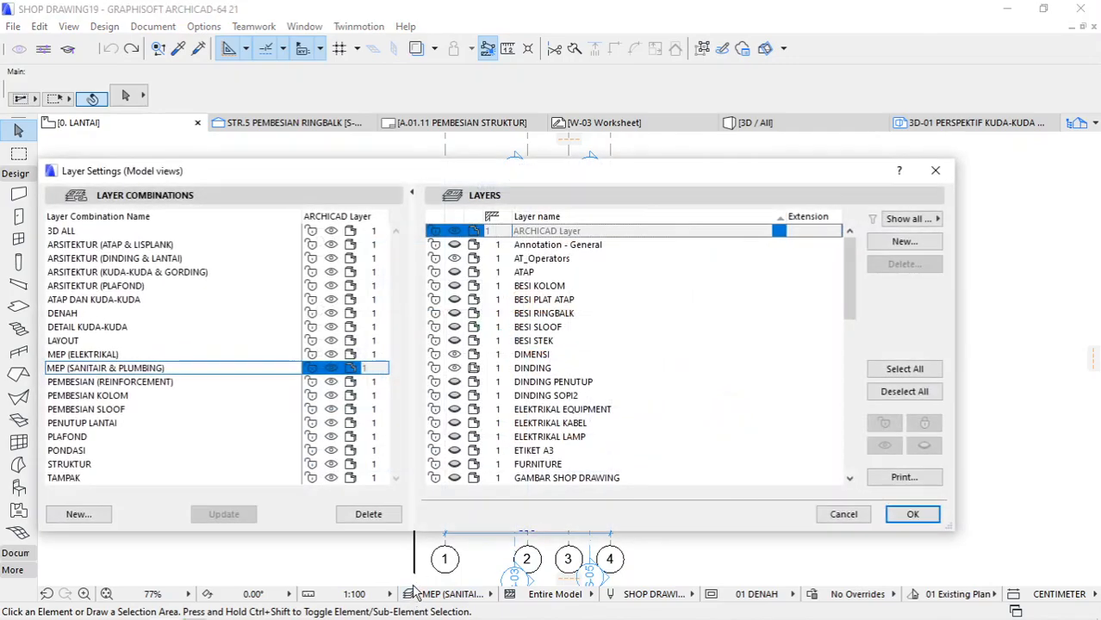
scroll(491, 372, down, 5)
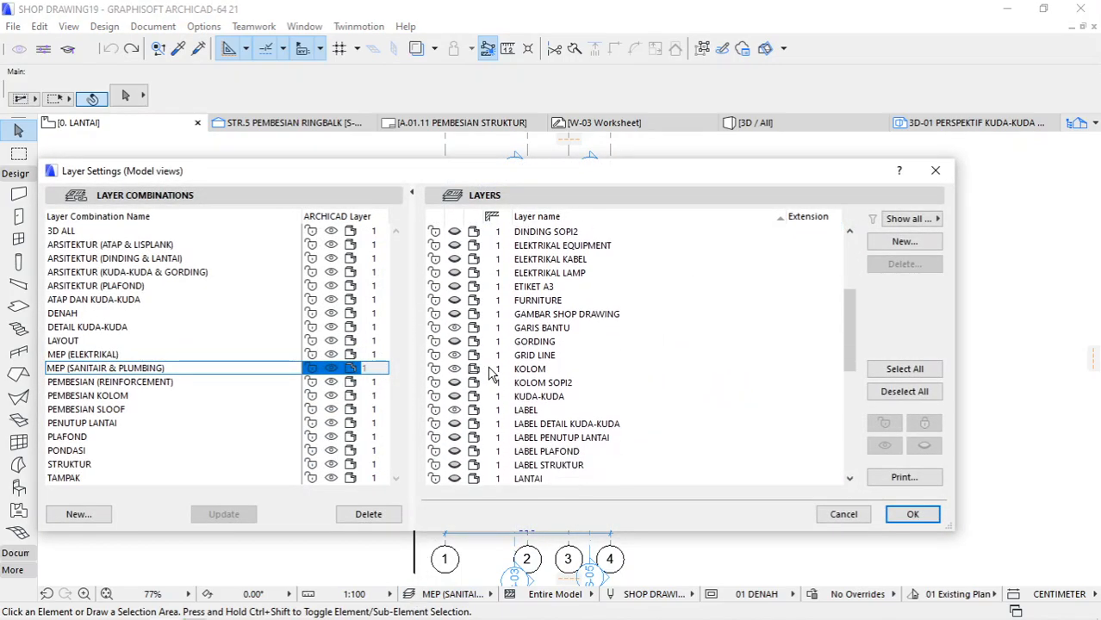
scroll(491, 372, down, 5)
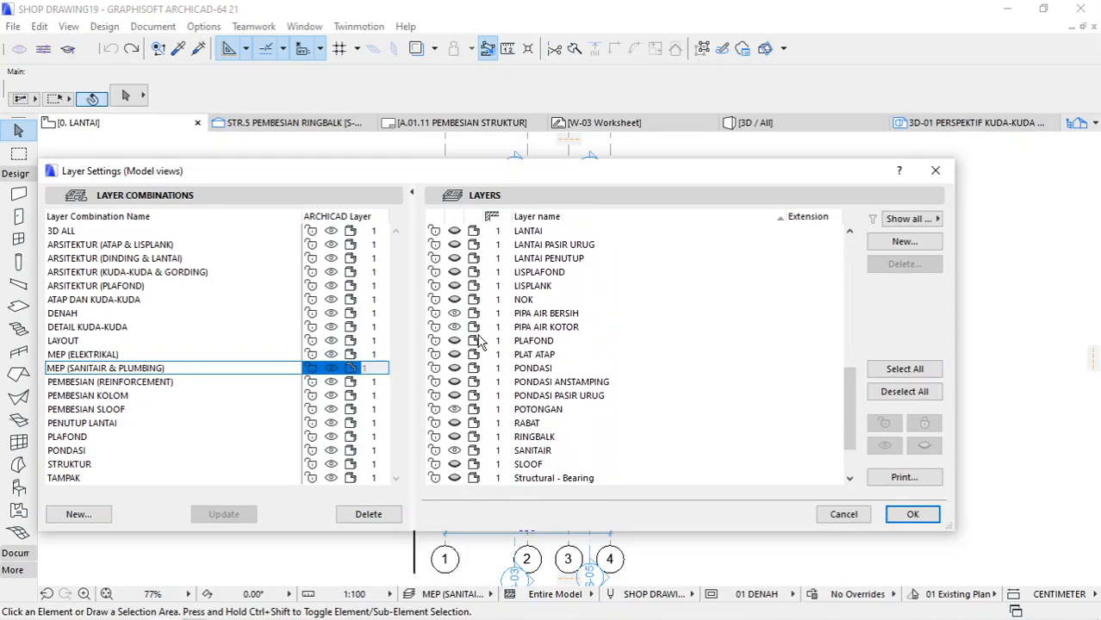
click(445, 421)
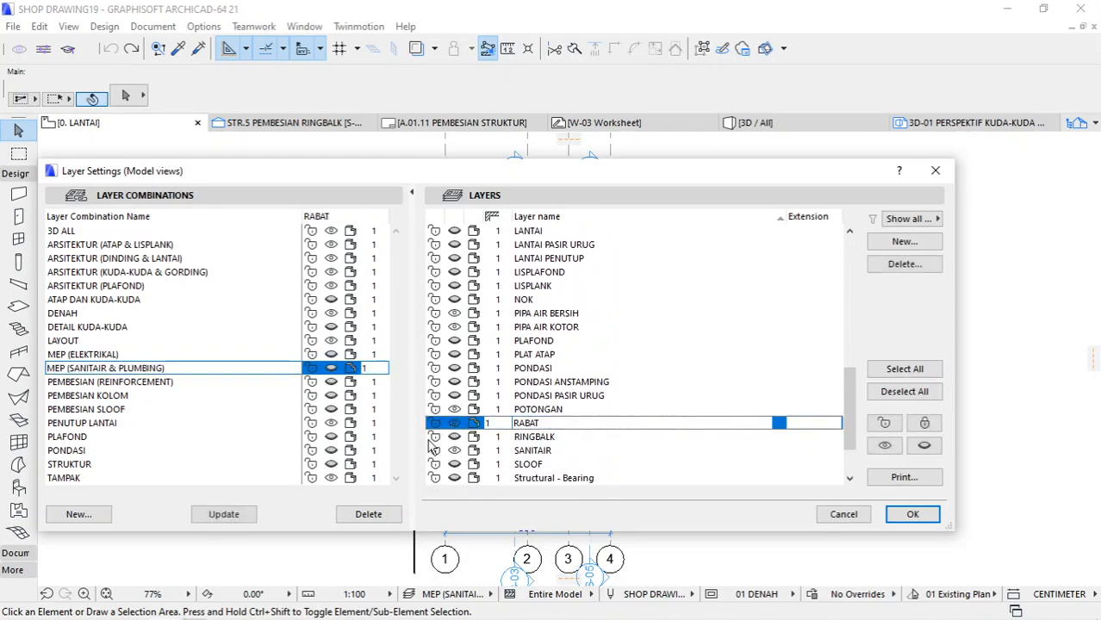
click(224, 516)
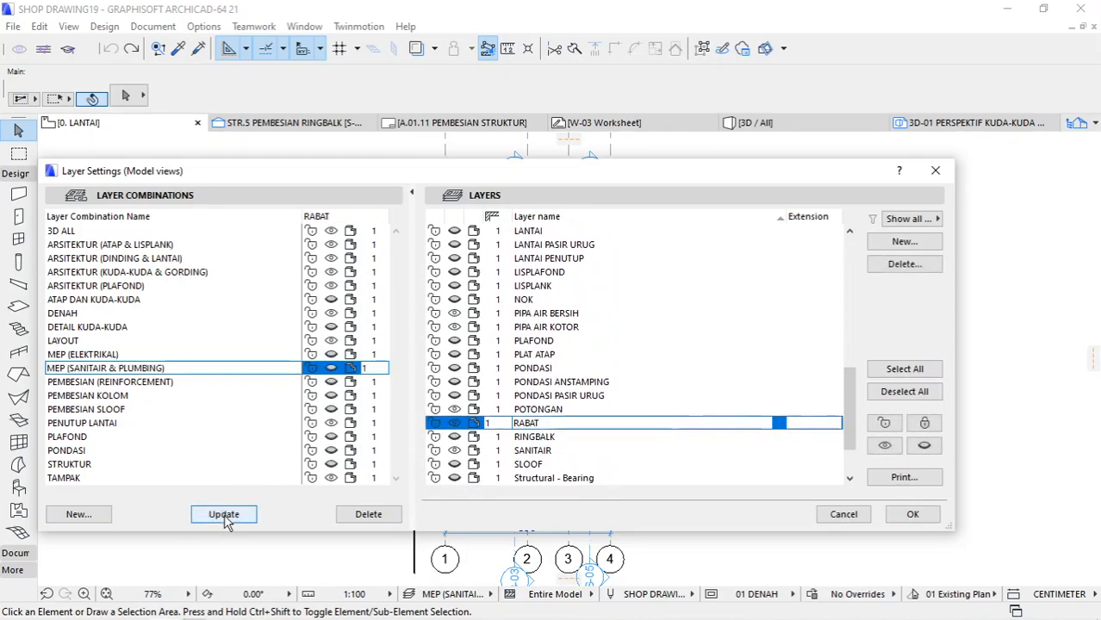
click(910, 515)
Step: Place a text label whose leader points to the outer pipe running above grid line D on the floor plan
middle_drag(768, 400, 758, 380)
scroll(629, 370, down, 1)
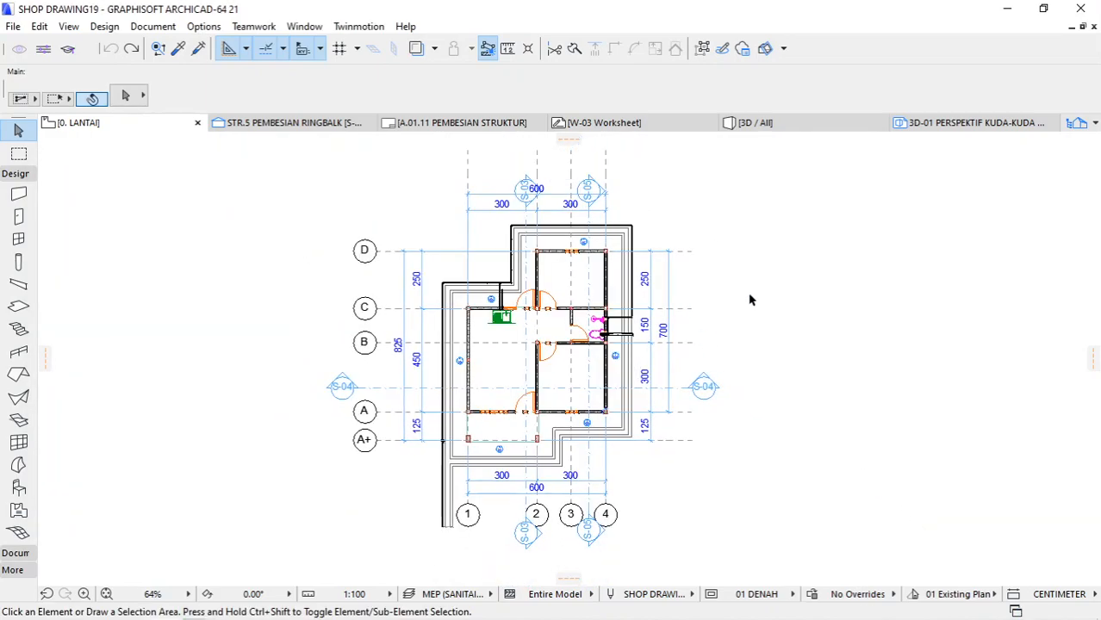
click(26, 180)
click(26, 189)
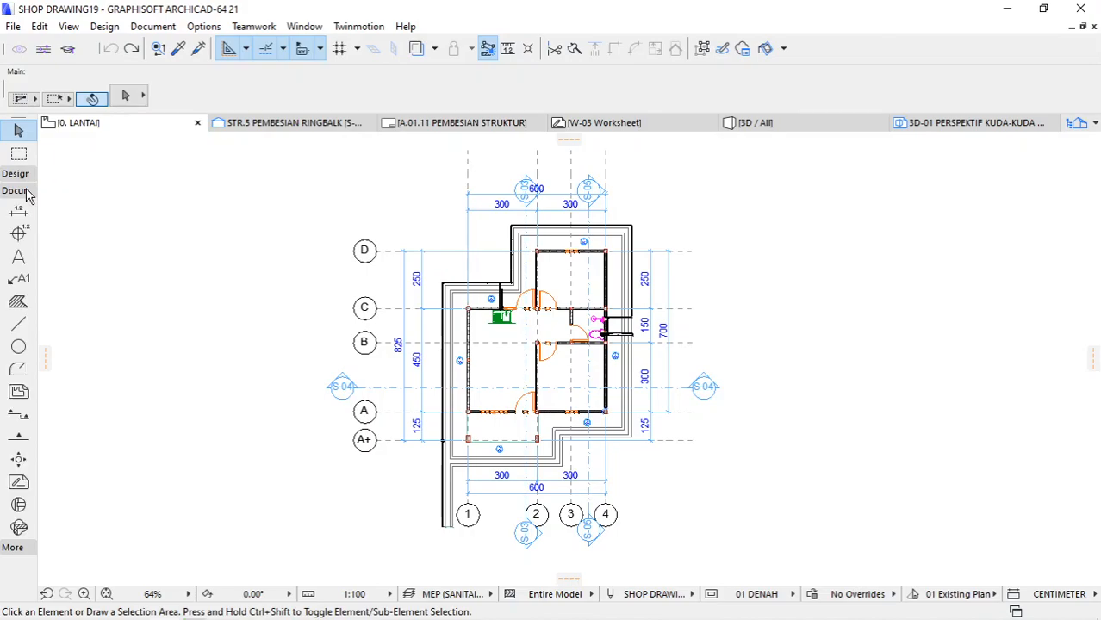
click(15, 280)
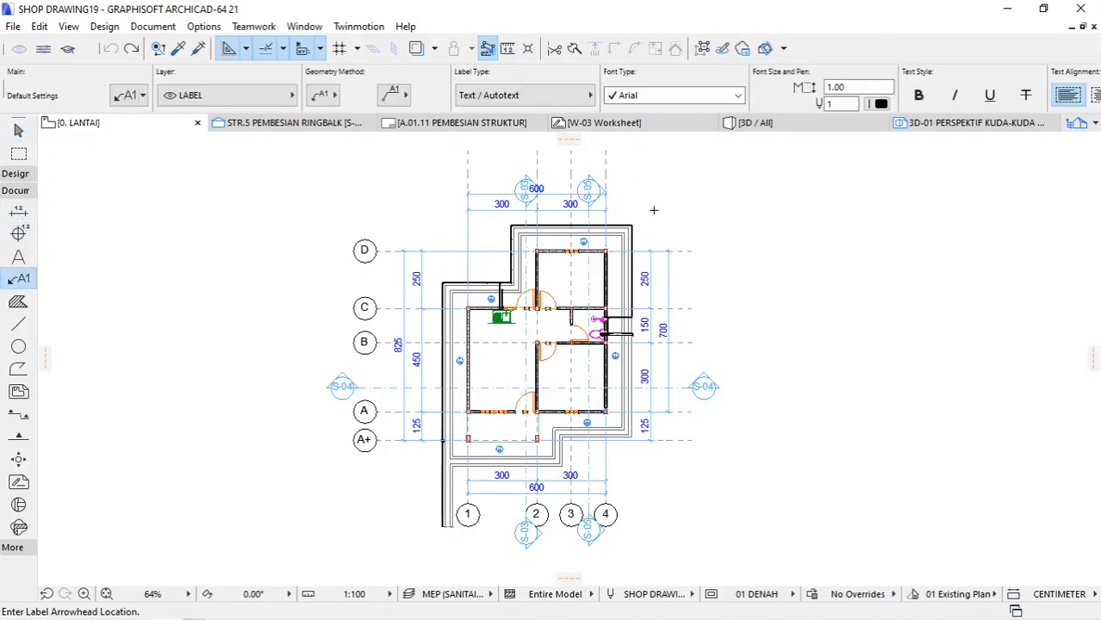
scroll(653, 209, up, 3)
scroll(648, 229, down, 1)
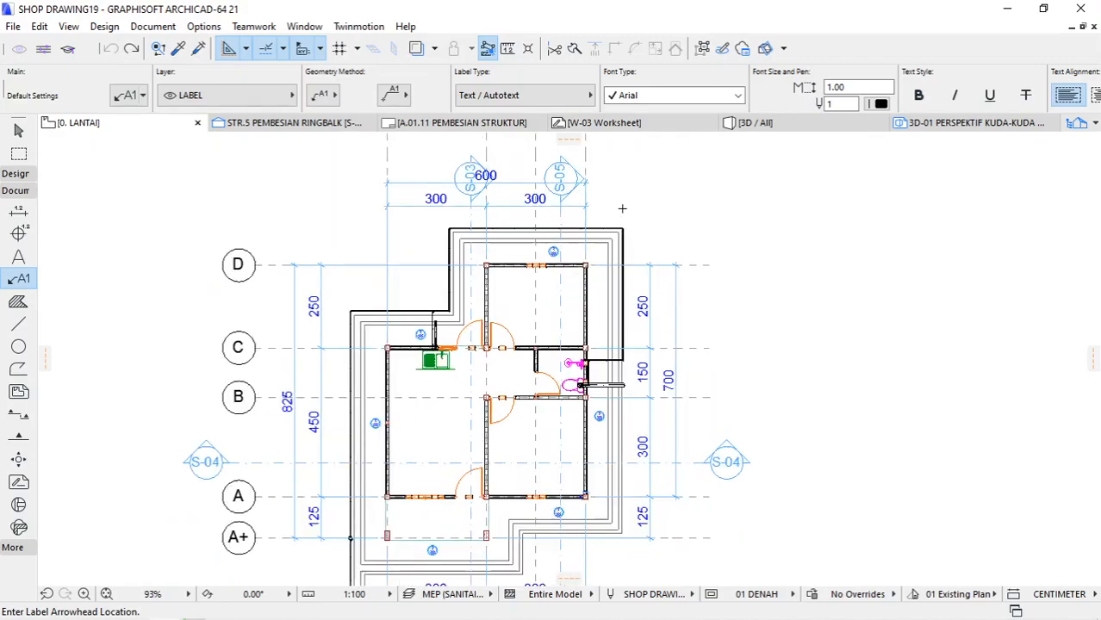
scroll(621, 208, up, 4)
scroll(572, 257, up, 3)
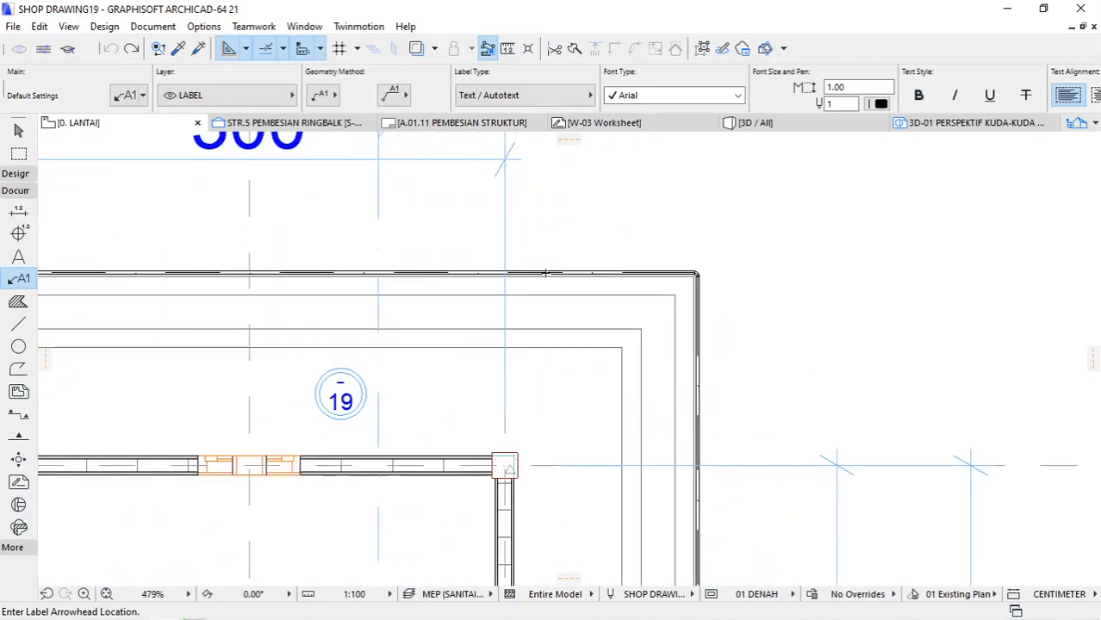
scroll(549, 272, up, 3)
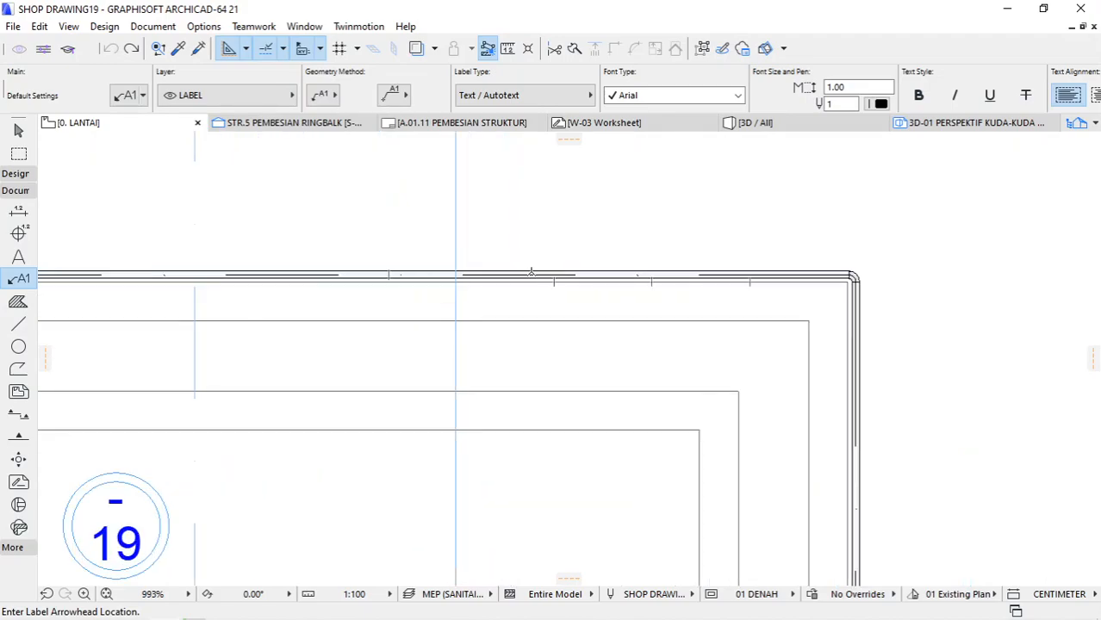
scroll(542, 275, down, 8)
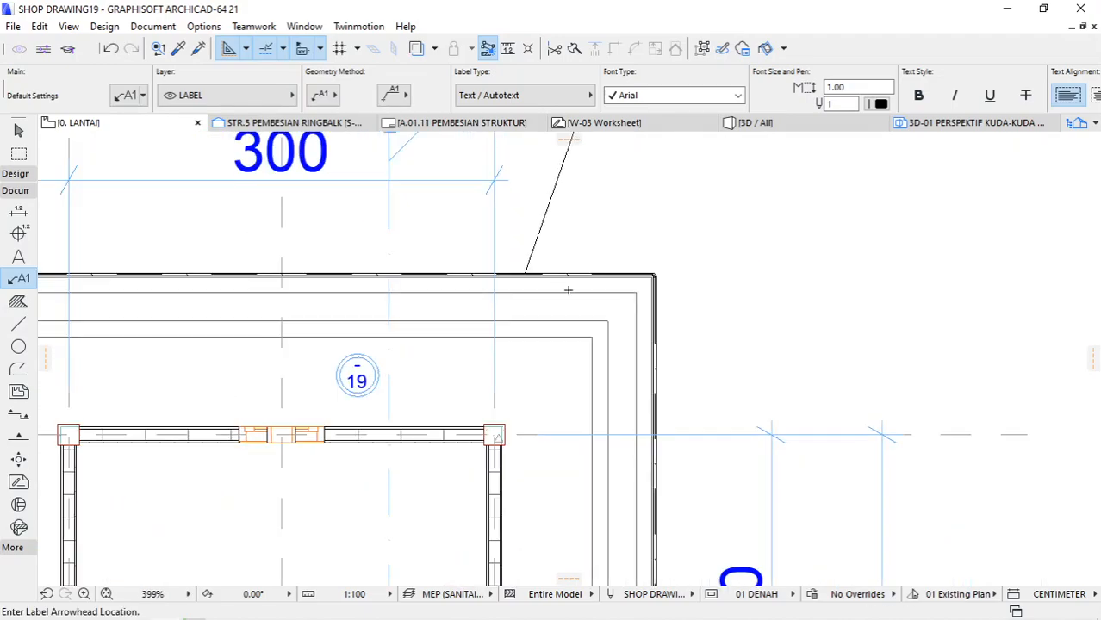
scroll(627, 245, up, 2)
key(shift)
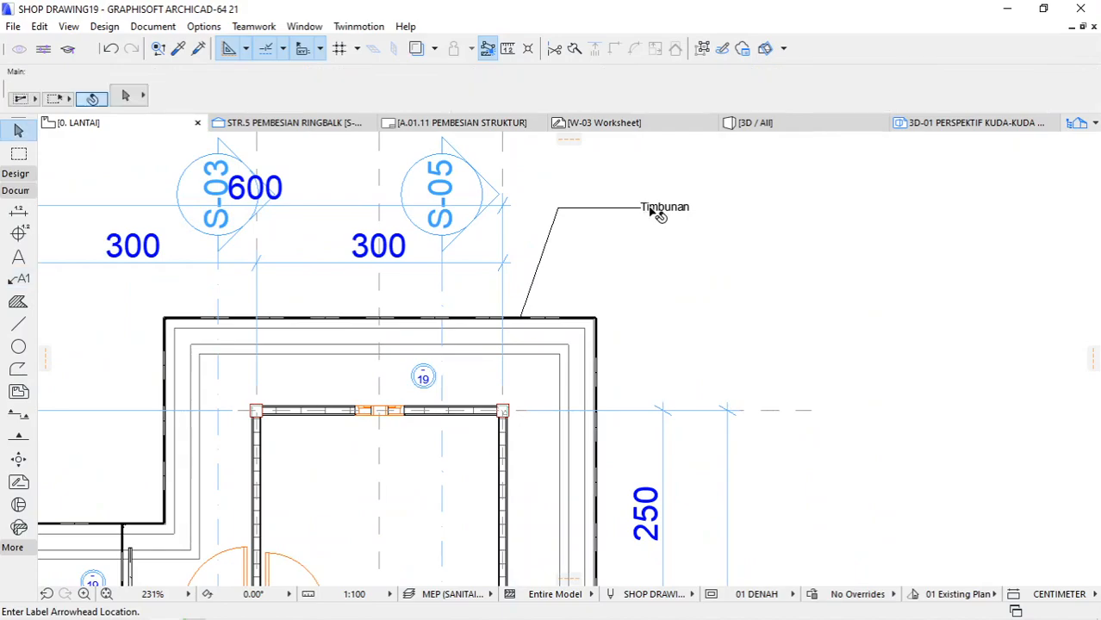
Step: Move the label's leader bend closer to the pipe and shorten the horizontal leader segment before the text
click(659, 215)
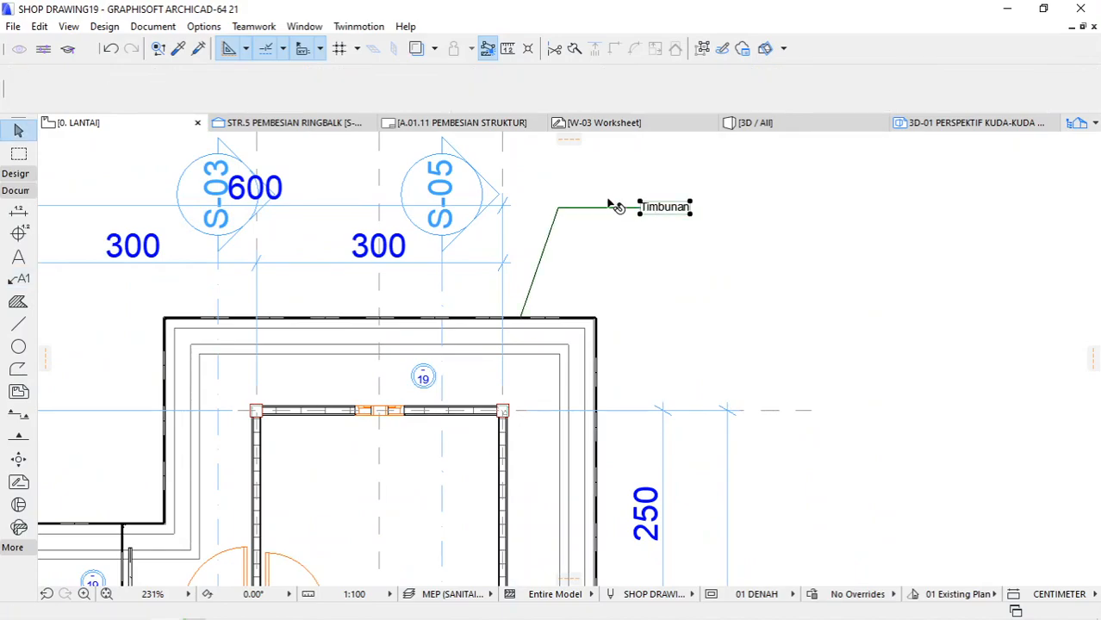
click(558, 211)
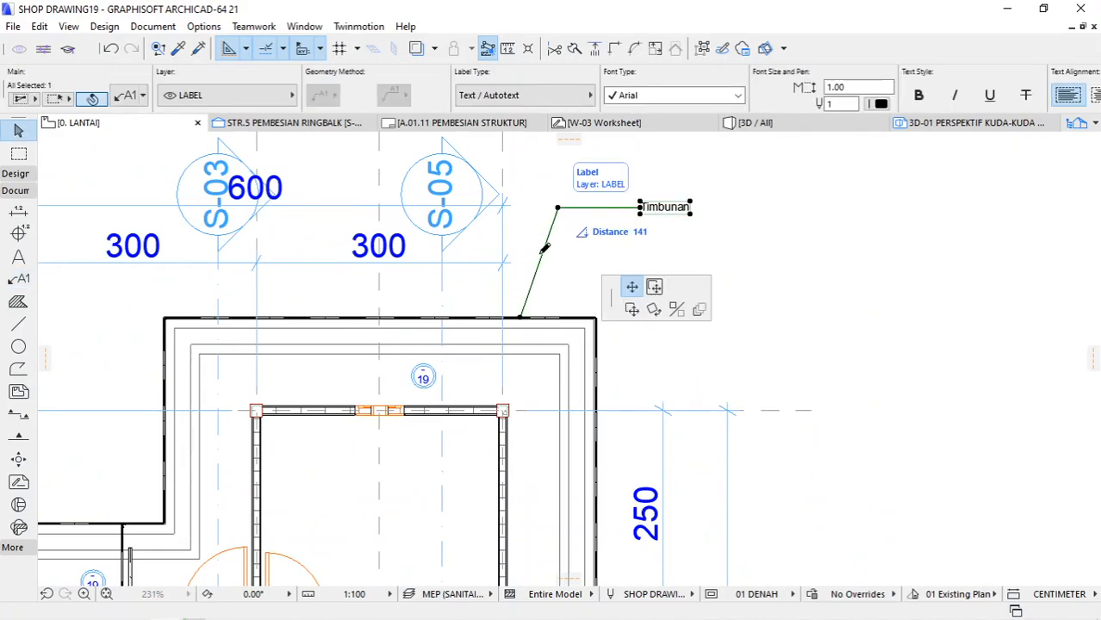
click(538, 262)
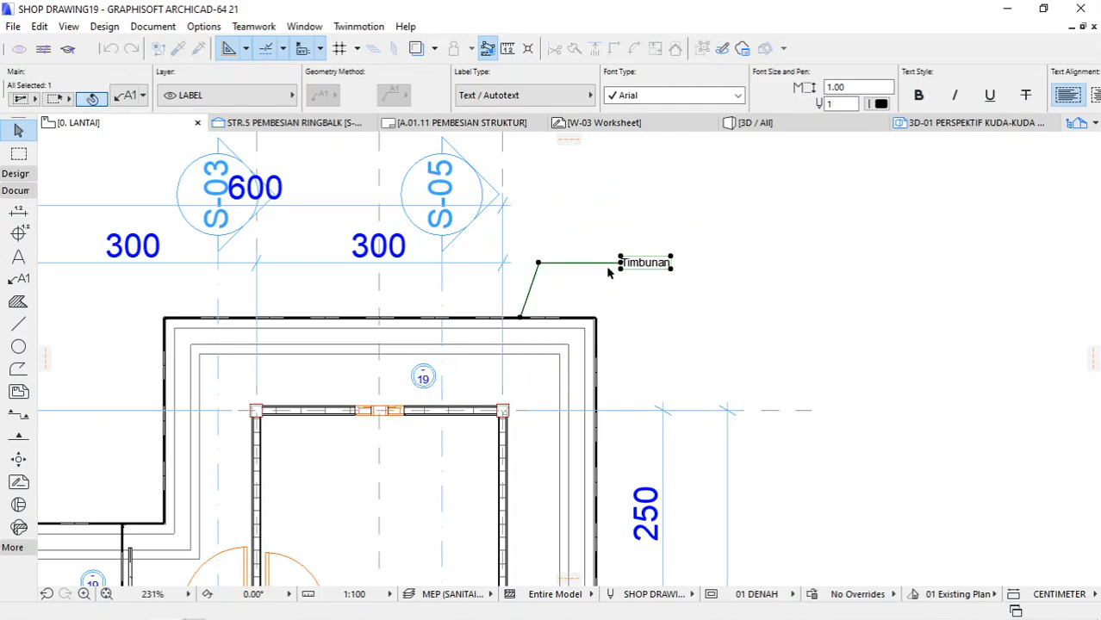
click(620, 263)
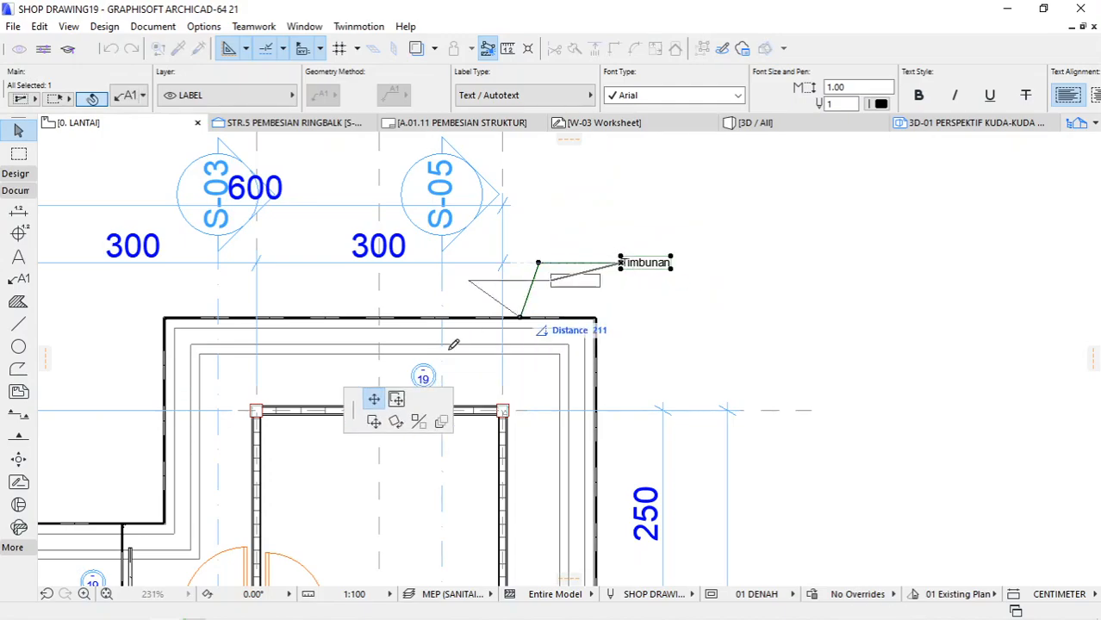
key(Escape)
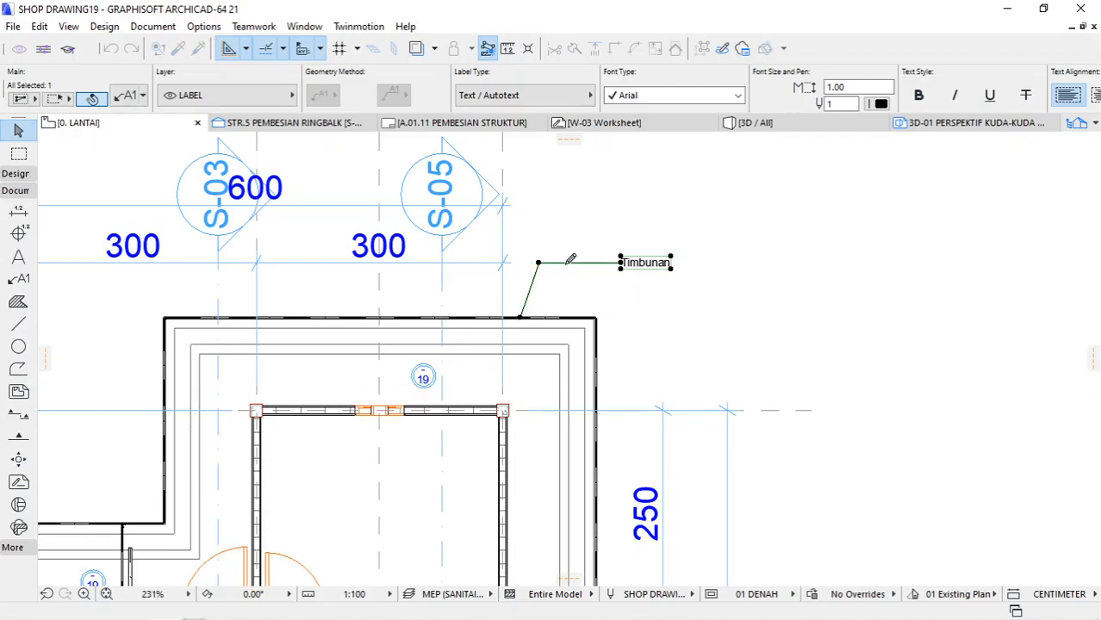
click(569, 261)
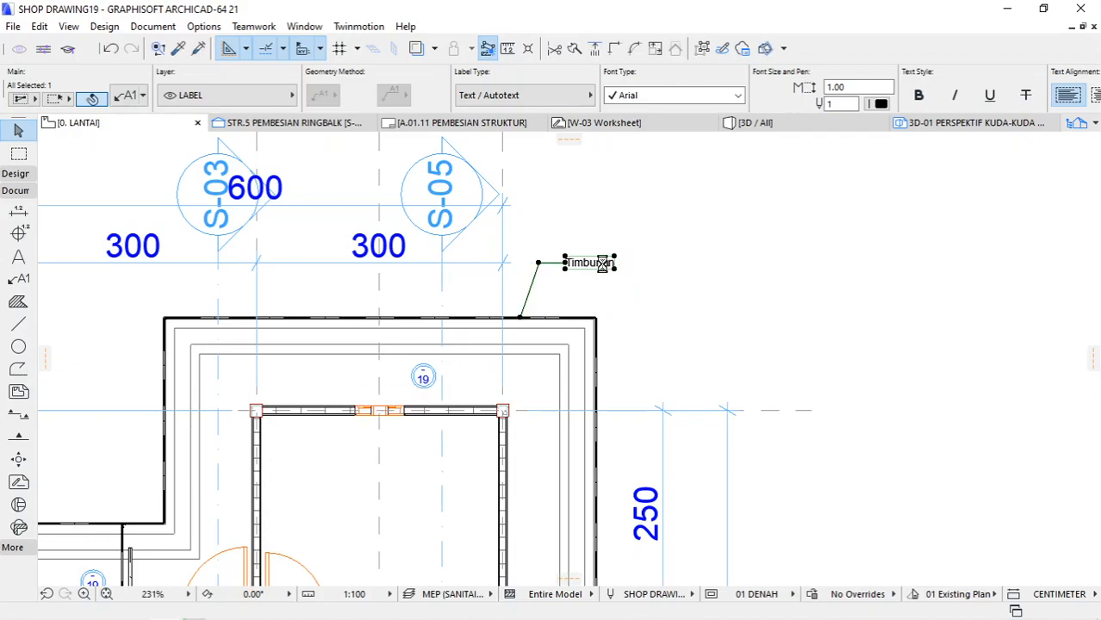
Step: Replace the Timbunan text of the pipe label with "Pipa Air Bersih AW"
double_click(603, 263)
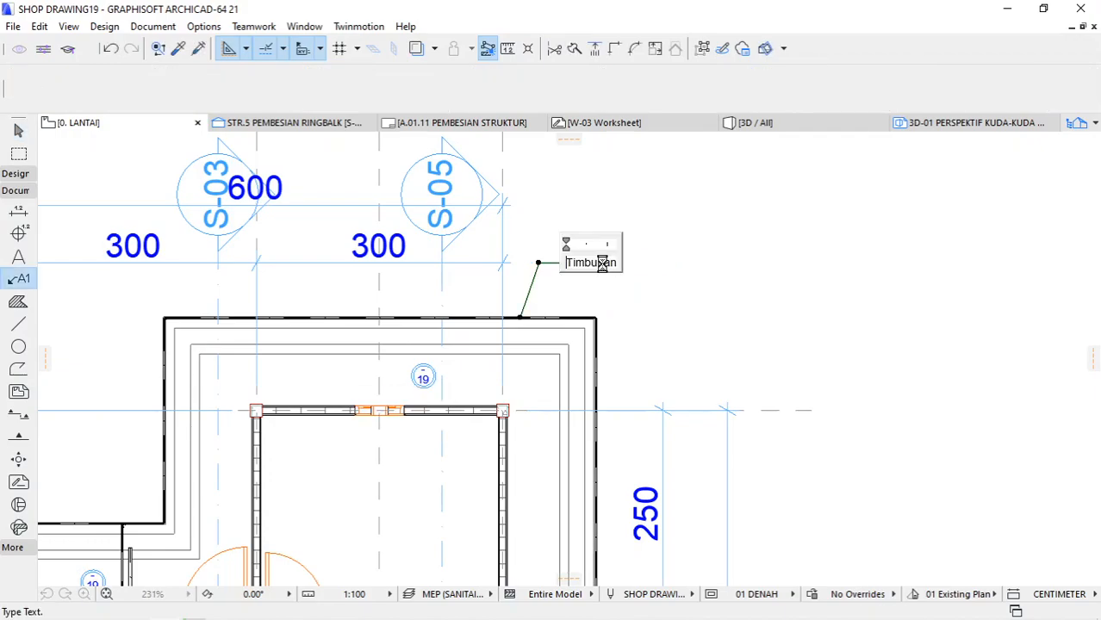
double_click(603, 264)
text(Pipa )
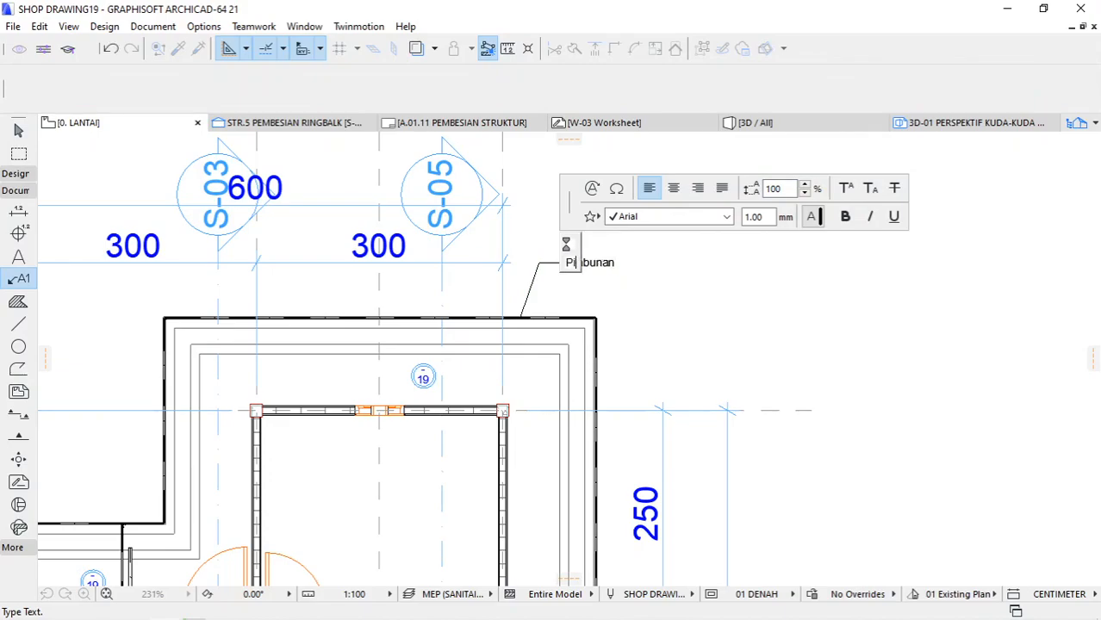
text(Air Bersih )
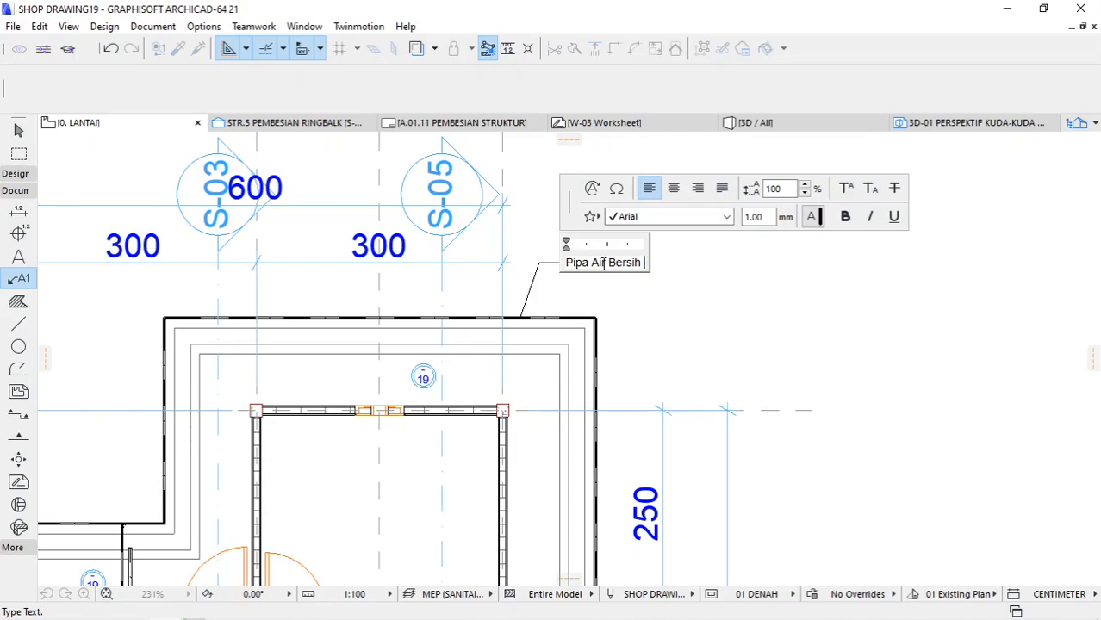
text(AW)
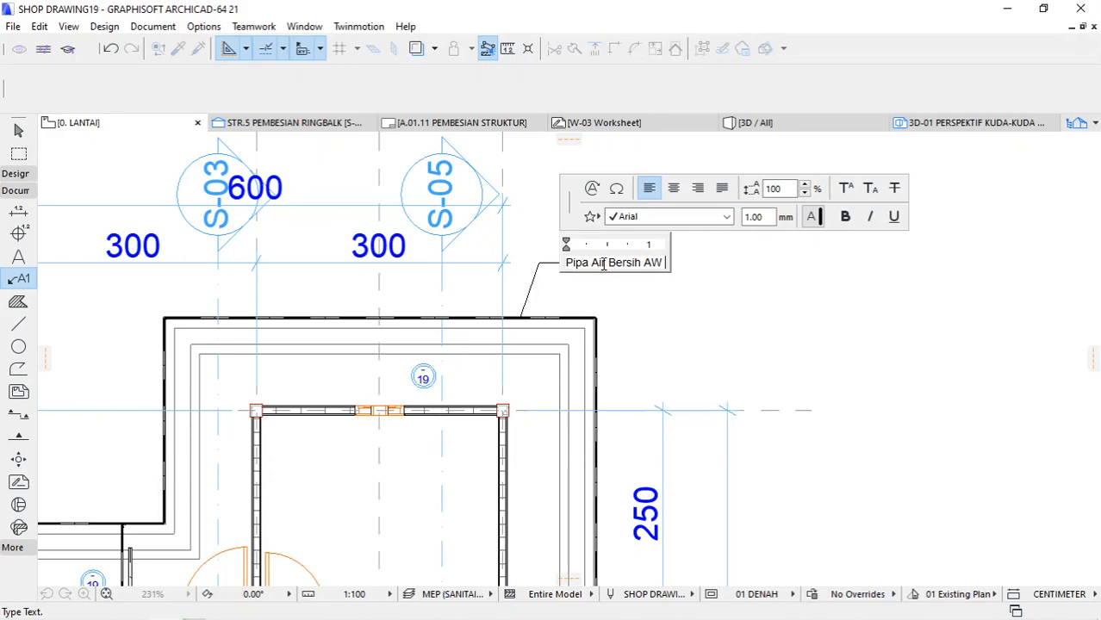
Step: Append the diameter symbol Ø from the Character Map and the size 1/2" to the label text
click(620, 187)
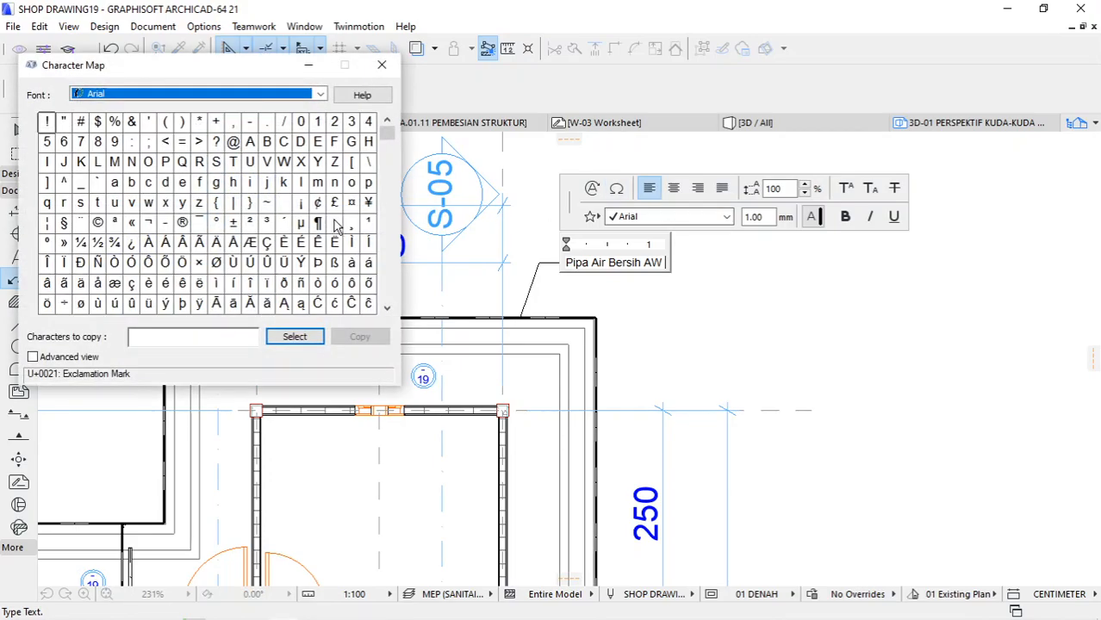
click(215, 261)
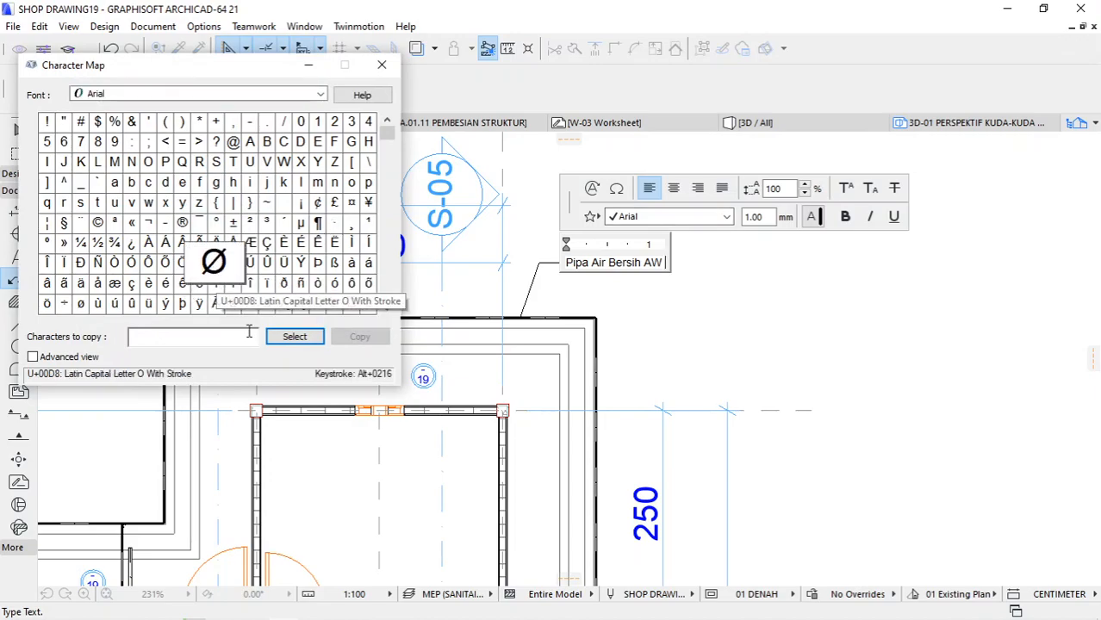
click(295, 336)
click(349, 337)
key(ctrl+c)
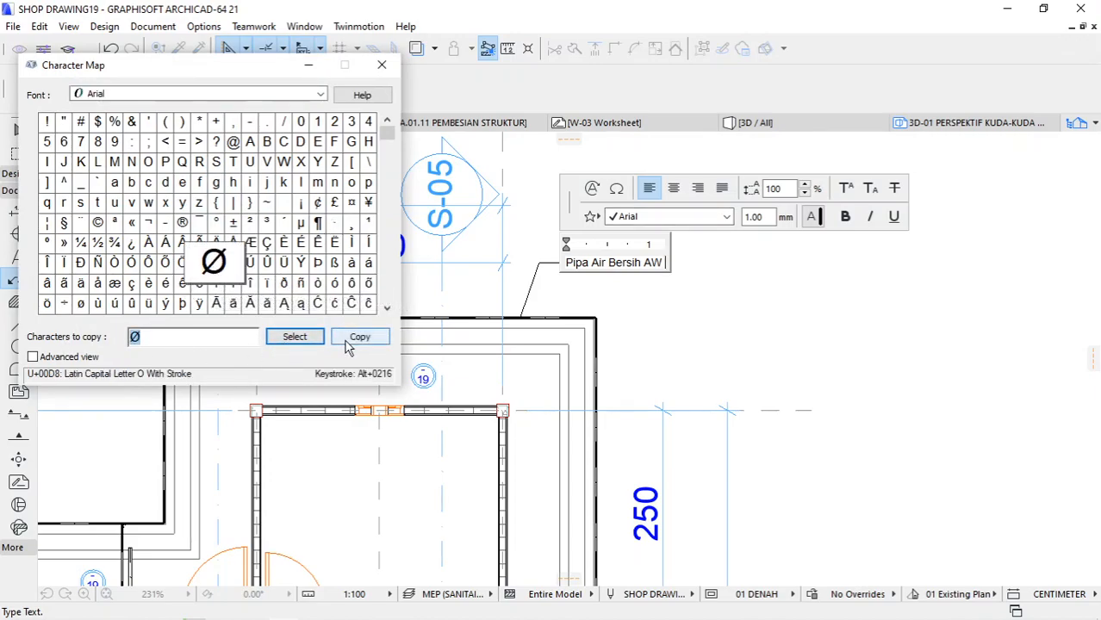
click(664, 261)
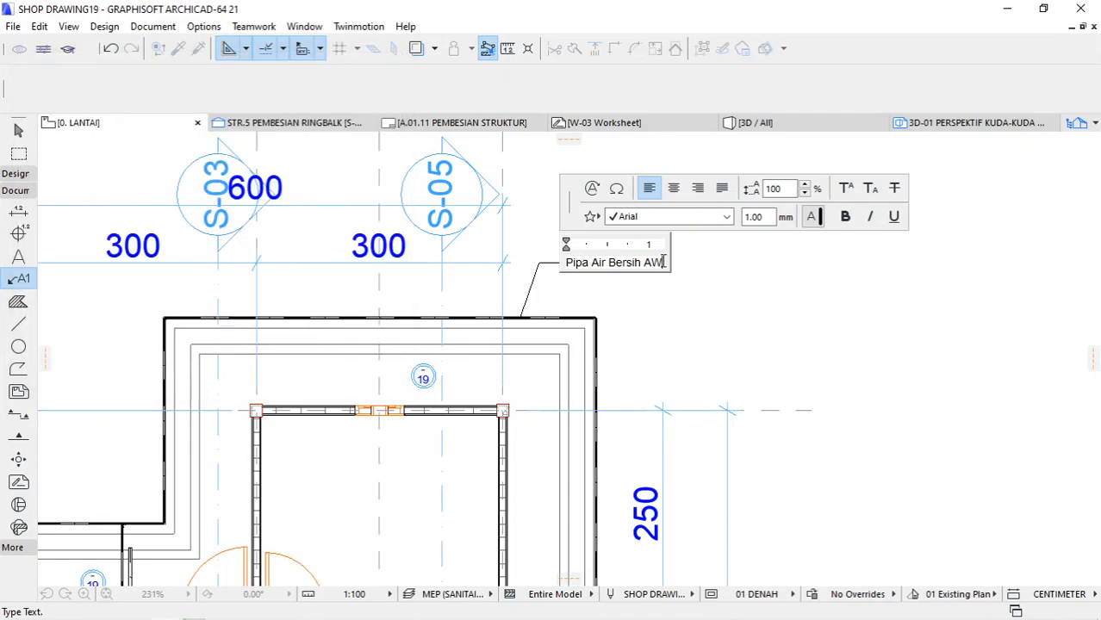
right_click(663, 262)
click(680, 273)
click(664, 262)
text(Ø)
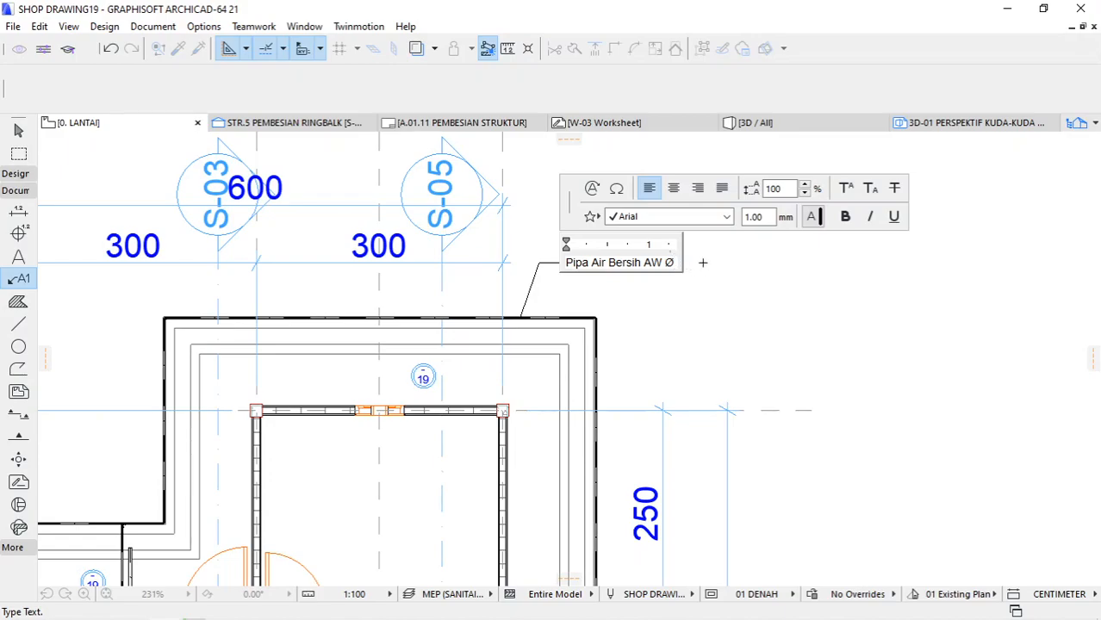
text(1/2")
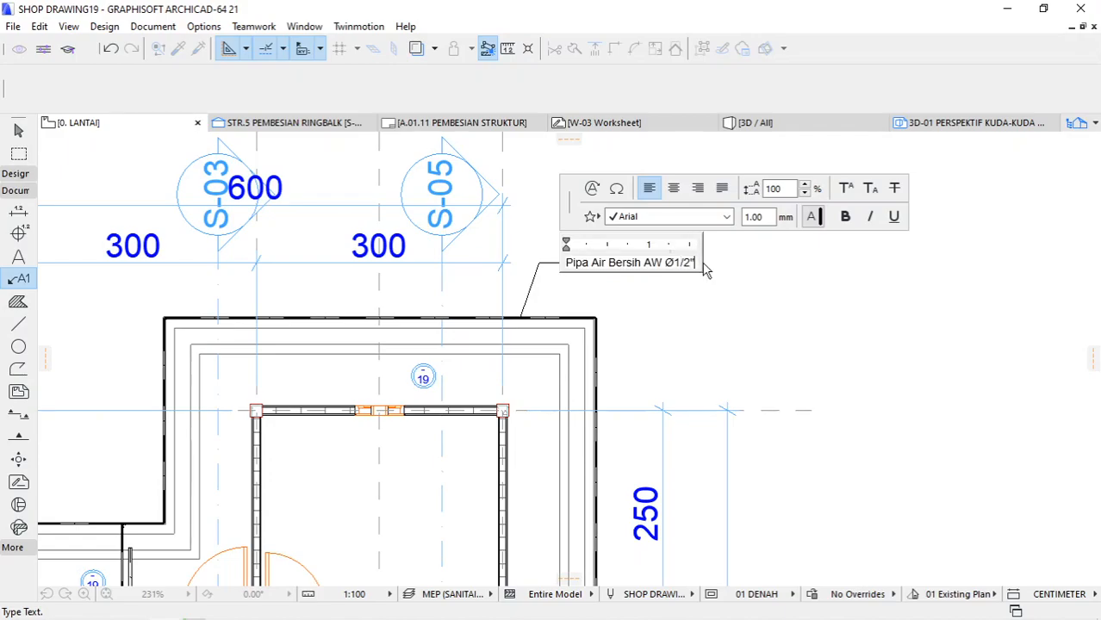
click(746, 276)
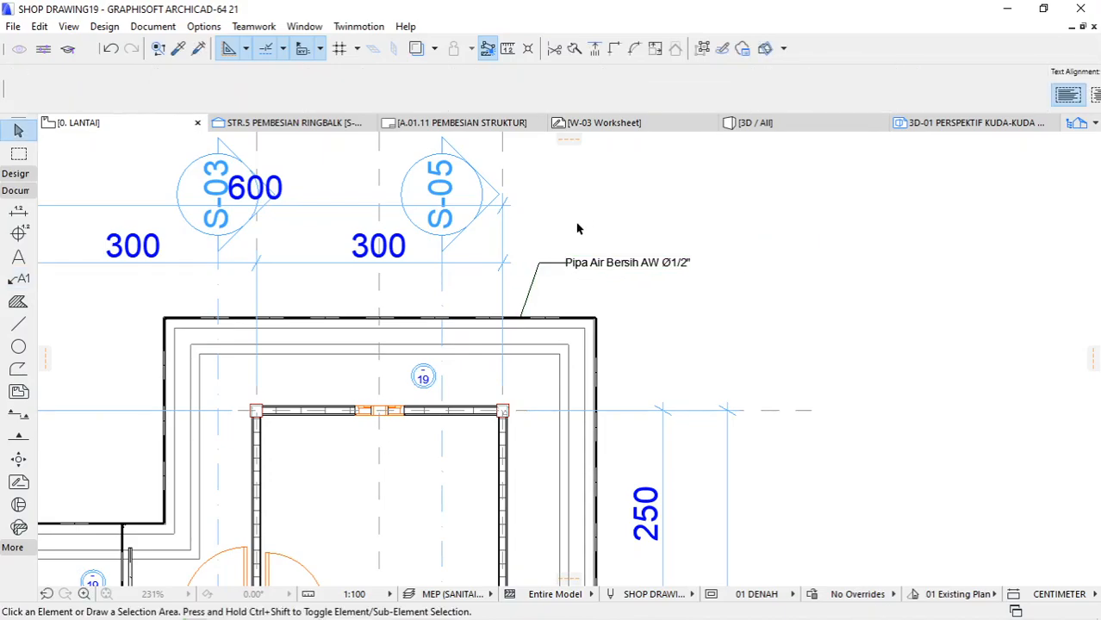
Step: Copy the Pipa Air Bersih label to the outer pipe's upper-right corner and lower the copy's leader bend and text
right_click(540, 264)
mouse_move(577, 410)
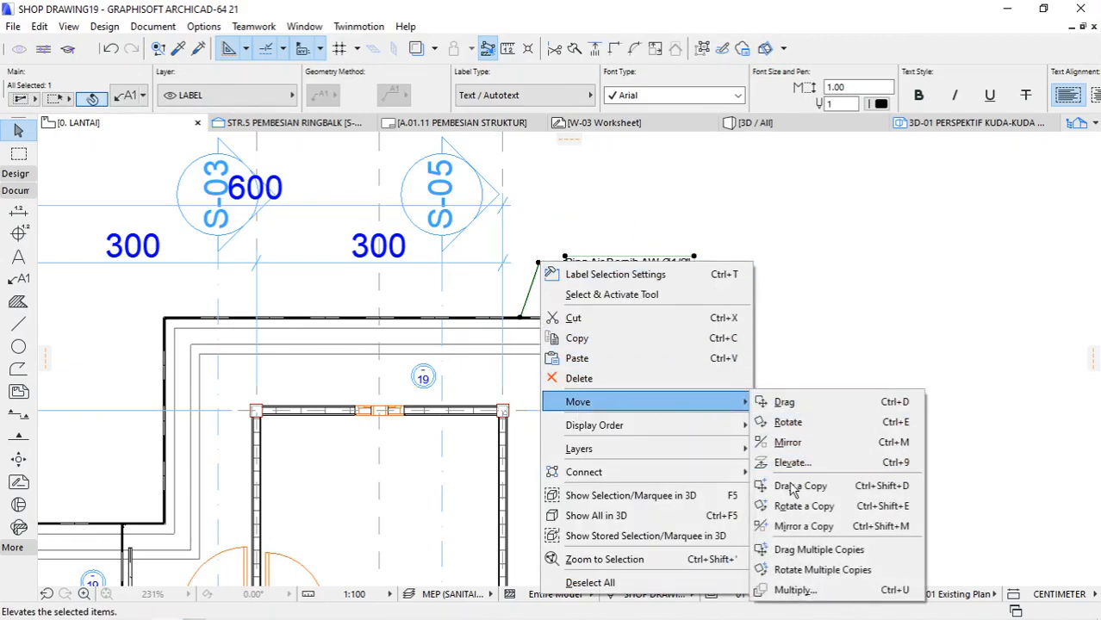
click(797, 486)
click(521, 320)
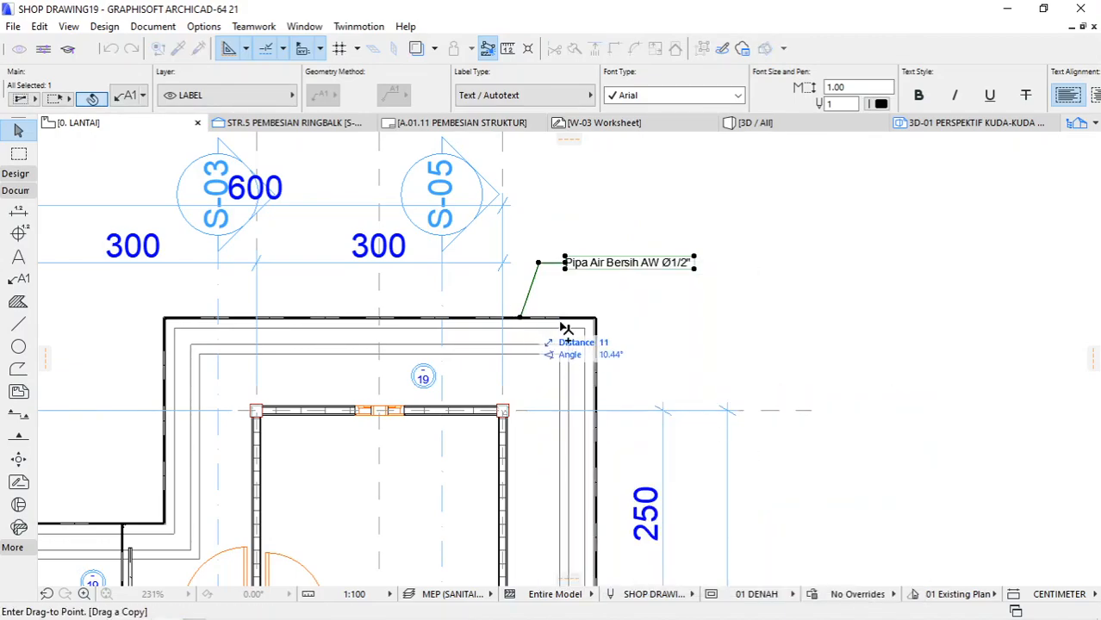
scroll(590, 317, up, 4)
click(590, 317)
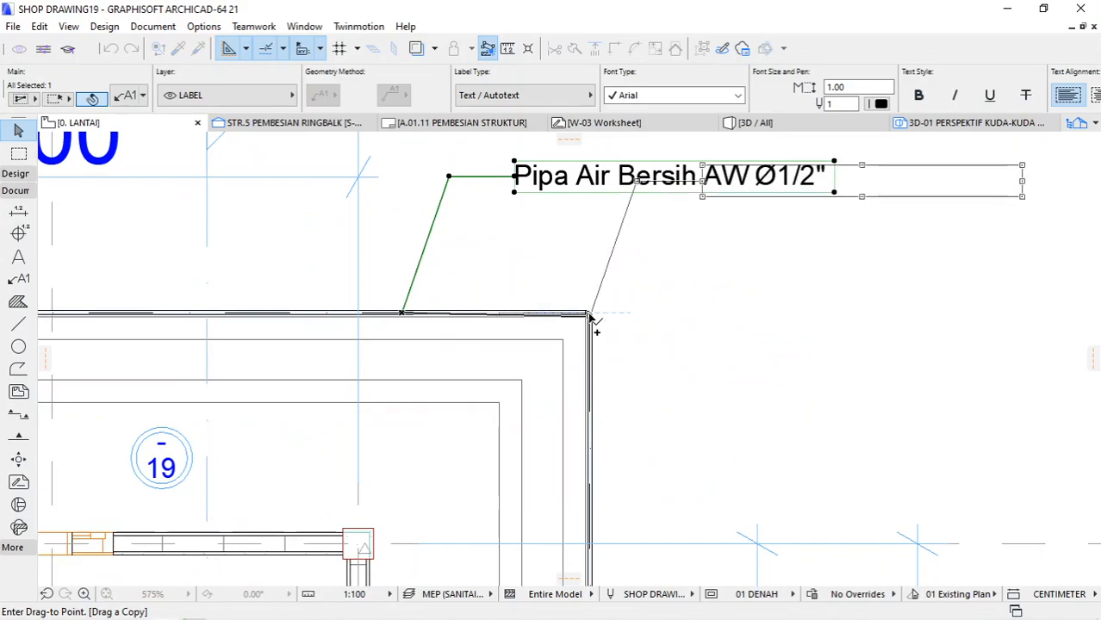
click(637, 184)
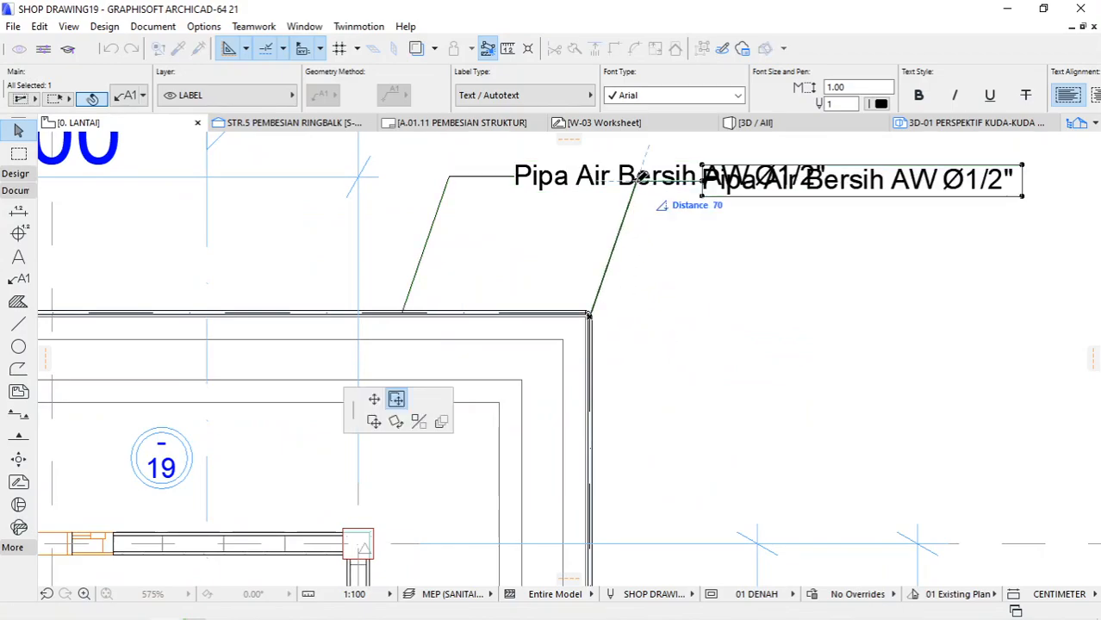
click(614, 257)
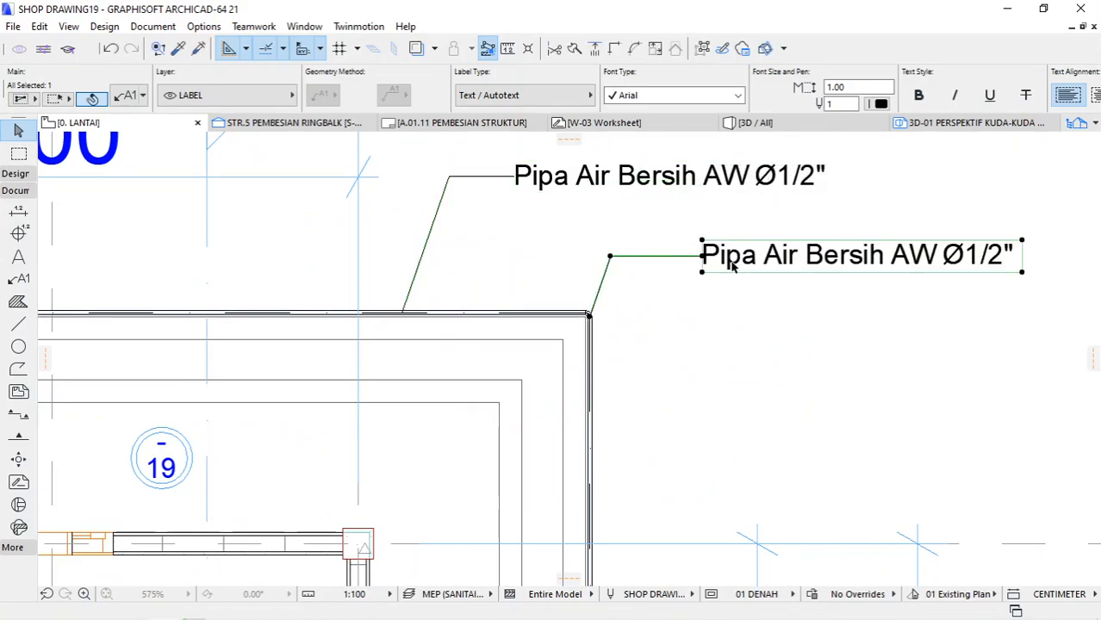
Step: Change the copied label at the pipe corner to read "Elbow Ø1/2""
double_click(730, 259)
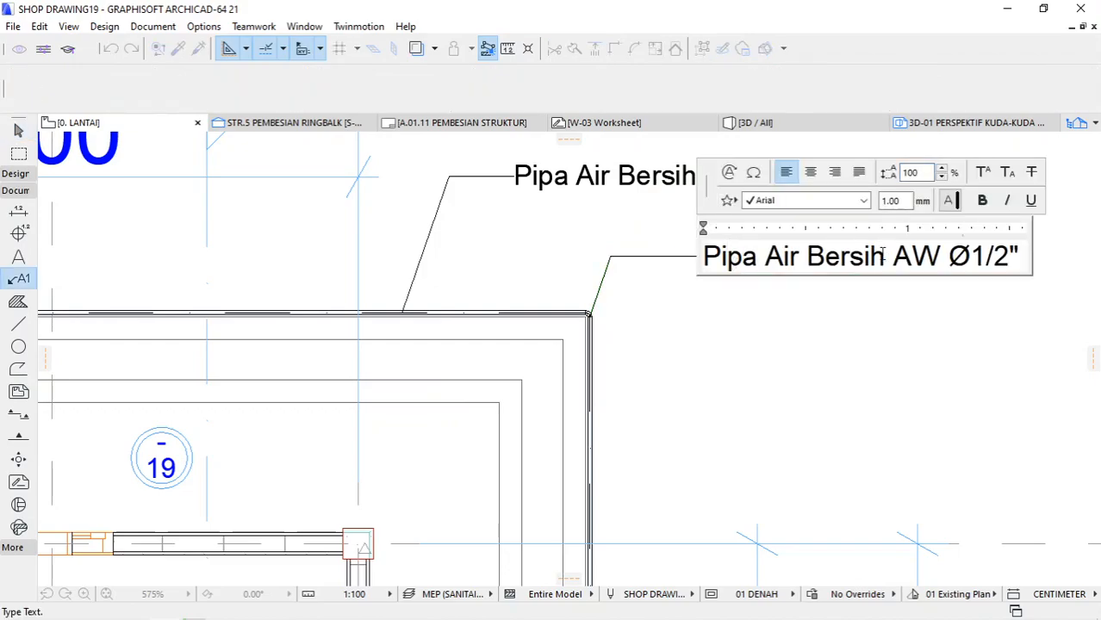
drag(883, 256, 702, 251)
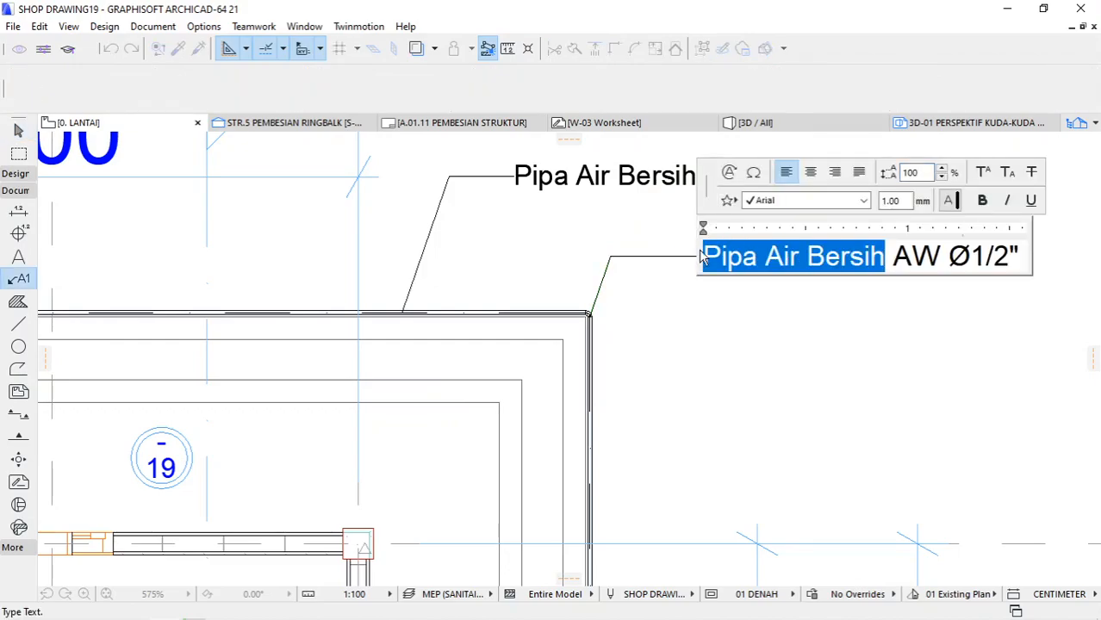
key(Delete)
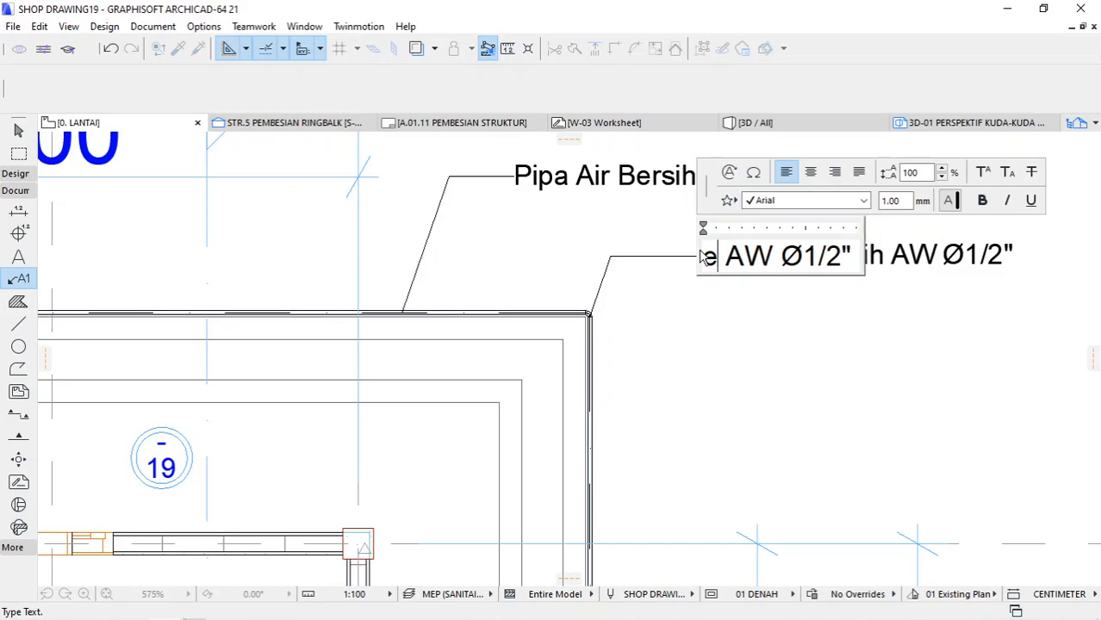
text(ELBOW)
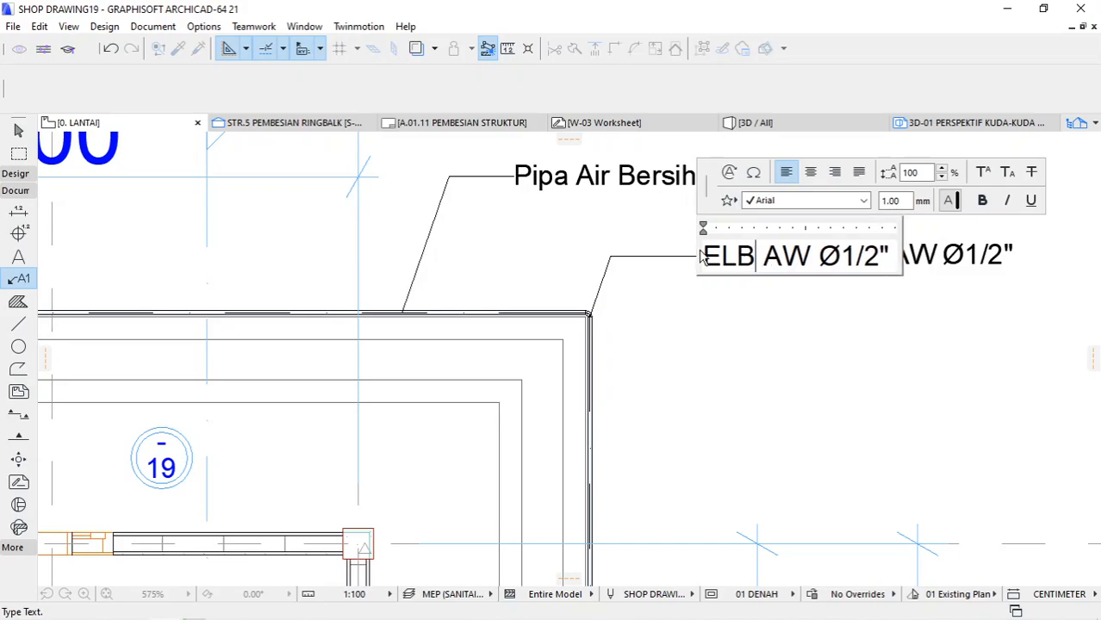
key(BackSpace)
key(BackSpace)
key(BackSpace)
key(BackSpace)
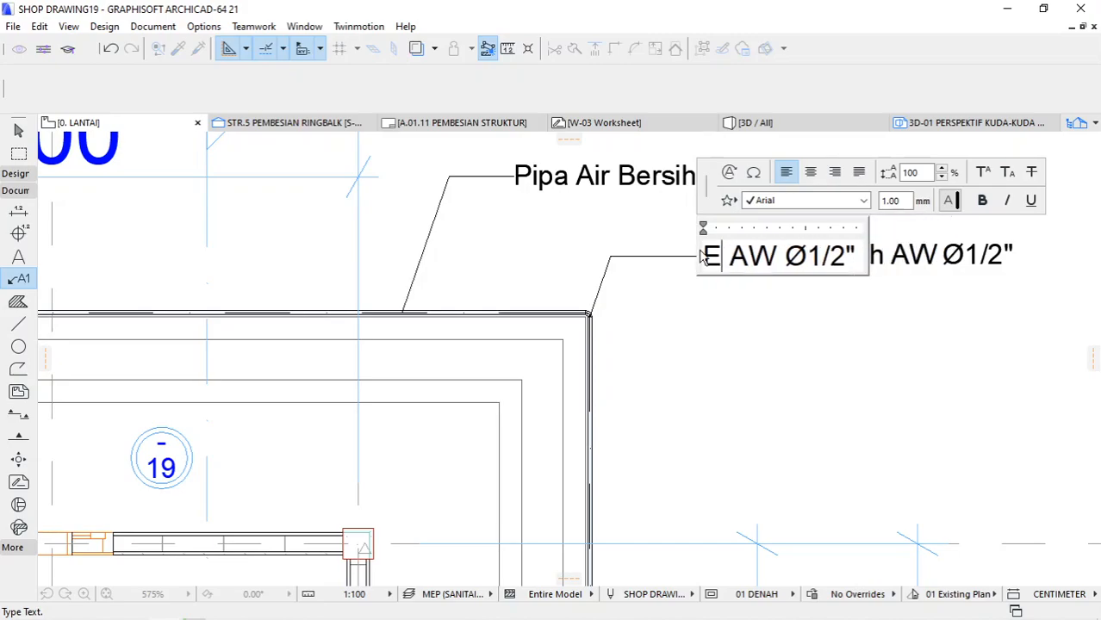
text(lbow)
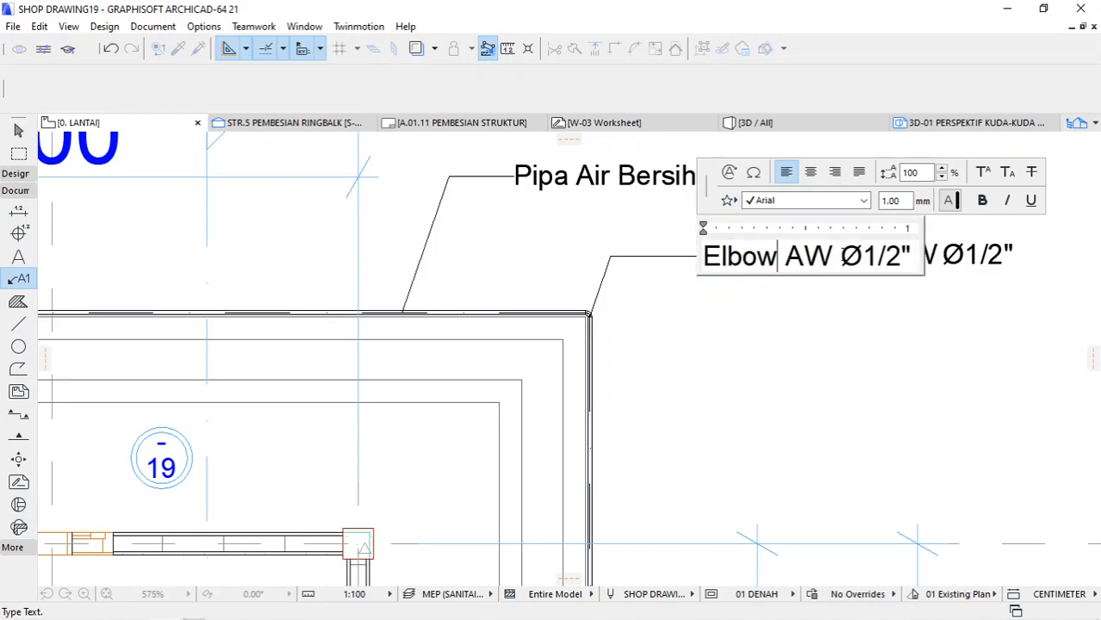
double_click(822, 256)
key(Delete)
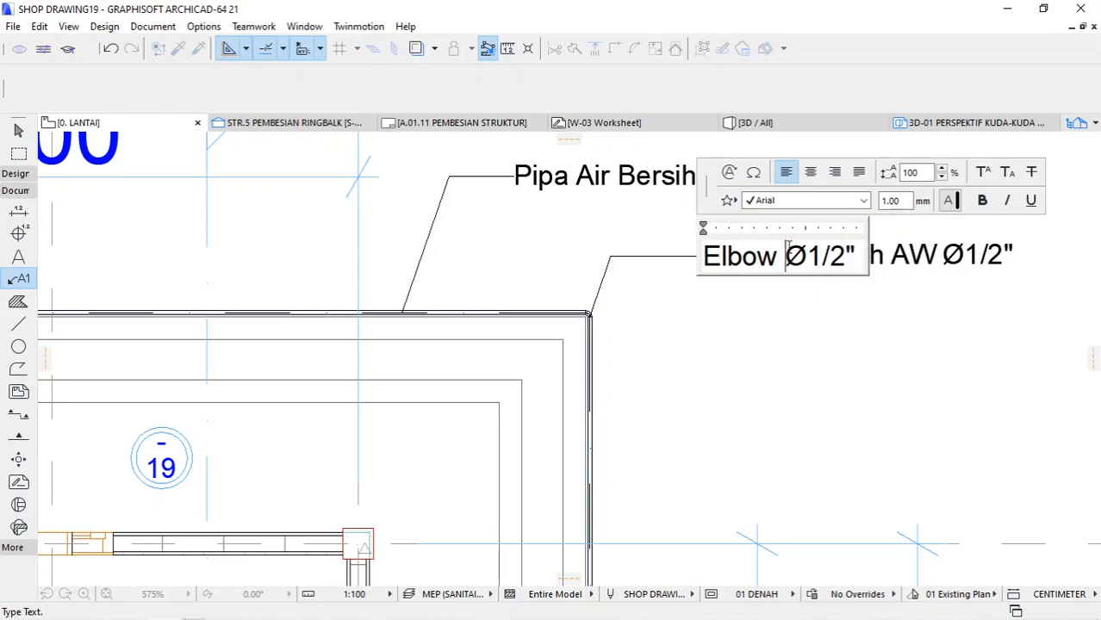
key(BackSpace)
click(814, 333)
scroll(781, 310, down, 5)
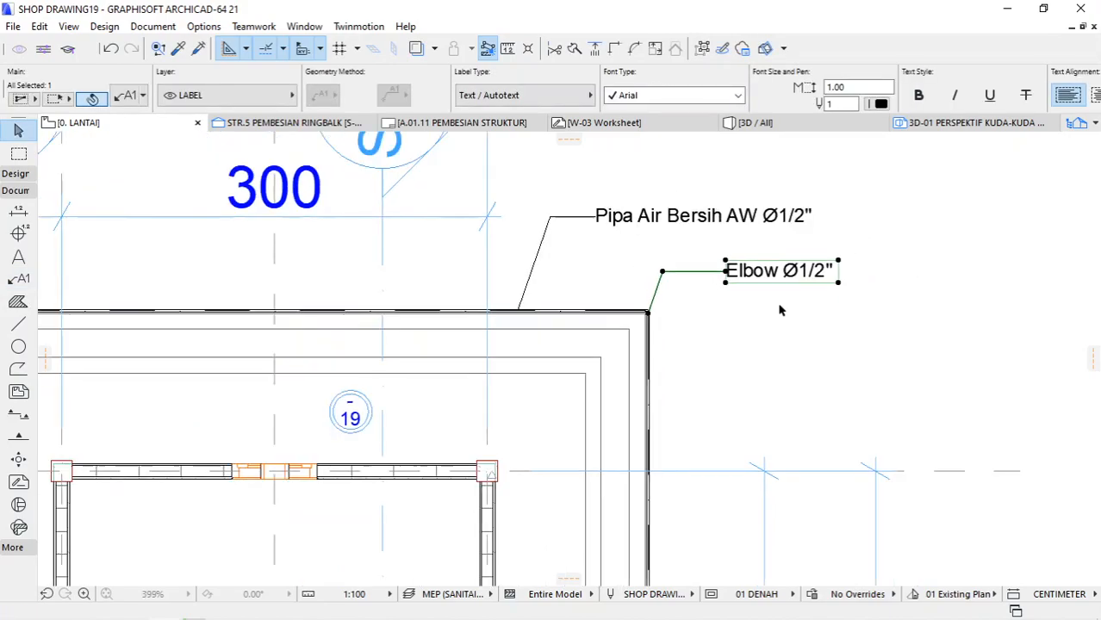
scroll(769, 216, up, 1)
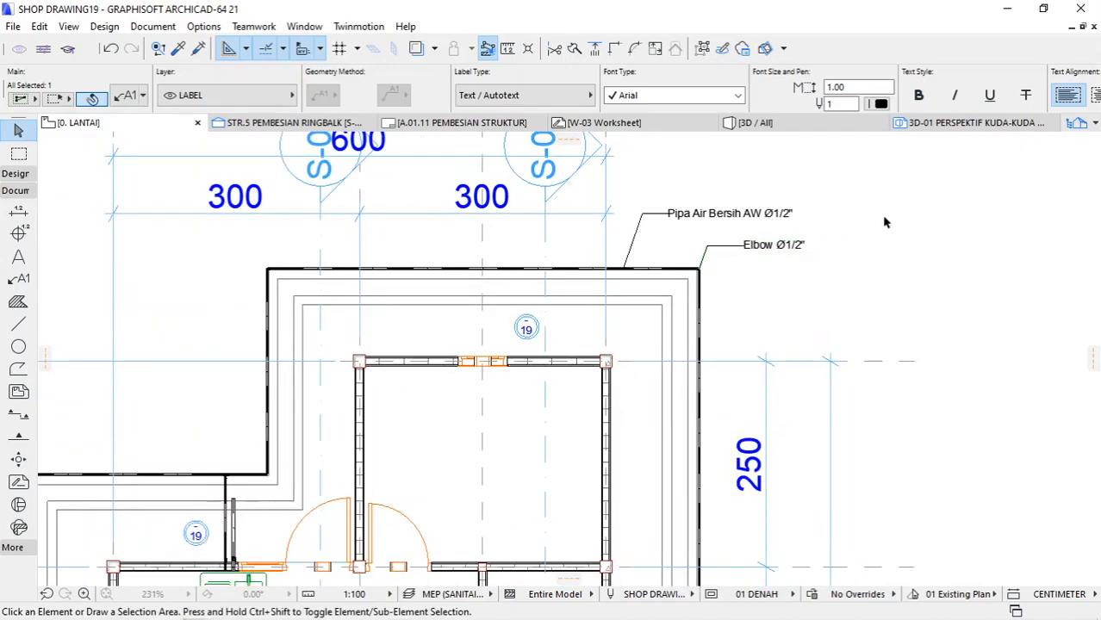
click(884, 224)
Step: Start dragging multiple copies of the Pipa Air Bersih label, placing one on the horizontal outer pipe above grid line C
click(628, 272)
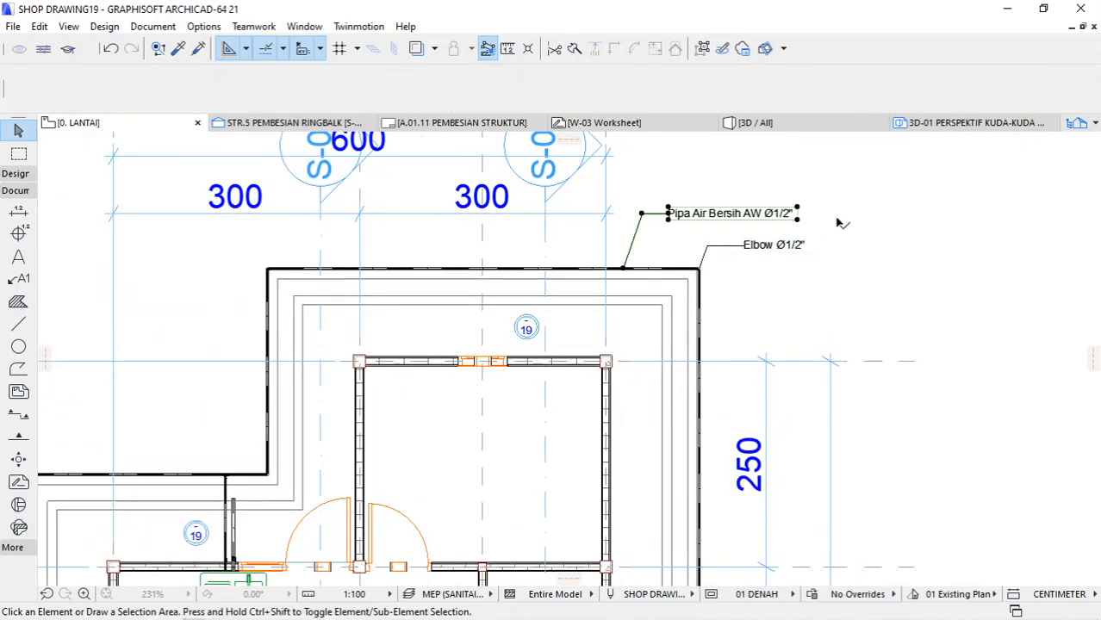
right_click(859, 202)
mouse_move(926, 341)
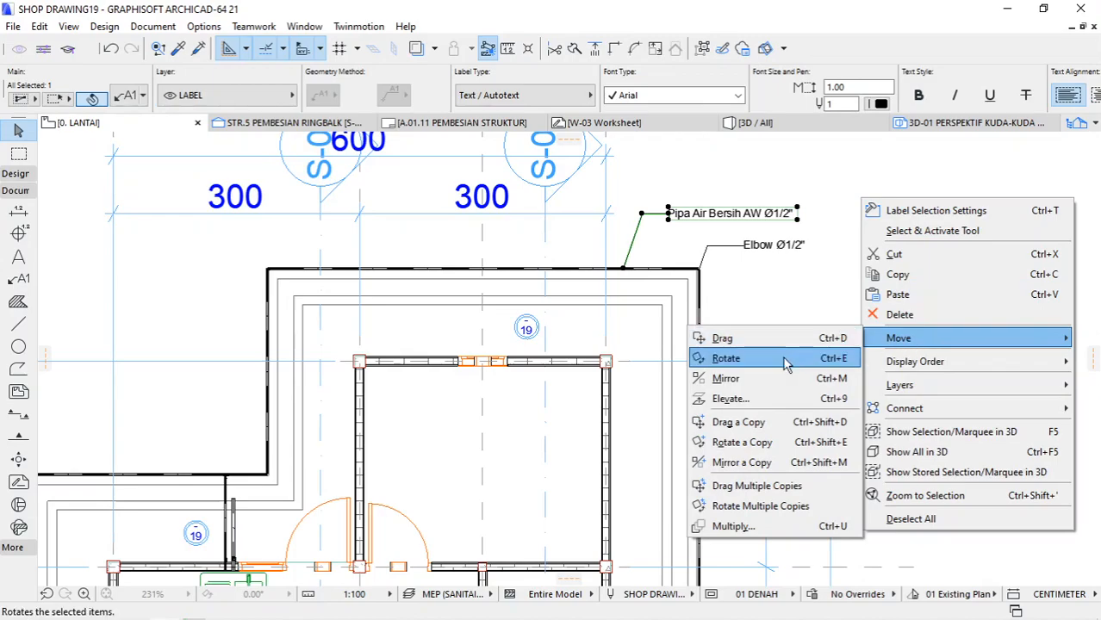
click(771, 486)
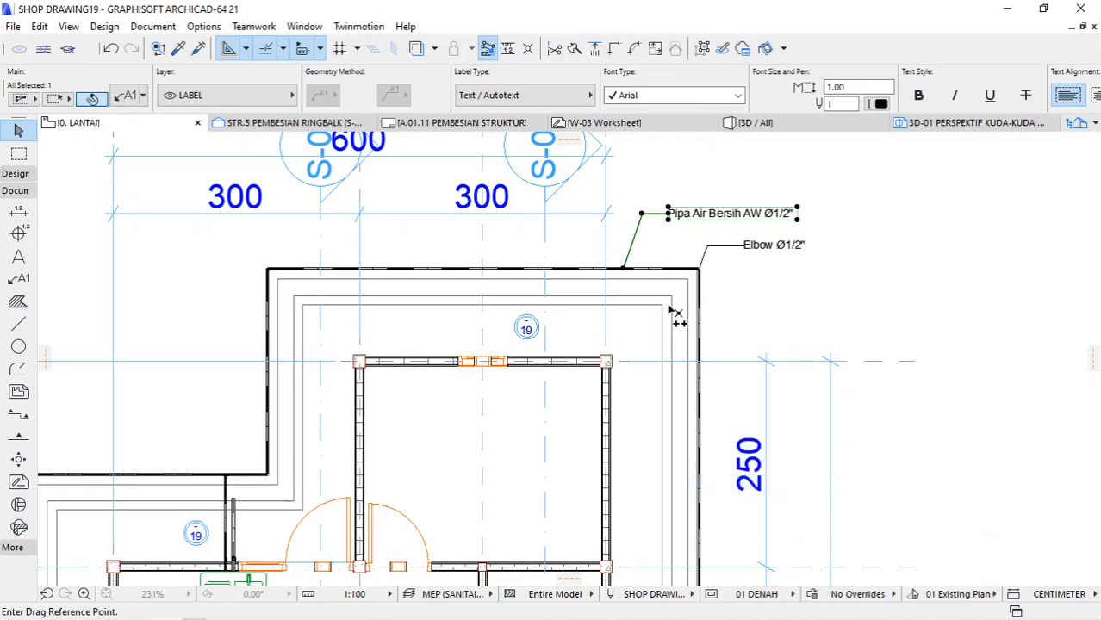
click(624, 270)
scroll(799, 288, down, 3)
scroll(610, 341, up, 1)
scroll(568, 366, up, 3)
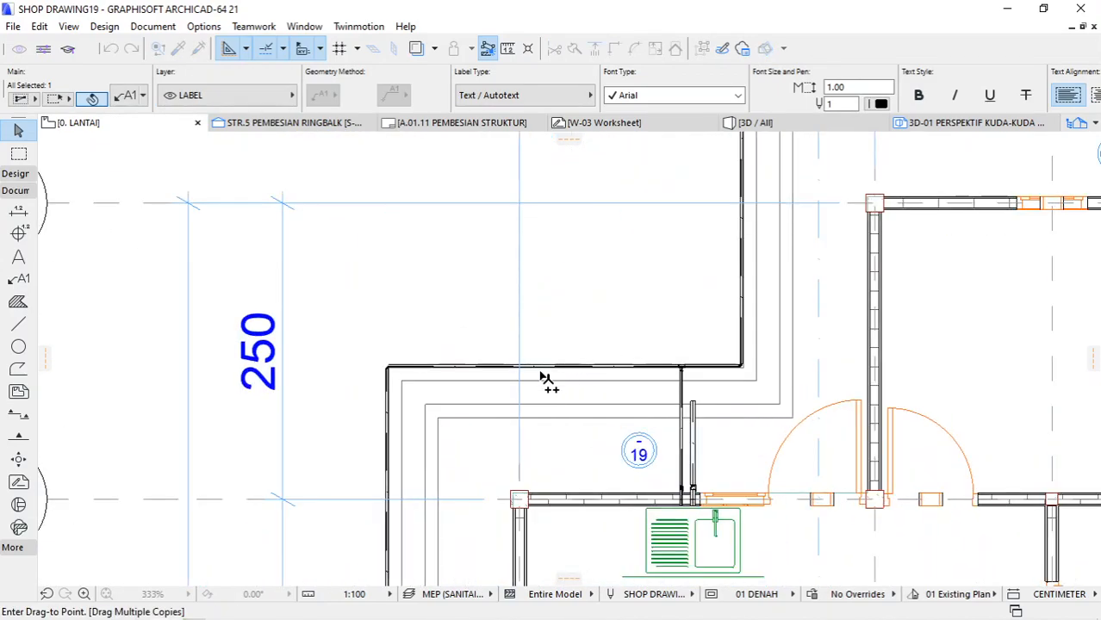
scroll(495, 373, up, 4)
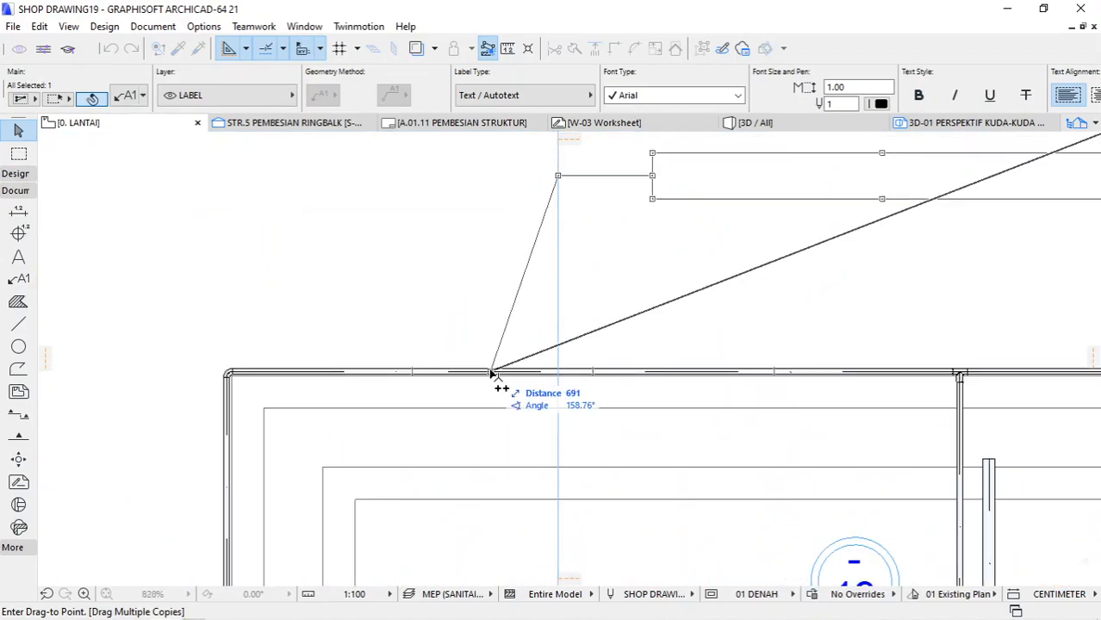
Step: Place another copy of the Pipa Air Bersih label on the west vertical outer pipe between grid lines A and B
scroll(483, 275, down, 6)
scroll(564, 278, down, 3)
scroll(520, 456, up, 5)
scroll(532, 318, down, 5)
scroll(524, 352, up, 6)
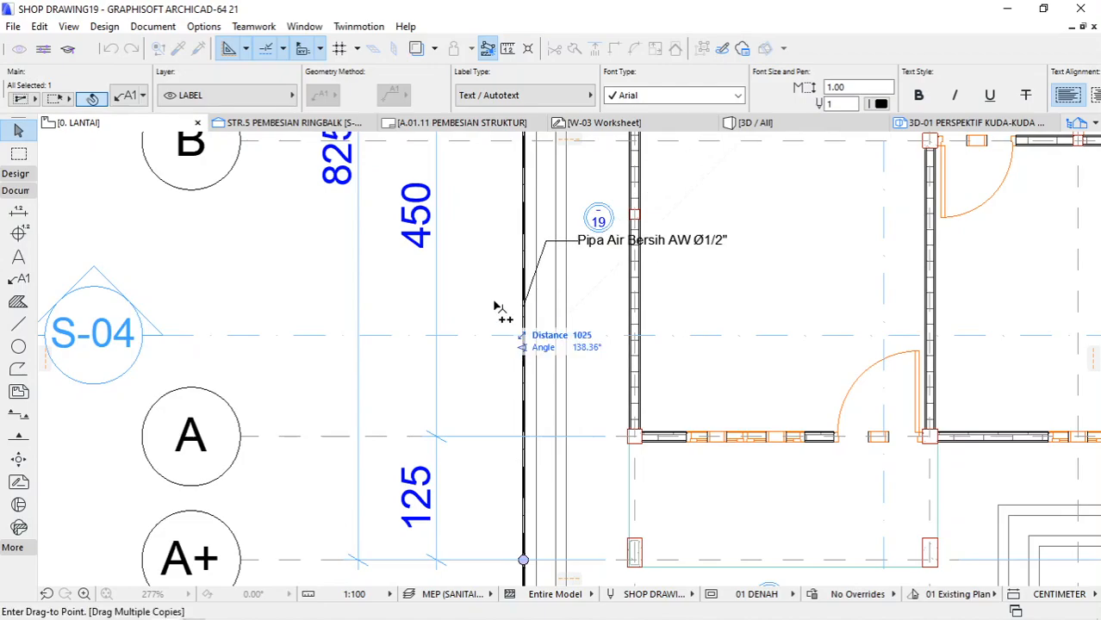
scroll(508, 276, down, 5)
scroll(527, 392, up, 3)
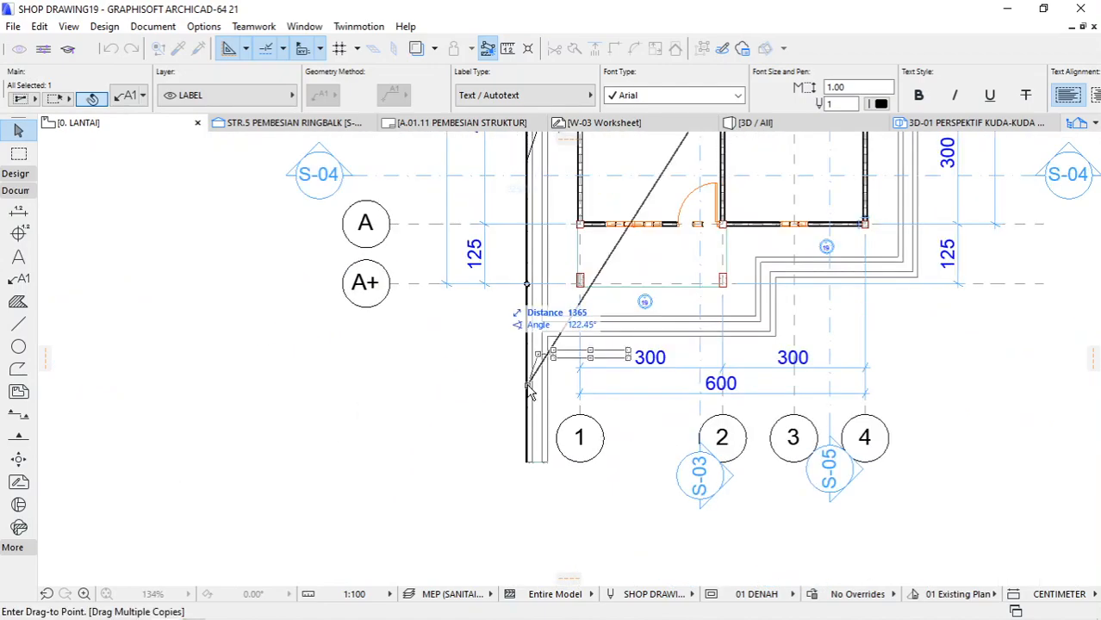
scroll(527, 390, up, 4)
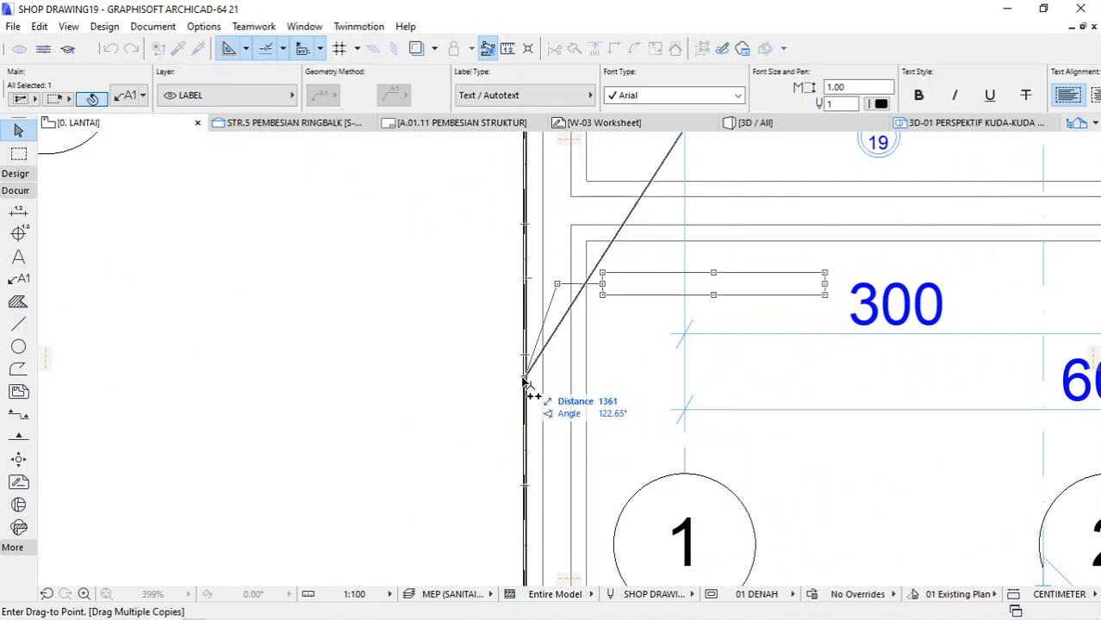
scroll(412, 374, down, 6)
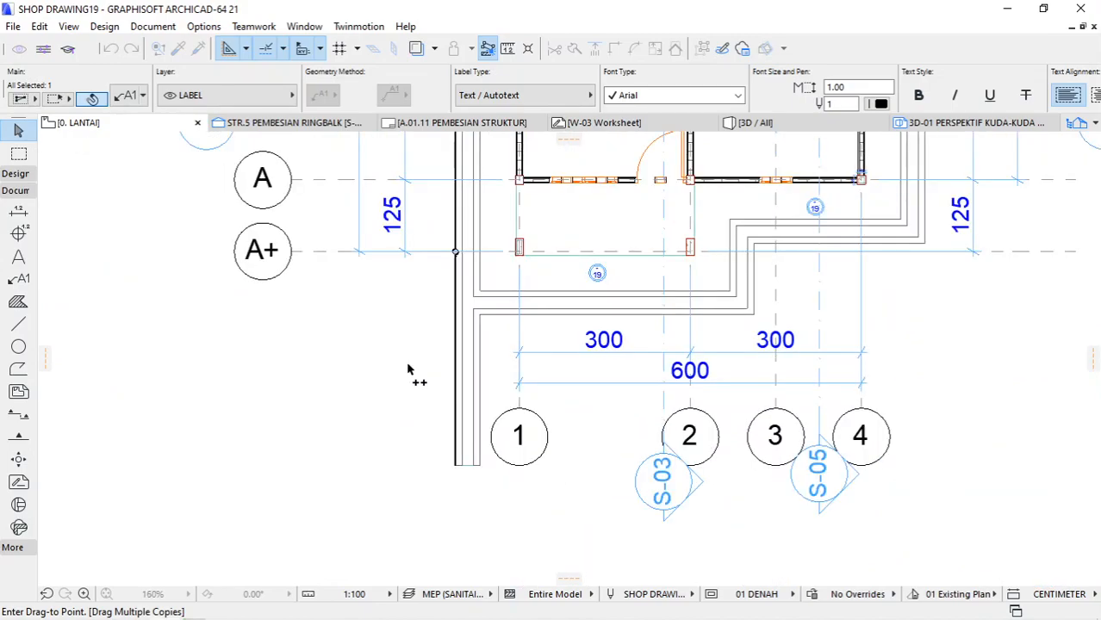
scroll(680, 190, up, 2)
scroll(672, 314, down, 3)
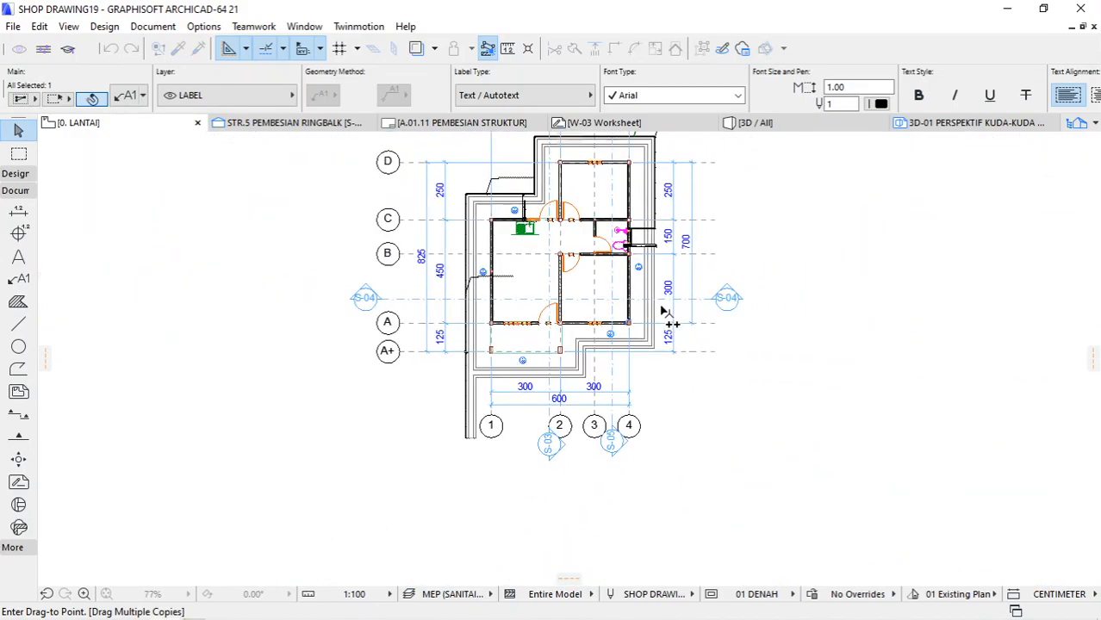
Step: Place a copy of the Pipa Air Bersih label on the east vertical outer pipe near grid line D and end the copying
scroll(659, 155, up, 6)
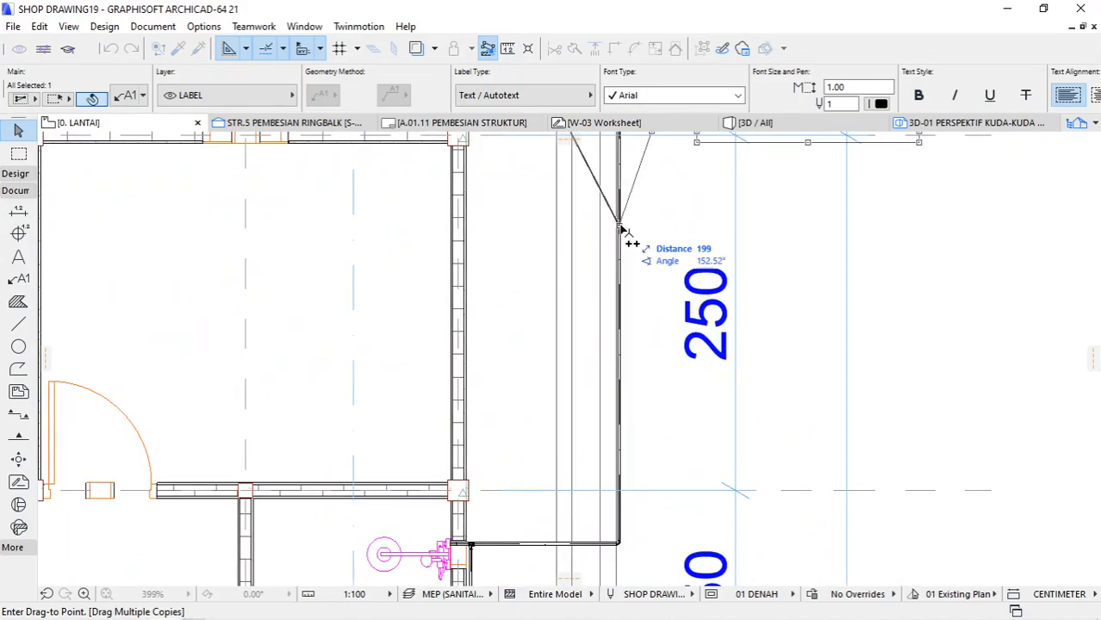
scroll(676, 258, down, 4)
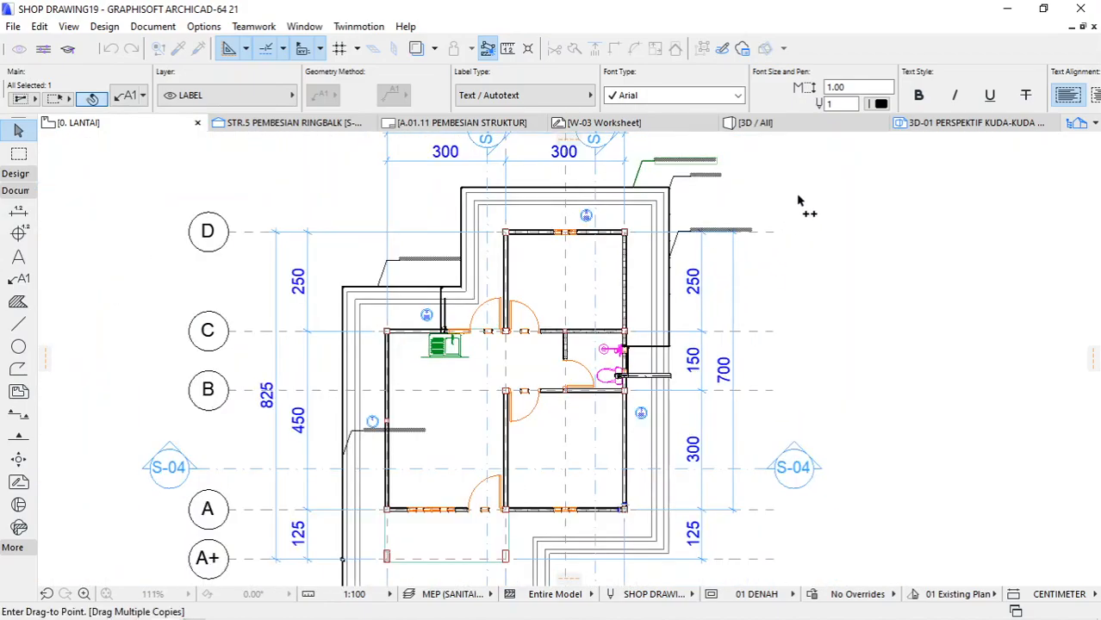
right_click(801, 191)
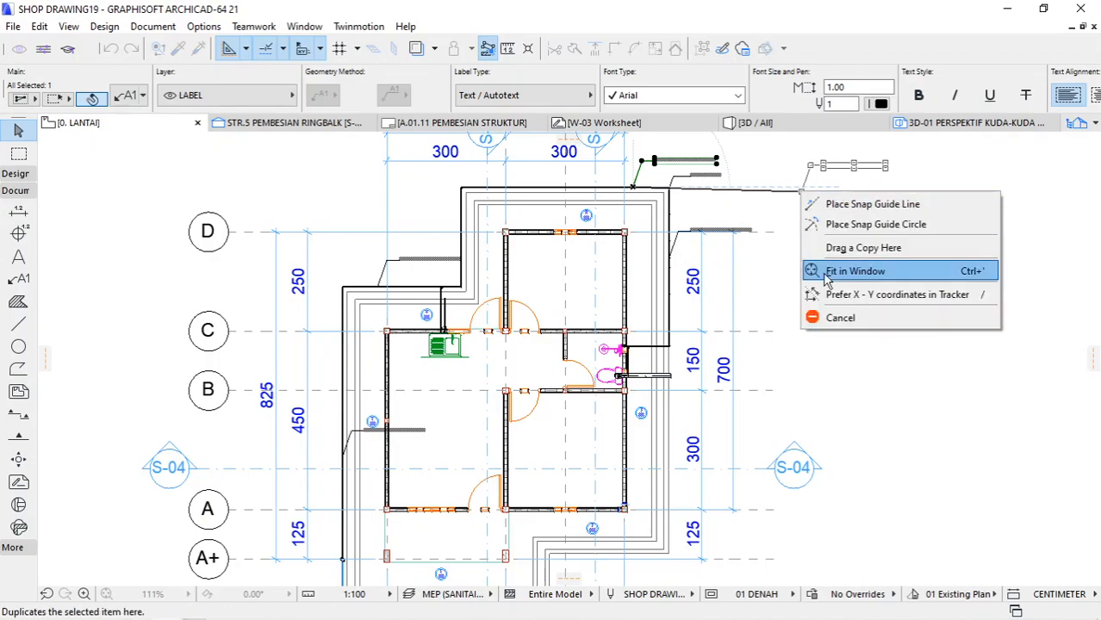
click(829, 319)
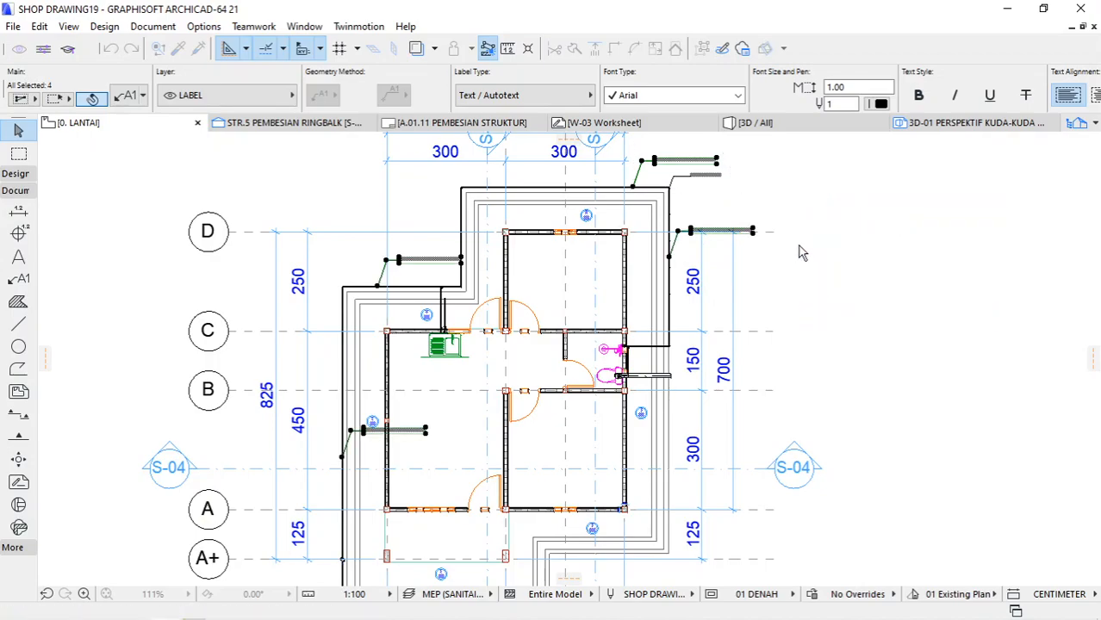
Step: Mirror the two west-side Pipa Air Bersih labels about the vertical outer pipe between grid lines A and B
click(426, 317)
middle_drag(397, 417, 456, 364)
click(413, 382)
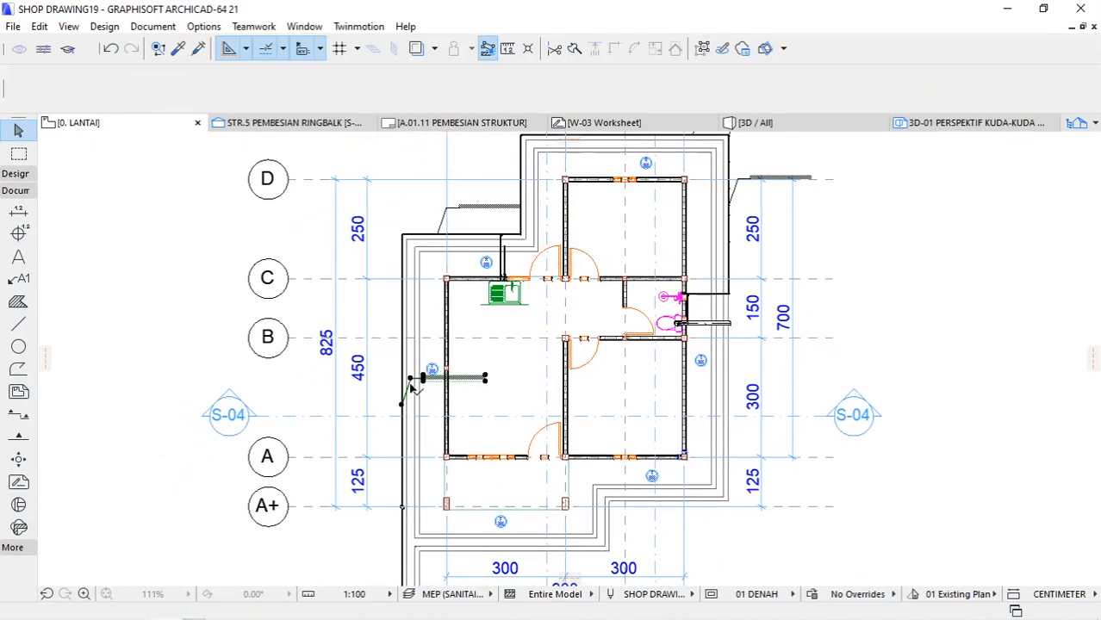
shift+click(447, 214)
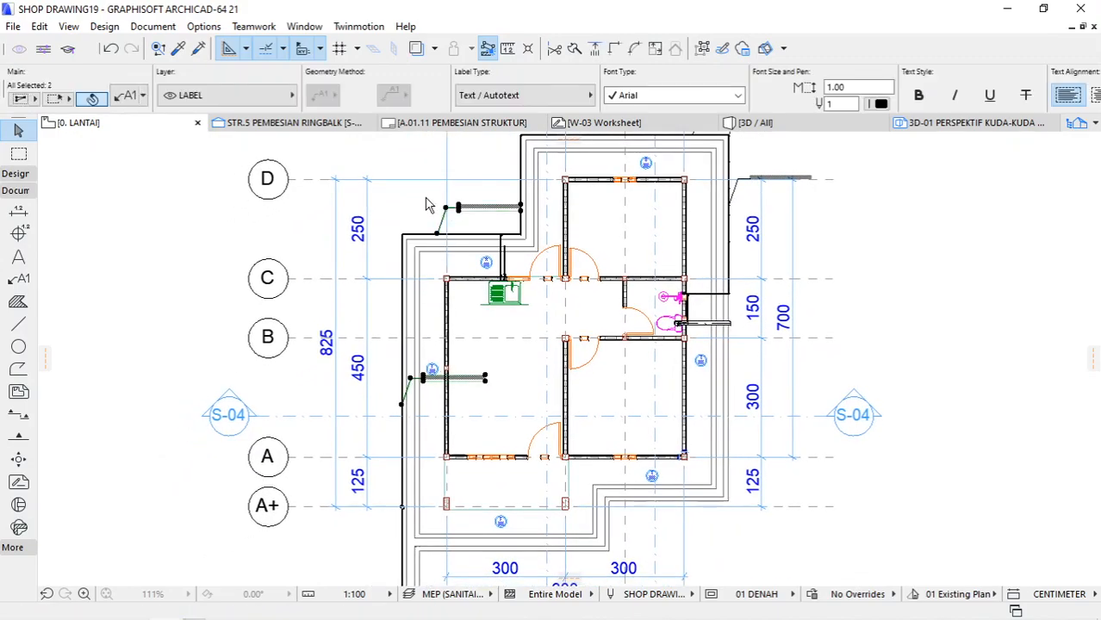
right_click(426, 199)
mouse_move(629, 337)
click(674, 379)
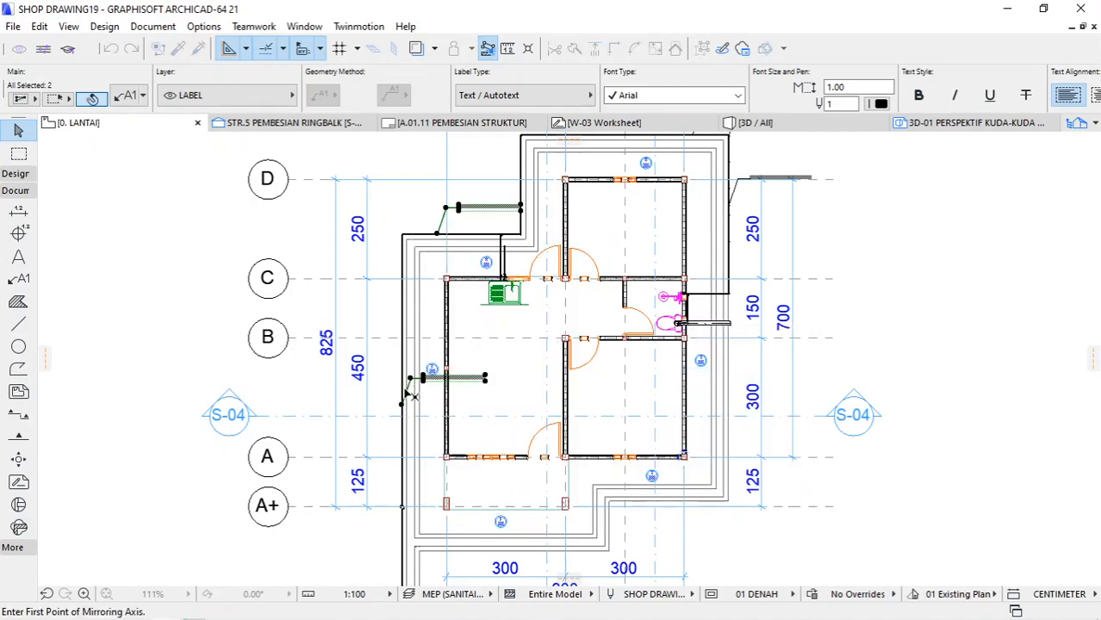
click(403, 408)
click(401, 473)
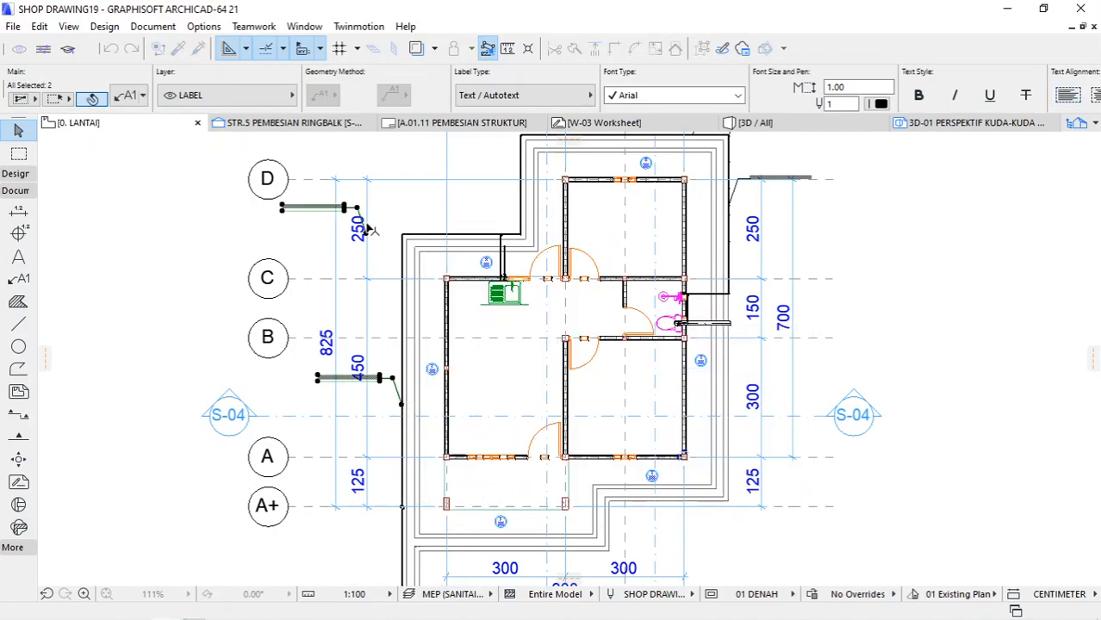
key(Escape)
Step: Move the upper mirrored Pipa Air Bersih label back so its leader touches the horizontal outer pipe above grid line C
click(359, 214)
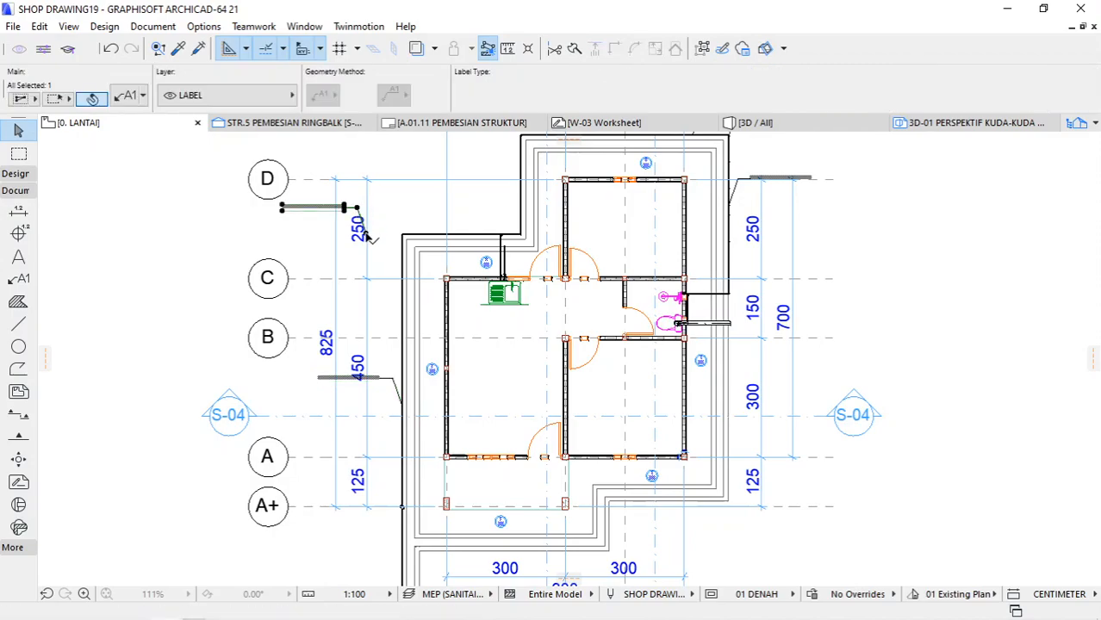
click(365, 234)
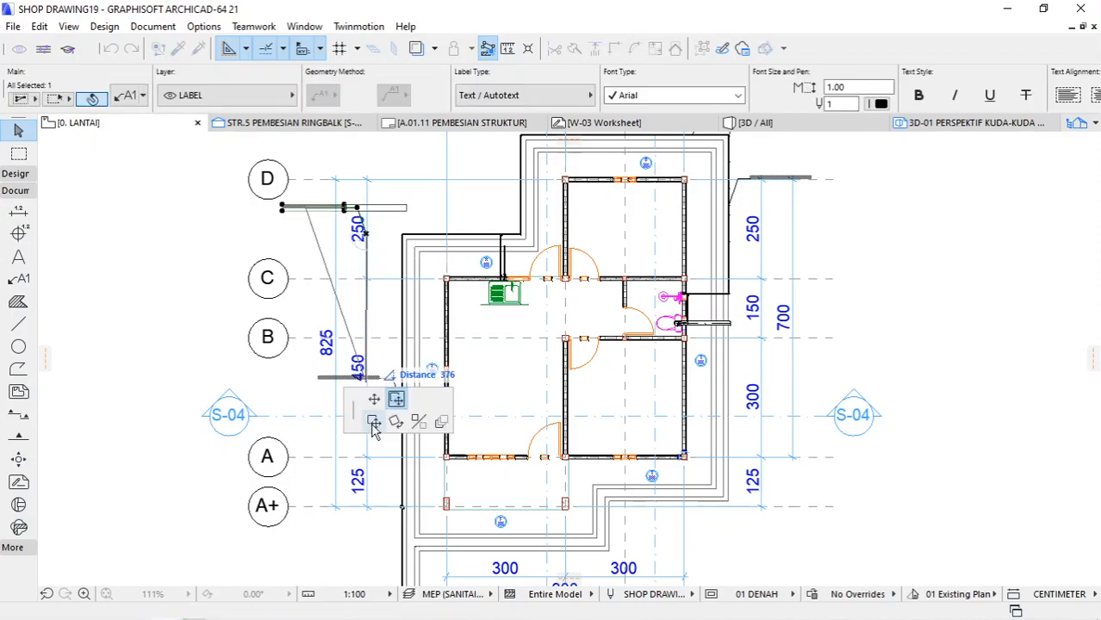
click(374, 424)
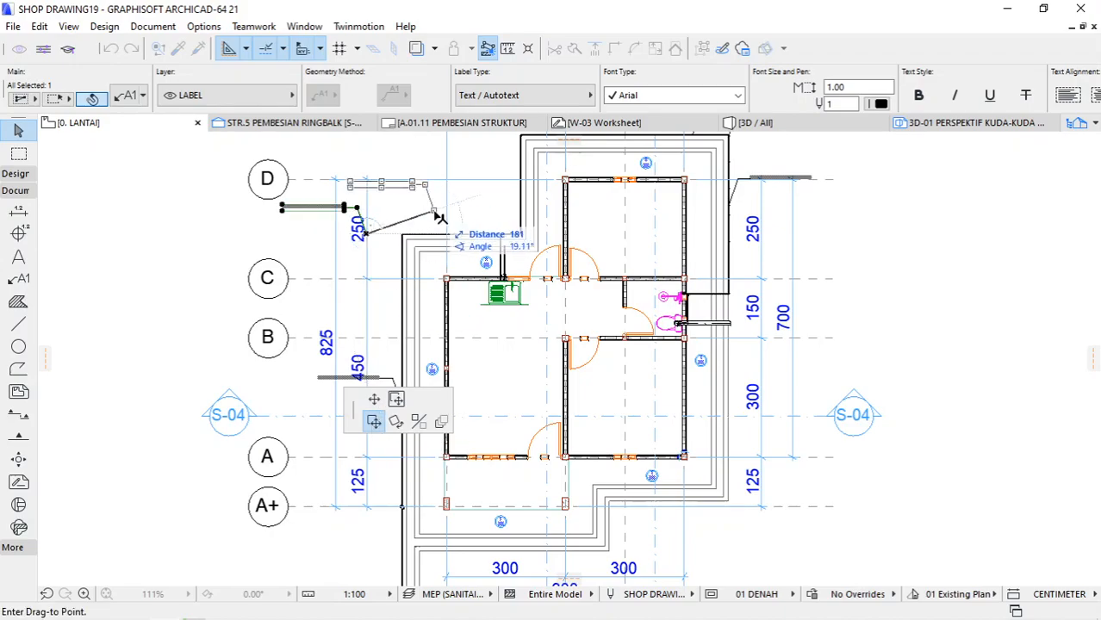
scroll(468, 234, up, 4)
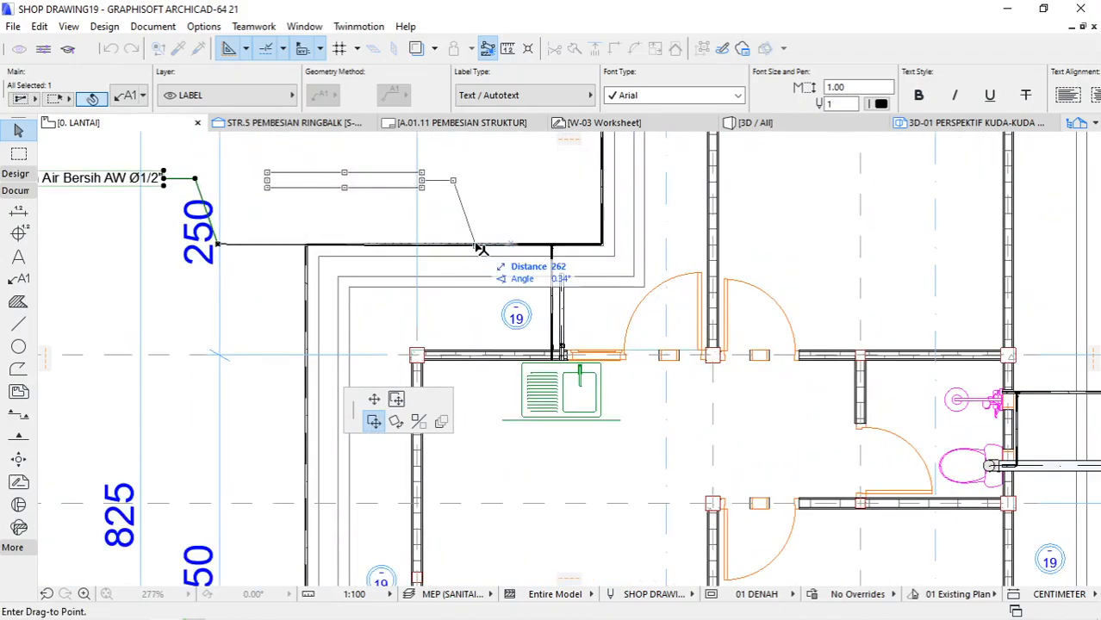
click(480, 247)
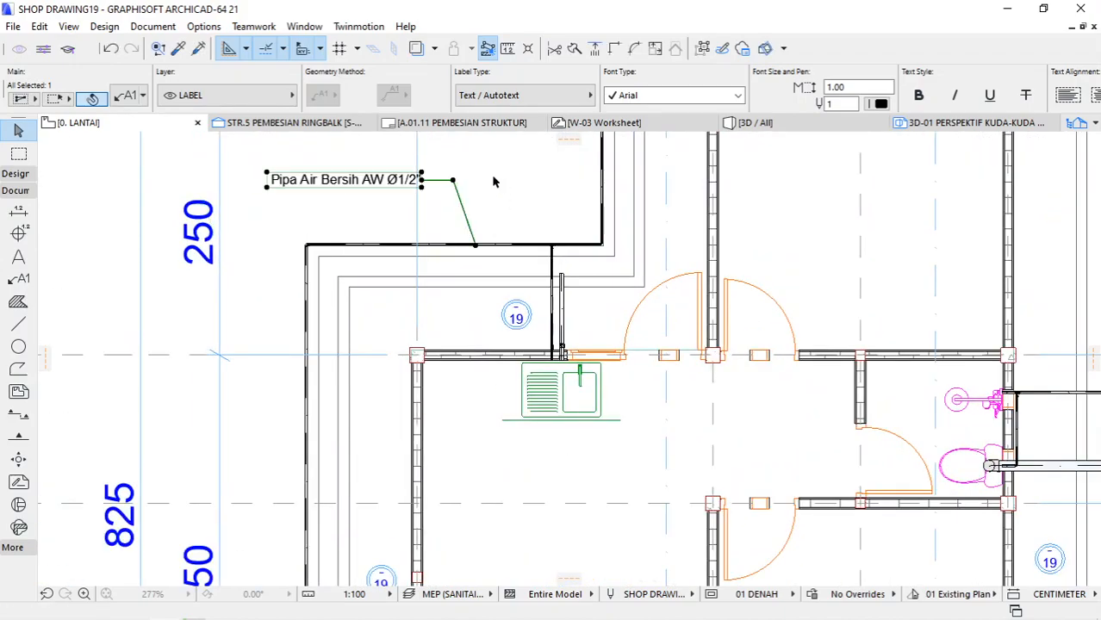
click(494, 181)
Step: Start dragging multiple copies of the Elbow Ø1/2" label, placing one at the outer pipe's upper-left corner above grid line D
scroll(442, 237, down, 4)
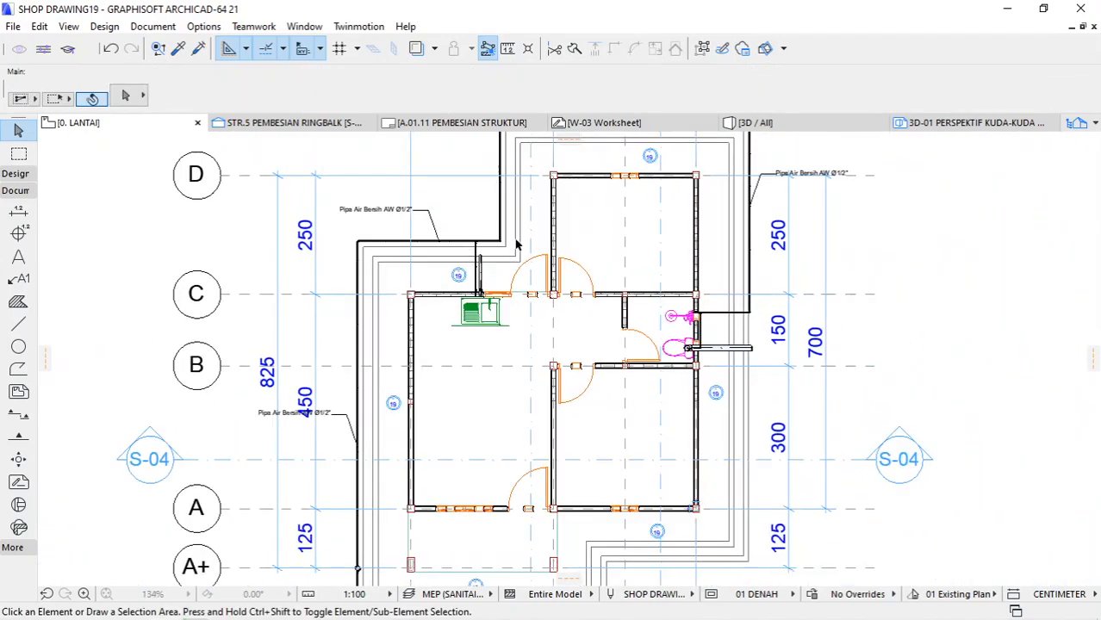
scroll(577, 263, down, 2)
scroll(648, 230, up, 1)
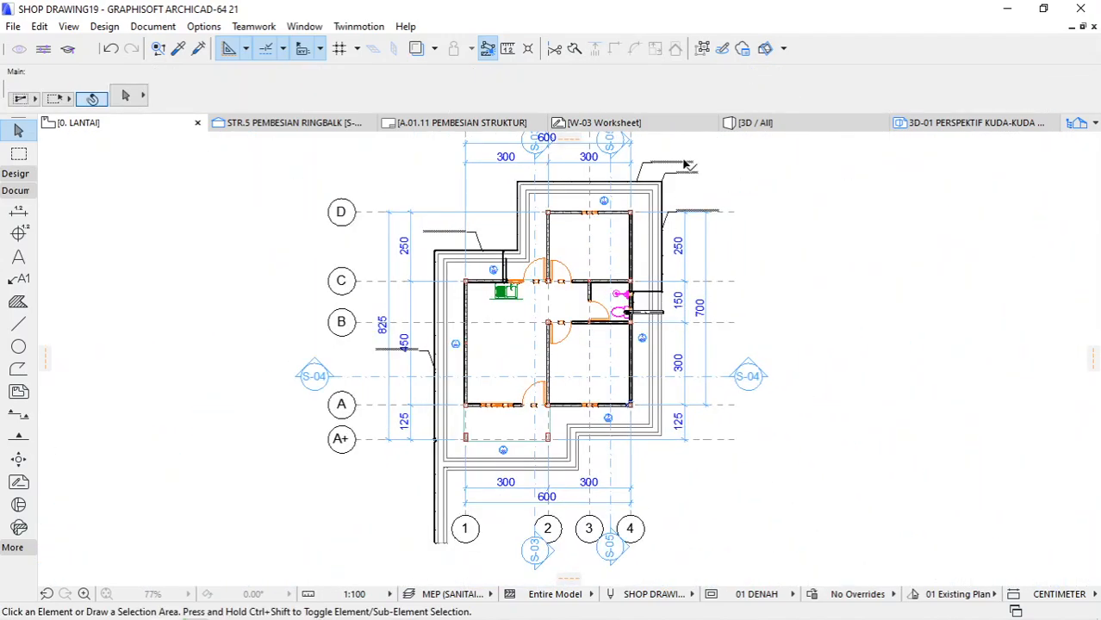
scroll(685, 164, up, 4)
click(622, 202)
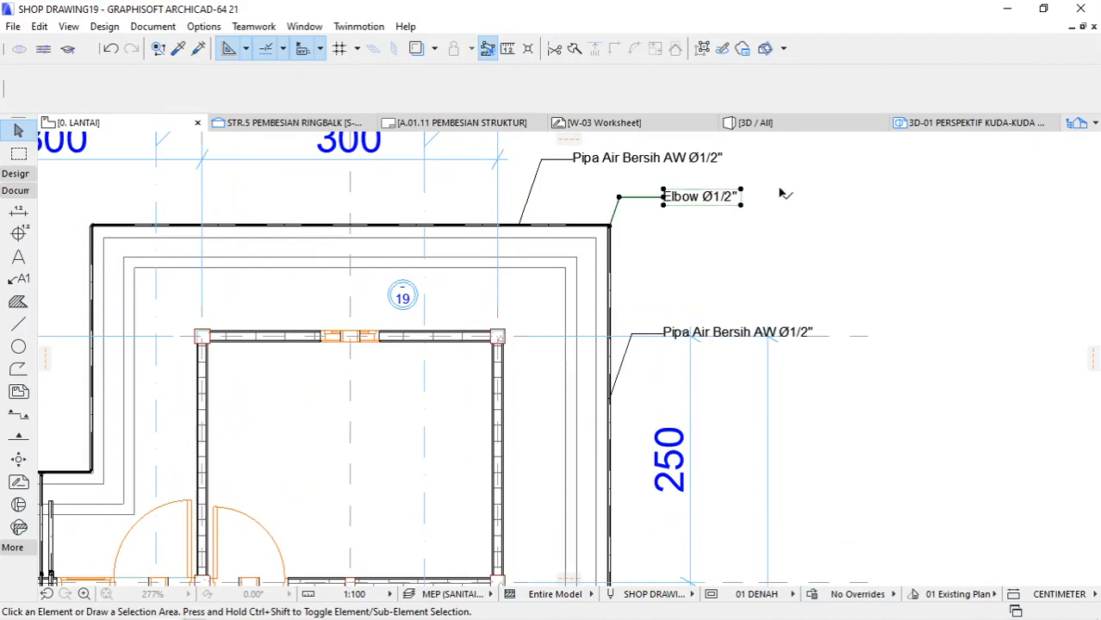
right_click(789, 193)
mouse_move(840, 322)
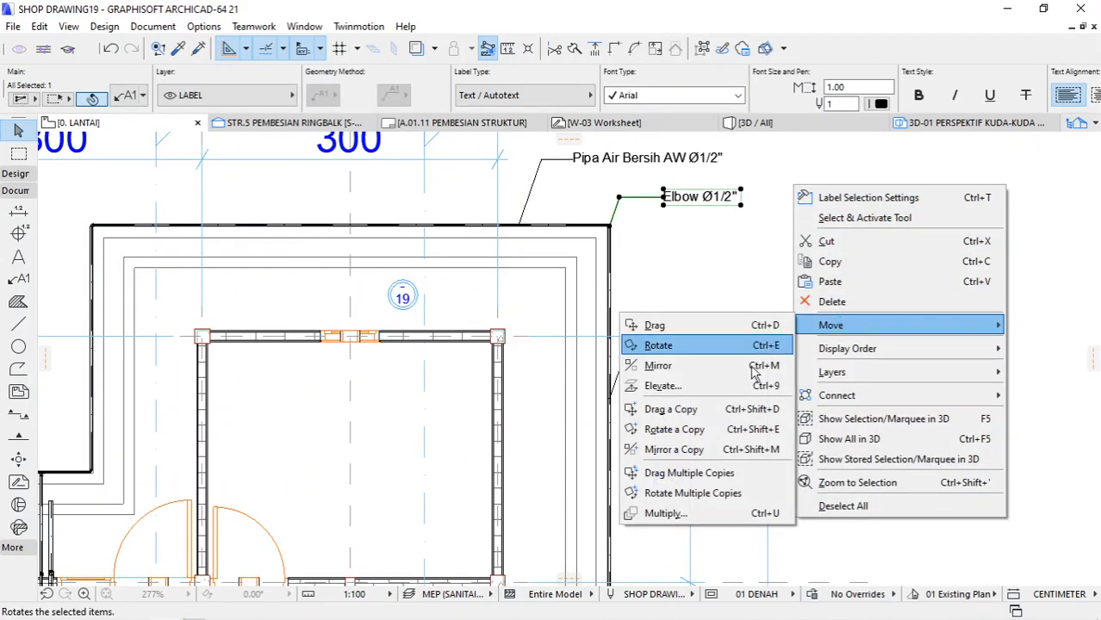
click(689, 473)
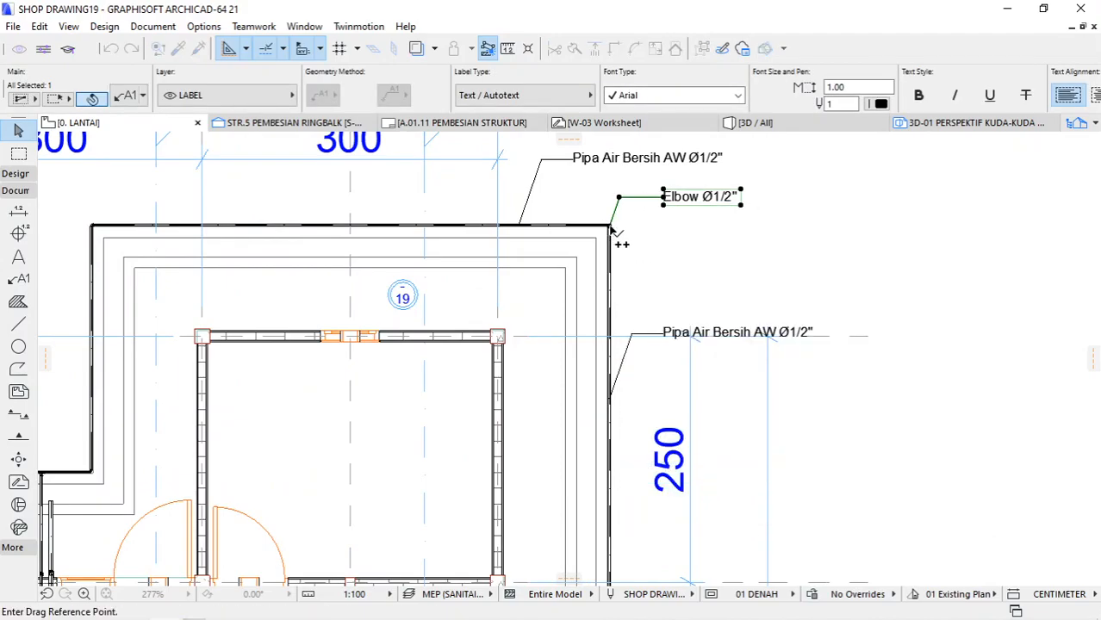
click(611, 229)
scroll(752, 307, down, 3)
scroll(493, 320, up, 5)
scroll(433, 216, down, 3)
scroll(450, 236, up, 6)
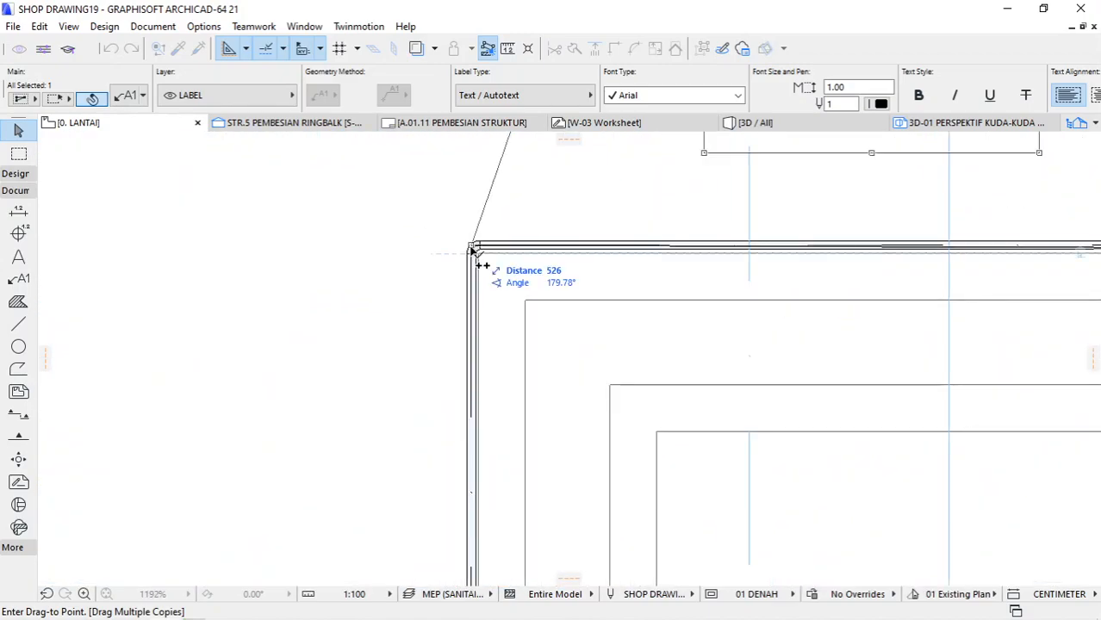
click(473, 248)
Step: Place another Elbow Ø1/2" copy at the east pipe corner beside the bathroom, end the copying and deselect the labels
scroll(484, 260, down, 10)
scroll(805, 320, up, 10)
click(728, 398)
scroll(816, 307, down, 10)
scroll(381, 386, down, 3)
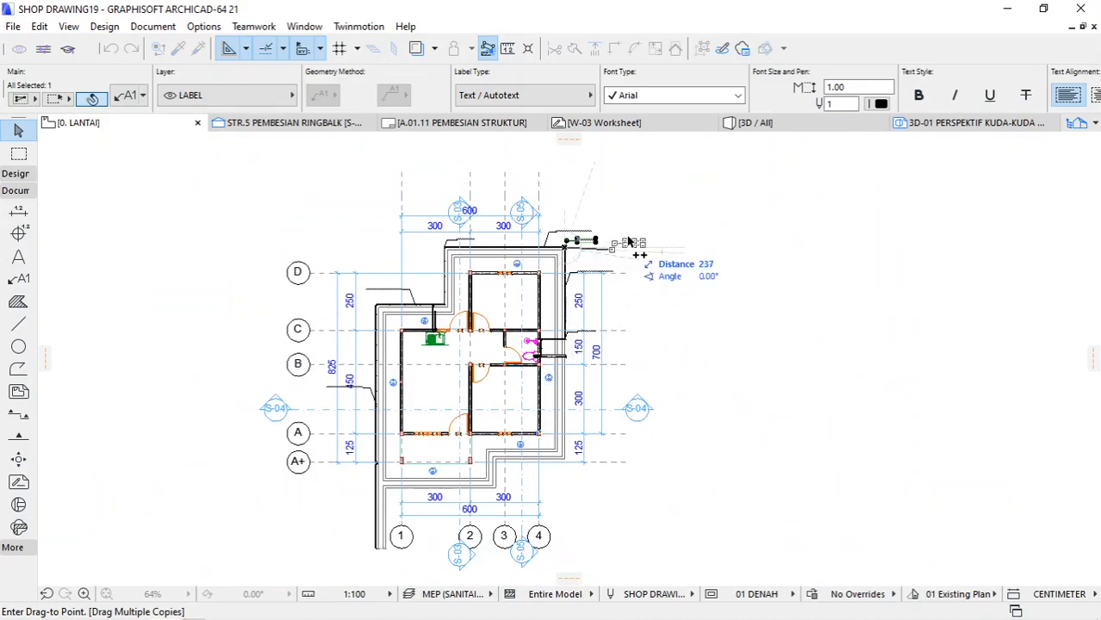
right_click(640, 217)
click(654, 342)
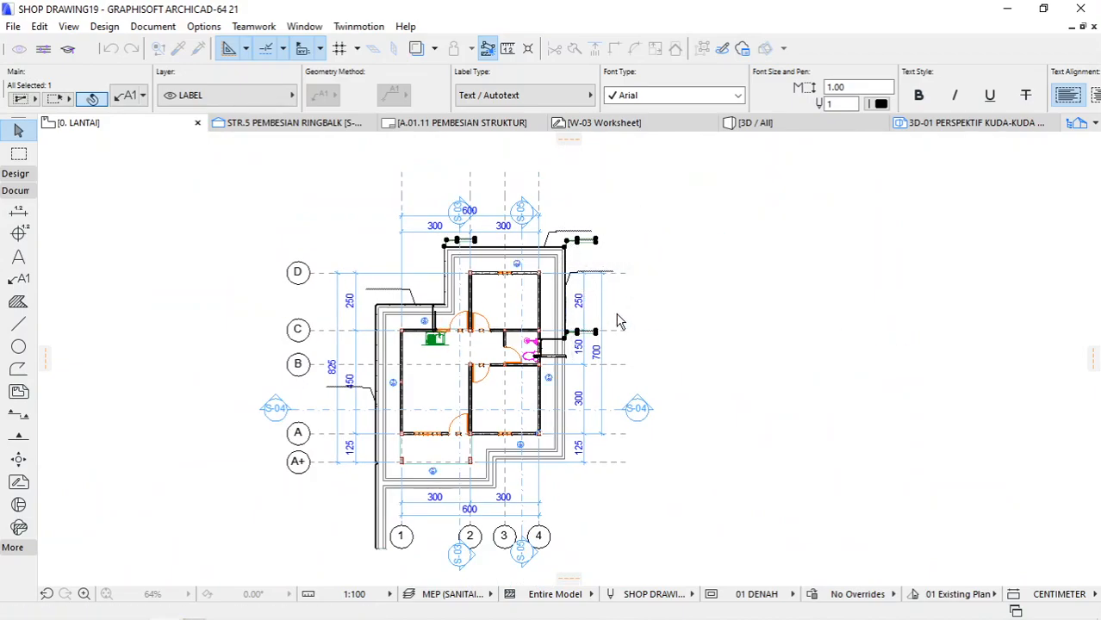
scroll(553, 304, up, 3)
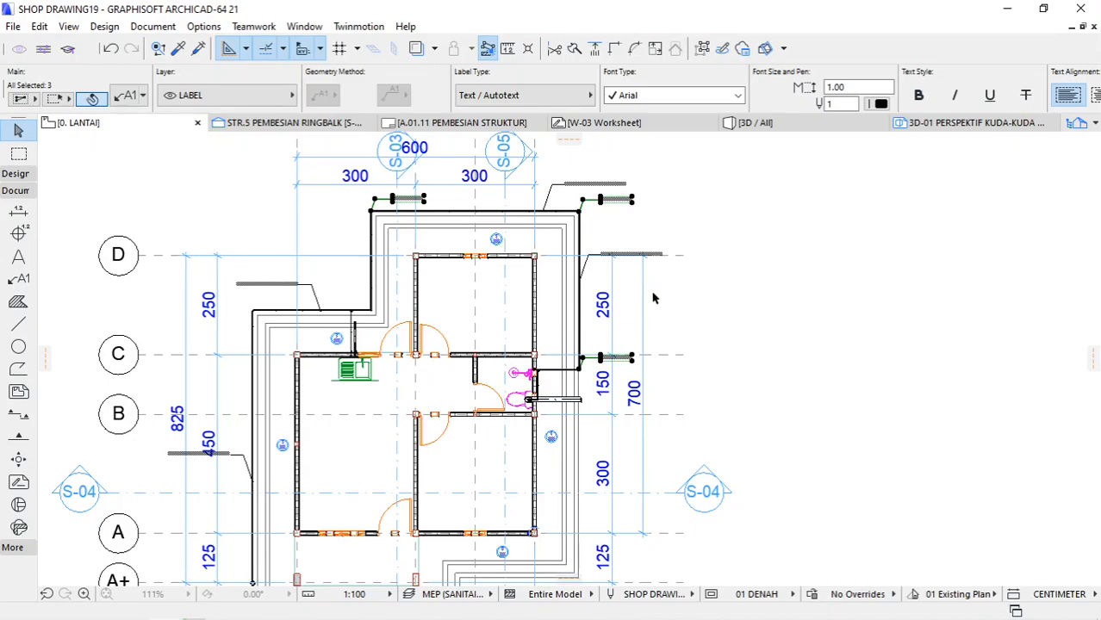
scroll(574, 379, up, 4)
middle_drag(595, 315, 782, 269)
click(837, 247)
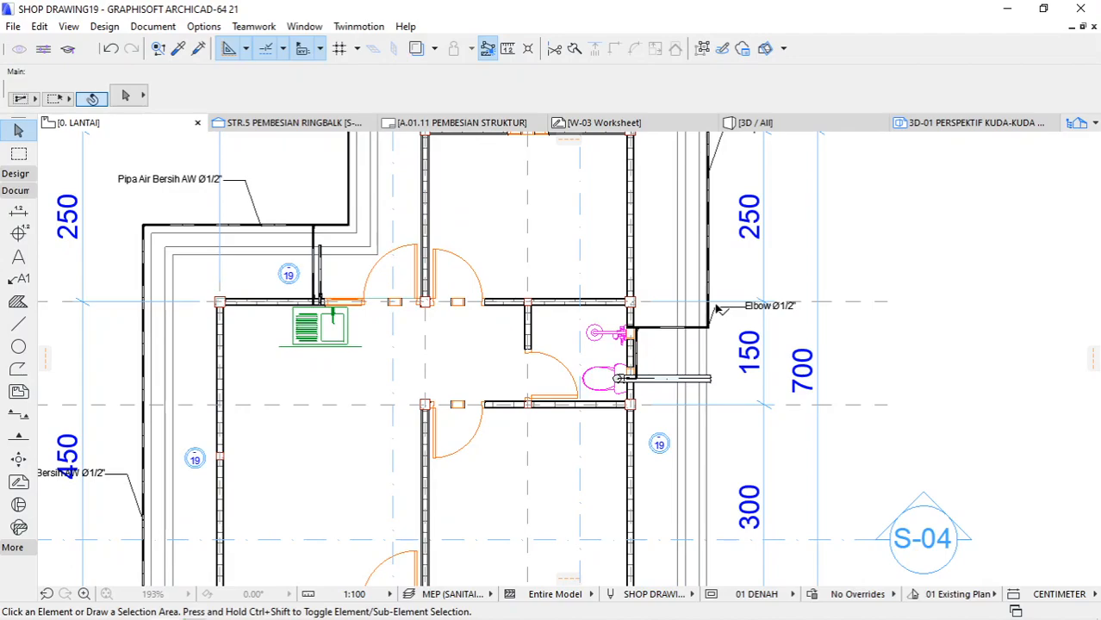
Step: Drag a copy of the bathroom-side Elbow label onto the wide horizontal pipe running out from the toilet
click(716, 310)
right_click(866, 226)
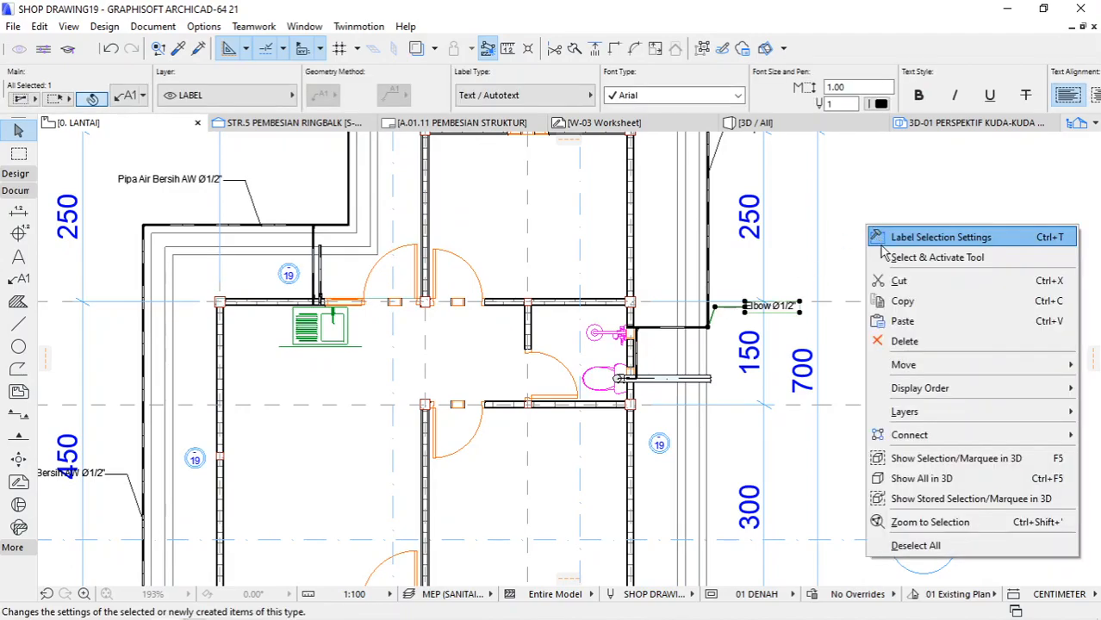
mouse_move(903, 365)
click(732, 451)
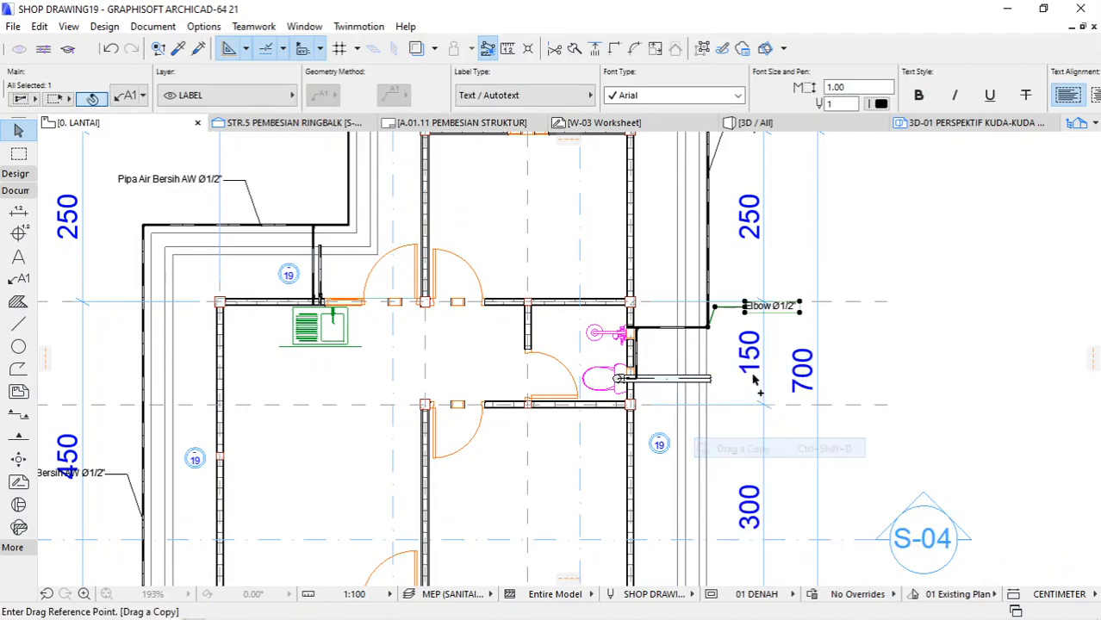
click(715, 340)
scroll(702, 396, up, 5)
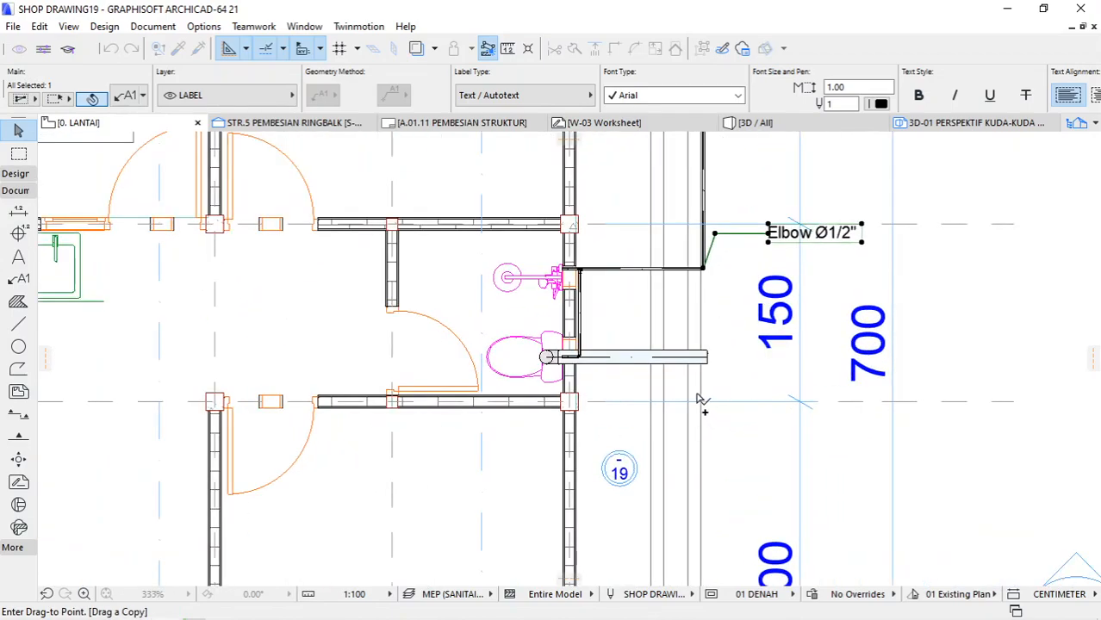
scroll(678, 372, up, 1)
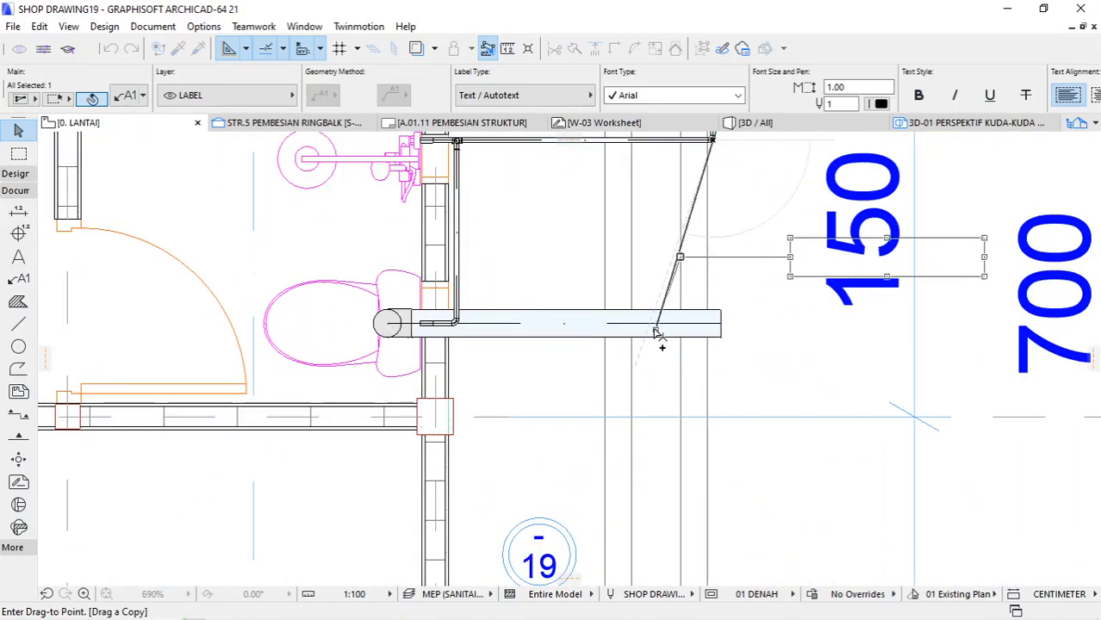
click(669, 340)
Step: Place the Elbow label copy on the toilet's wide horizontal pipe and mirror it about a horizontal axis so it sits below the pipe
click(664, 334)
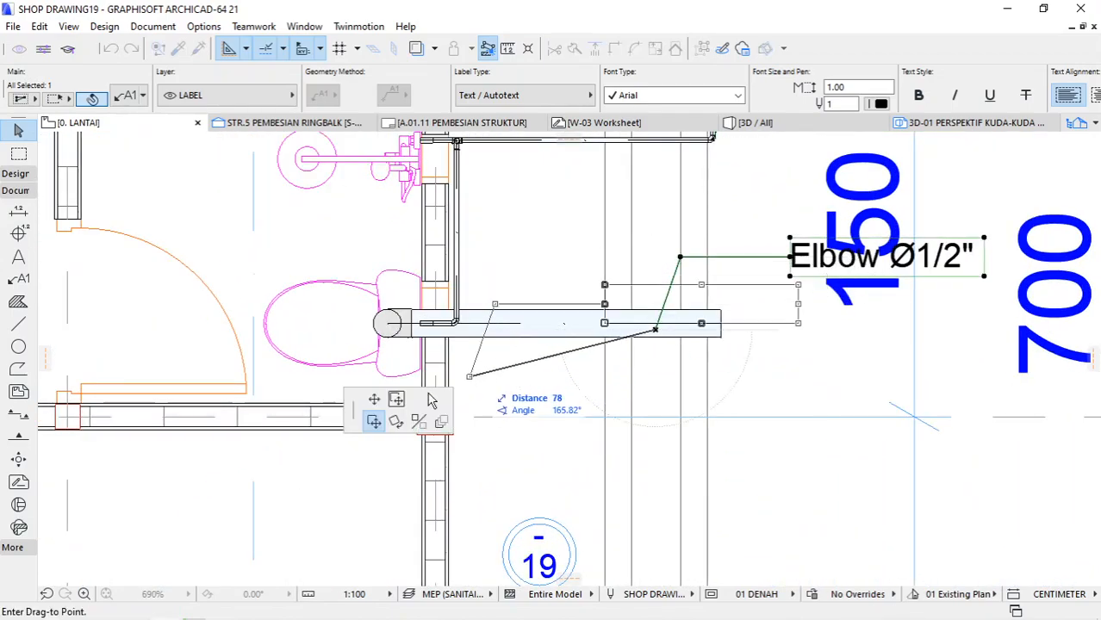
click(418, 421)
click(656, 331)
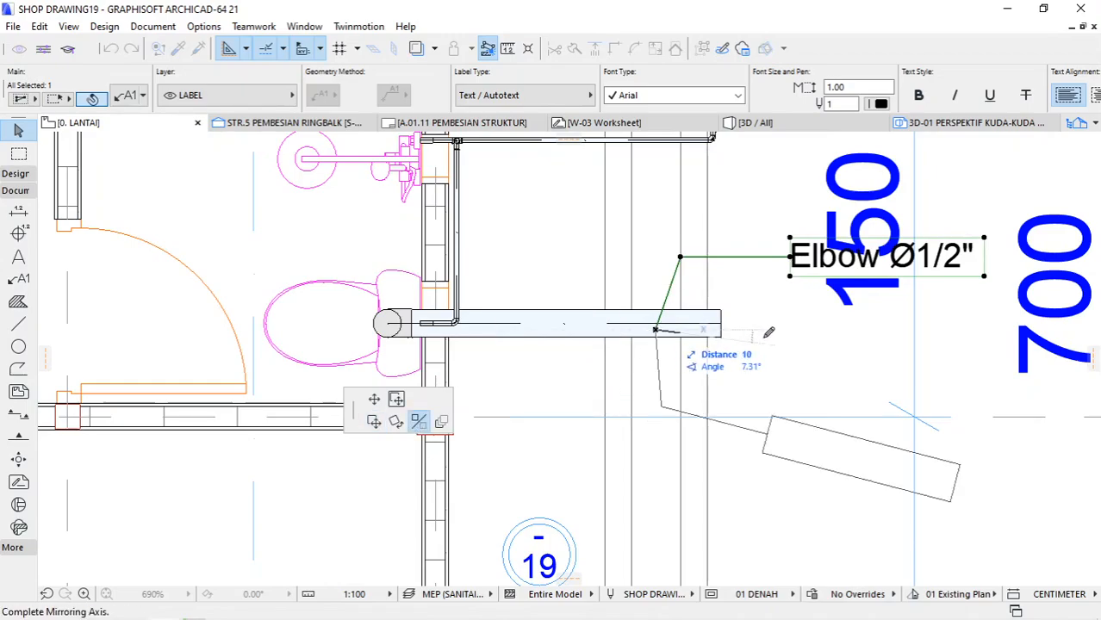
click(802, 331)
Step: Change the mirrored label's text to Pipa Air Kotor Ø4"
double_click(848, 405)
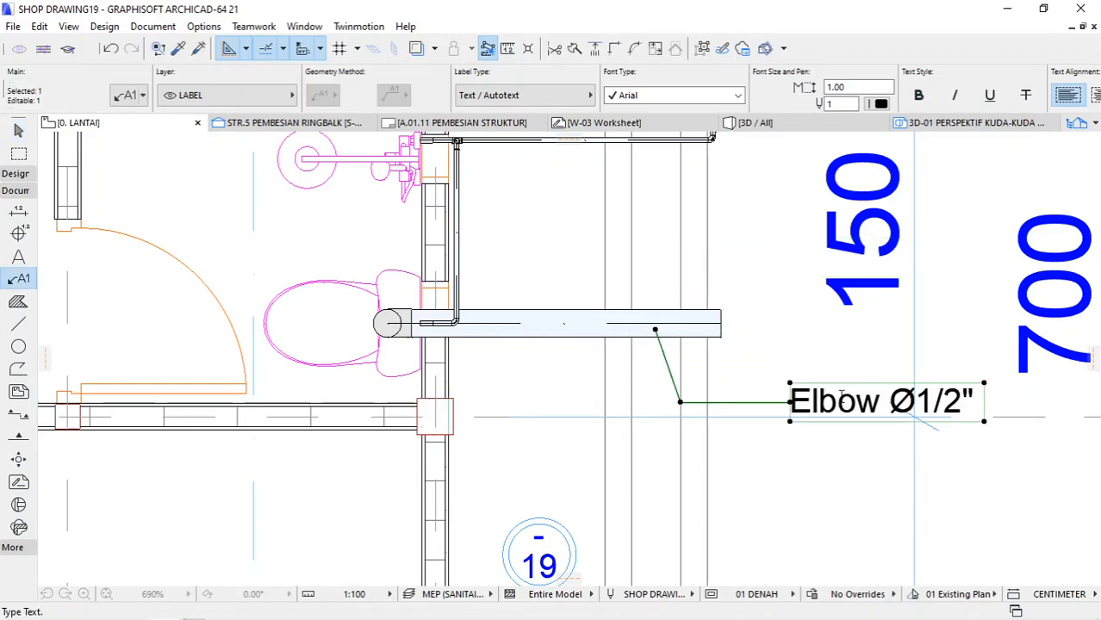
drag(881, 402, 788, 398)
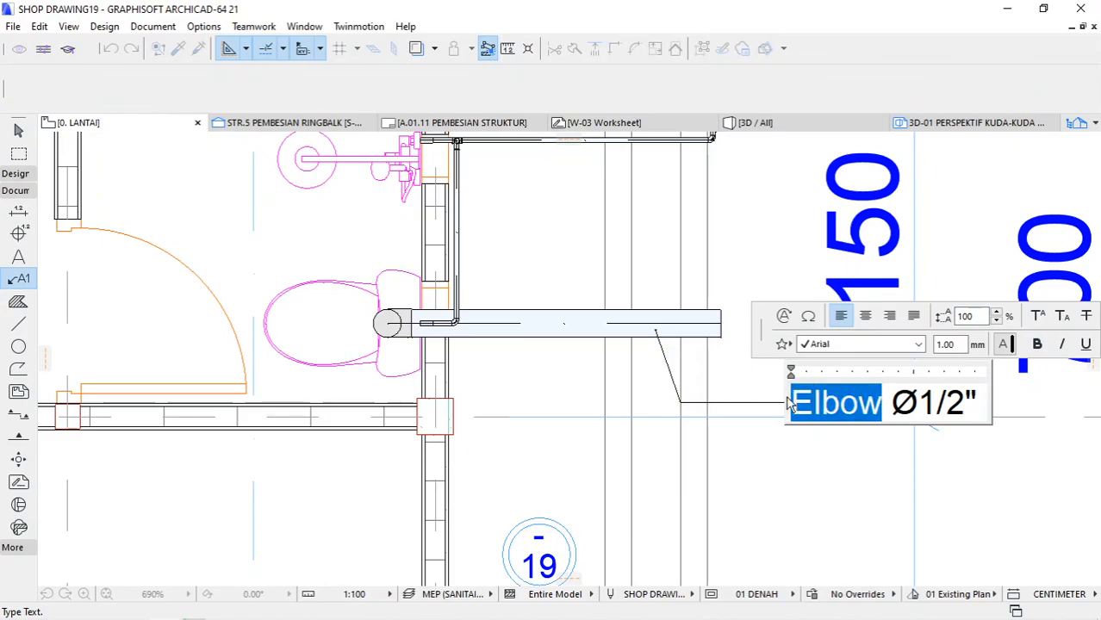
text(Pipa)
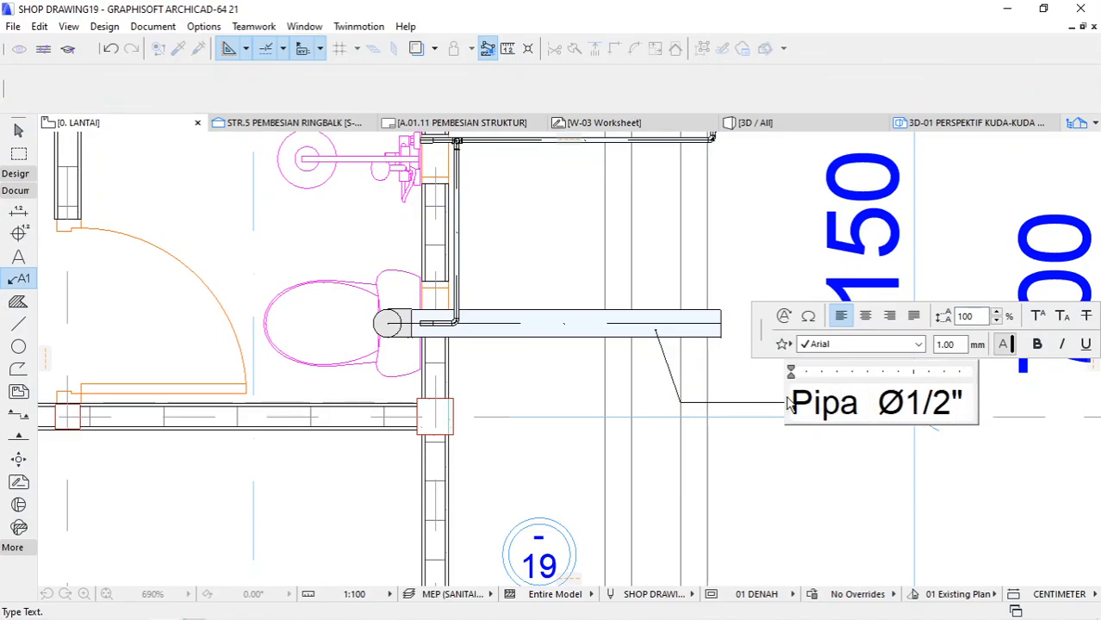
text( A)
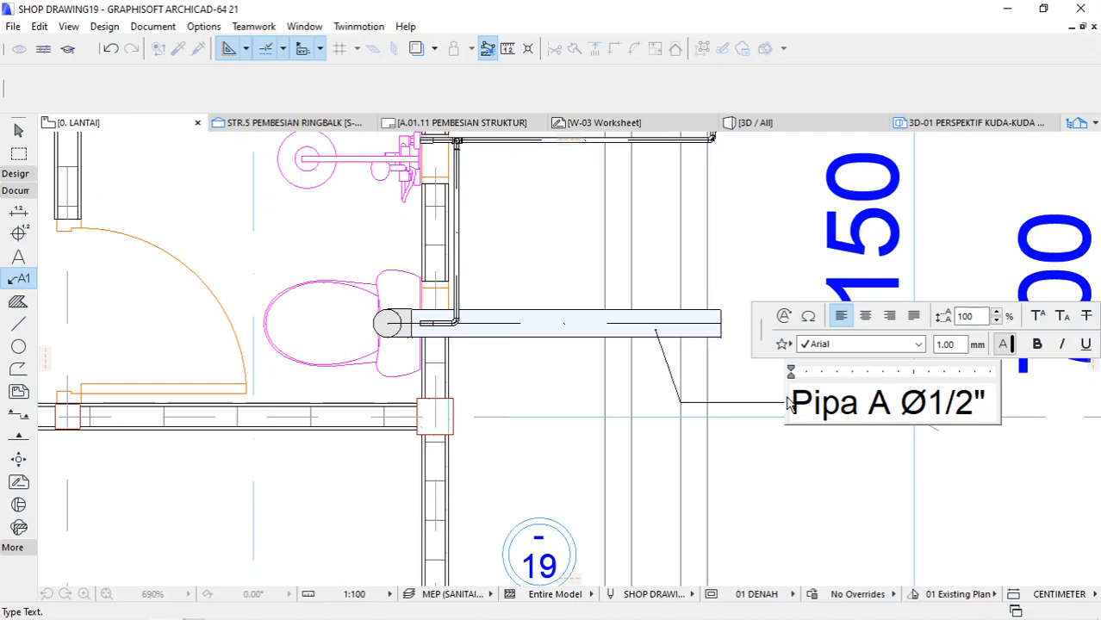
text(ir Ko)
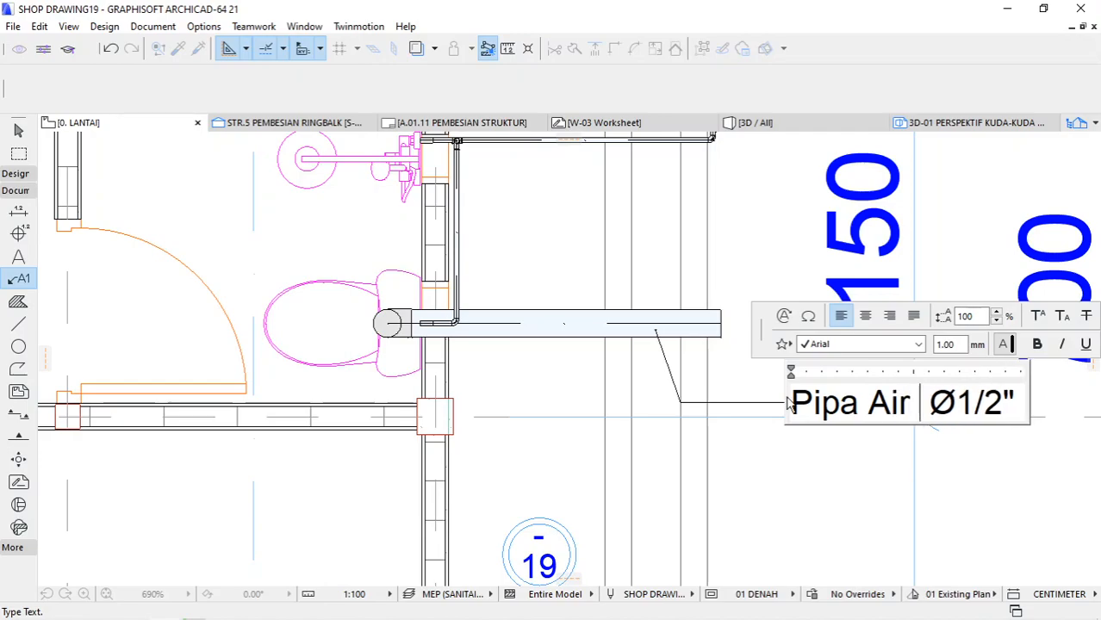
text(tor)
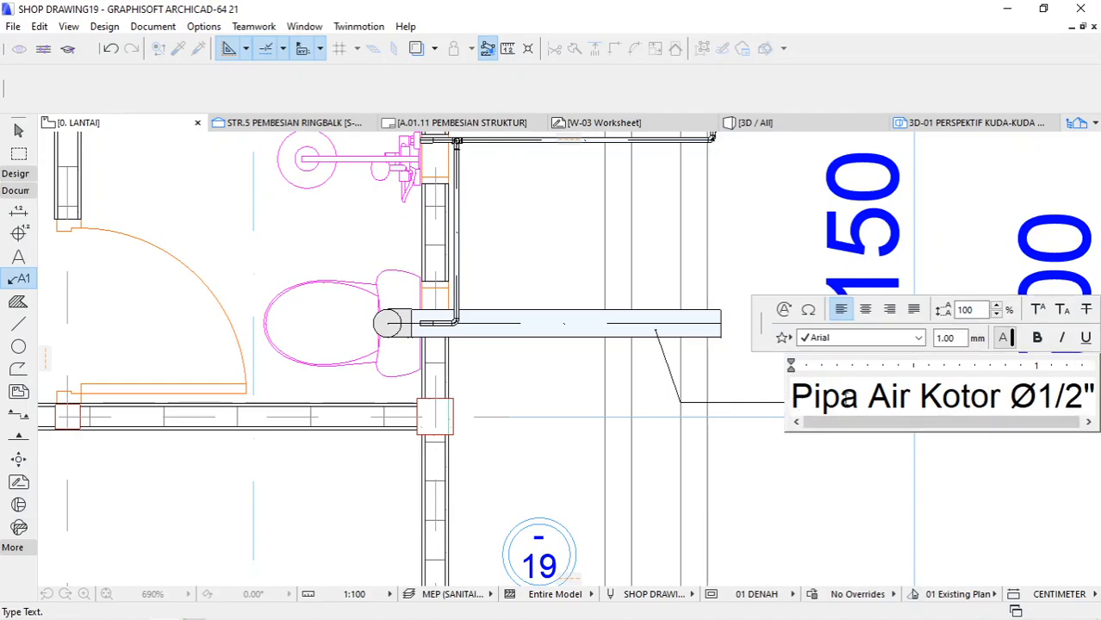
drag(1037, 395, 1082, 393)
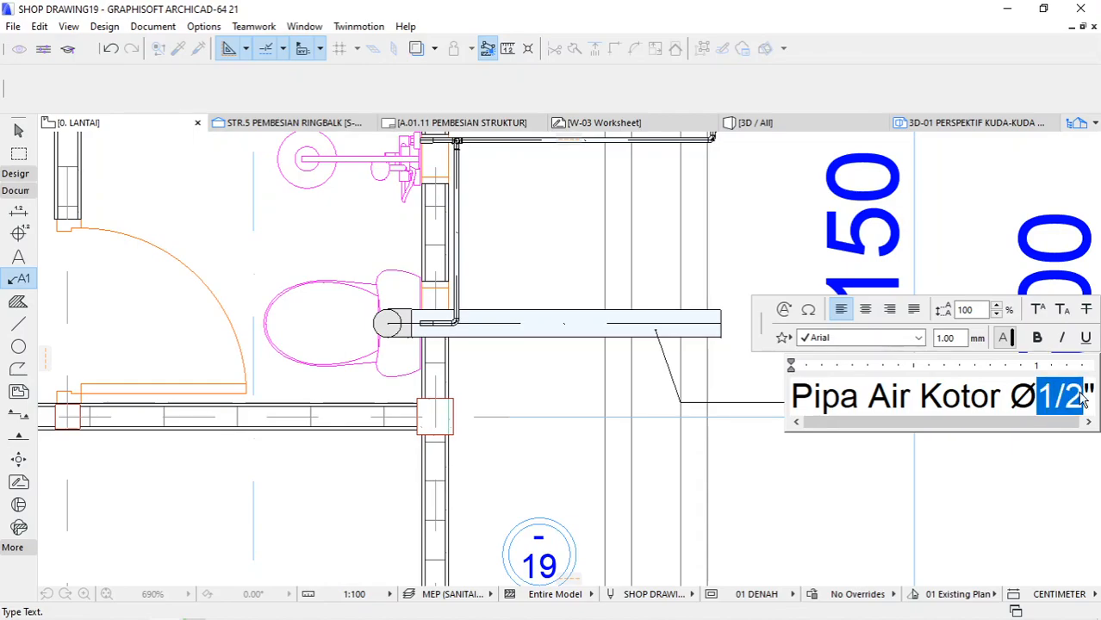
text(4)
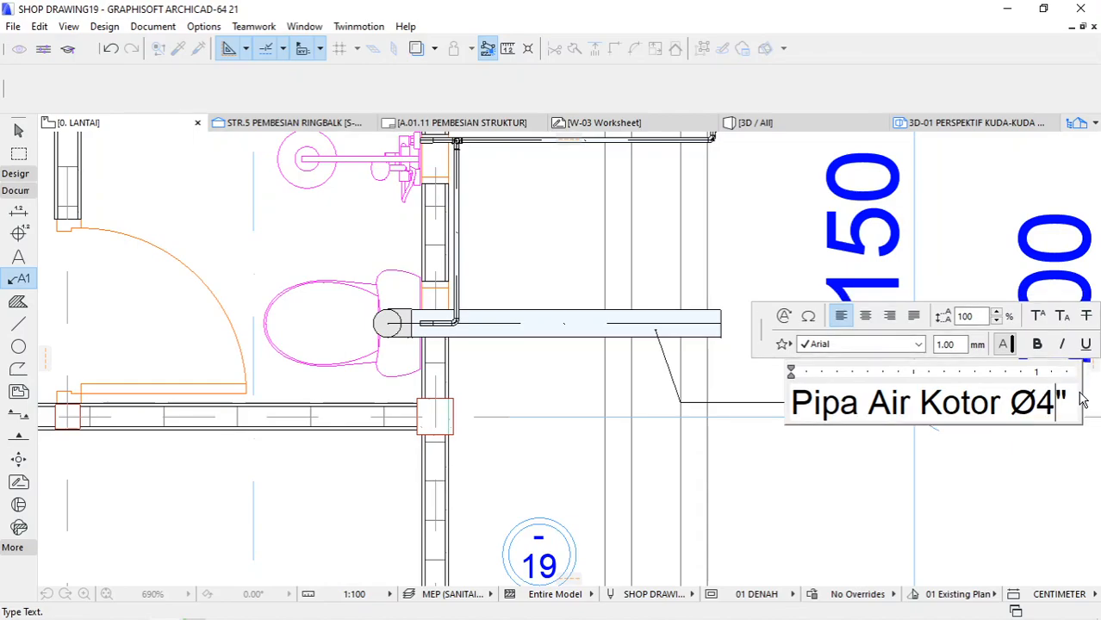
click(1033, 479)
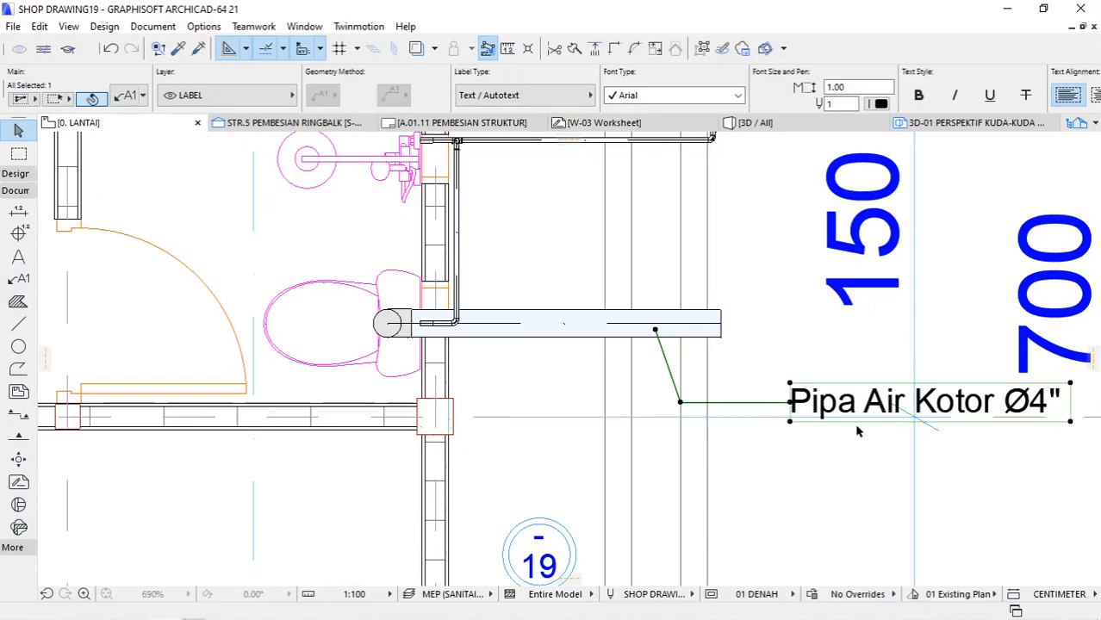
Step: Insert AW before Ø4" in the toilet pipe's Pipa Air Kotor label and deselect it
double_click(1016, 403)
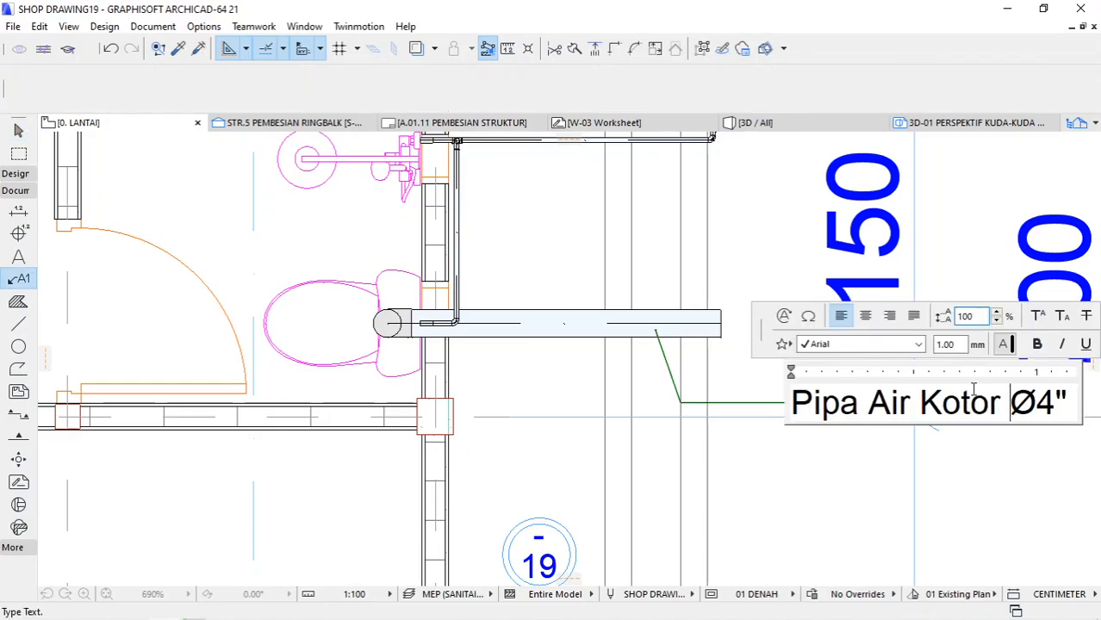
text(w)
key(BackSpace)
text(aw)
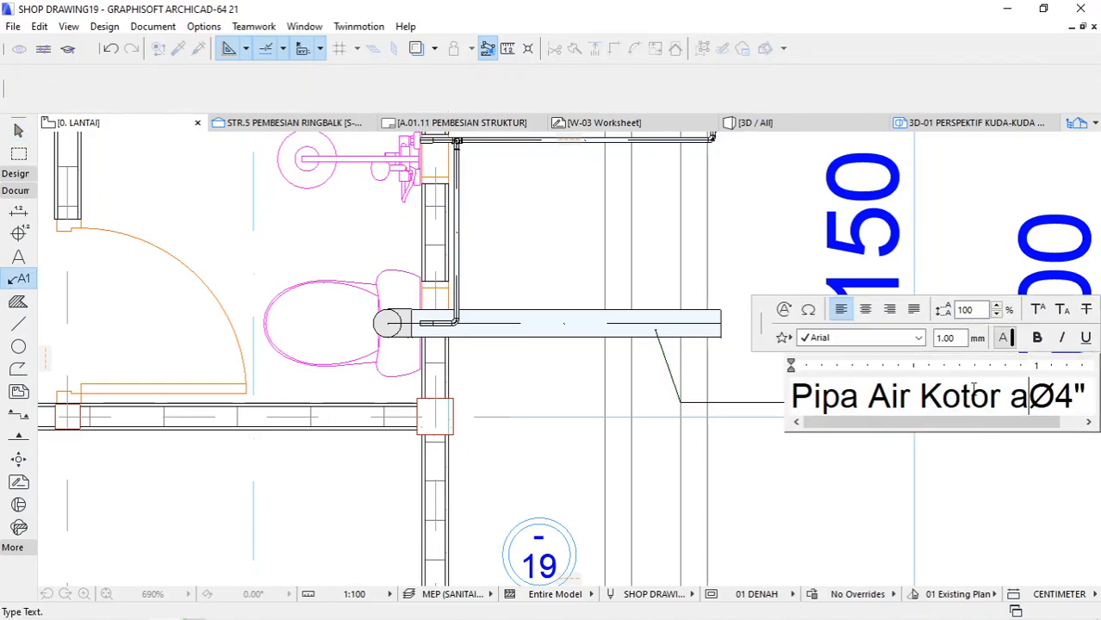
key(BackSpace)
key(BackSpace)
key(BackSpace)
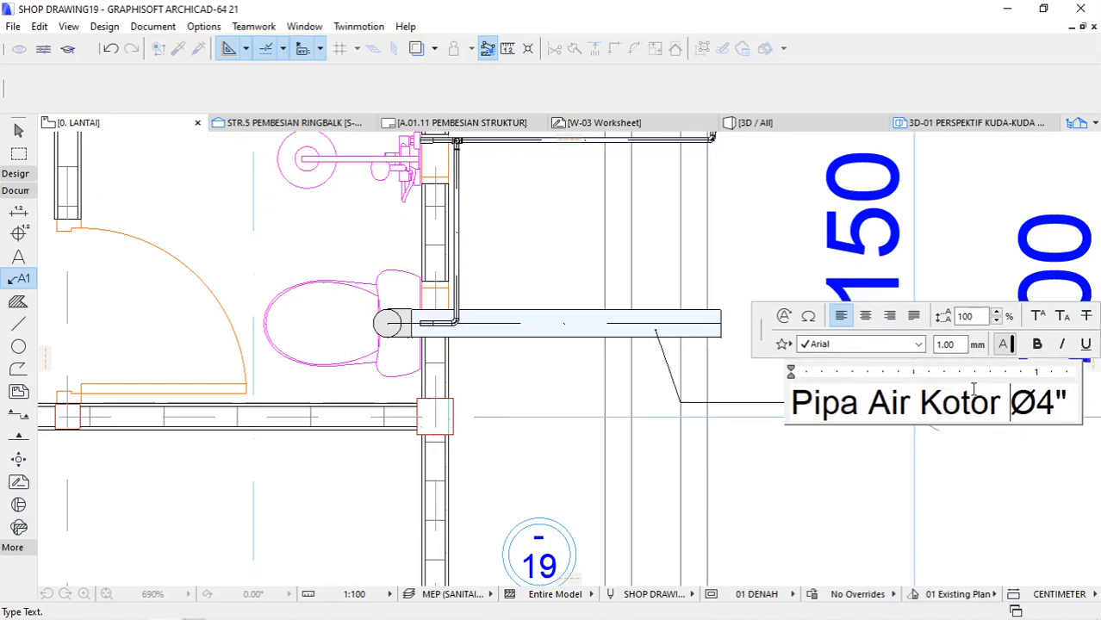
text(AW)
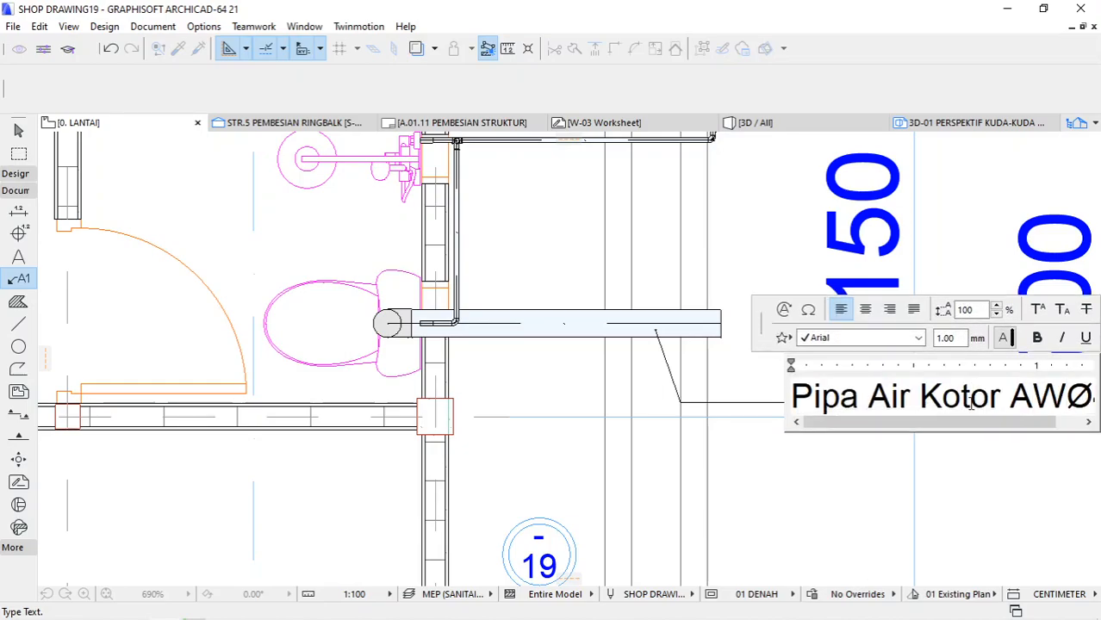
key(Escape)
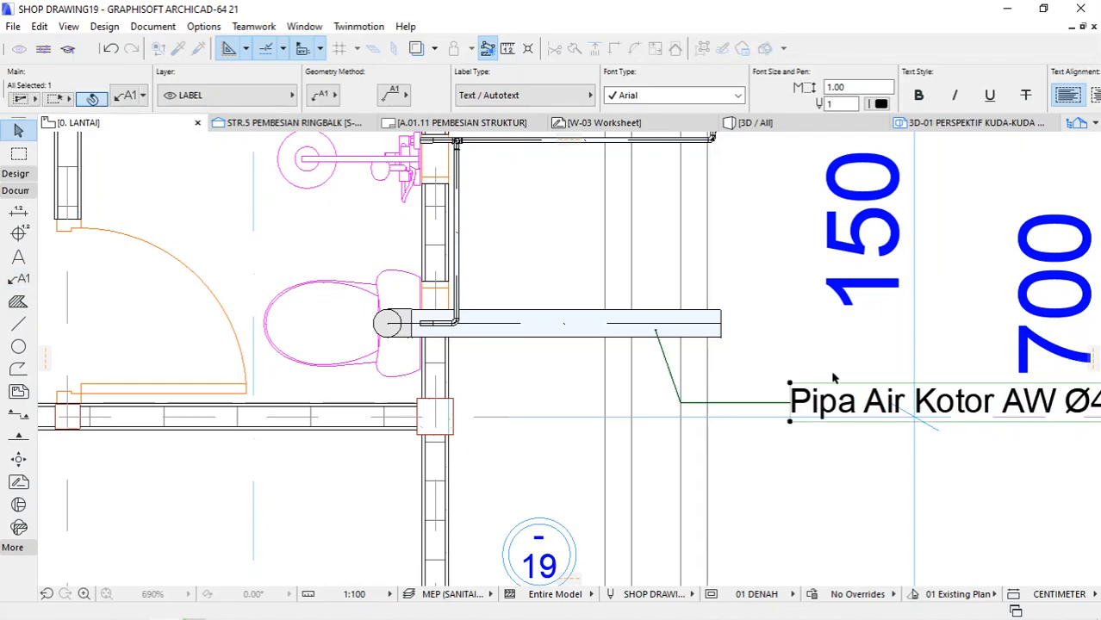
scroll(835, 374, down, 4)
scroll(861, 370, down, 3)
scroll(922, 310, up, 2)
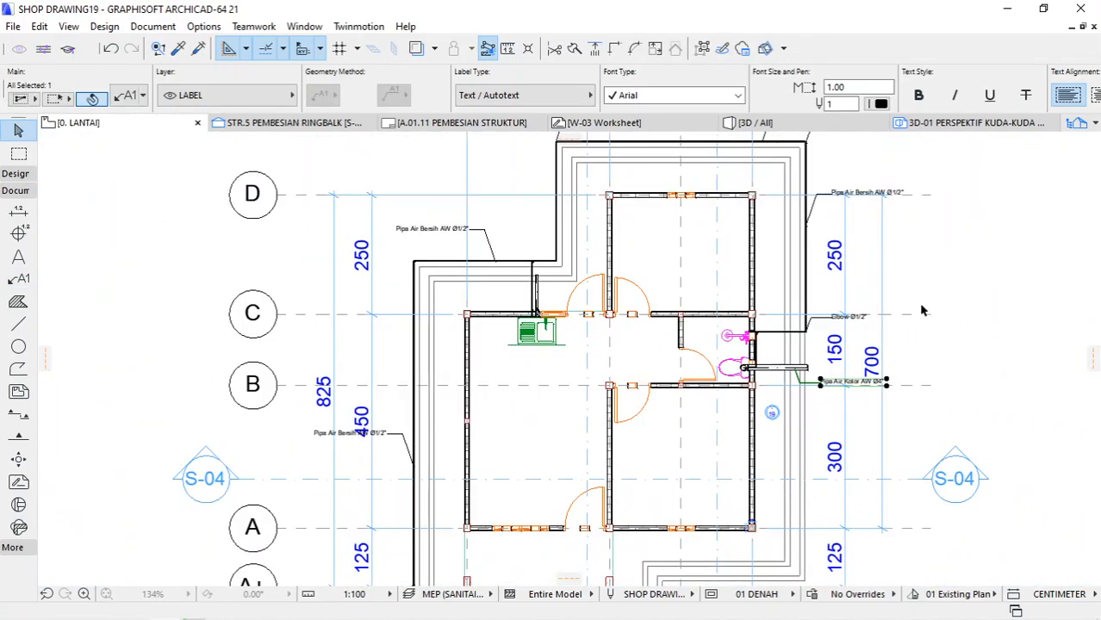
key(Escape)
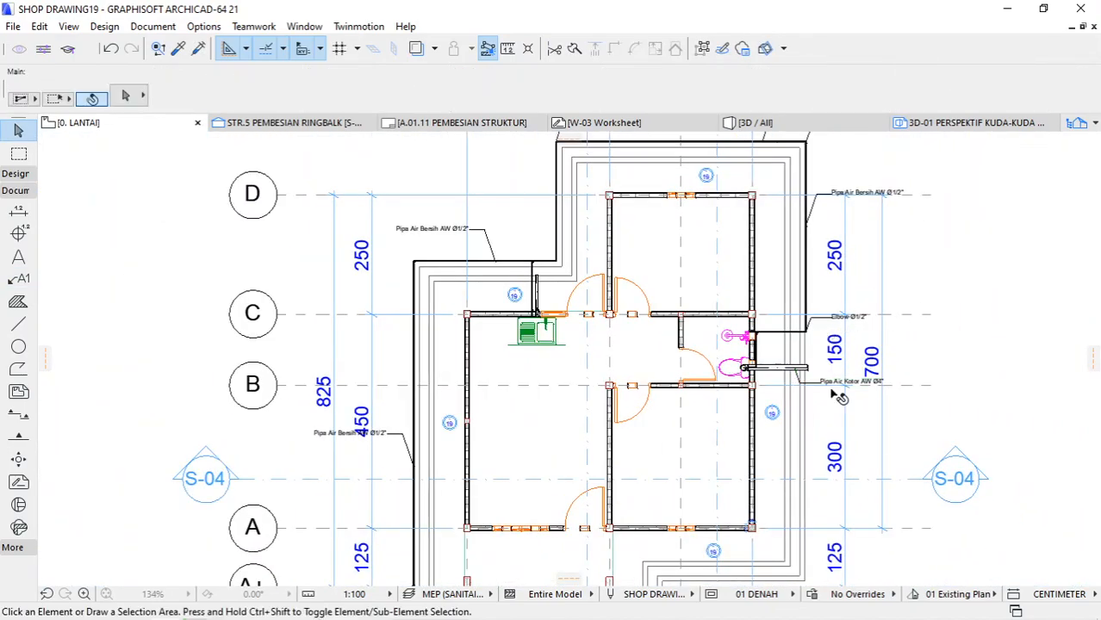
Step: Drag a copy of the Pipa Air Bersih label above grid line C onto the short vertical drain pipe behind the kitchen sink
click(486, 233)
right_click(489, 177)
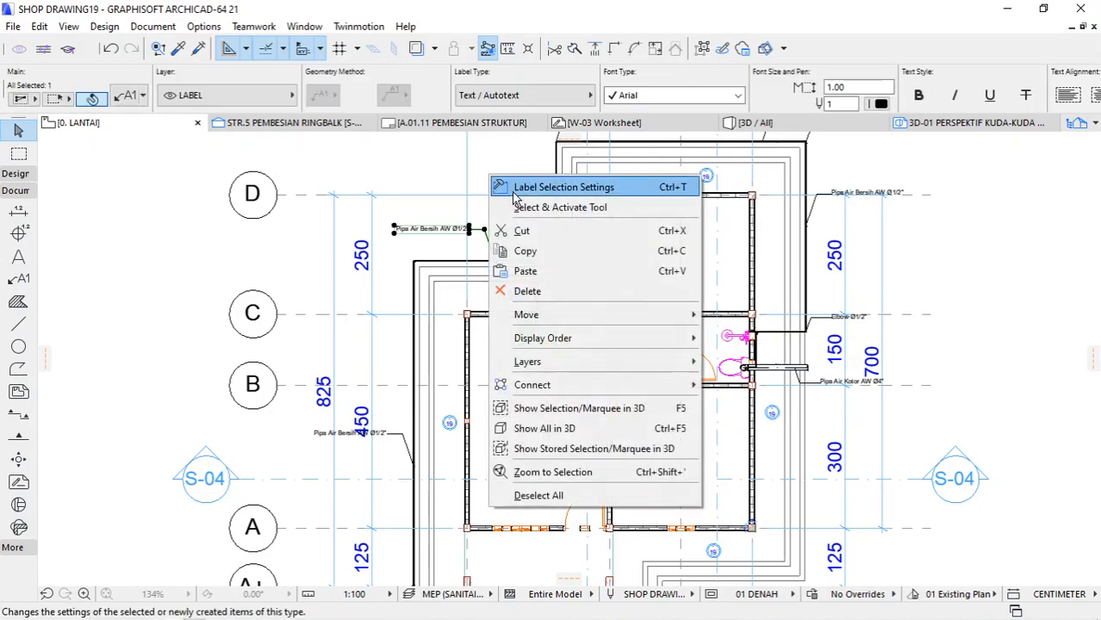
mouse_move(530, 314)
click(739, 393)
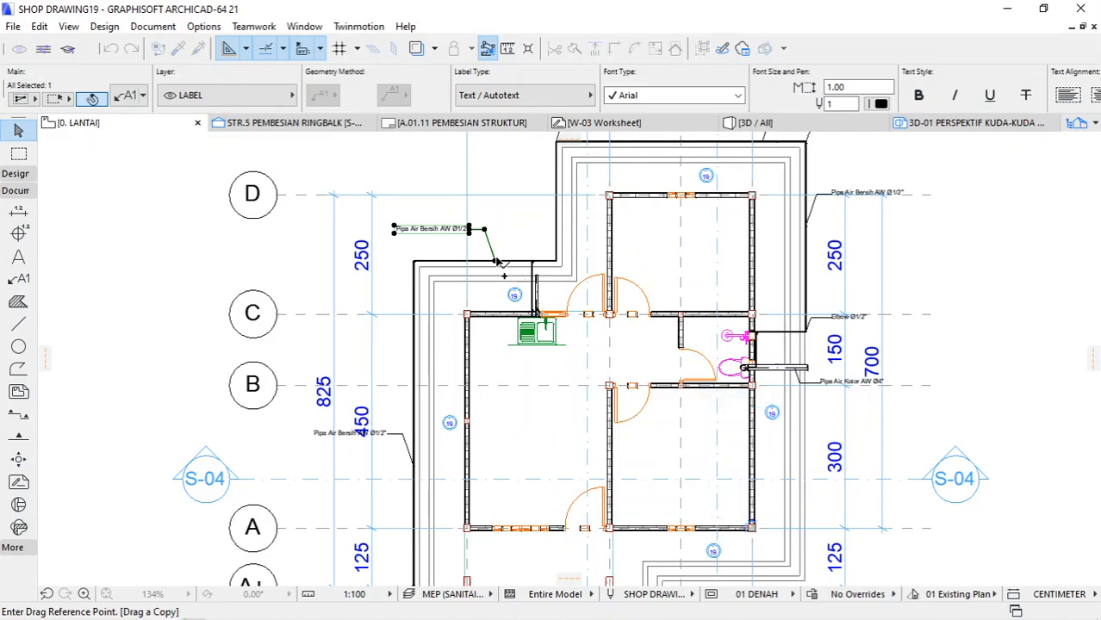
click(497, 262)
scroll(547, 306, up, 5)
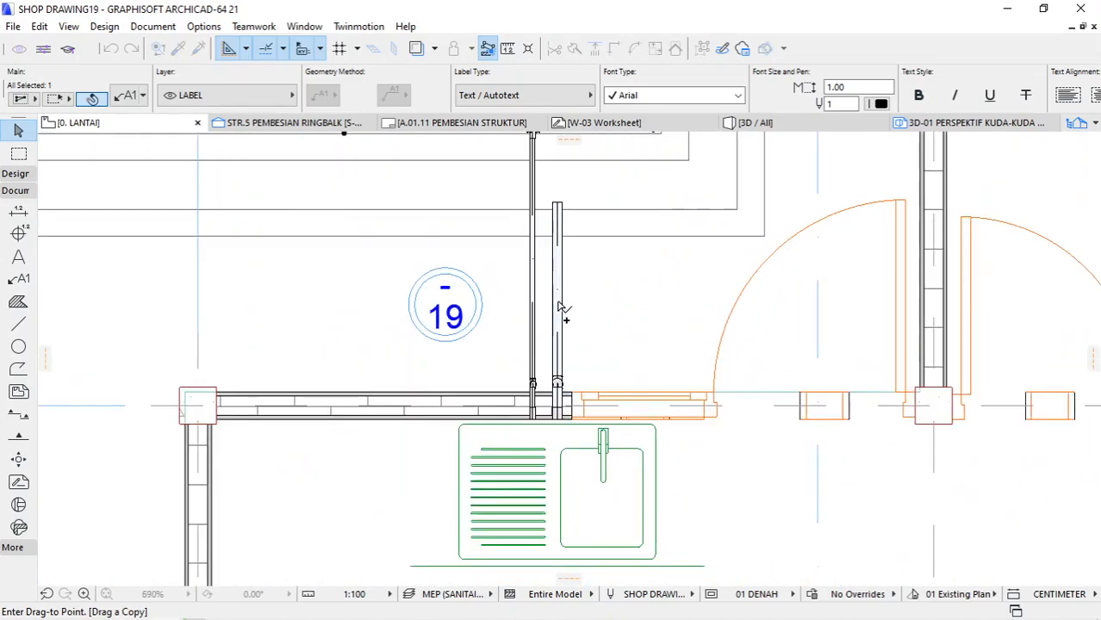
click(559, 301)
Step: Mirror the copied label about the sink's vertical drain pipe and move its leader bend and text down closer to the pipe
click(558, 301)
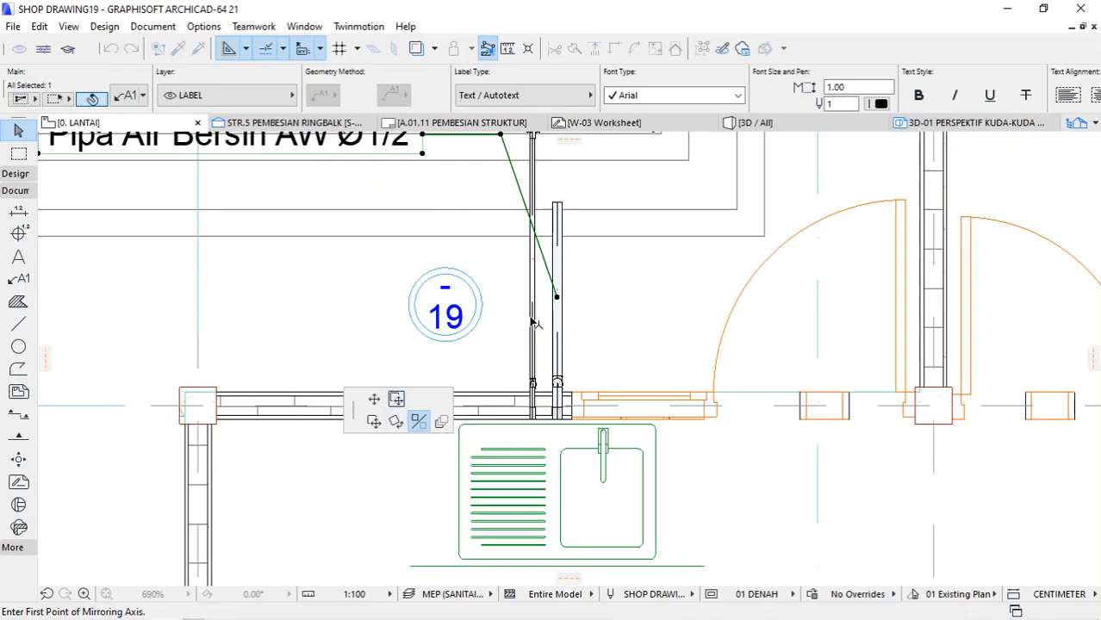
click(558, 301)
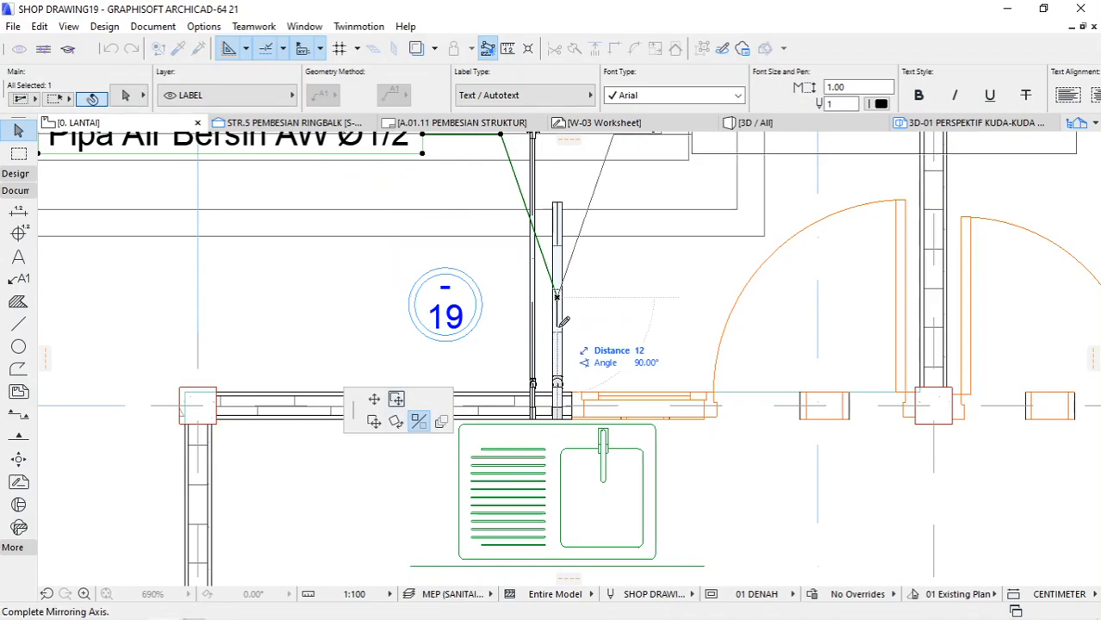
click(558, 258)
click(613, 138)
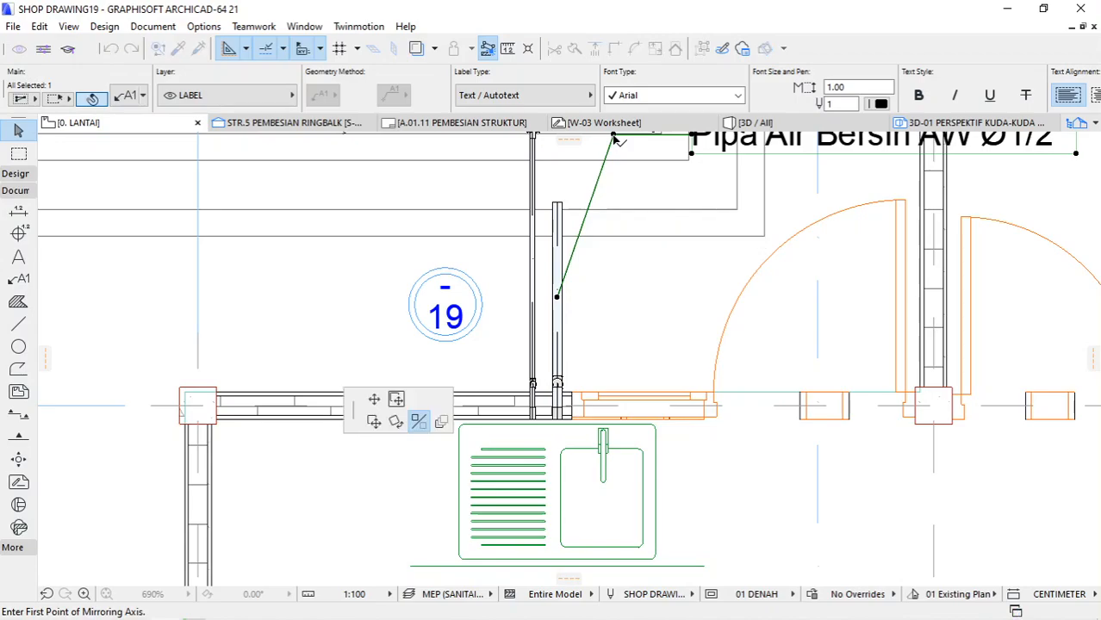
click(374, 399)
click(557, 297)
click(585, 255)
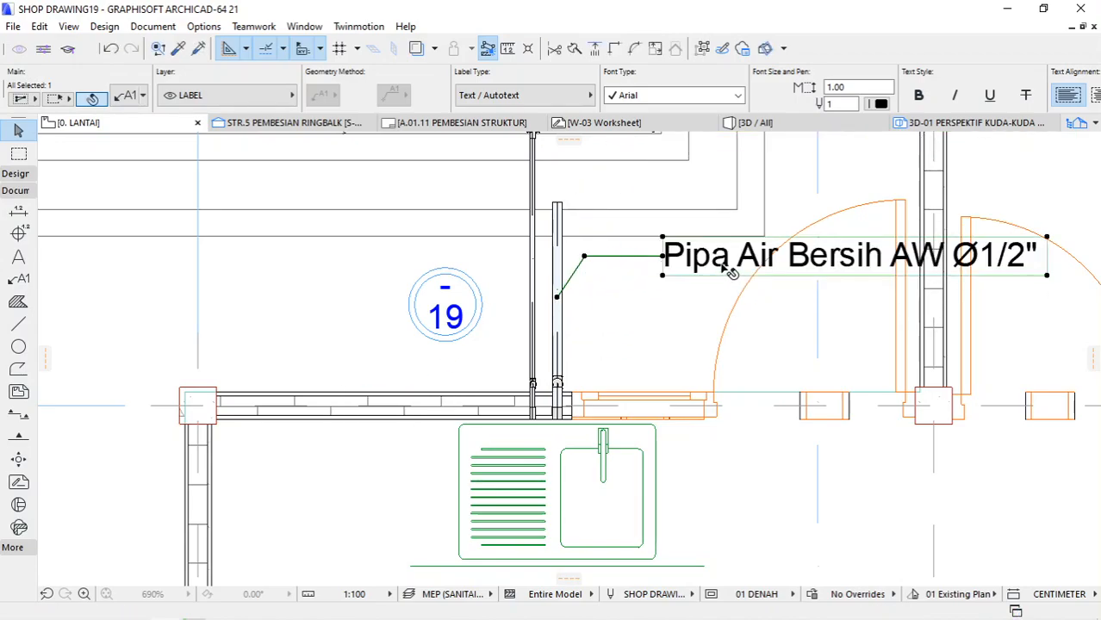
Step: Change the sink drain label's text to Pipa Air Kotor AW Ø1"
double_click(733, 270)
drag(739, 263, 885, 277)
text(k)
key(BackSpace)
text(aIR)
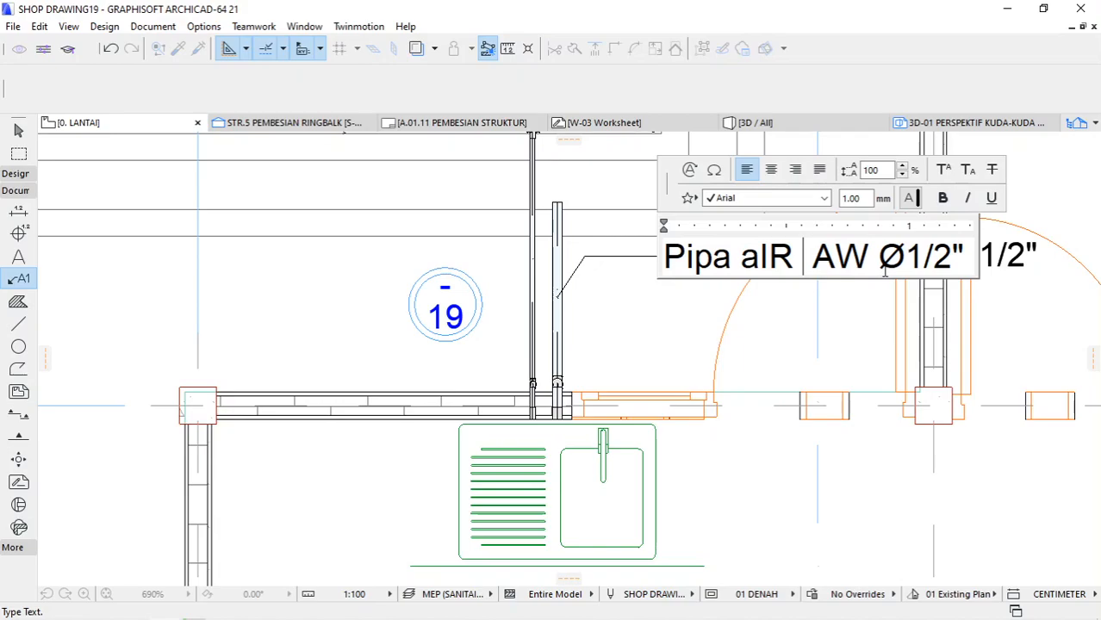
key(BackSpace)
key(BackSpace)
key(BackSpace)
text(Air Kotor)
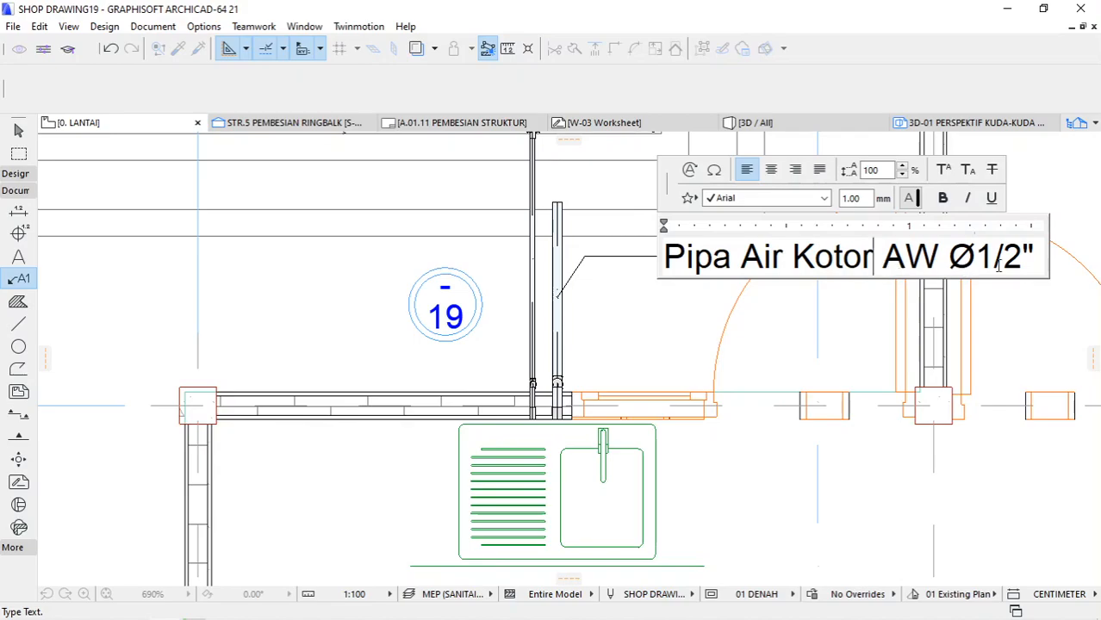
drag(1020, 253, 977, 252)
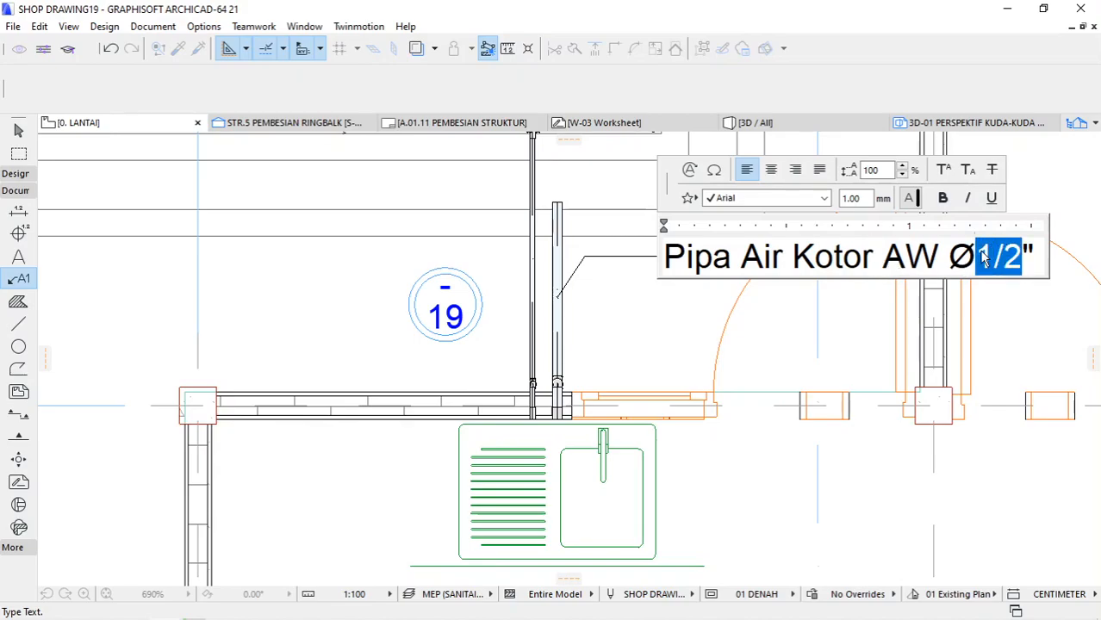
text(1)
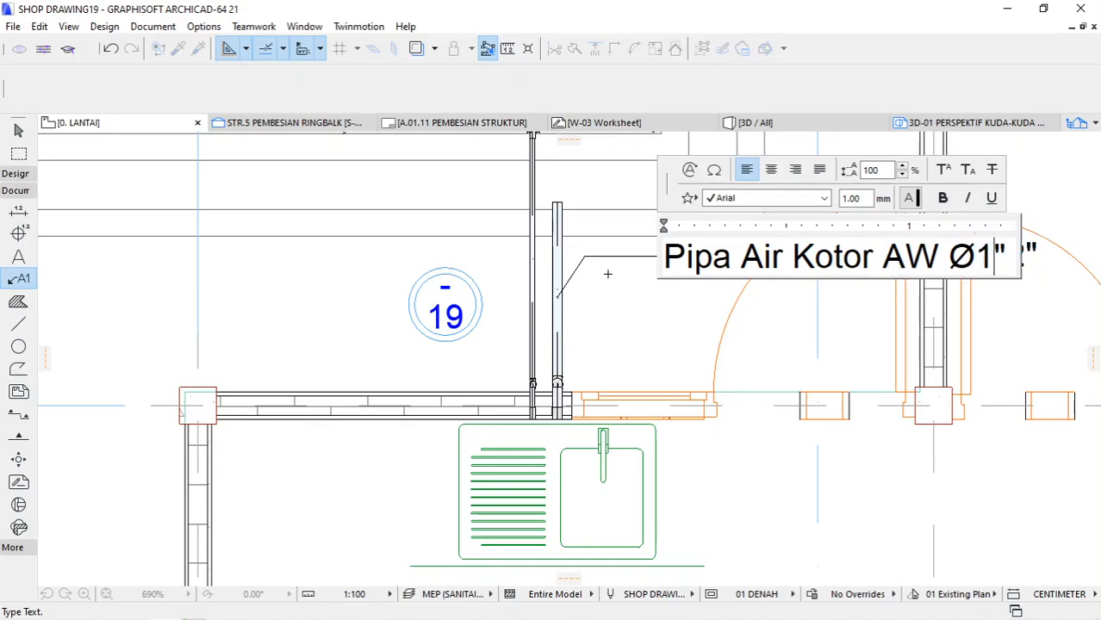
click(651, 280)
Step: Deselect the sink drain label and find and select all elements of type Label on the floor plan
scroll(517, 289, down, 5)
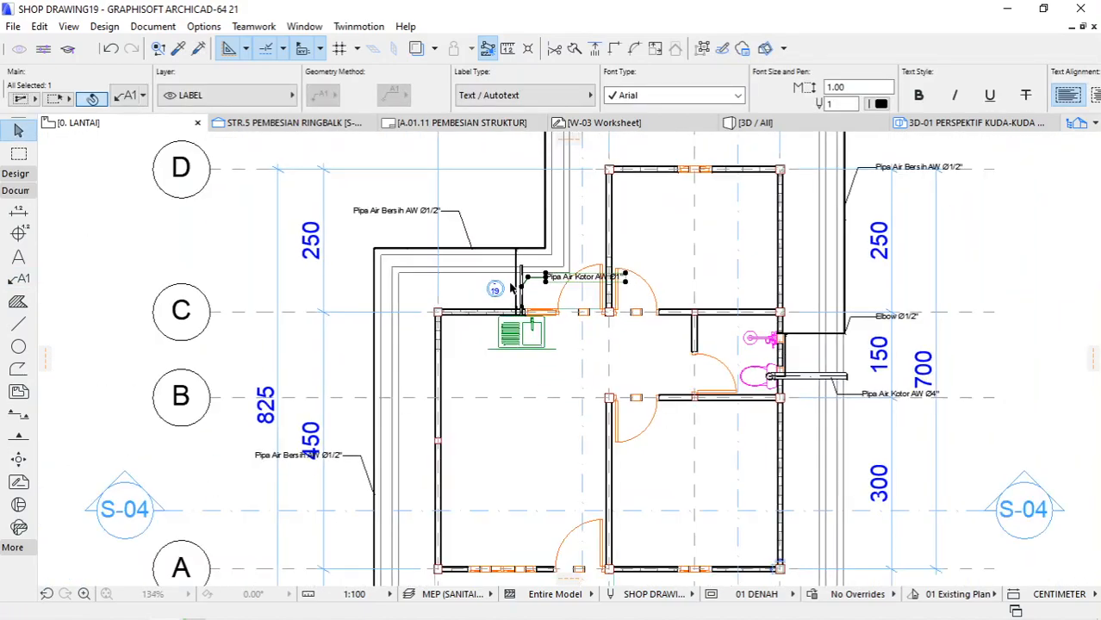
scroll(511, 288, down, 2)
click(803, 255)
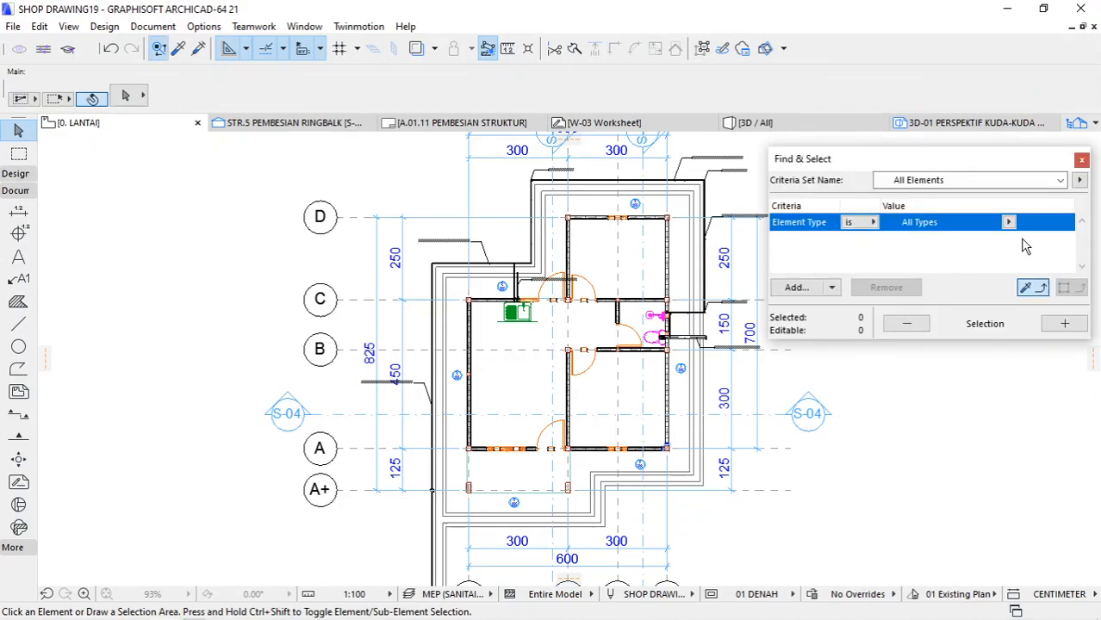
click(1009, 224)
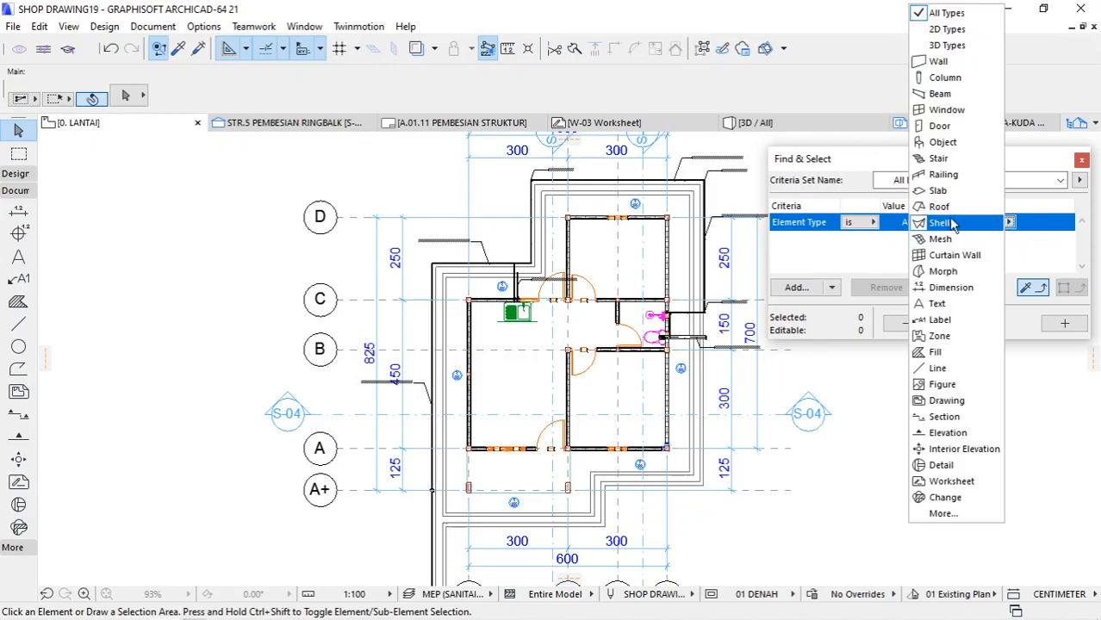
click(943, 514)
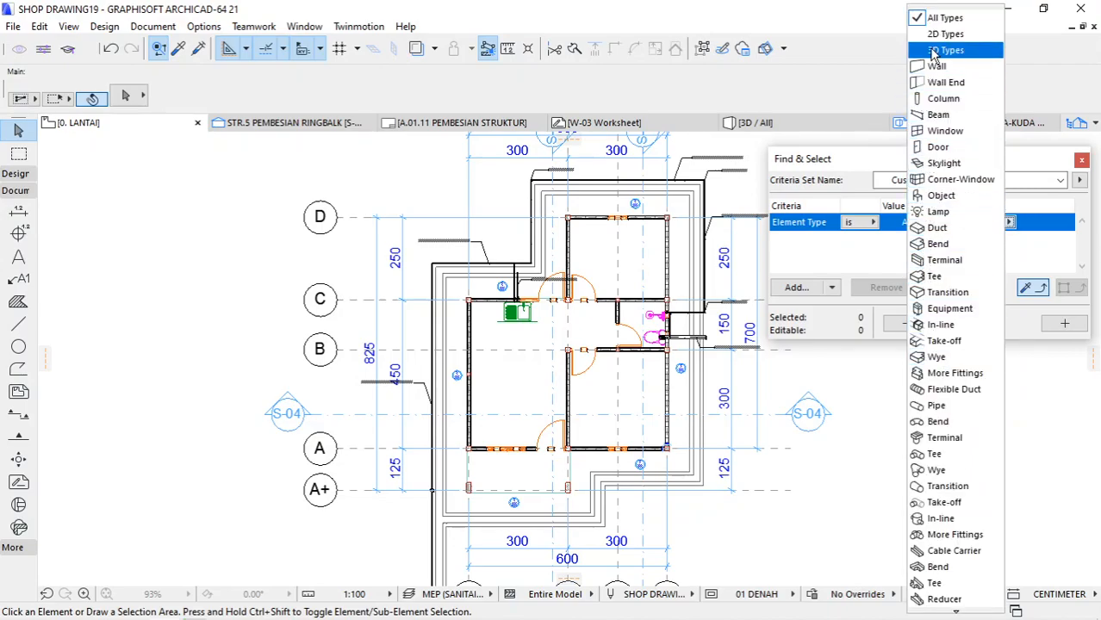
scroll(958, 396, down, 7)
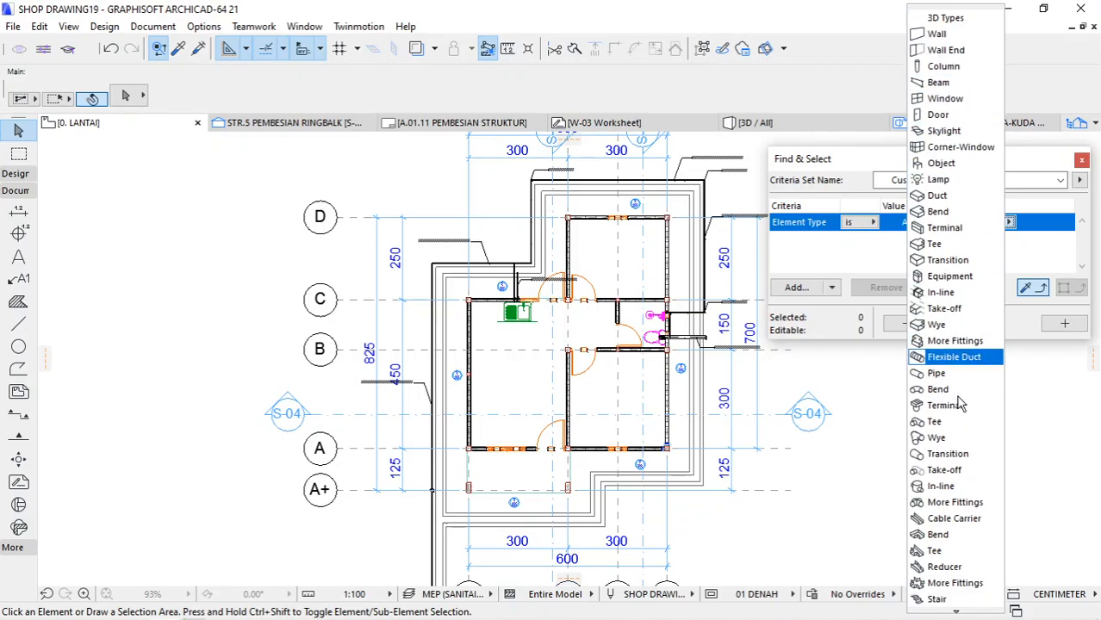
scroll(944, 500, down, 5)
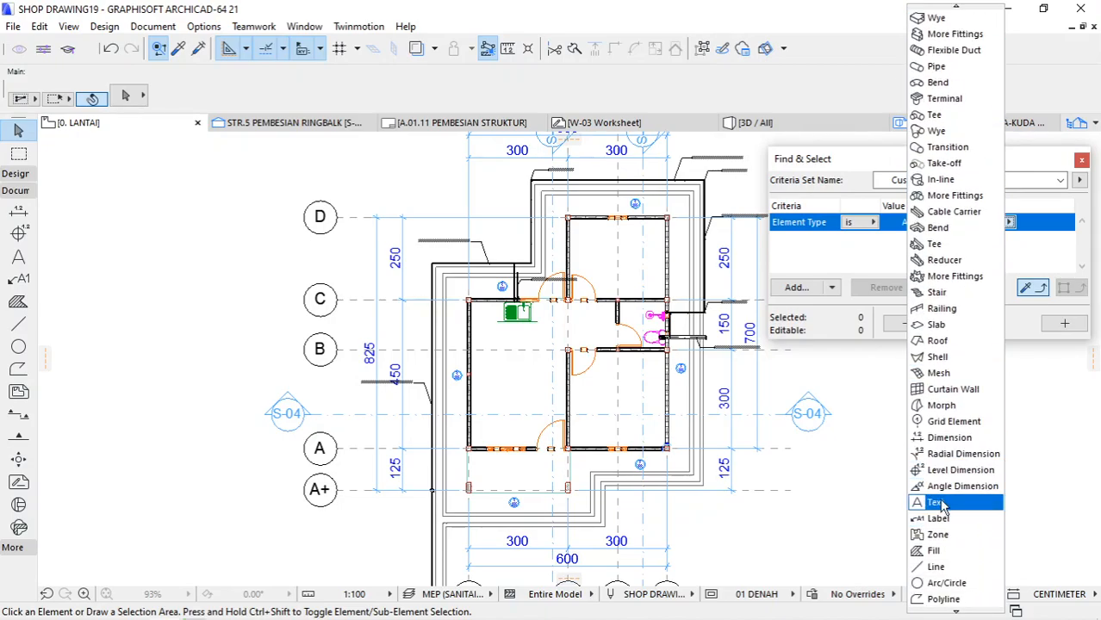
click(938, 521)
click(1064, 323)
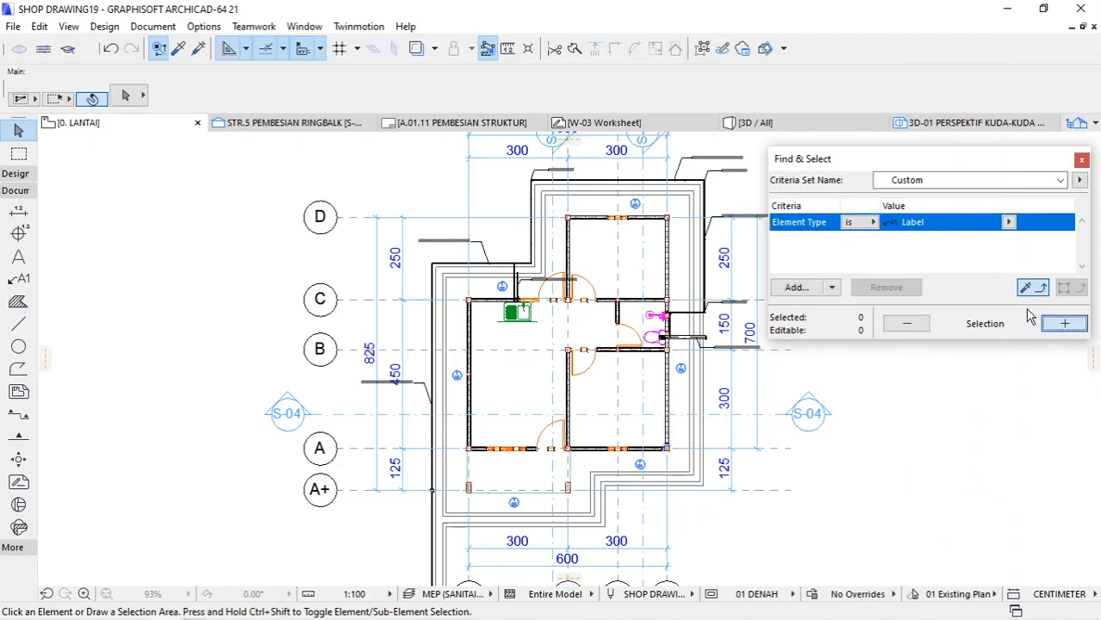
Step: Set the text size of the selected labels to 2.00 mm, close Find & Select and deselect the labels
drag(866, 87, 823, 87)
key(Return)
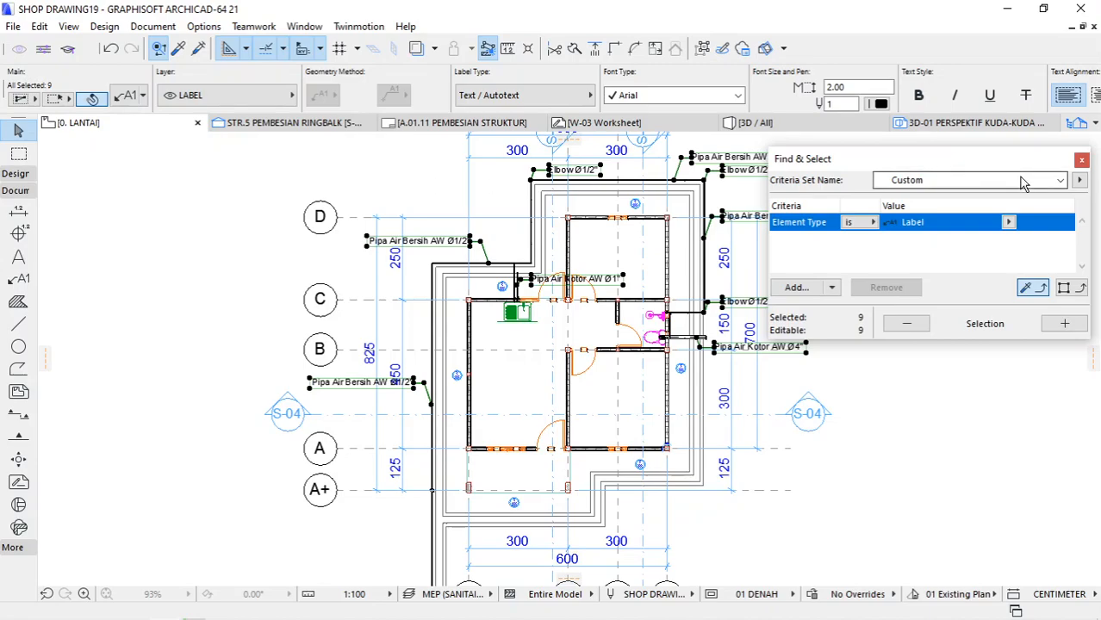
click(1081, 160)
click(886, 215)
middle_drag(877, 216, 819, 229)
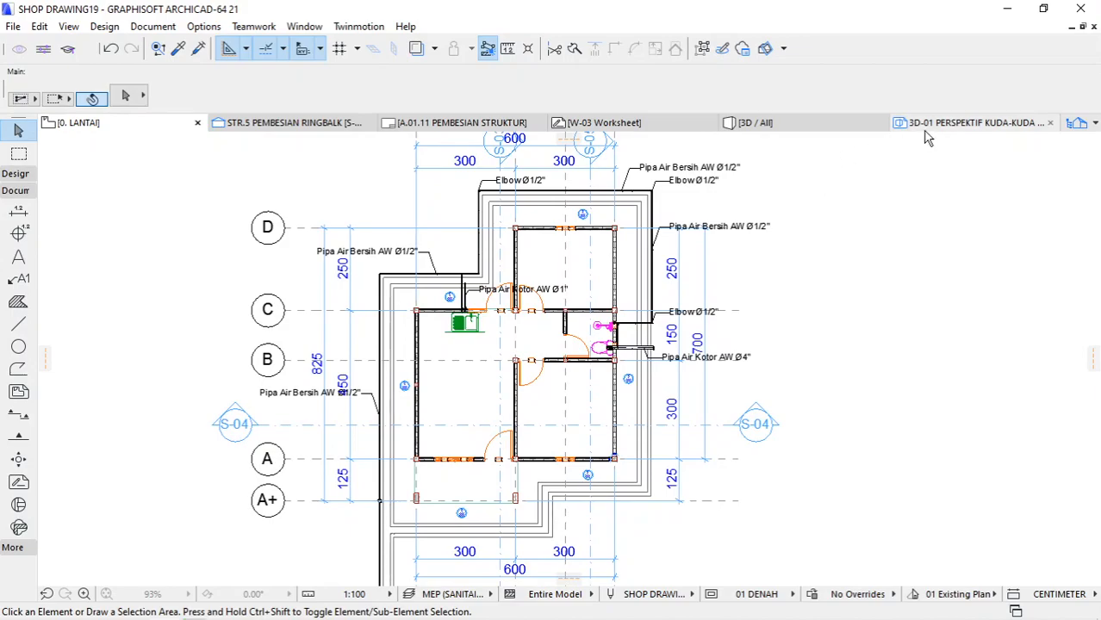
Step: Open the 3D model and frame a close perspective of the water pipes beside the toilet and shower
click(825, 129)
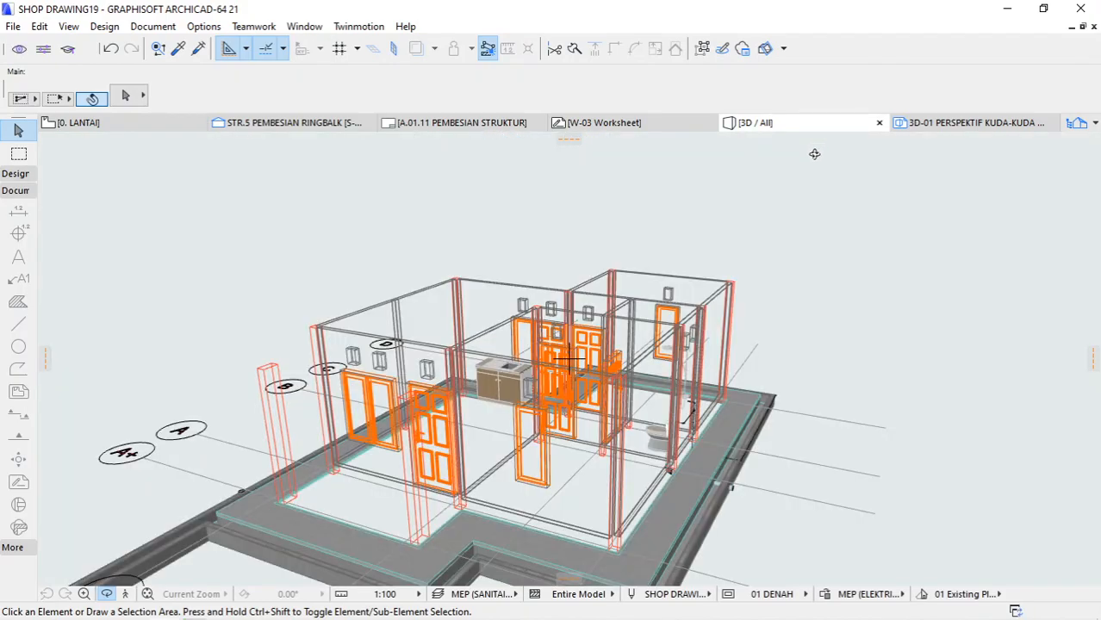
shift+middle_drag(775, 332, 689, 372)
scroll(689, 372, up, 10)
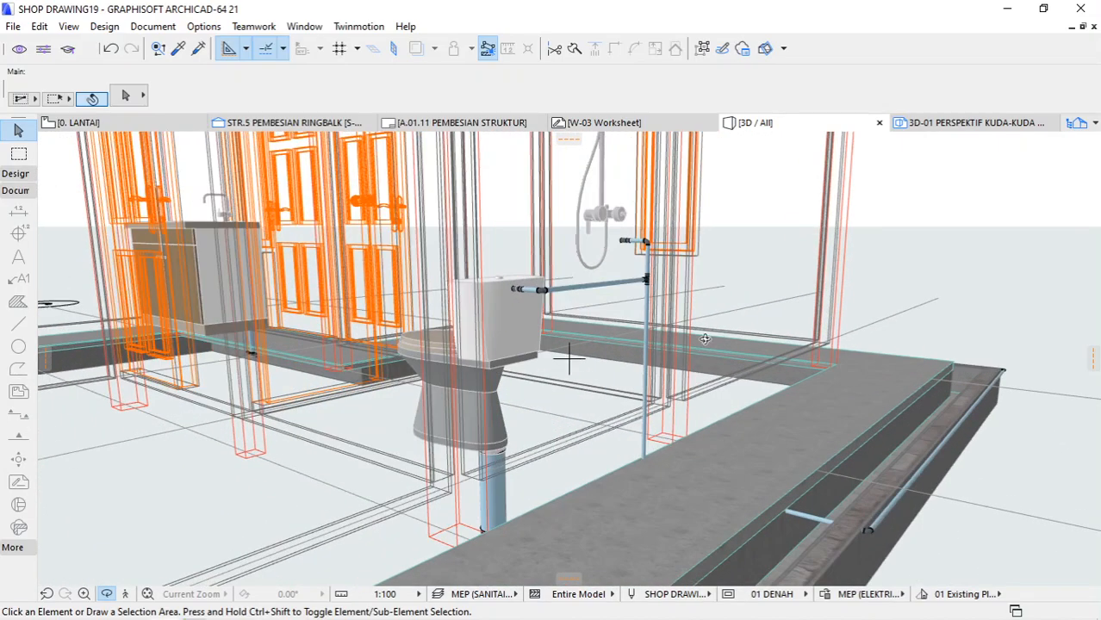
scroll(704, 347, up, 3)
scroll(713, 295, down, 3)
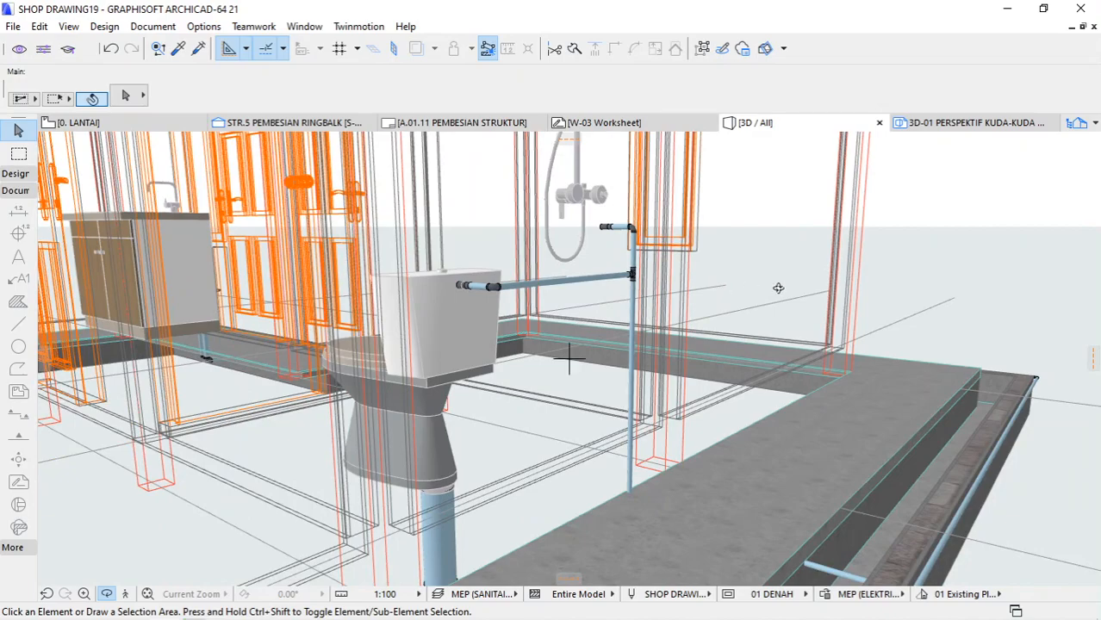
right_click(913, 195)
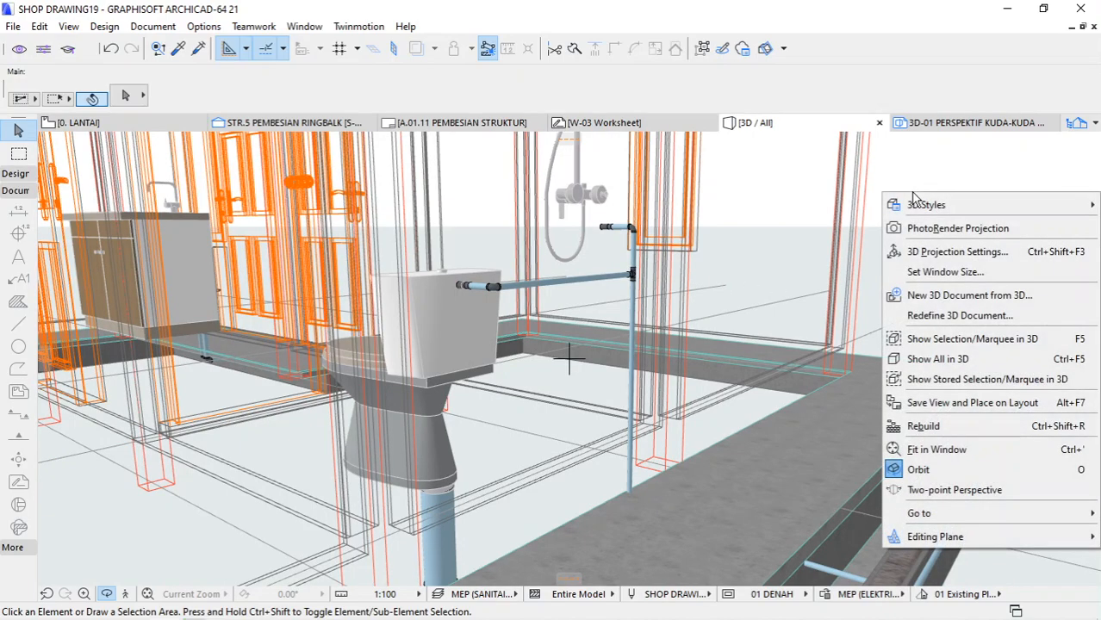
key(Escape)
scroll(865, 263, up, 2)
scroll(822, 253, up, 2)
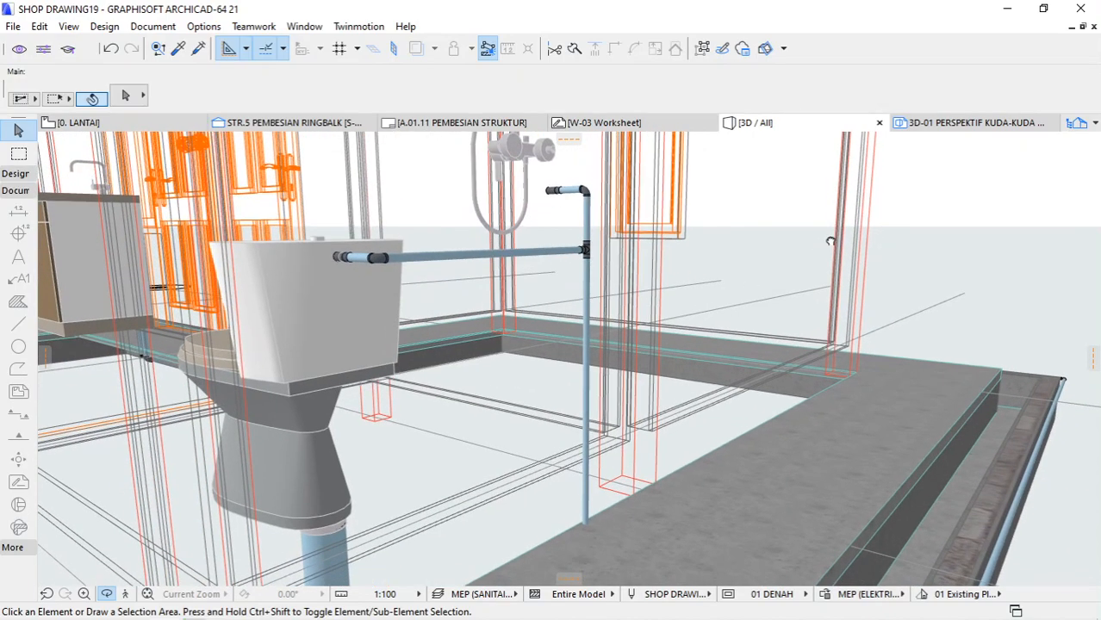
Step: Create a new 3D document from this perspective with reference ID 3D-01 and the name PLUMBING
right_click(915, 189)
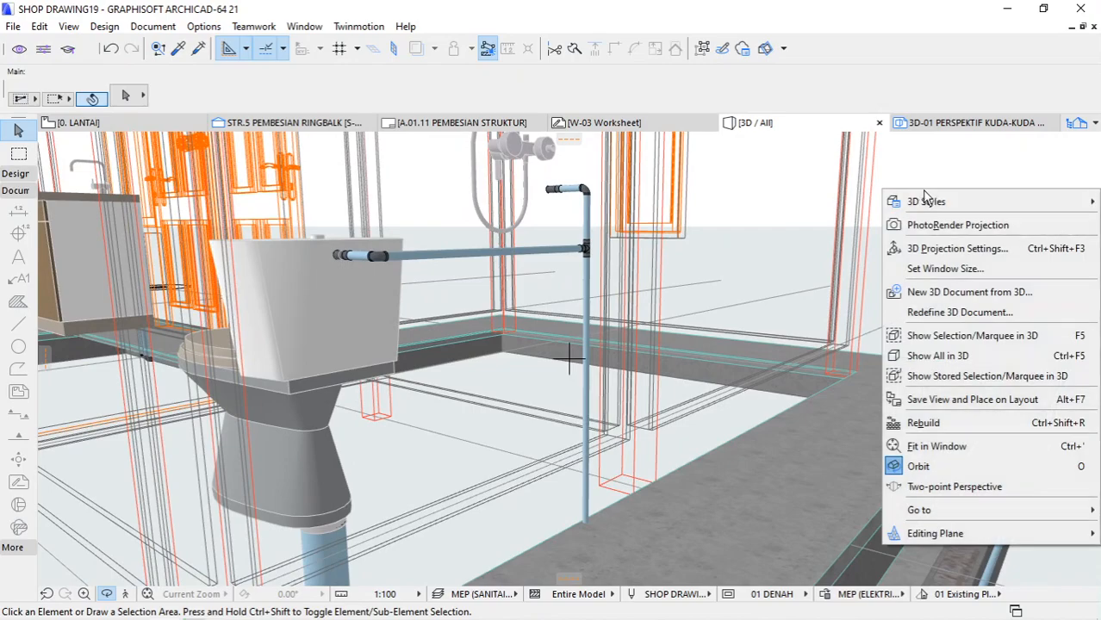
click(939, 293)
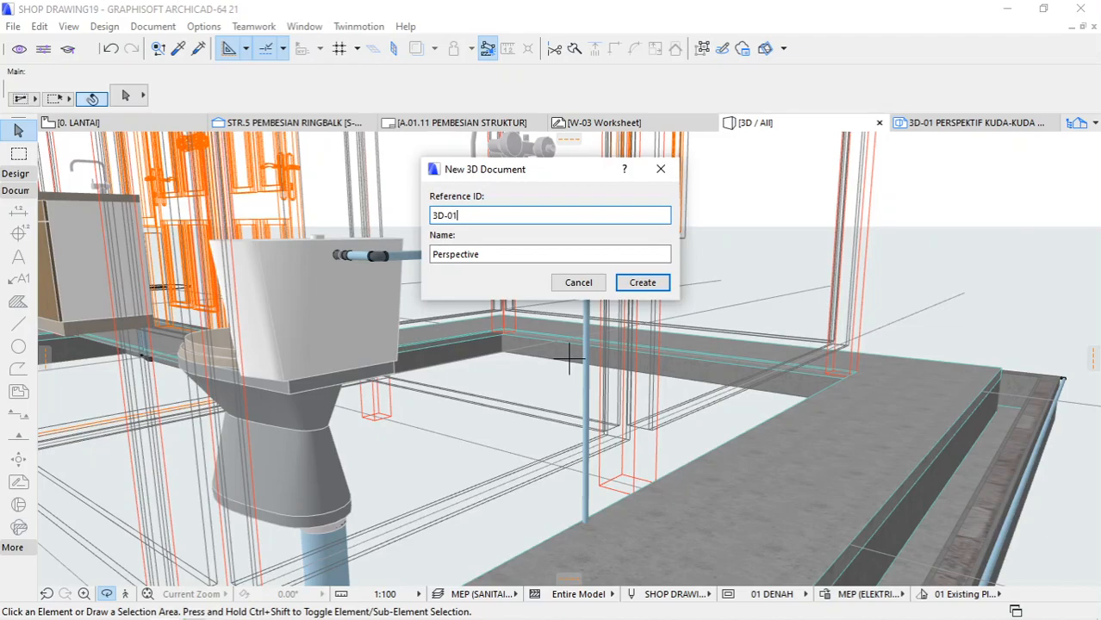
drag(482, 254, 411, 269)
text(PLUMBING)
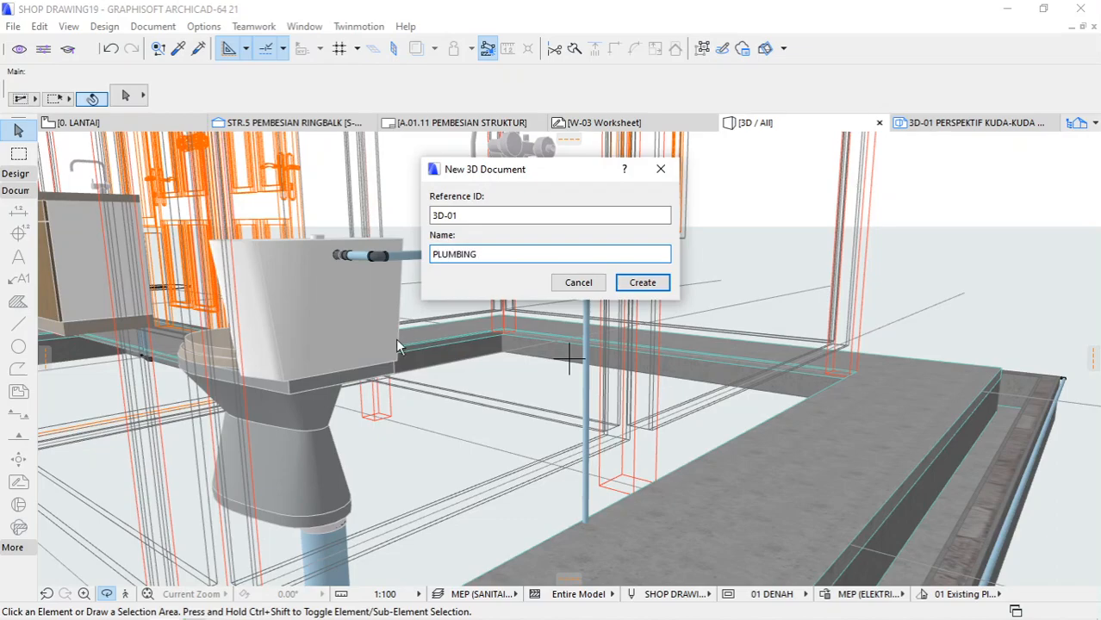
click(641, 282)
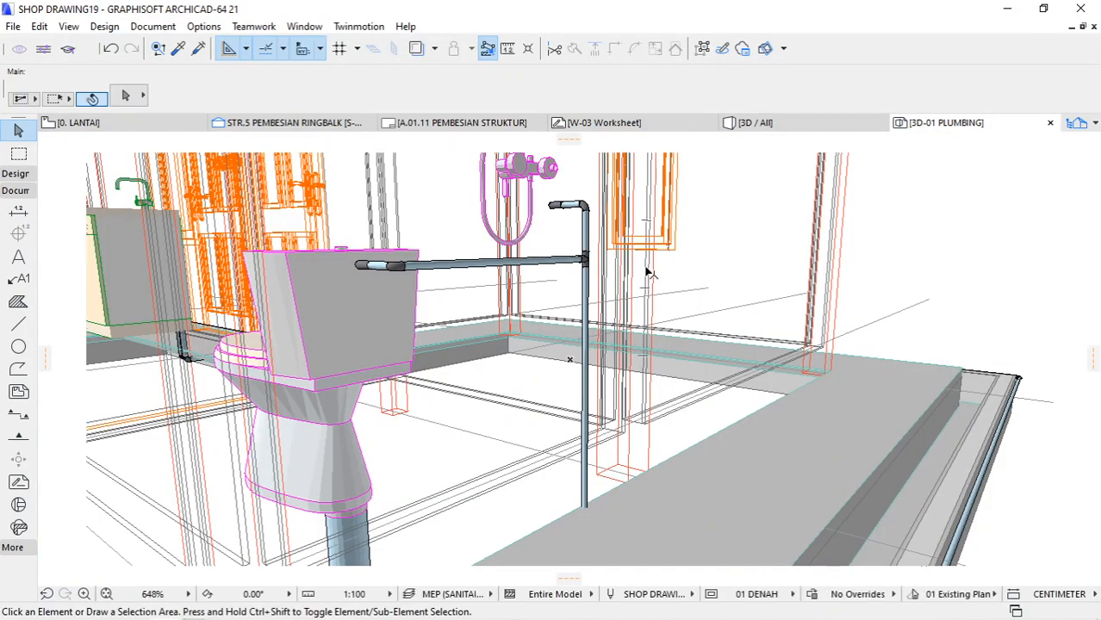
Step: Place a text label with a leader on the vertical water pipe beside the toilet
click(20, 280)
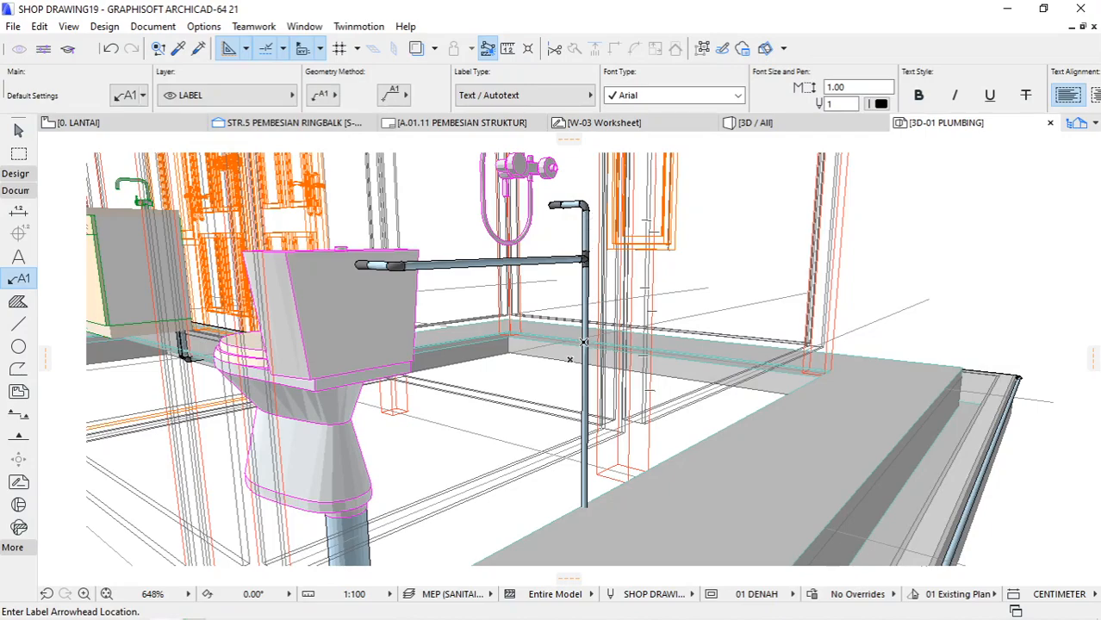
click(585, 348)
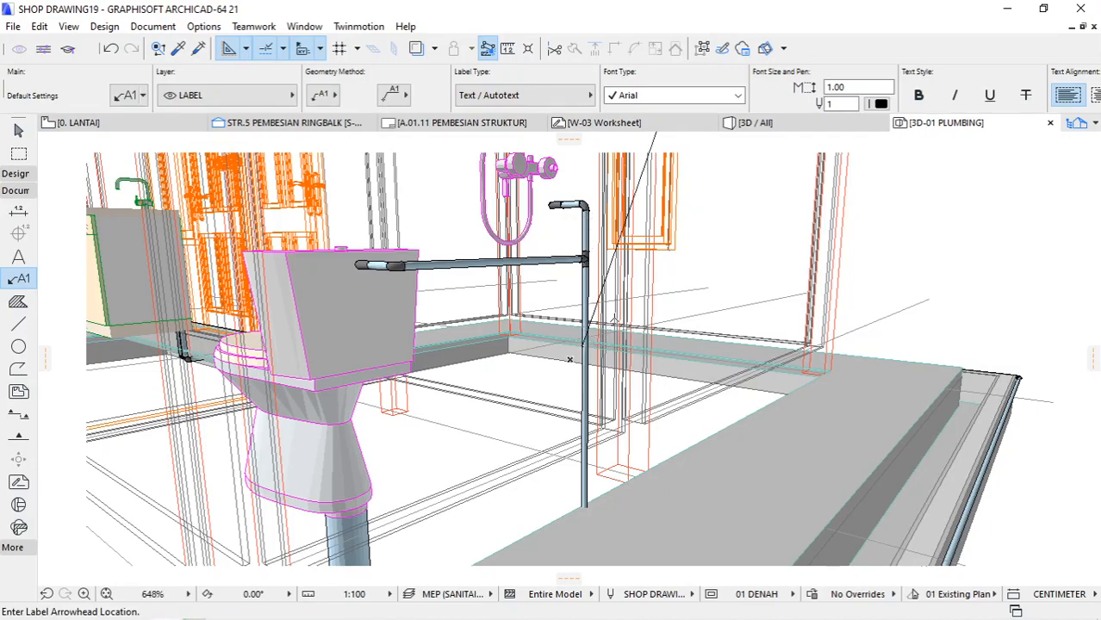
scroll(616, 353, down, 4)
key(Escape)
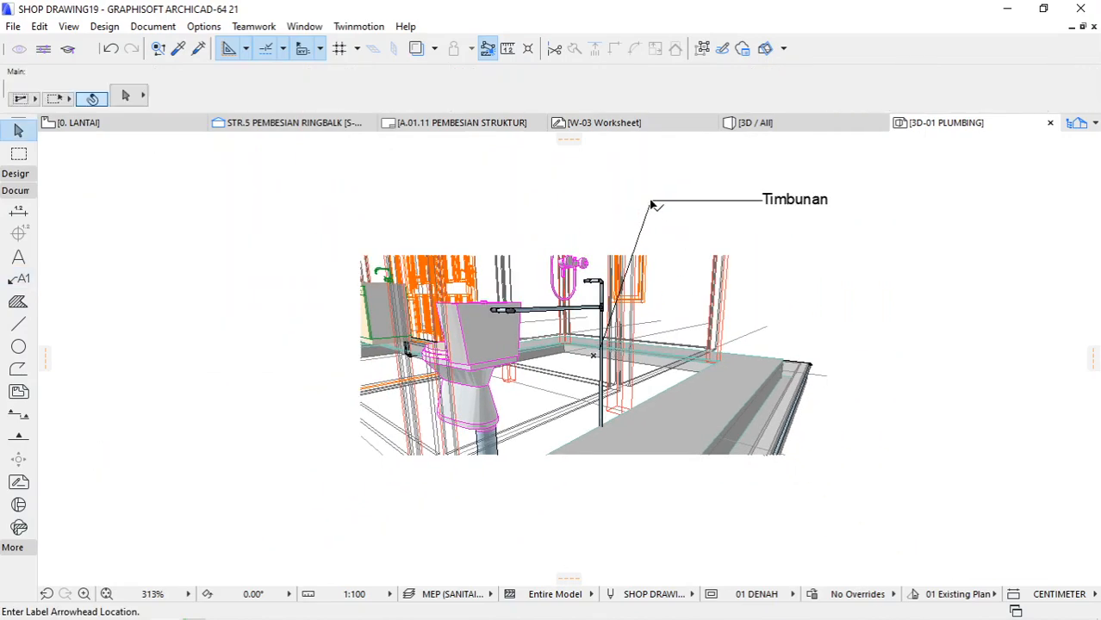
Step: Move the new label's leader bend down beside the vertical pipe and bring its text closer to the bend
click(651, 201)
click(651, 203)
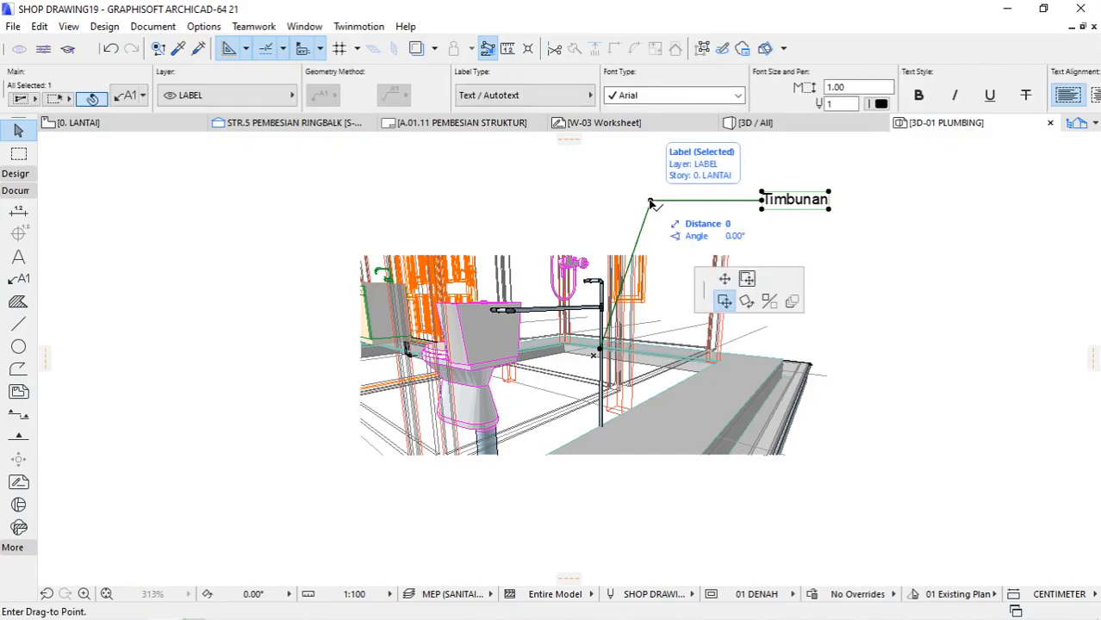
click(717, 283)
click(620, 318)
scroll(695, 326, up, 1)
scroll(696, 332, up, 5)
click(804, 305)
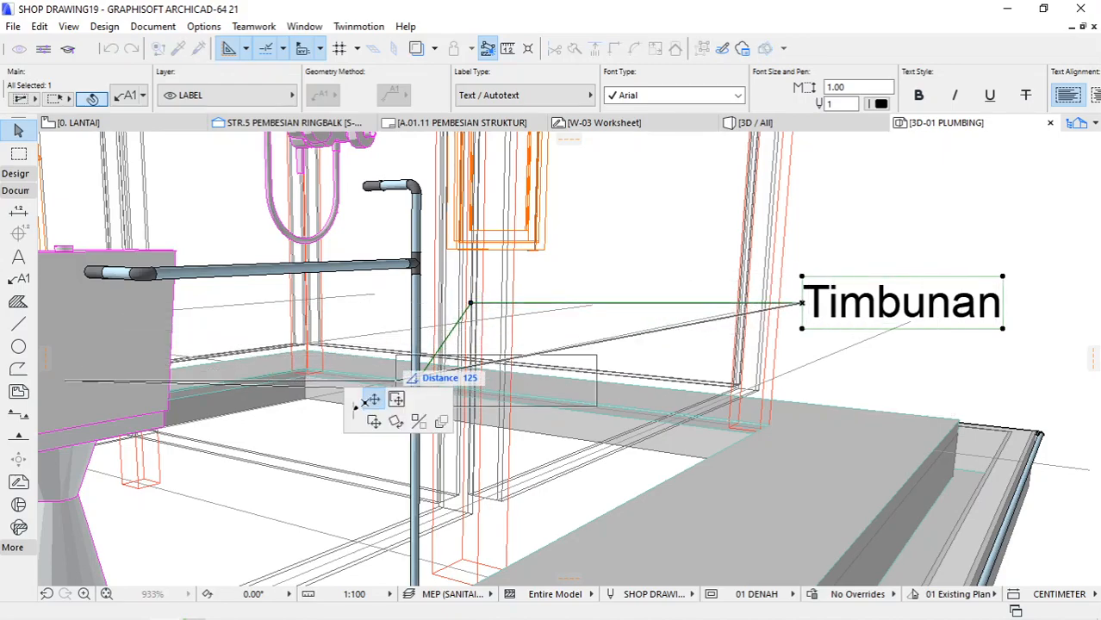
click(528, 303)
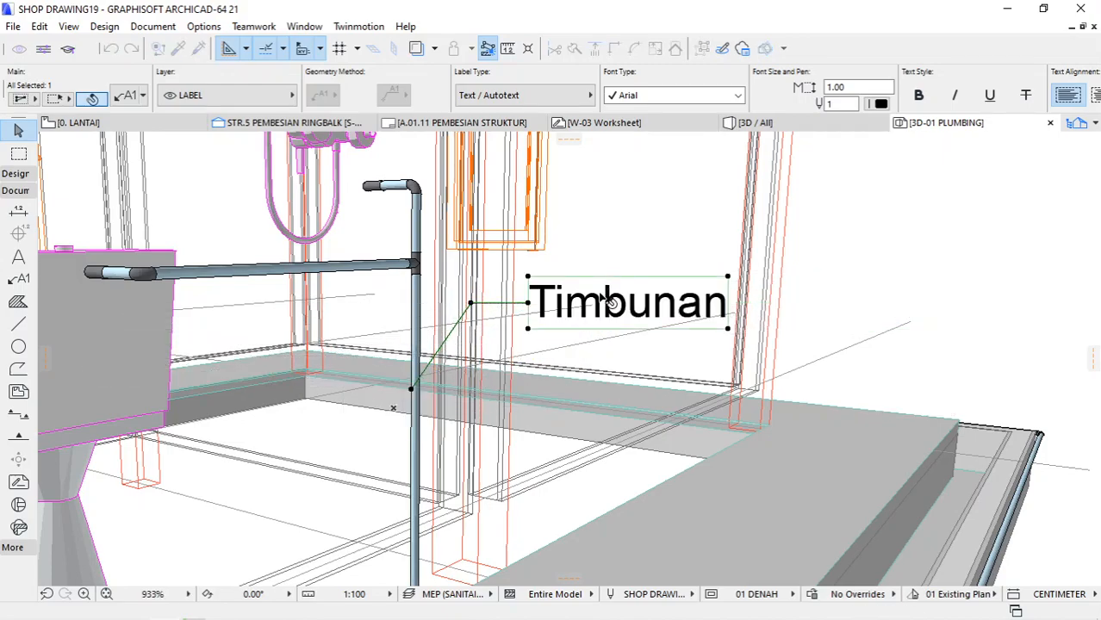
Step: Replace the vertical pipe label's placeholder text with Pipa Air Bersih AW
double_click(606, 301)
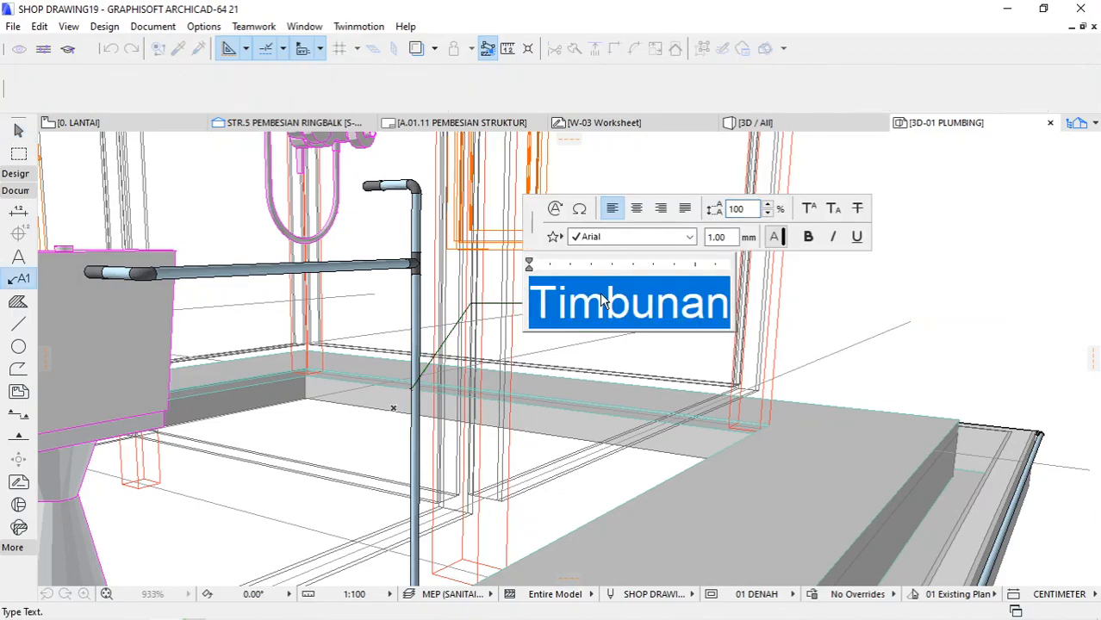
text(pIPA)
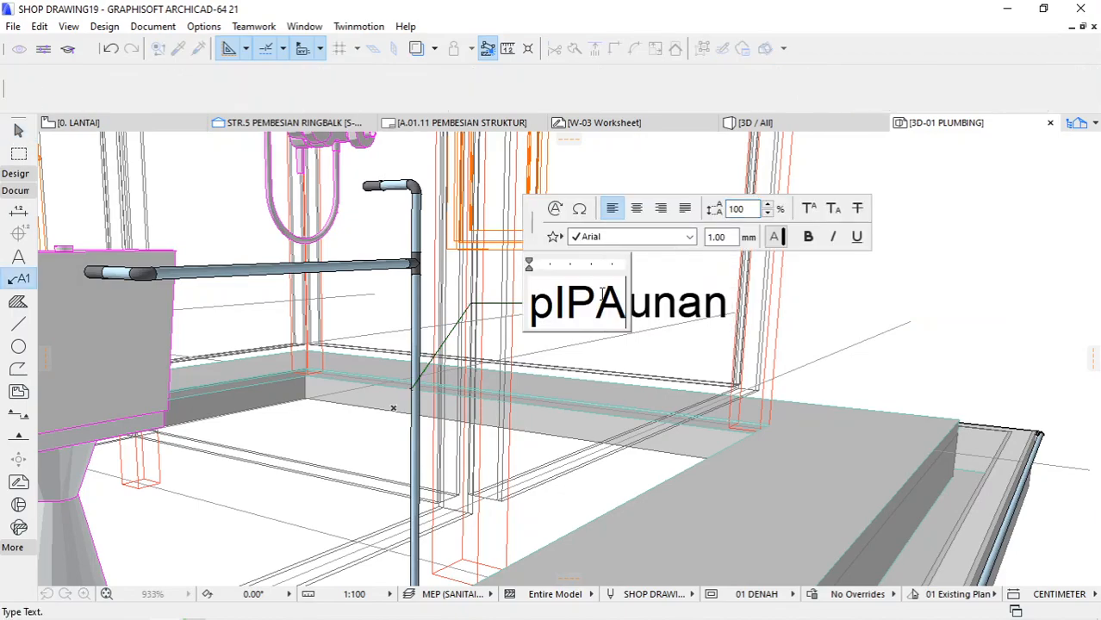
key(BackSpace)
key(BackSpace)
key(BackSpace)
key(BackSpace)
text(Pi)
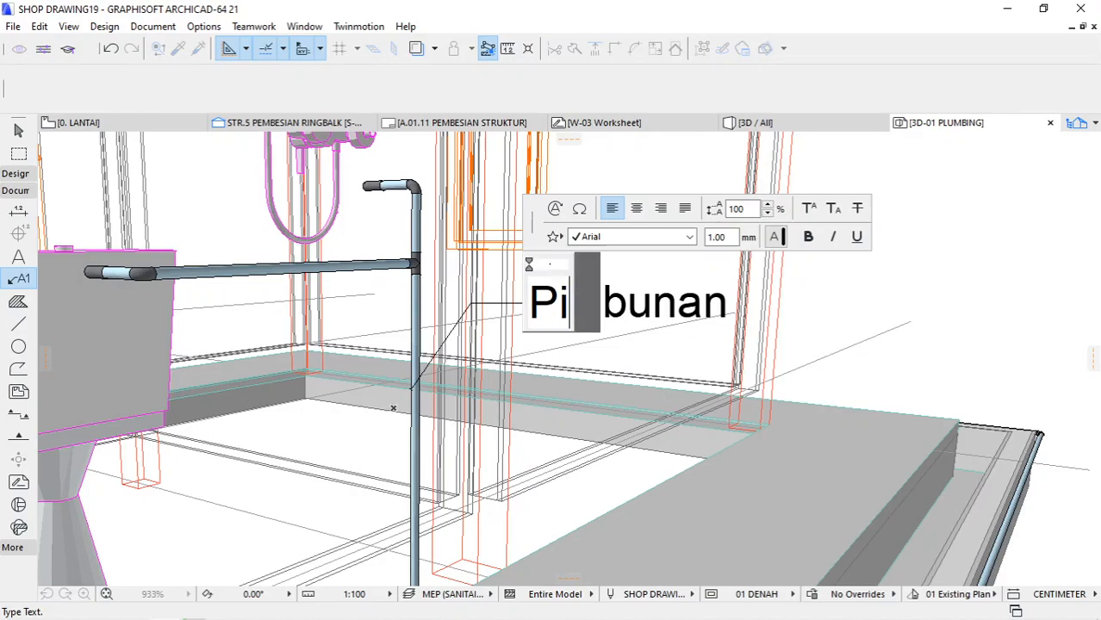
text(pa Ai)
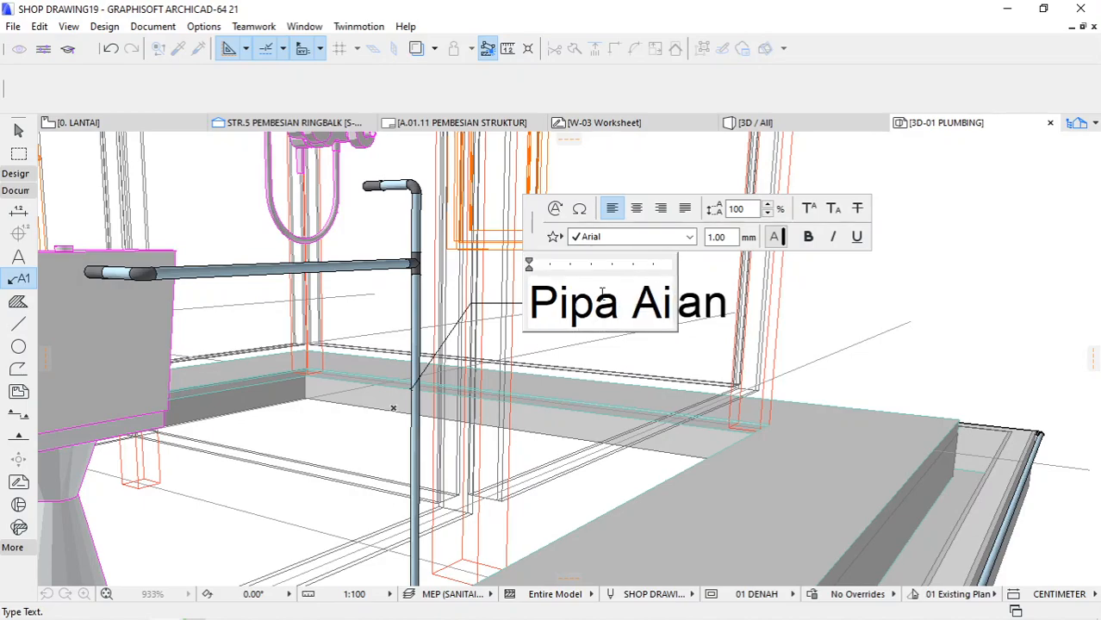
text(r N)
key(BackSpace)
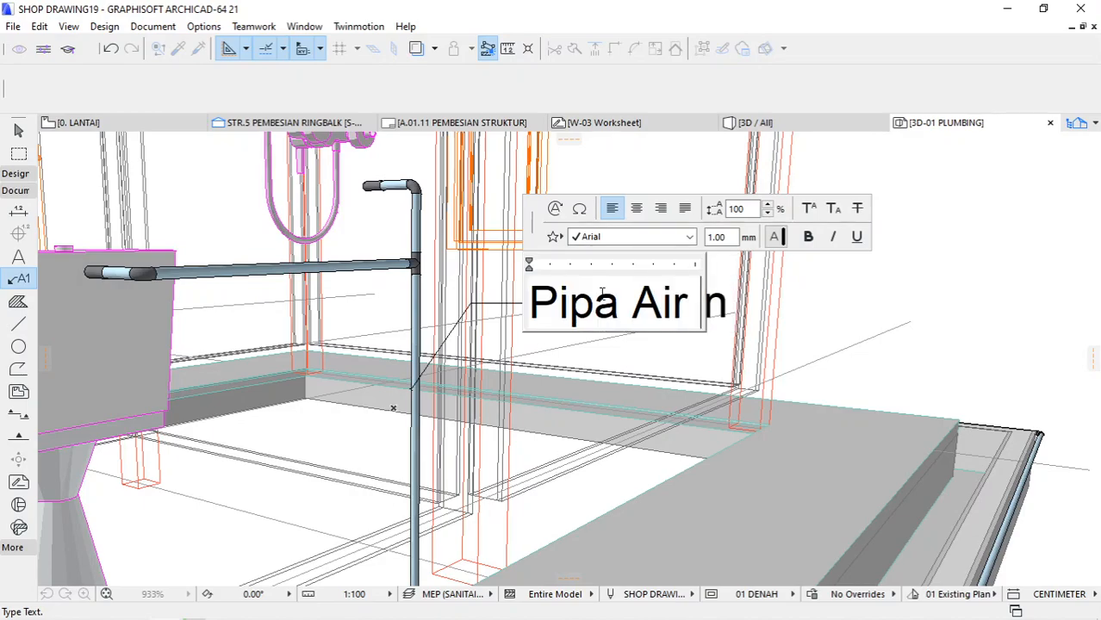
text(Bersih)
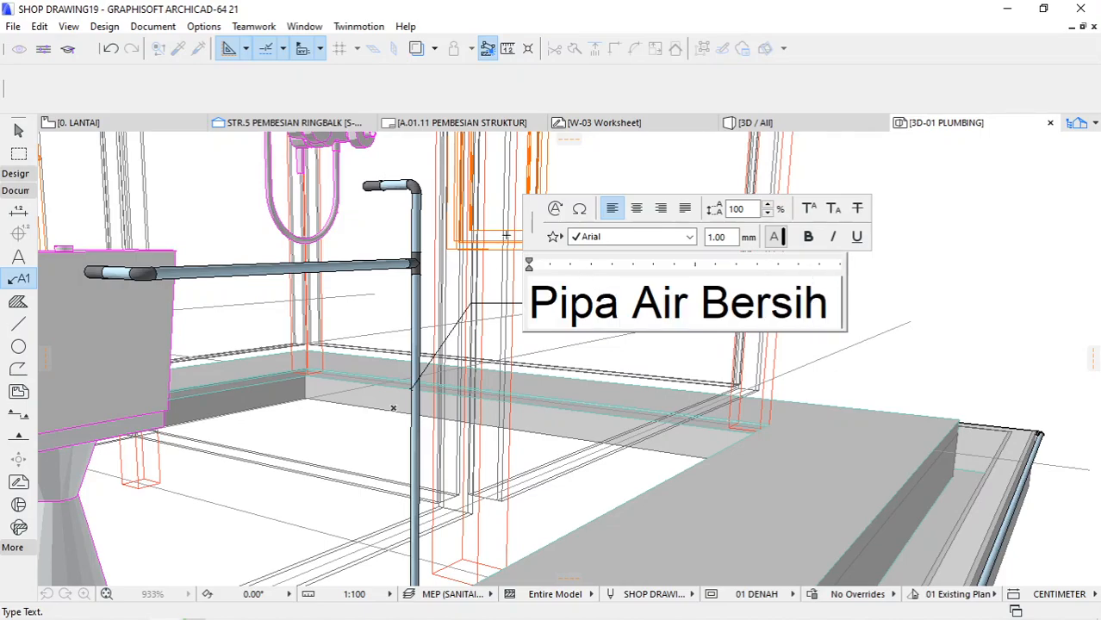
text( AW)
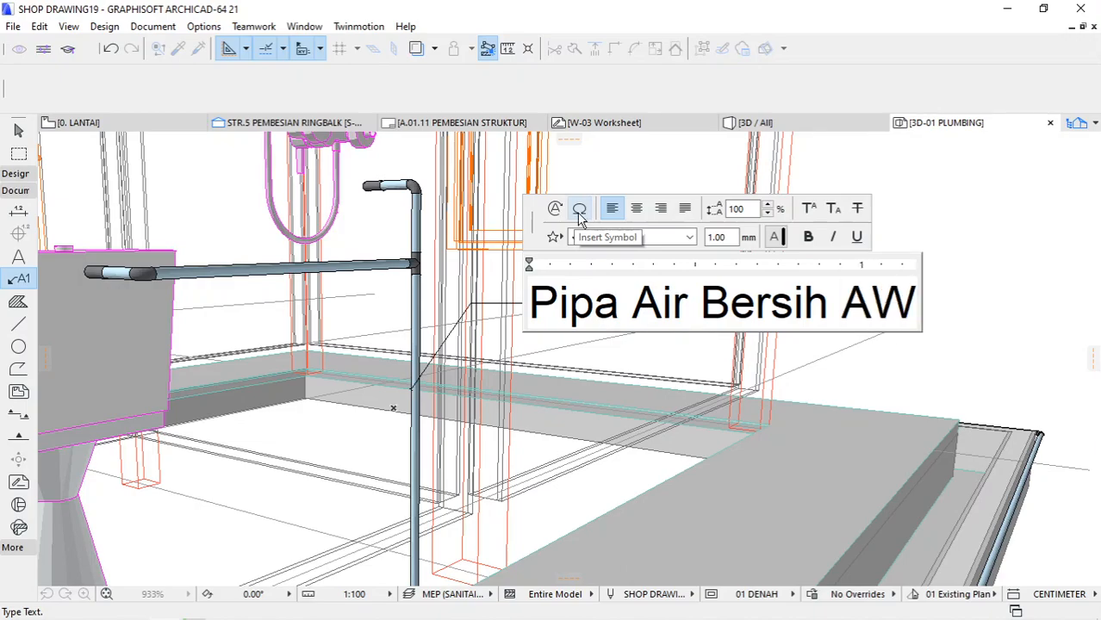
Step: Insert the Ø symbol after AW in the pipe label and complete the text with 1/2"
click(580, 210)
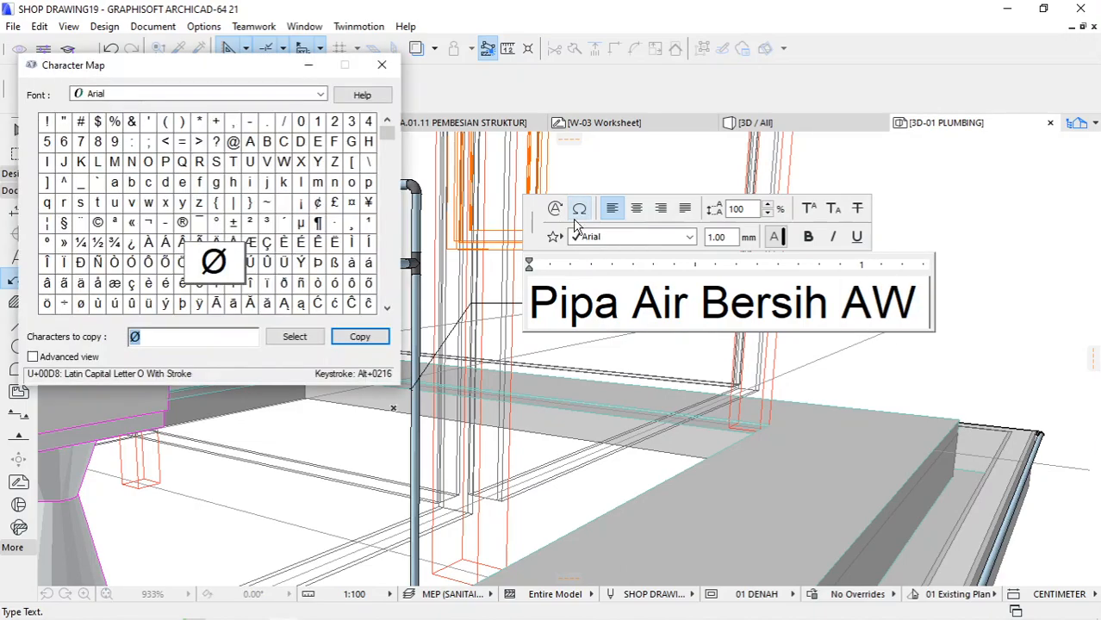
click(360, 337)
right_click(927, 305)
click(947, 313)
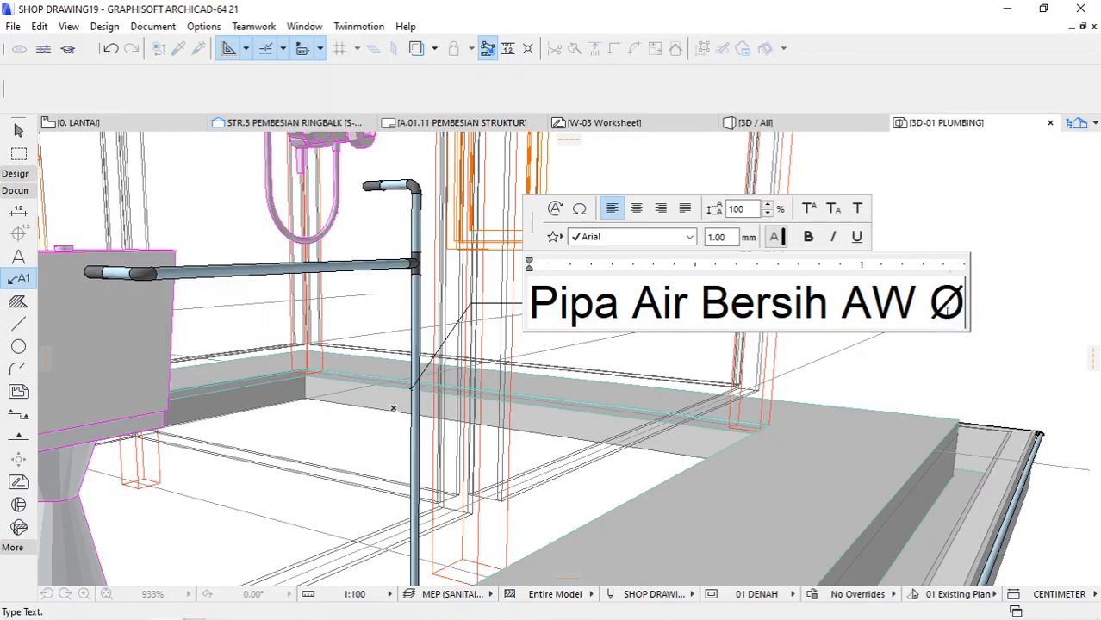
text(1/2)
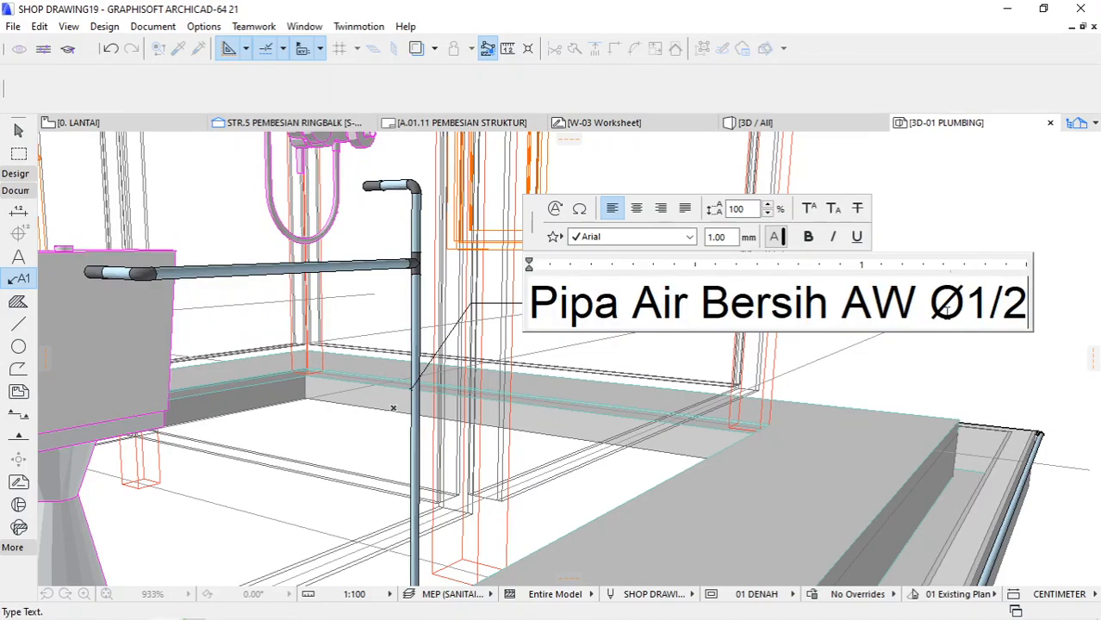
text(")
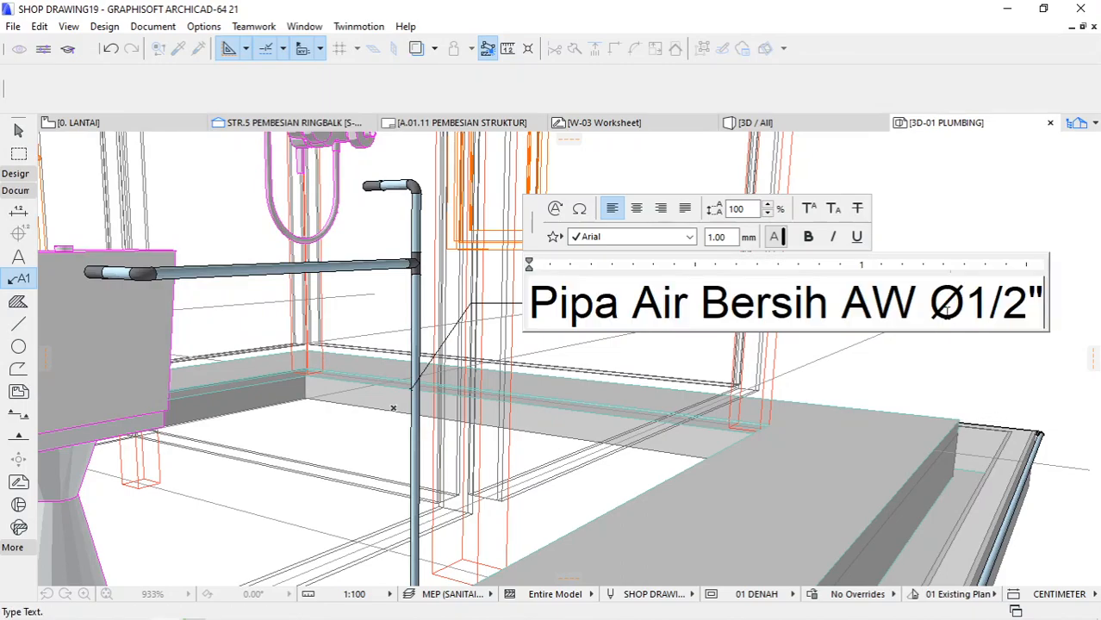
Step: Finish editing the vertical pipe label and set its text size to 0.75 mm
click(938, 354)
scroll(781, 305, down, 3)
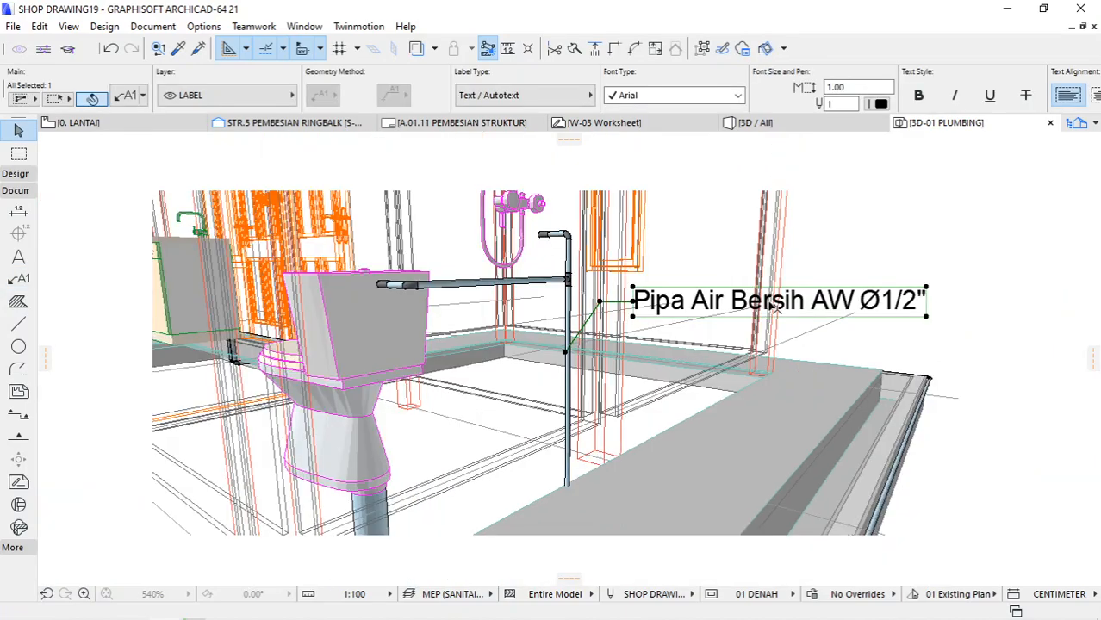
double_click(860, 88)
text(0.75)
key(Return)
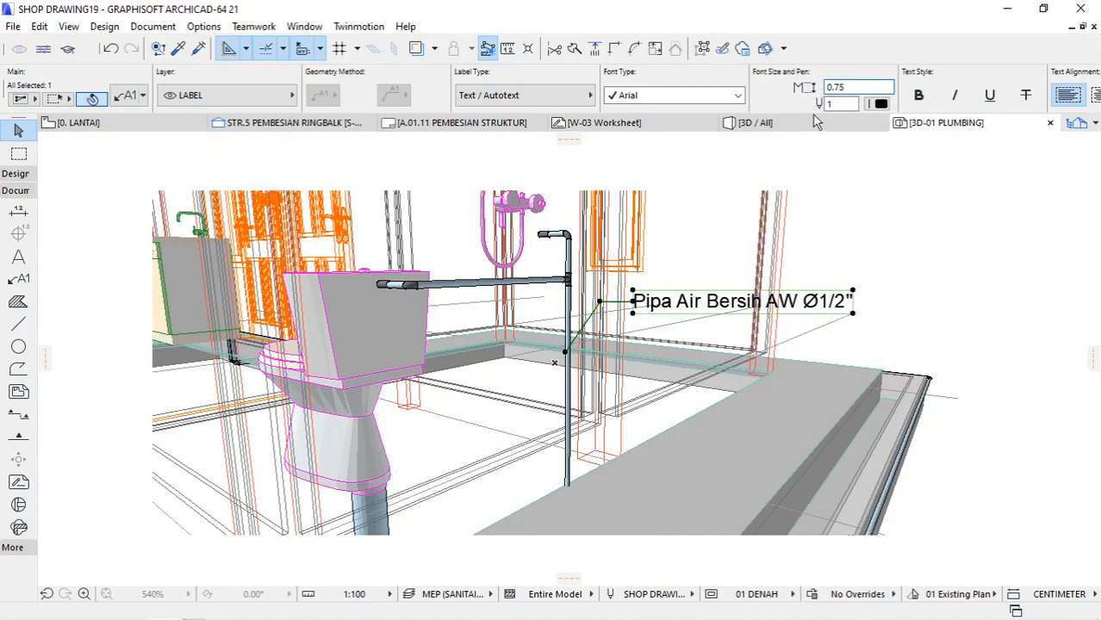
Step: Start dragging multiple copies of the pipe label from its arrowhead and place one copy at the tee fitting
right_click(889, 222)
mouse_move(939, 360)
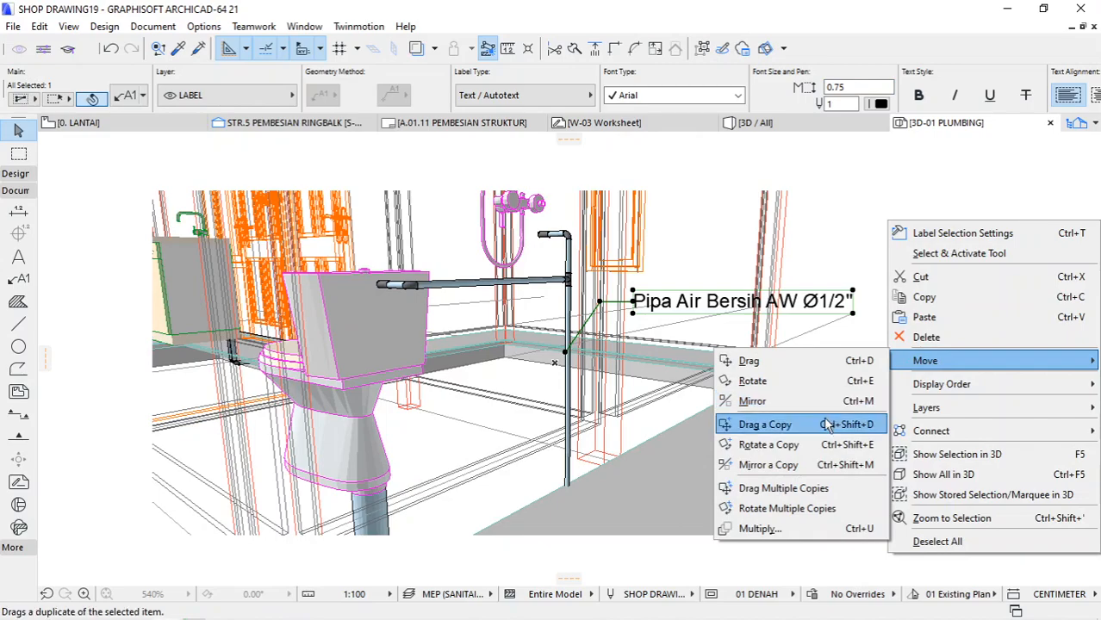
click(801, 489)
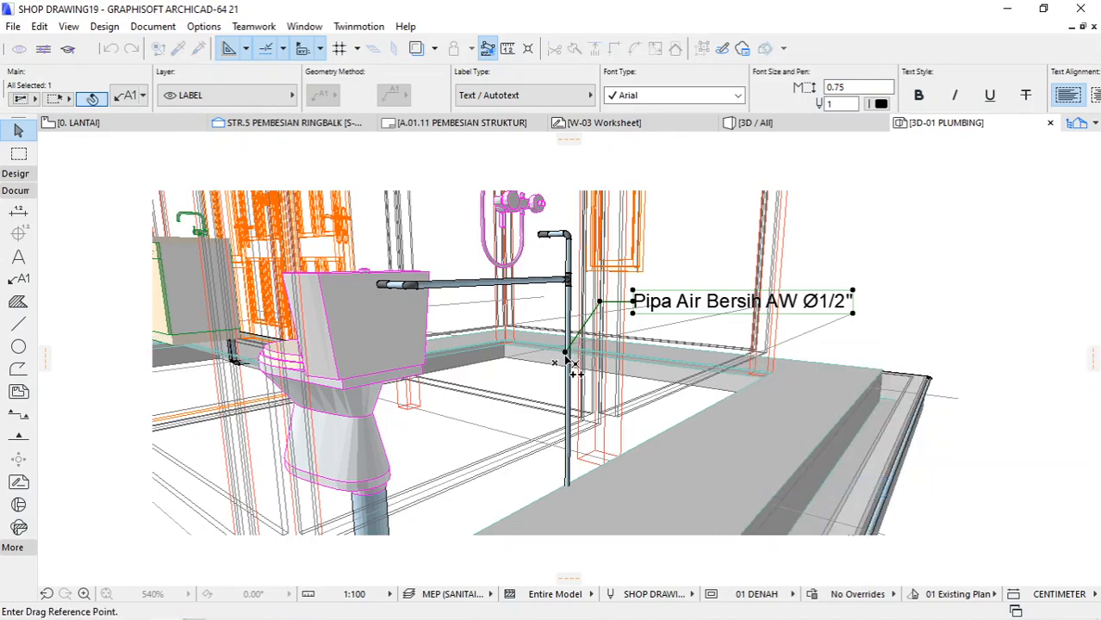
click(564, 355)
scroll(570, 237, up, 5)
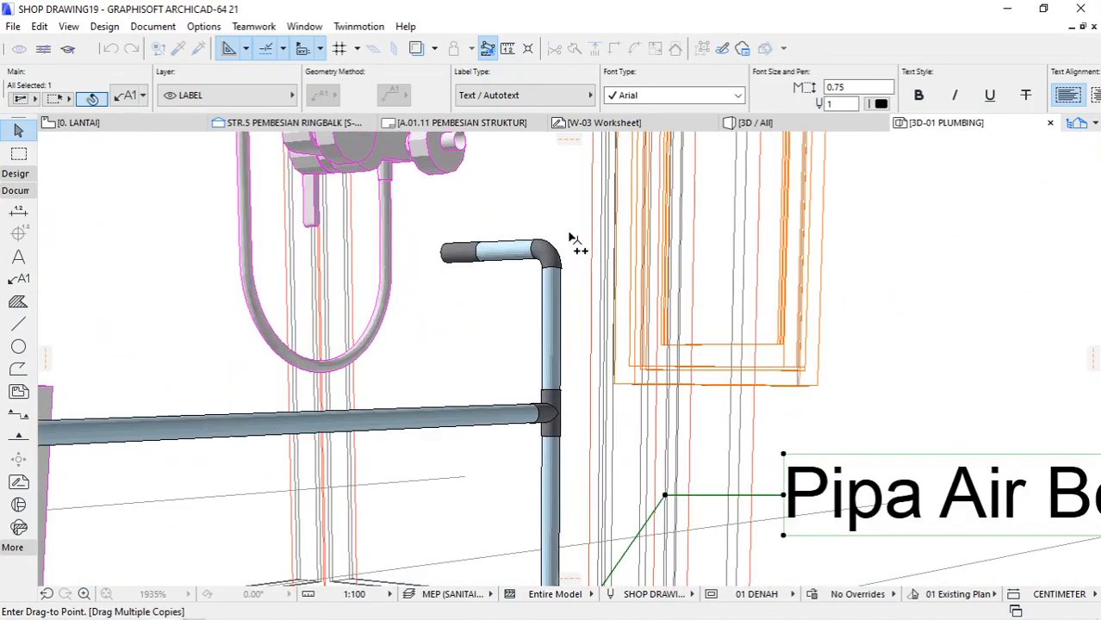
click(558, 413)
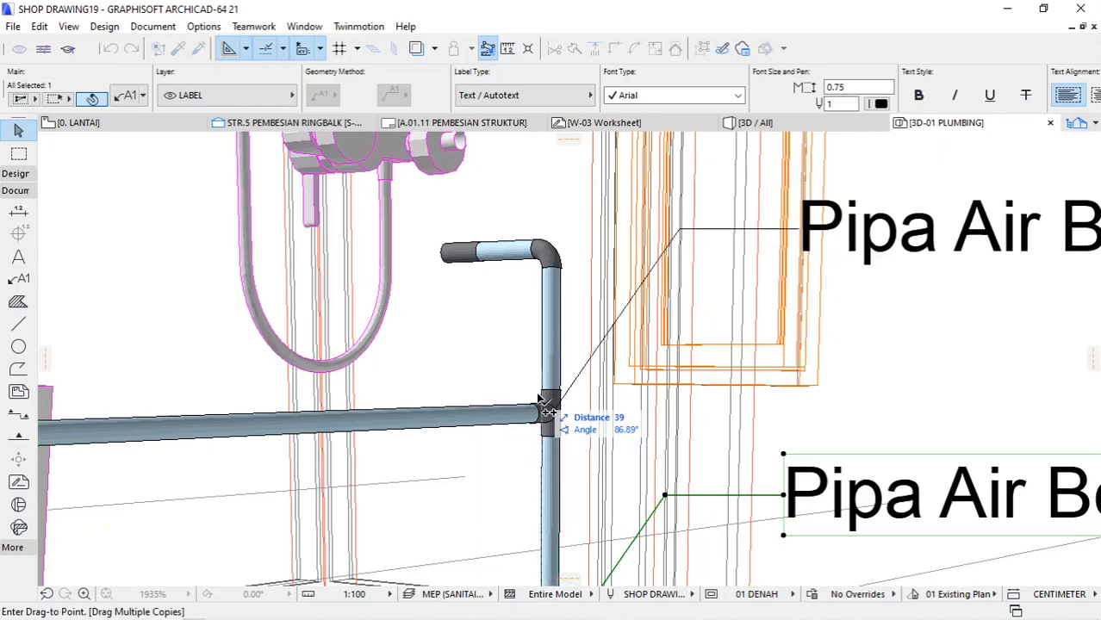
Step: Place another copy of the pipe label at the elbow atop the vertical pipe and end the copying
scroll(578, 304, down, 6)
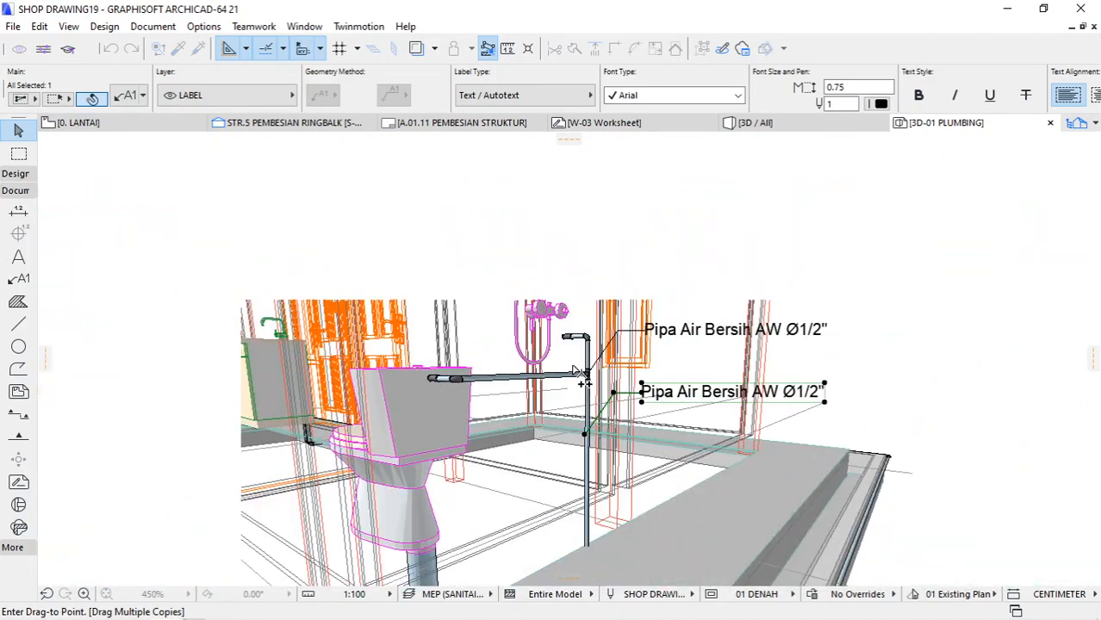
scroll(587, 339, up, 6)
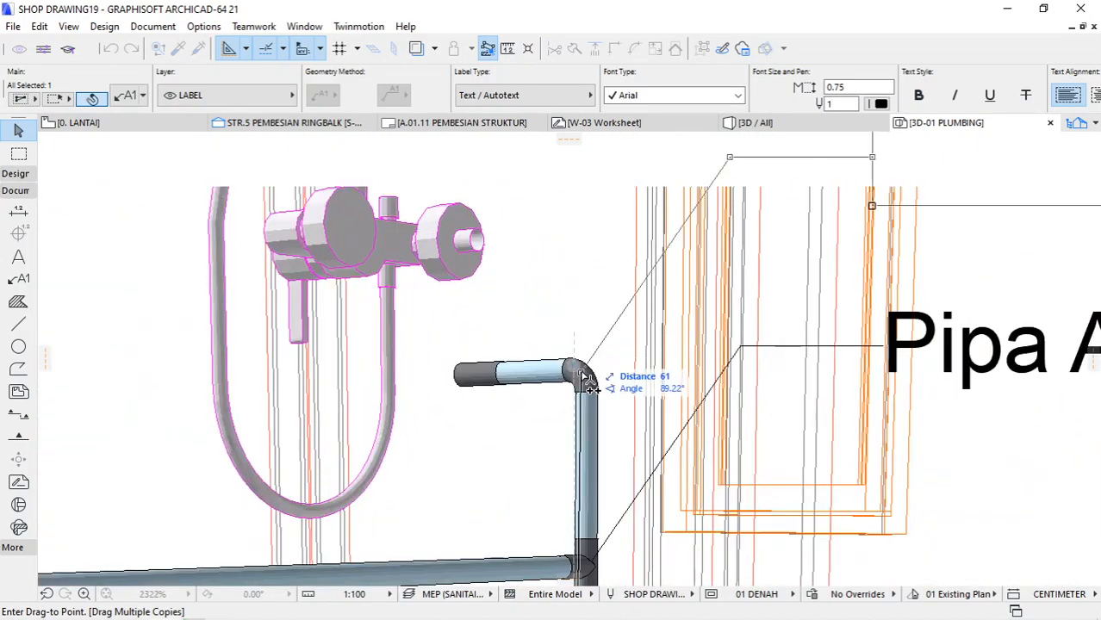
click(588, 379)
scroll(581, 327, down, 5)
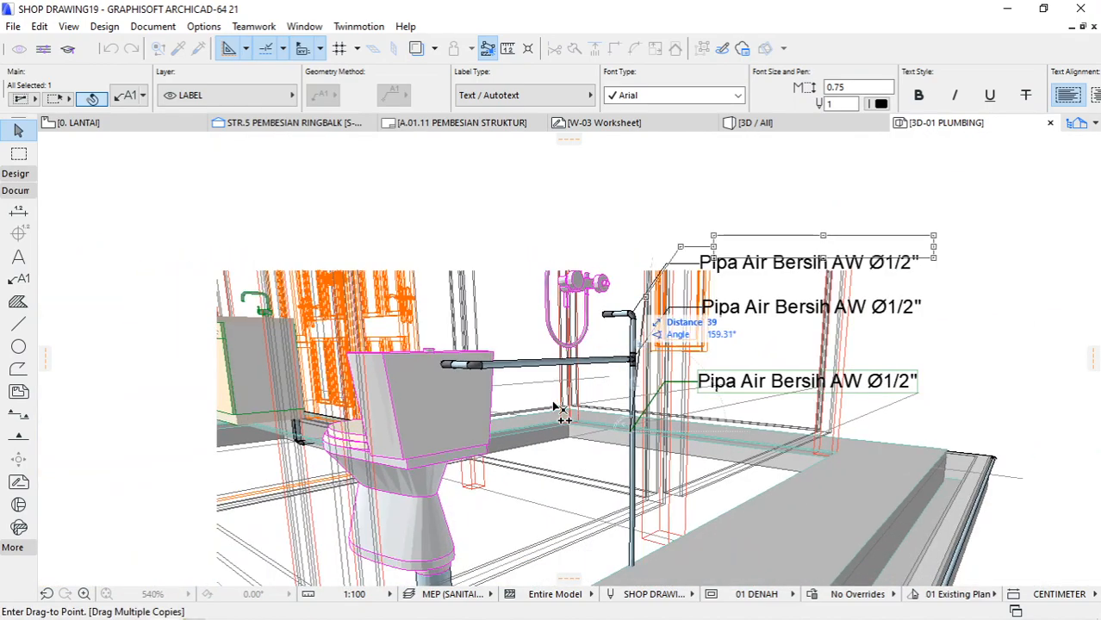
scroll(558, 338, down, 4)
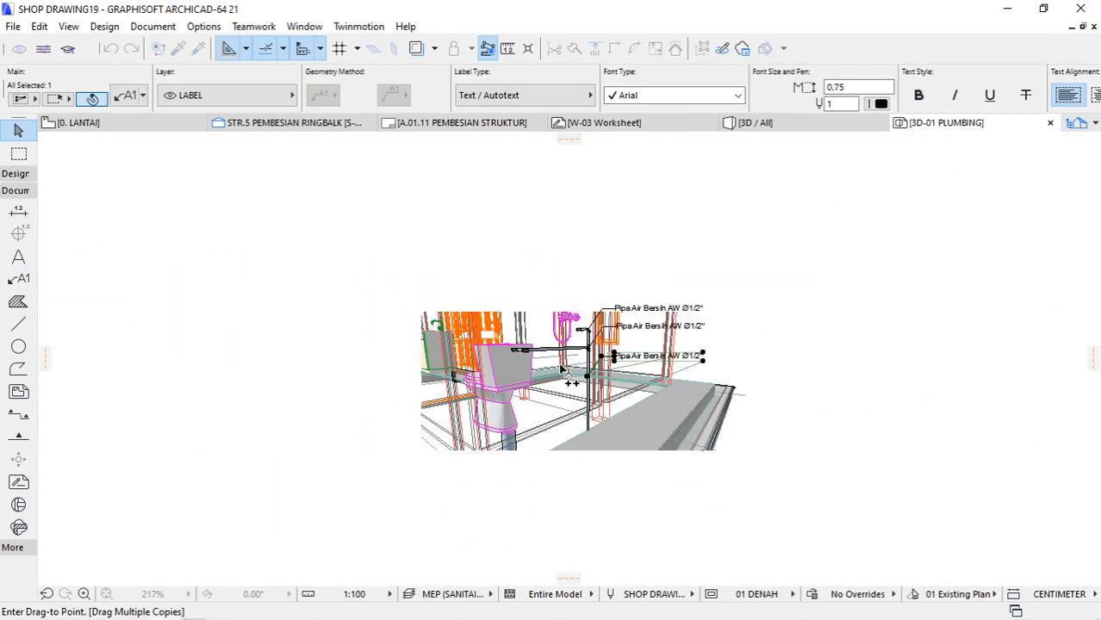
scroll(693, 323, up, 1)
right_click(739, 235)
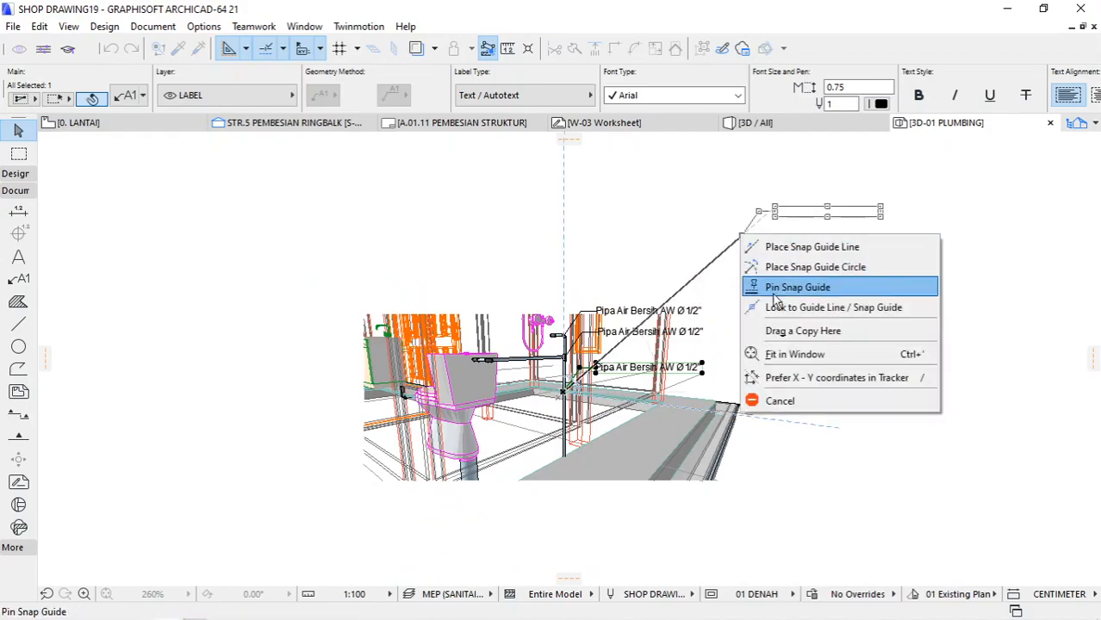
click(775, 400)
key(Escape)
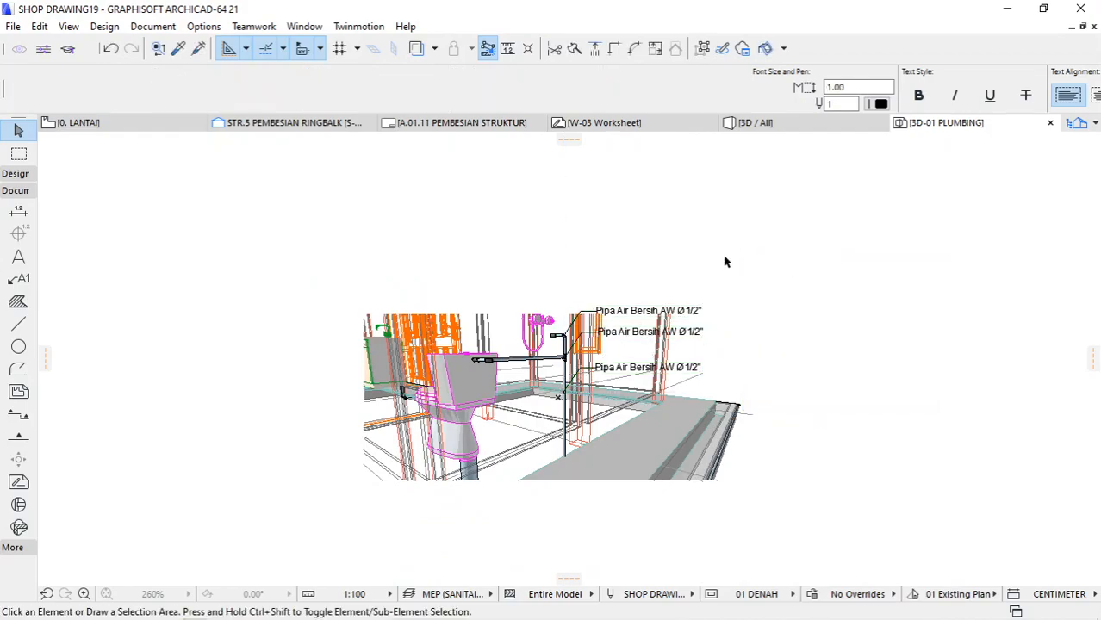
Step: Change the elbow label's text to Elbow AW Ø1/2"
scroll(624, 340, up, 2)
scroll(625, 341, up, 4)
click(671, 274)
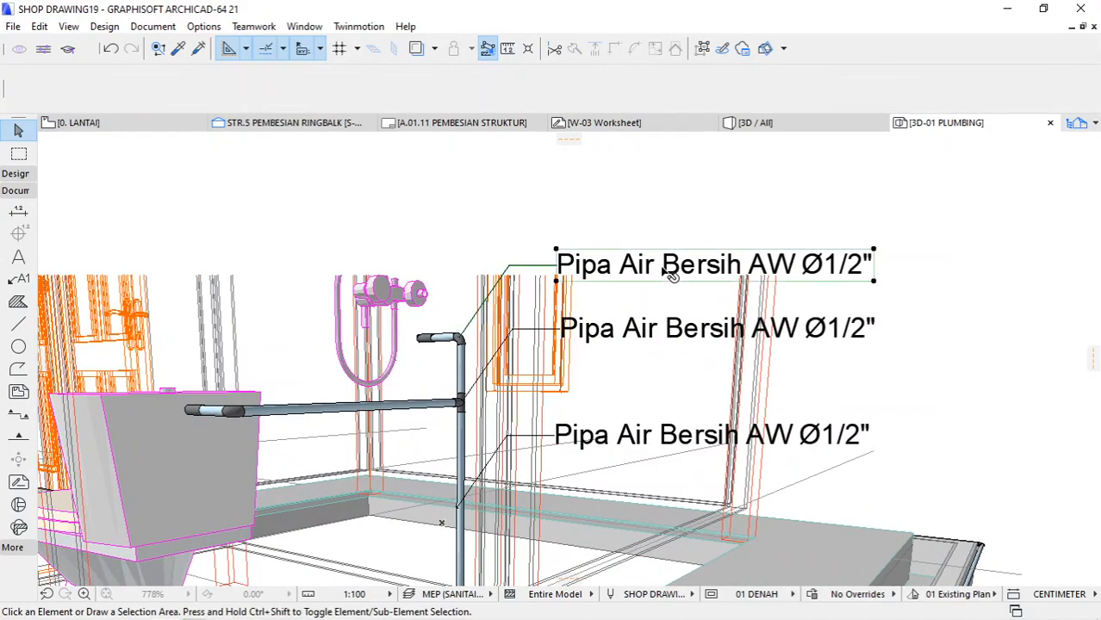
double_click(665, 269)
drag(746, 267, 565, 266)
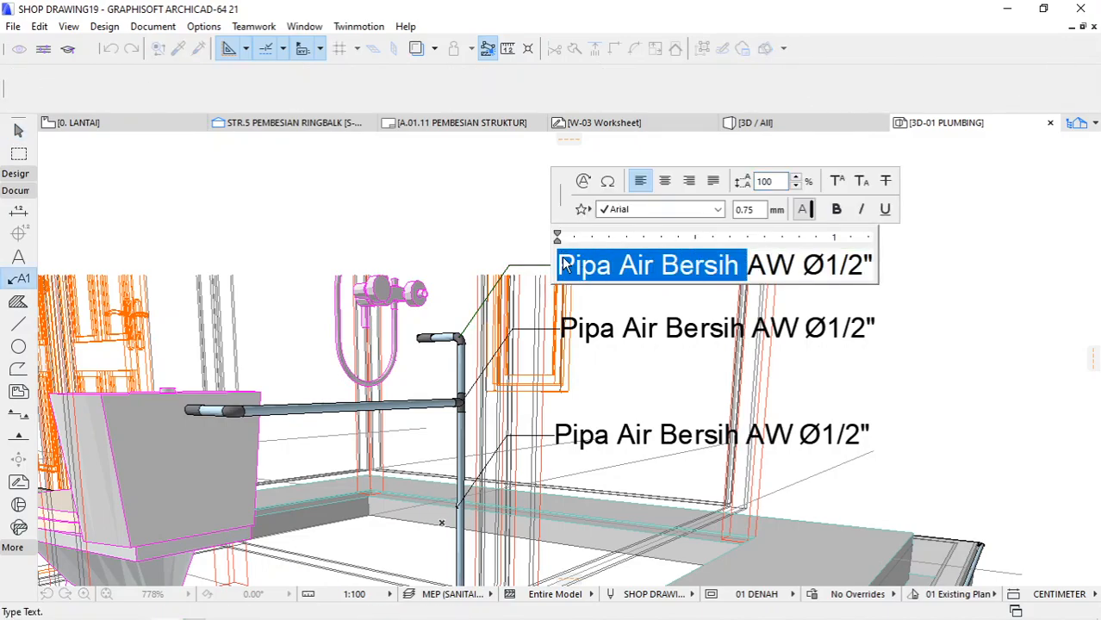
text(Elbow)
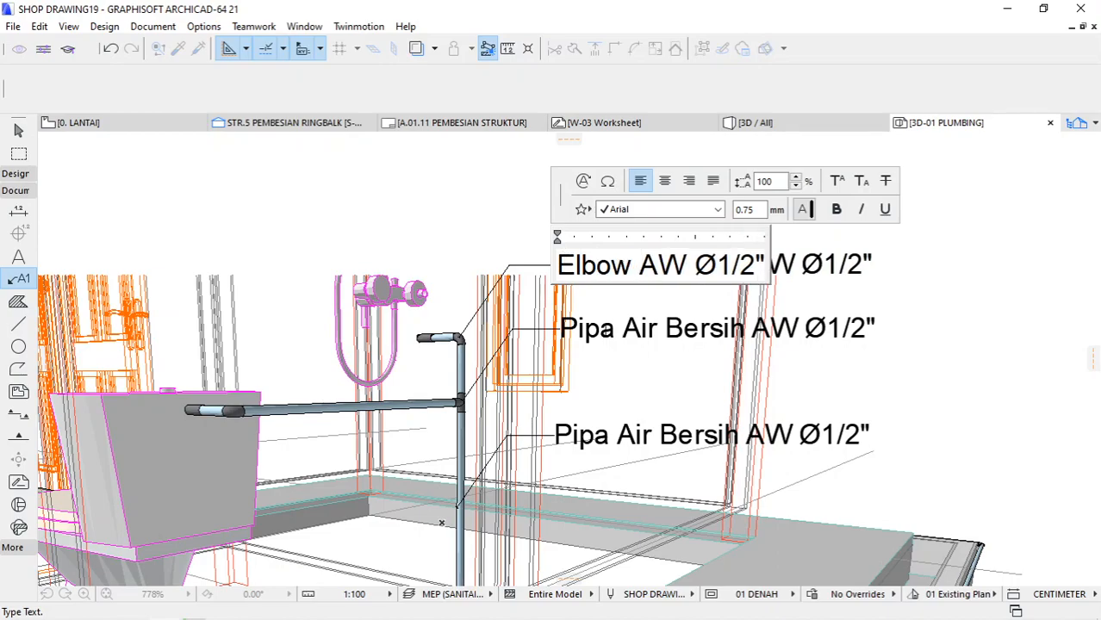
click(715, 315)
Step: Change the text of the label at the pipe junction to Tee AW Ø1/2"
click(713, 327)
click(710, 329)
drag(741, 332, 588, 305)
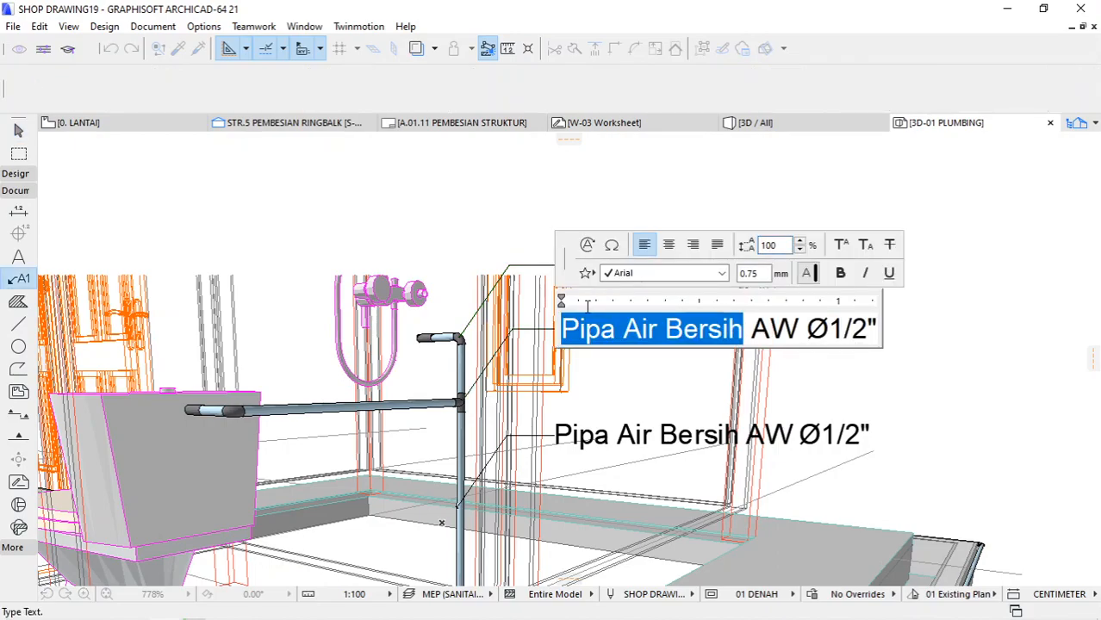
text(Tee)
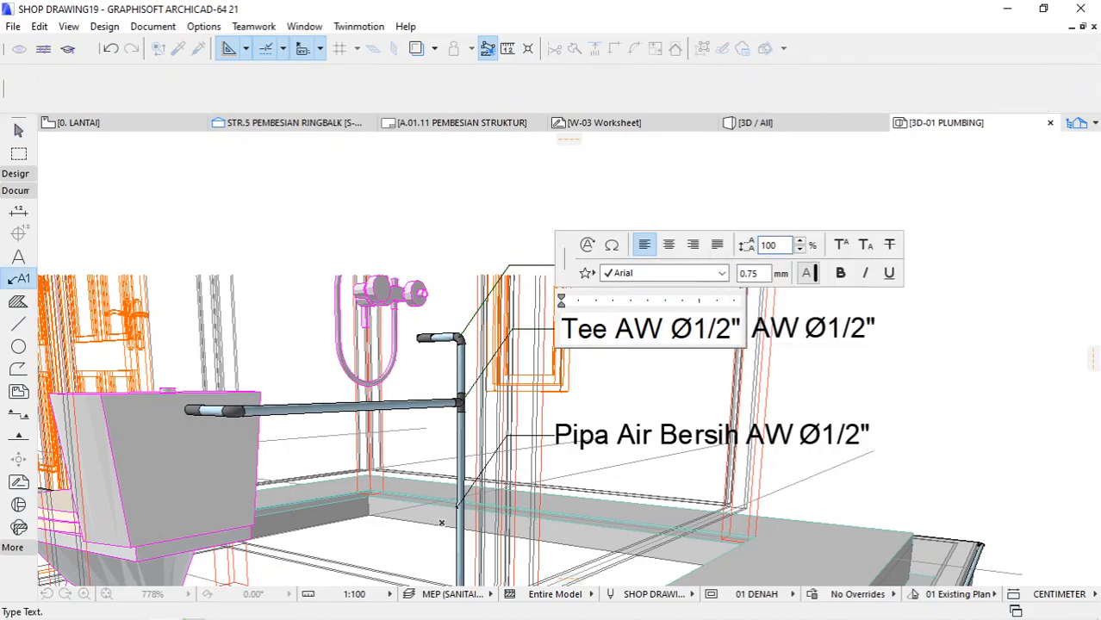
click(897, 364)
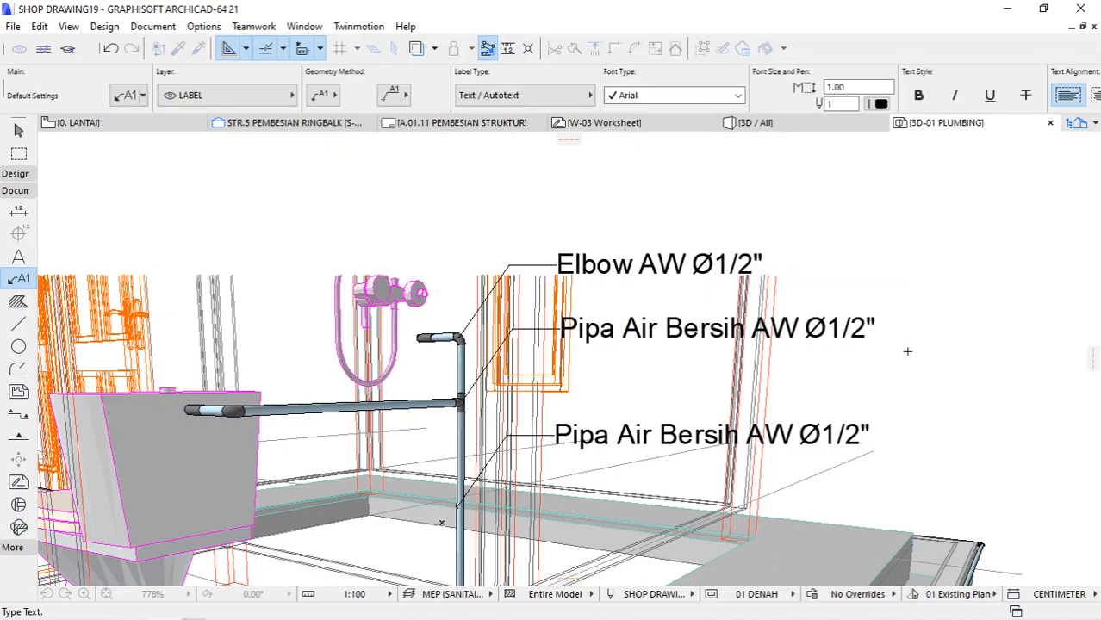
key(Escape)
Step: Switch to the 3D view and frame the two vertical pipes at the kitchen counter
scroll(840, 324, down, 2)
scroll(840, 324, down, 2)
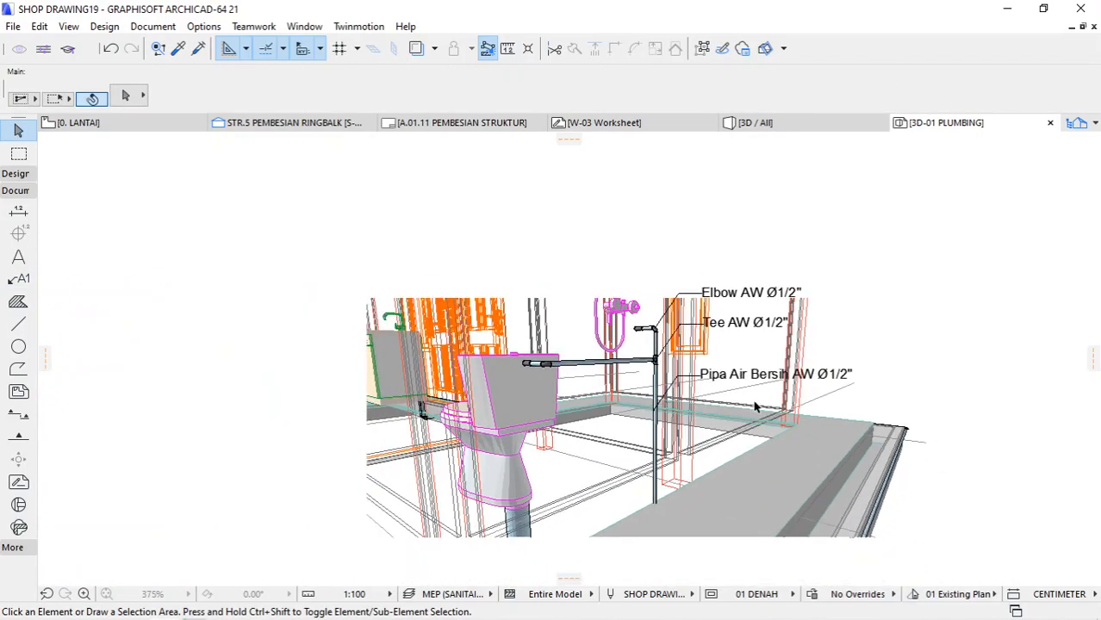
click(744, 127)
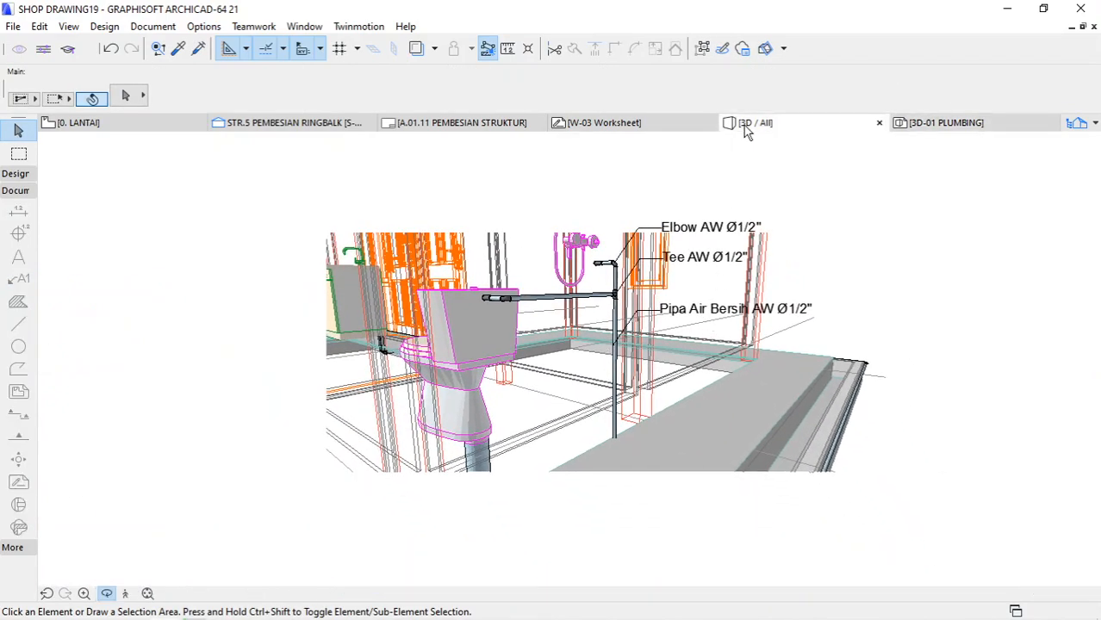
shift+middle_drag(727, 197, 766, 259)
shift+middle_drag(527, 274, 687, 310)
scroll(349, 304, up, 2)
scroll(356, 259, up, 1)
scroll(357, 260, up, 1)
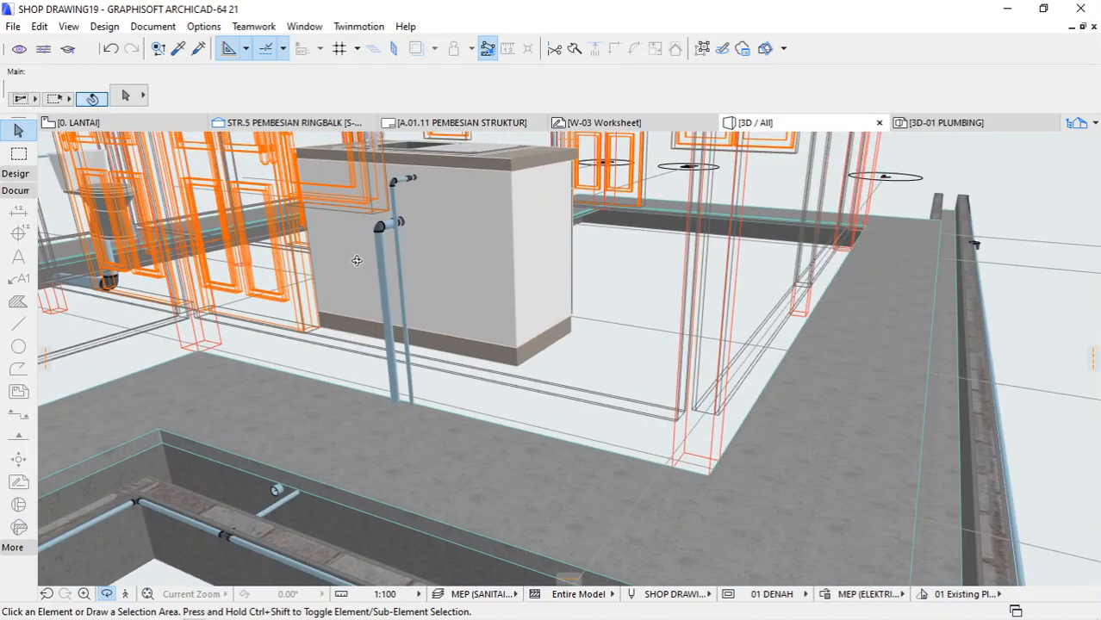
mouse_move(437, 284)
shift+middle_down()
mouse_move(425, 279)
mouse_move(558, 299)
mouse_move(345, 245)
mouse_move(407, 258)
mouse_move(455, 298)
mouse_move(445, 296)
shift+middle_up()
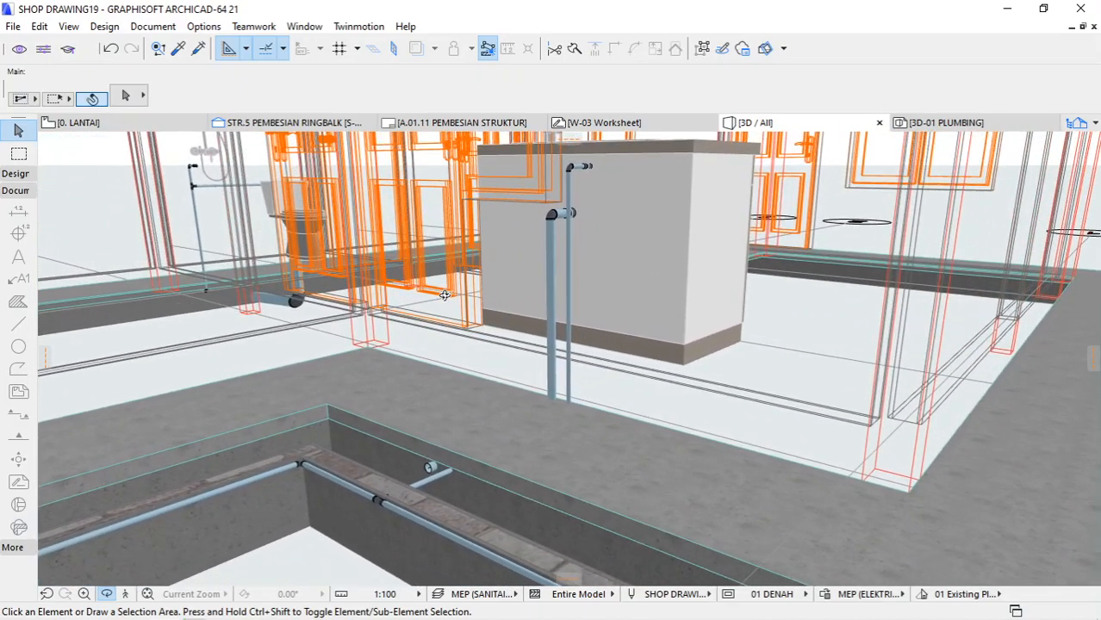
right_click(761, 227)
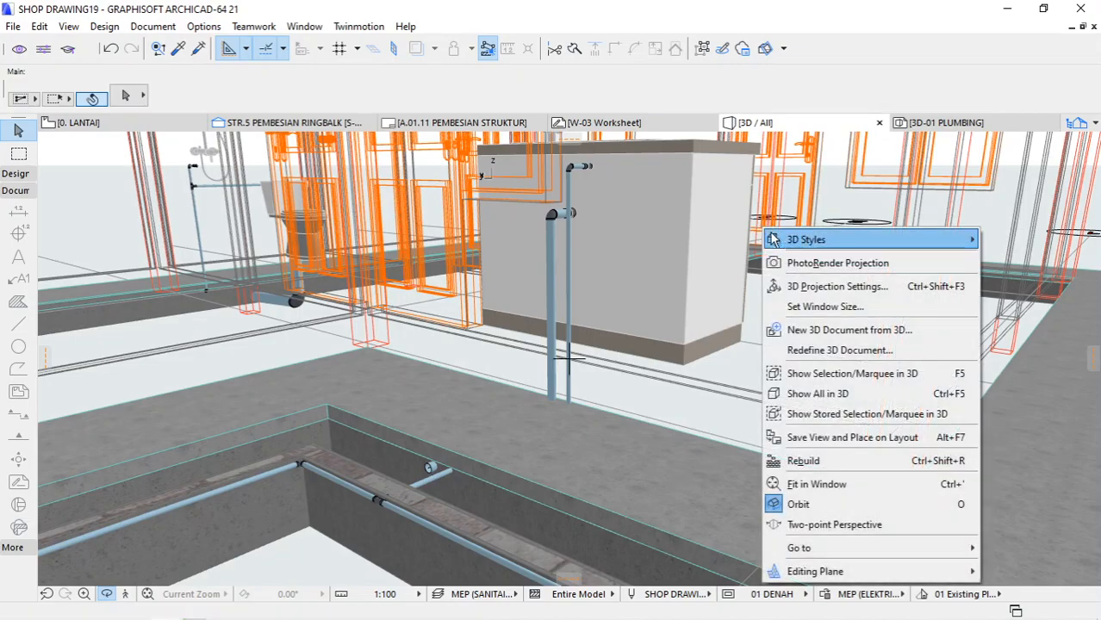
click(798, 286)
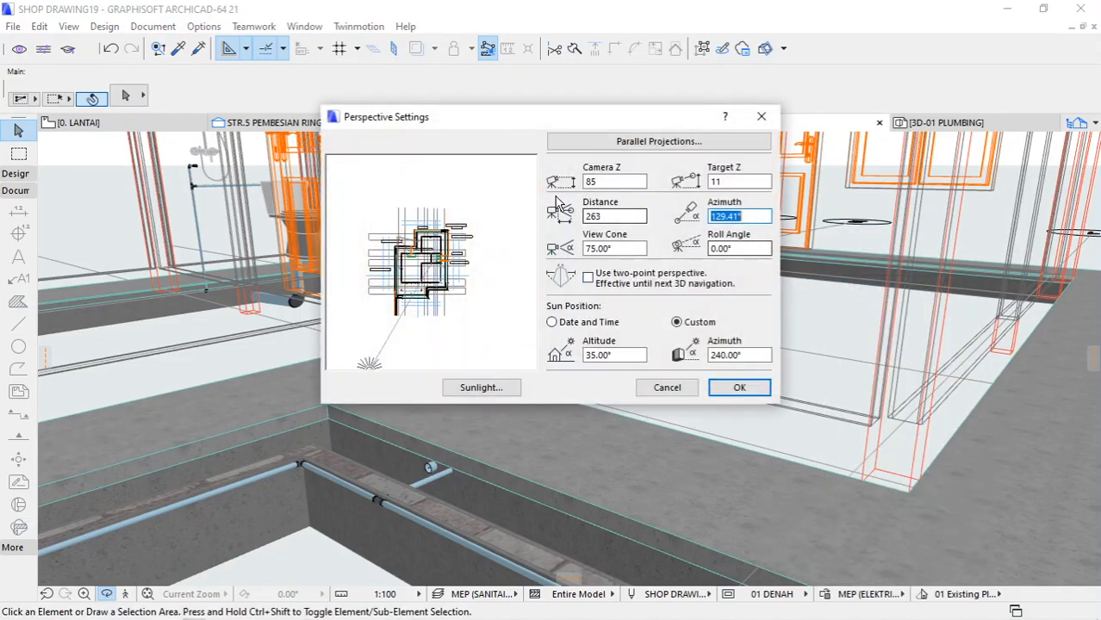
click(665, 388)
Step: Create a new 3D document from the current 3D view with reference ID 3D-02 and name PLUMBING
right_click(730, 233)
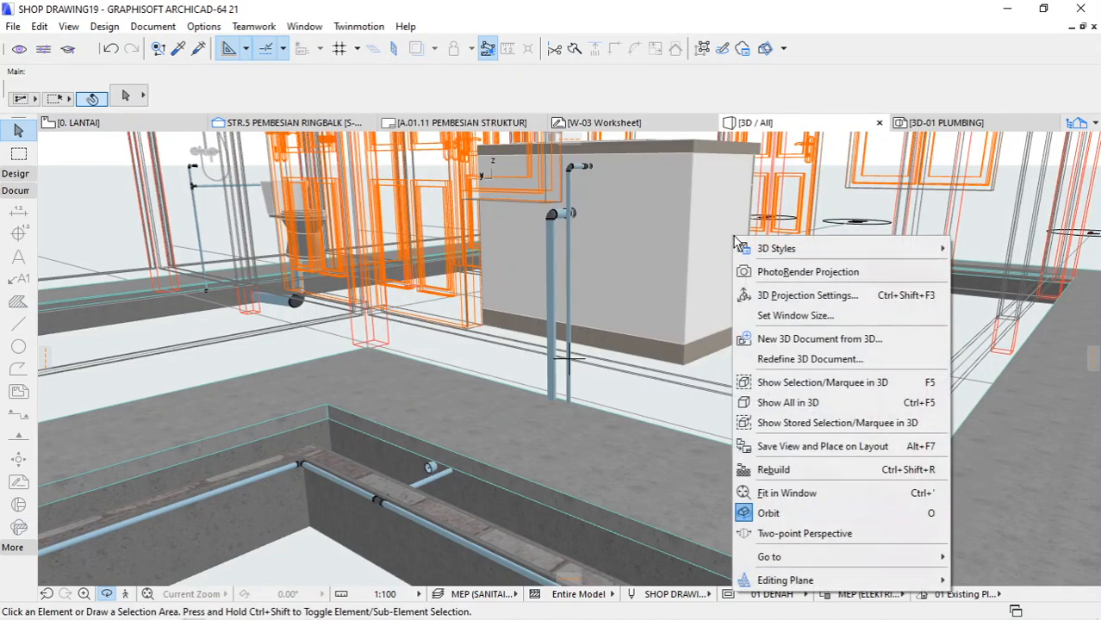
click(765, 337)
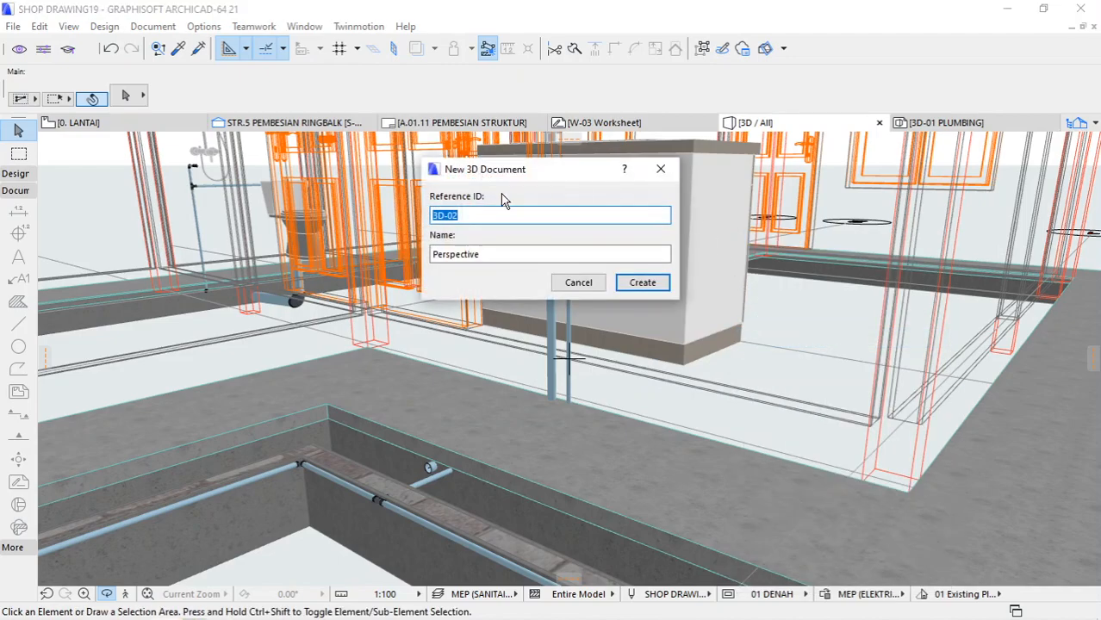
click(500, 253)
drag(500, 253, 384, 254)
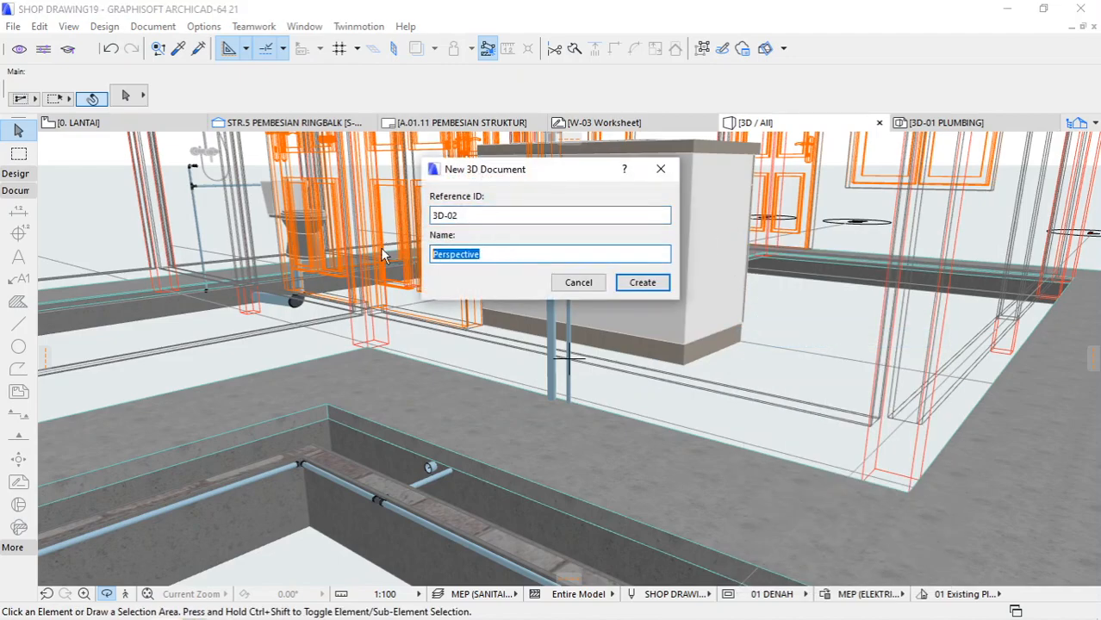
text(p)
click(626, 281)
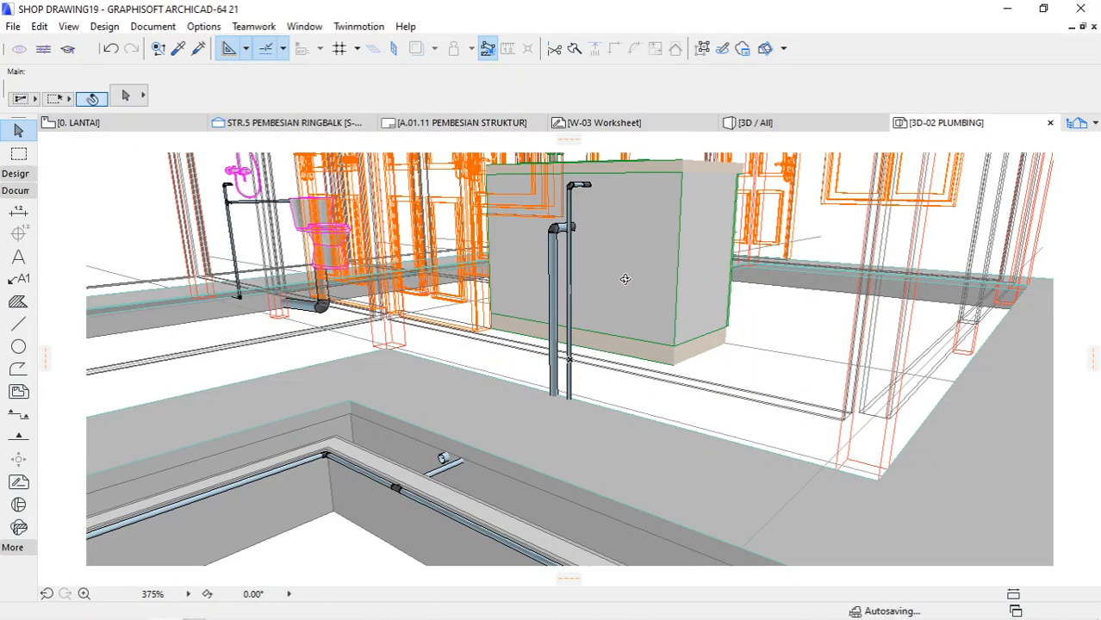
click(18, 278)
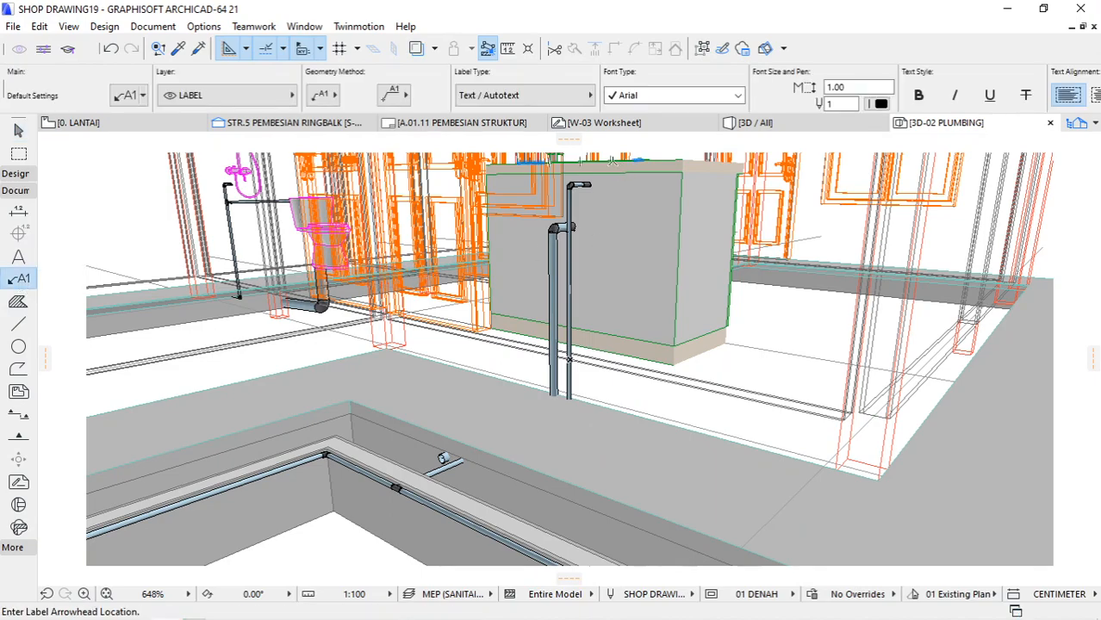
click(1076, 122)
scroll(995, 444, down, 1)
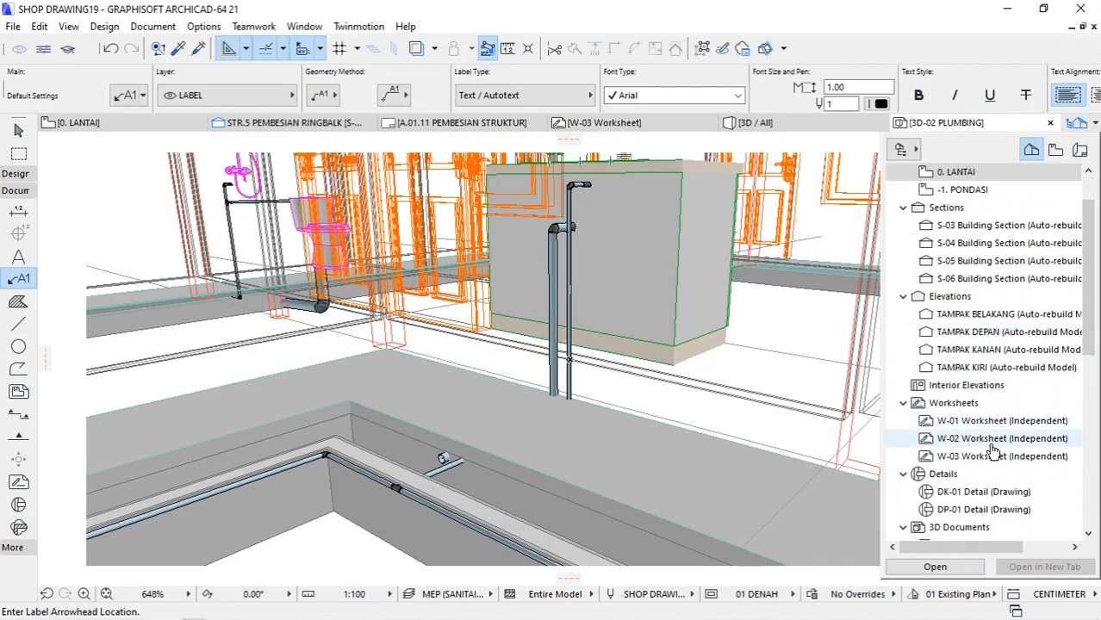
double_click(993, 444)
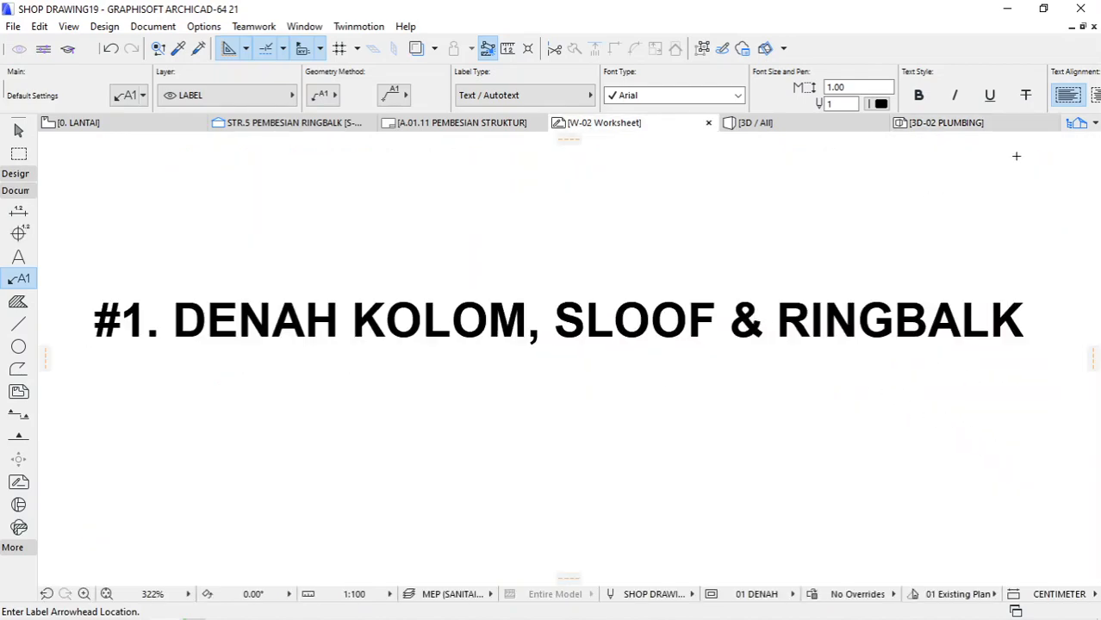
Step: Open the 3D document 3D-01 PLUMBING and copy its Pipa Air Bersih AW Ø1/2" label
click(1082, 124)
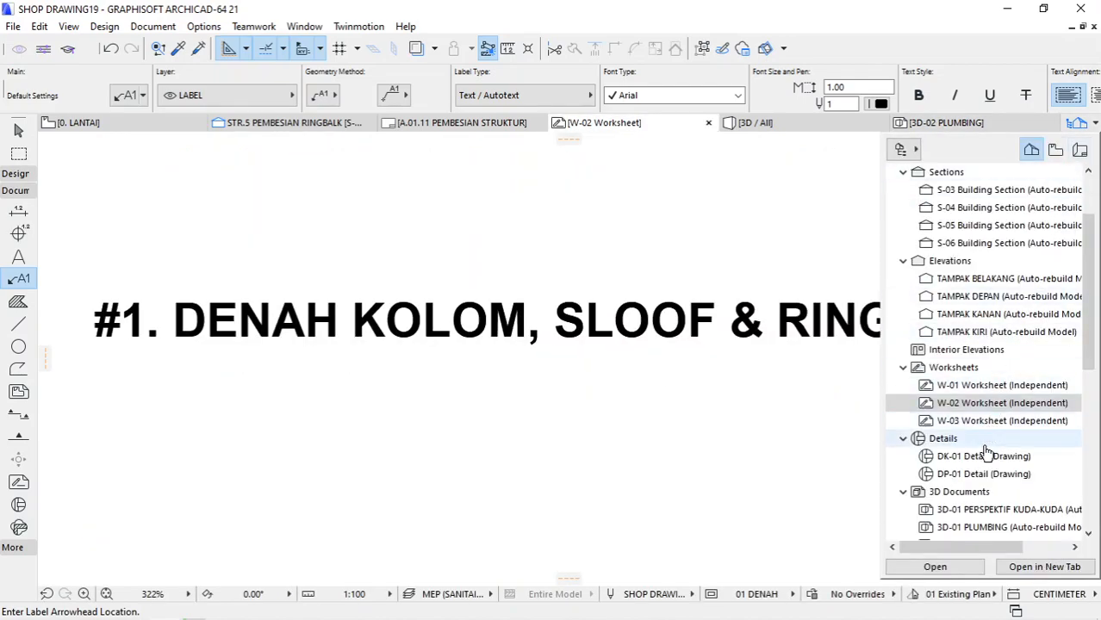
scroll(986, 459, down, 1)
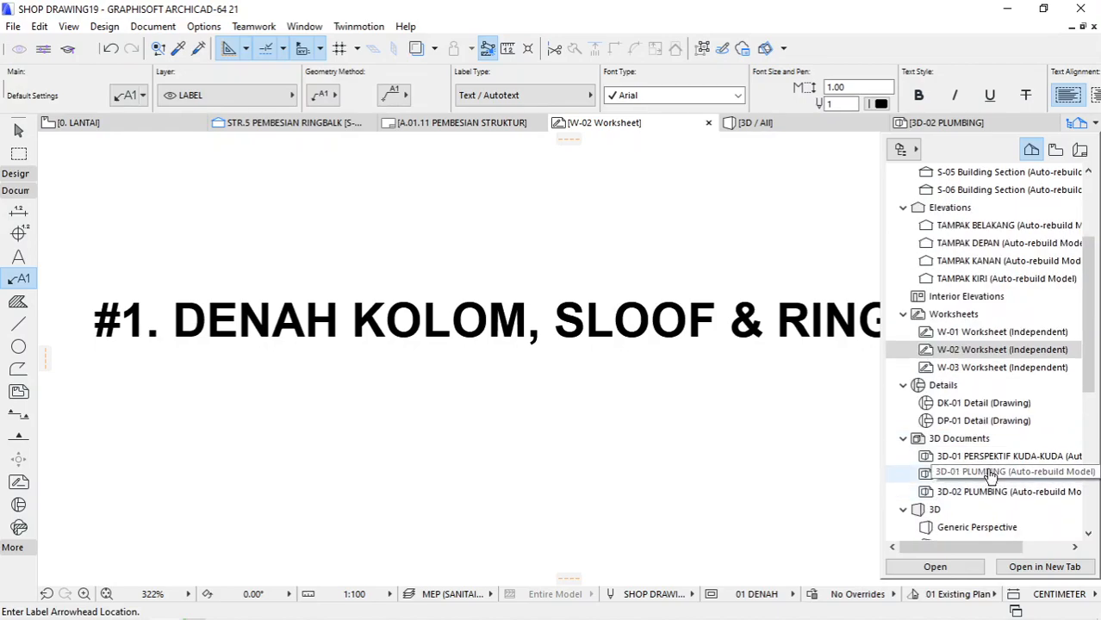
double_click(982, 474)
scroll(676, 270, up, 3)
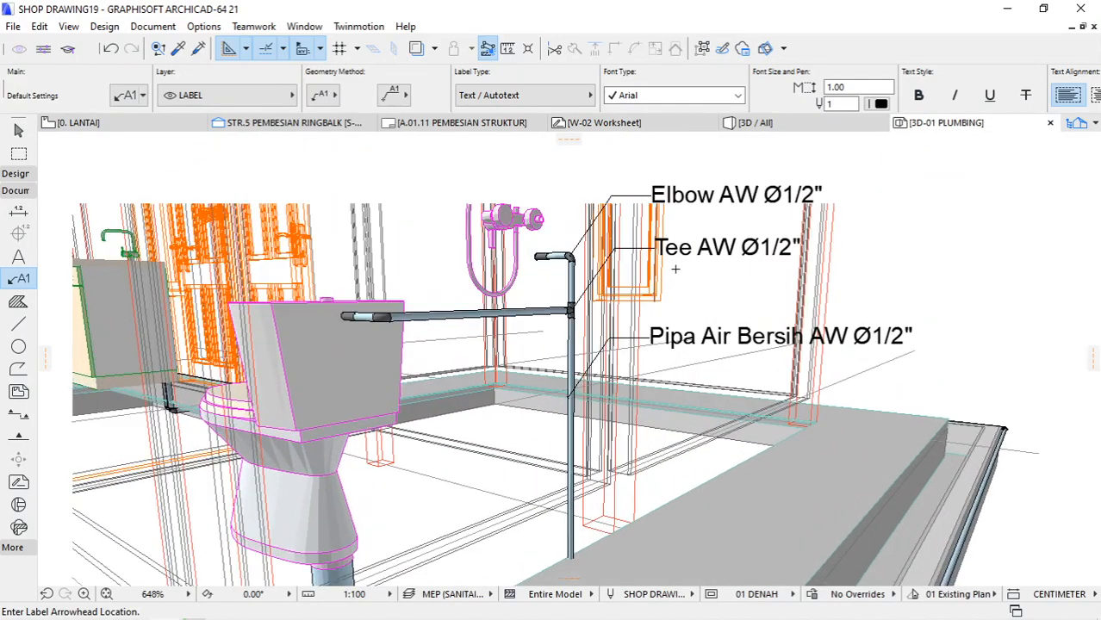
key(Escape)
click(600, 177)
key(Escape)
click(599, 355)
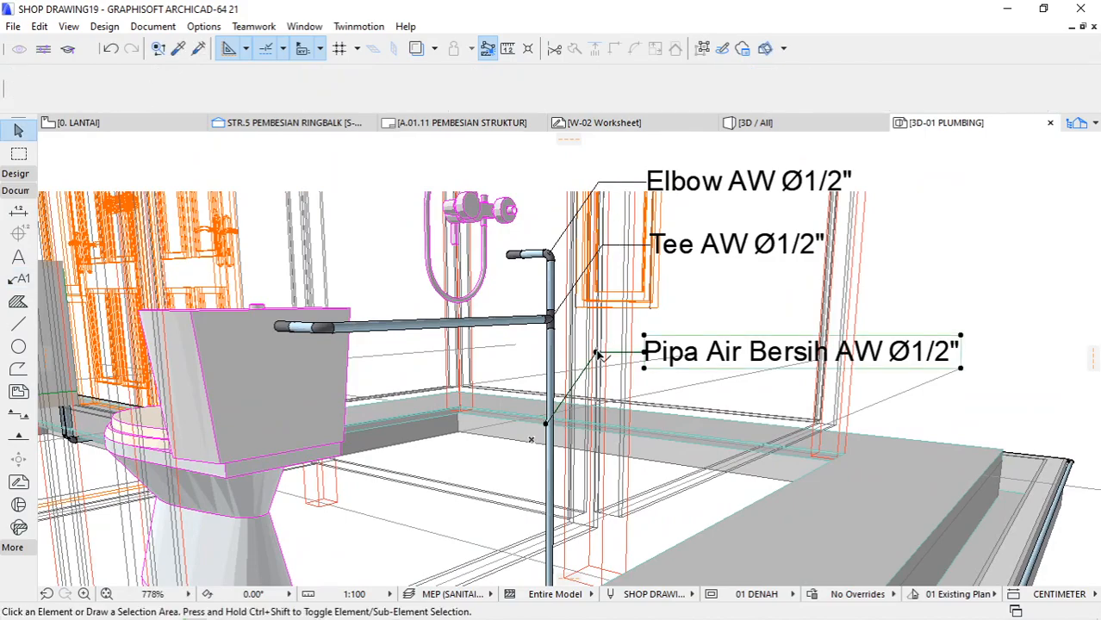
right_click(600, 356)
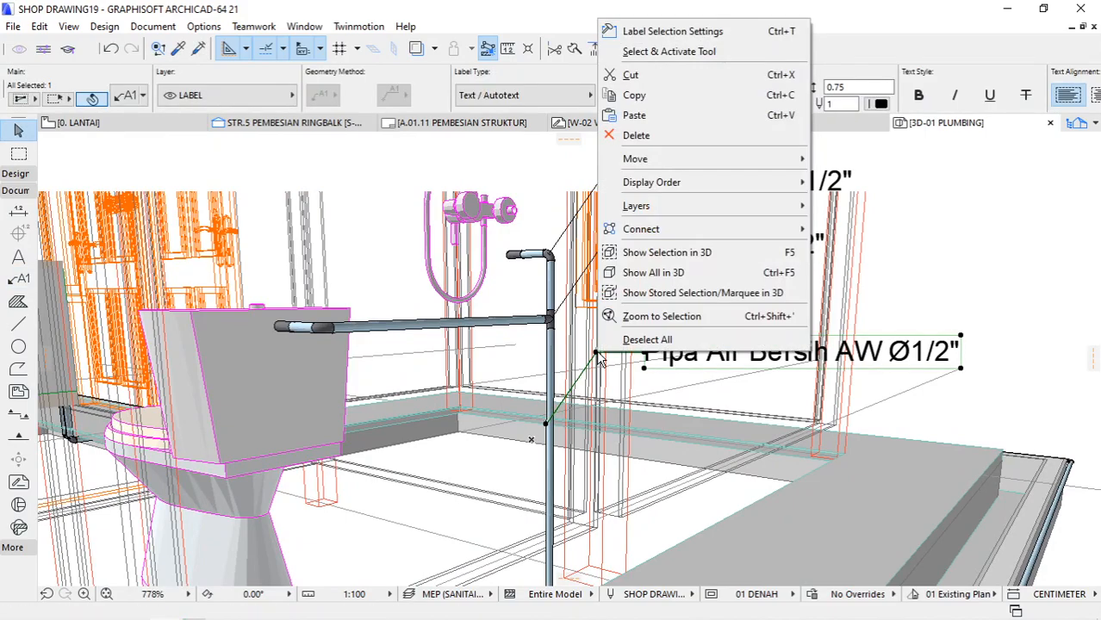
click(634, 114)
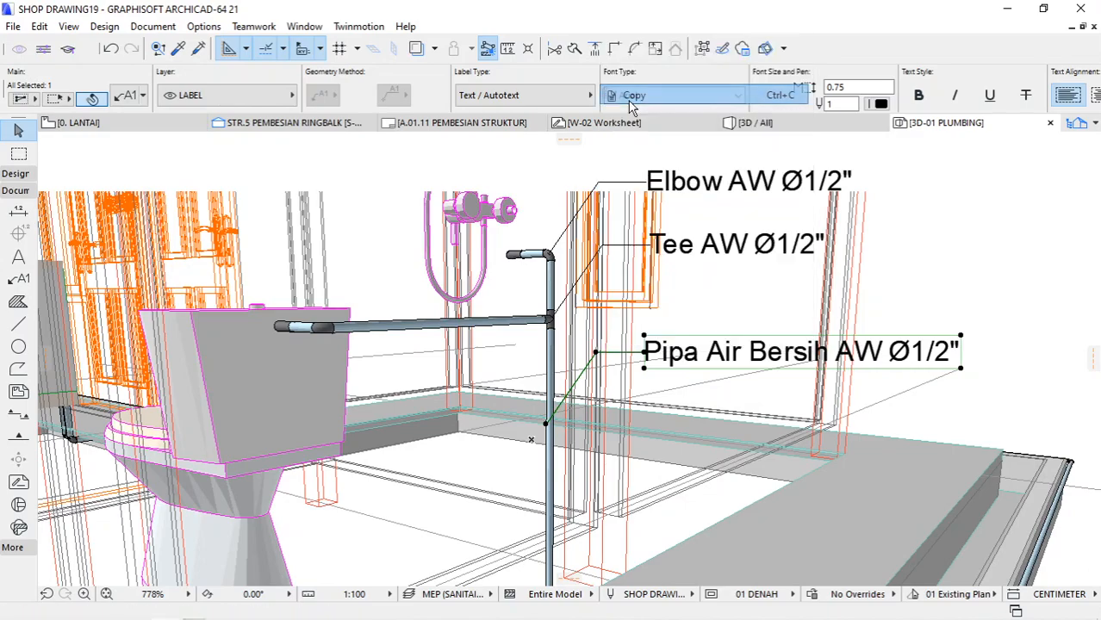
Step: Paste the copied label into the 3D document 3D-02 PLUMBING with its leader tip on the thinner vertical pipe at the kitchen counter
click(1079, 123)
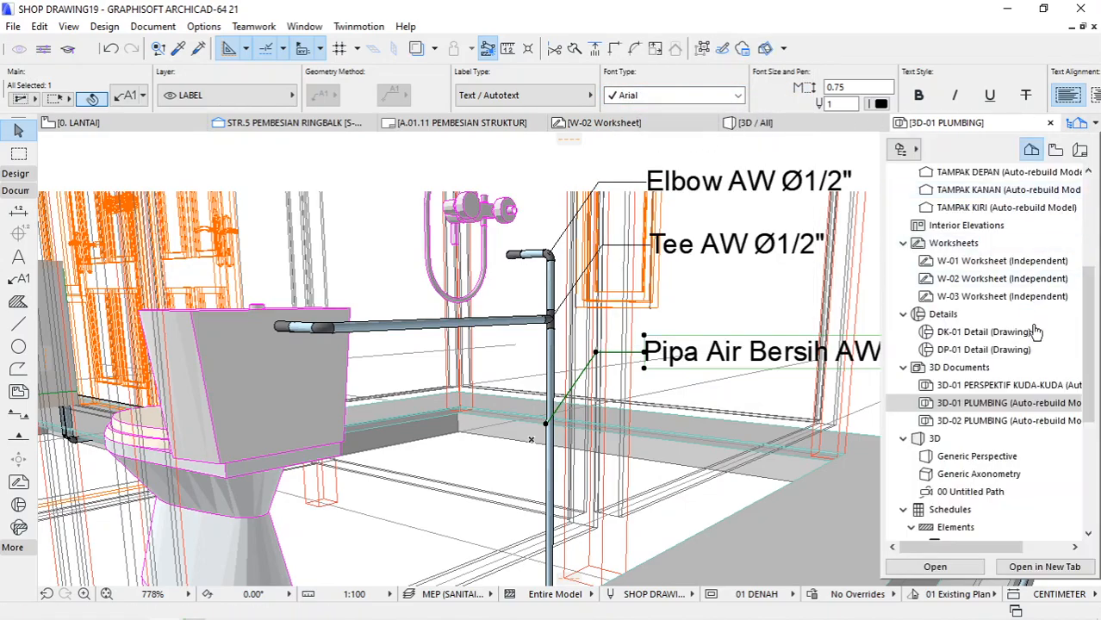
click(1019, 420)
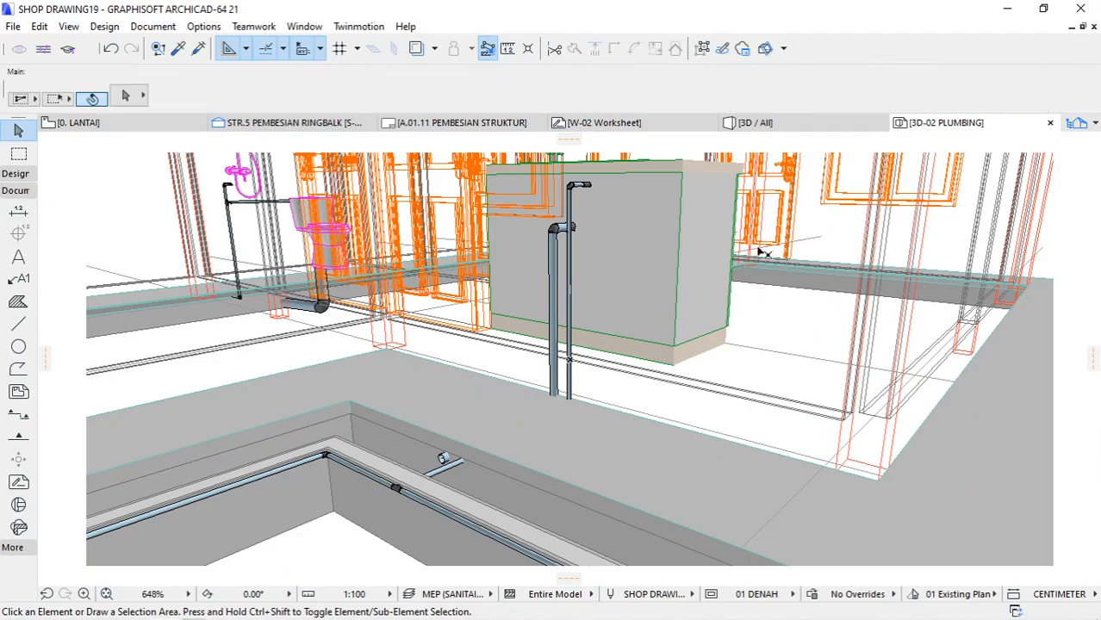
right_click(1070, 228)
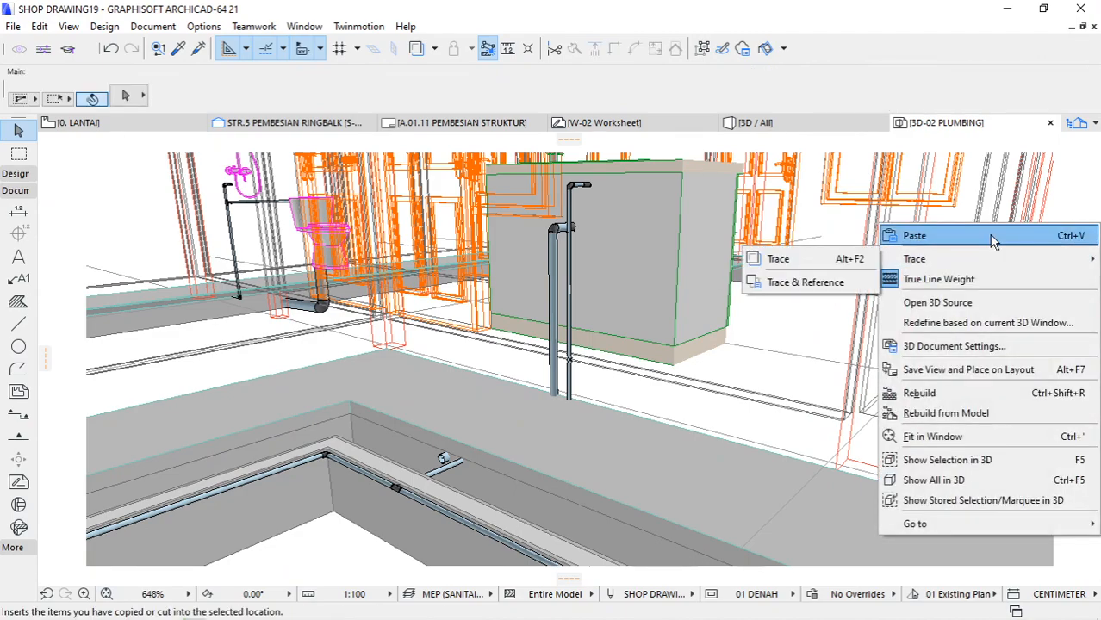
click(992, 239)
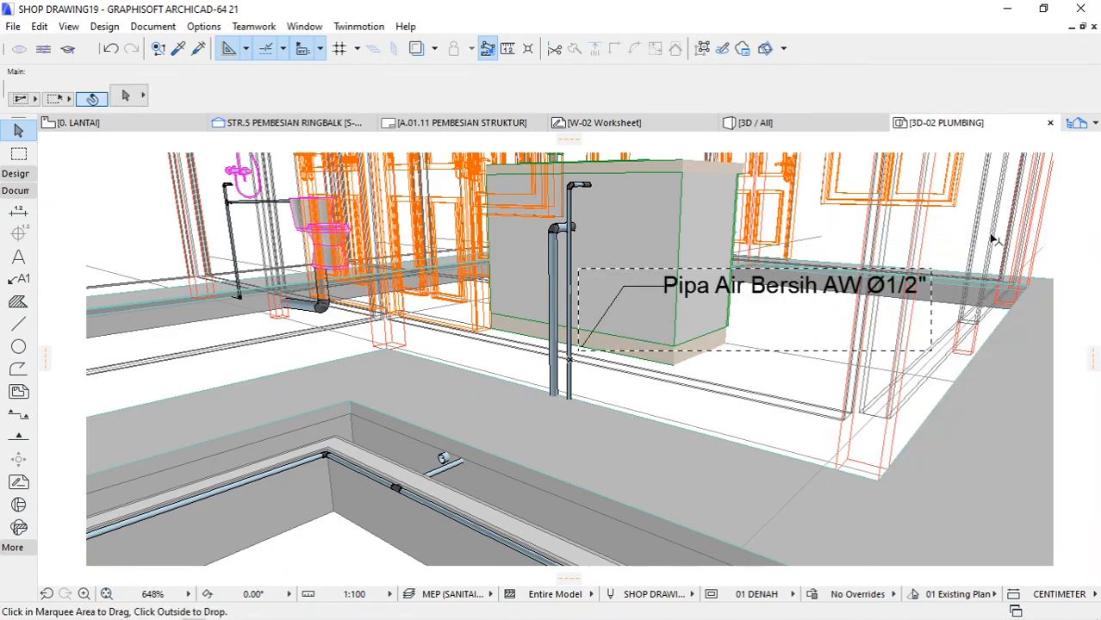
click(583, 351)
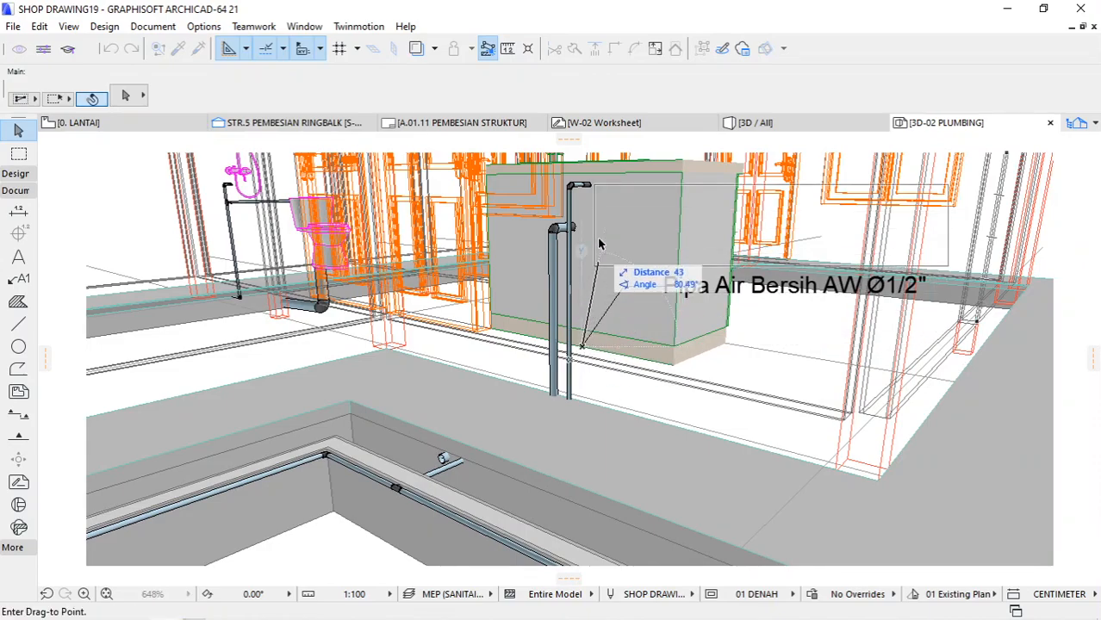
scroll(575, 313, up, 3)
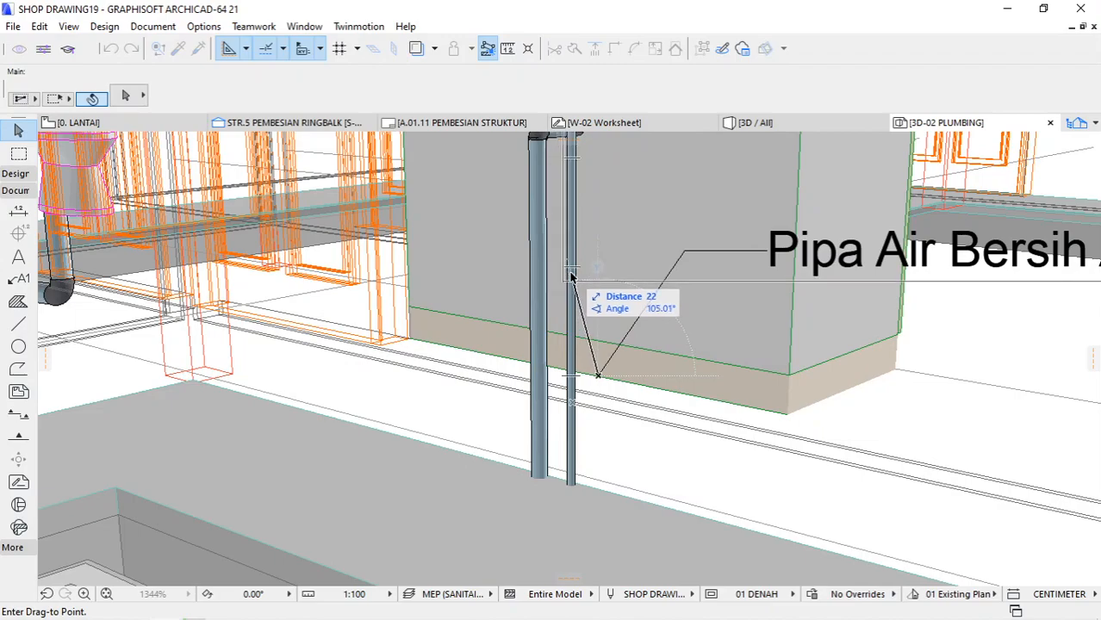
click(577, 281)
scroll(593, 306, down, 2)
click(647, 284)
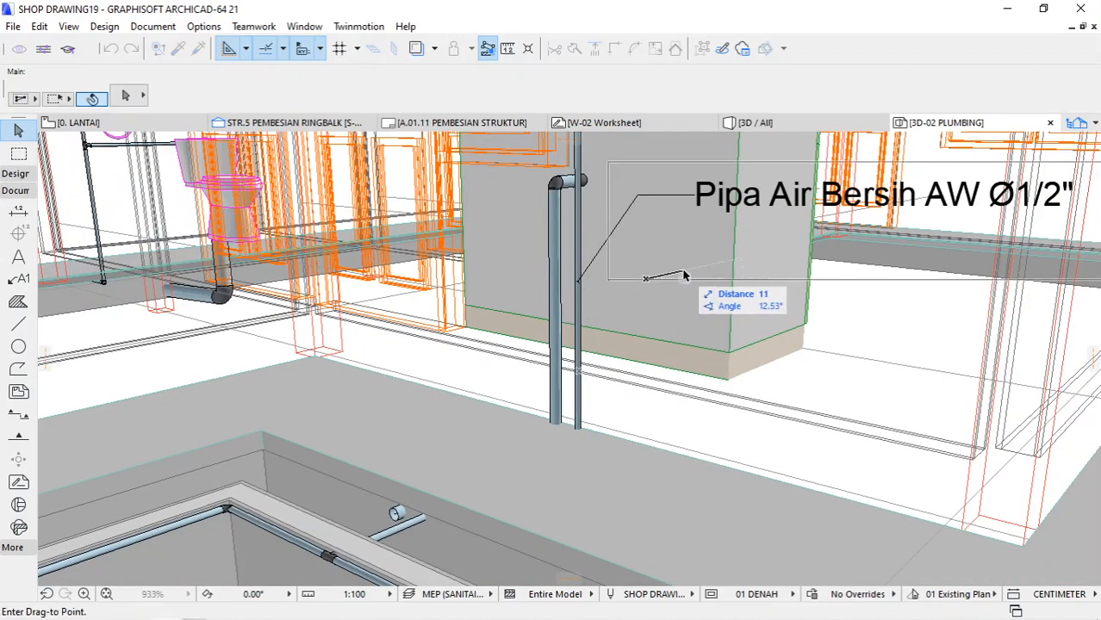
key(Escape)
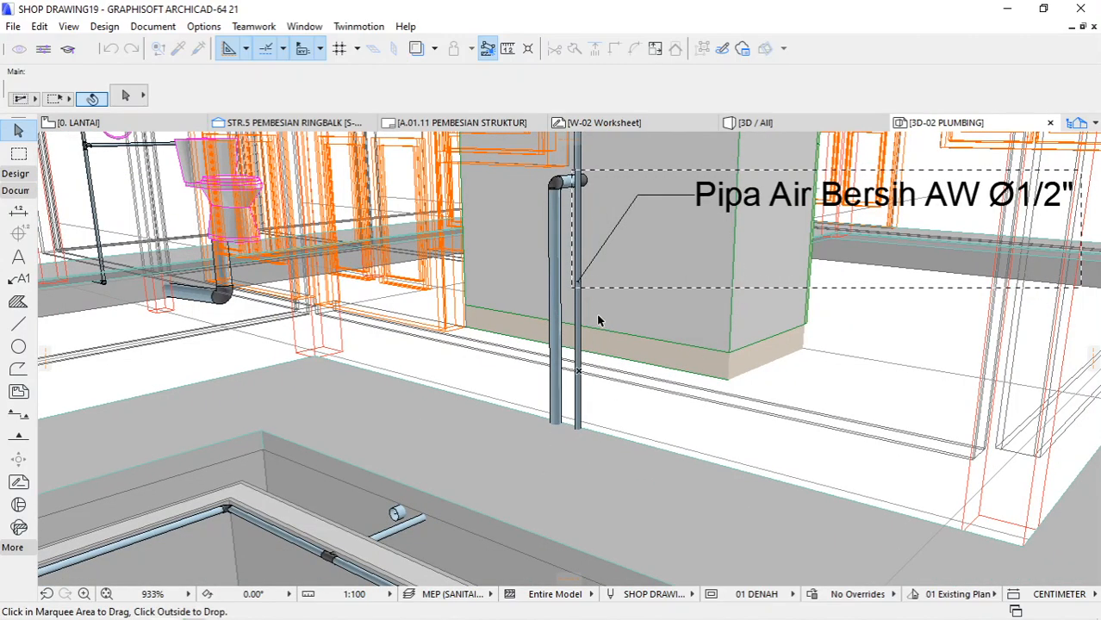
key(Escape)
Step: Drag a copy of the Pipa Air Bersih label so that its leader tip sits on the thicker vertical pipe
click(704, 199)
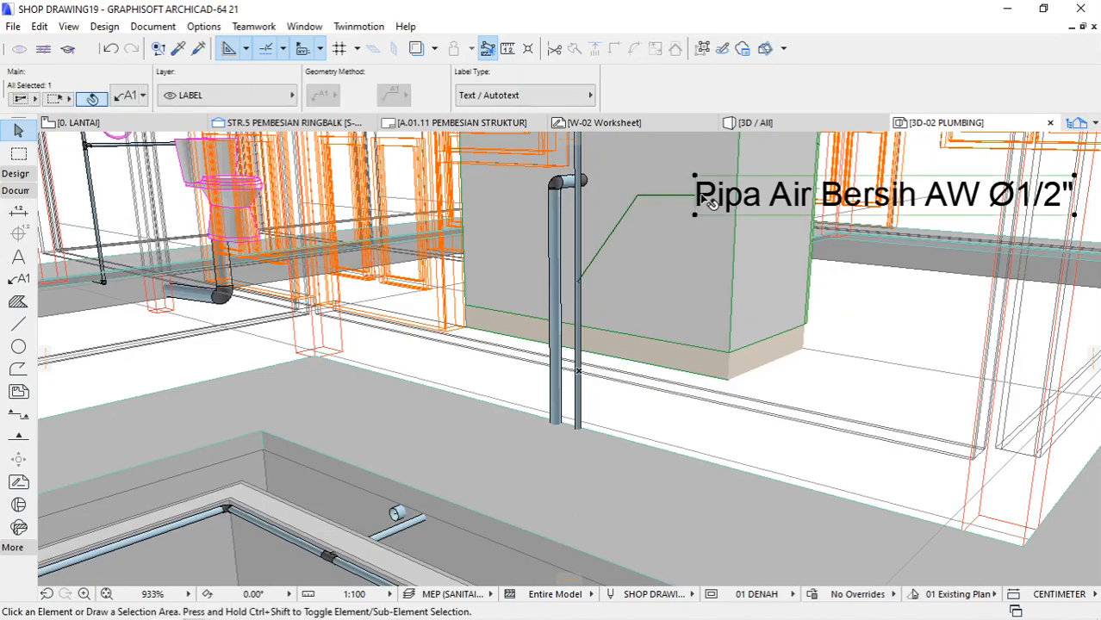
double_click(705, 198)
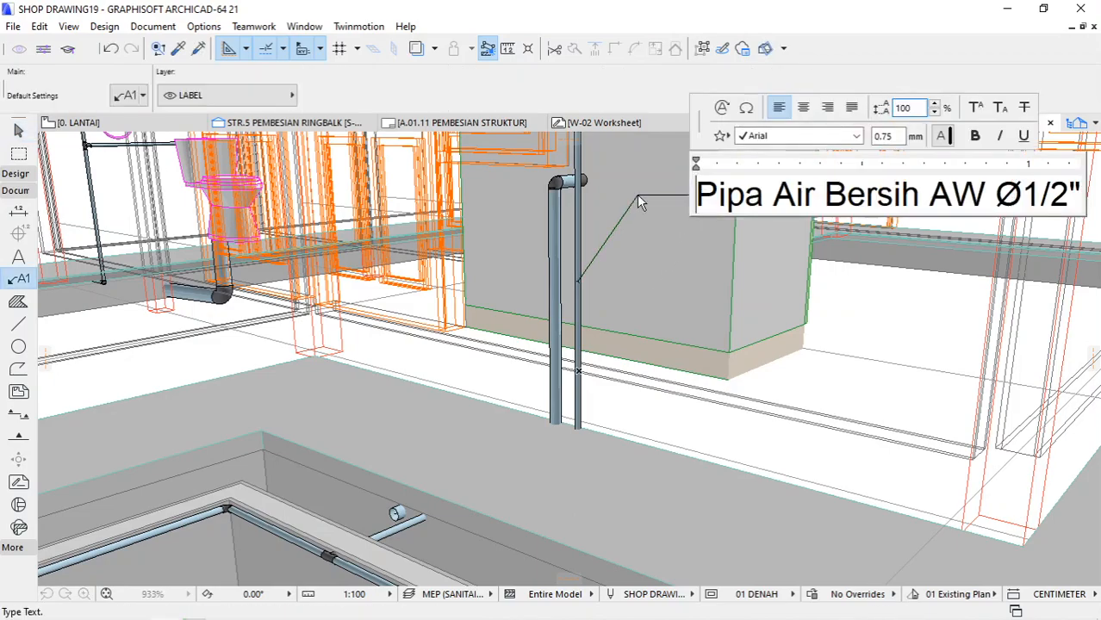
click(637, 194)
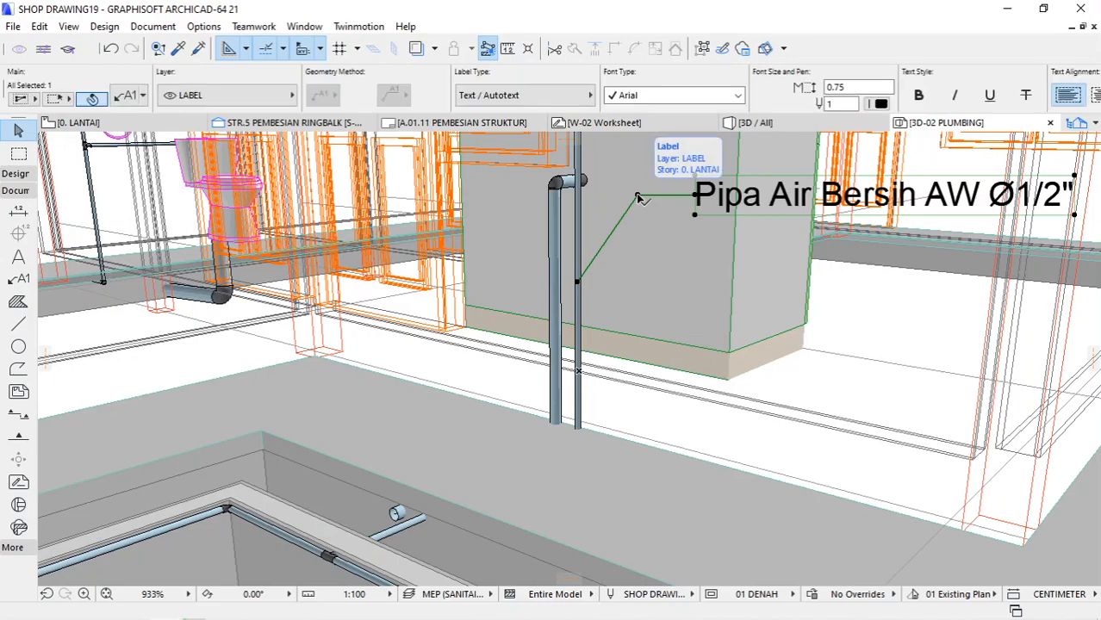
click(638, 196)
right_click(637, 196)
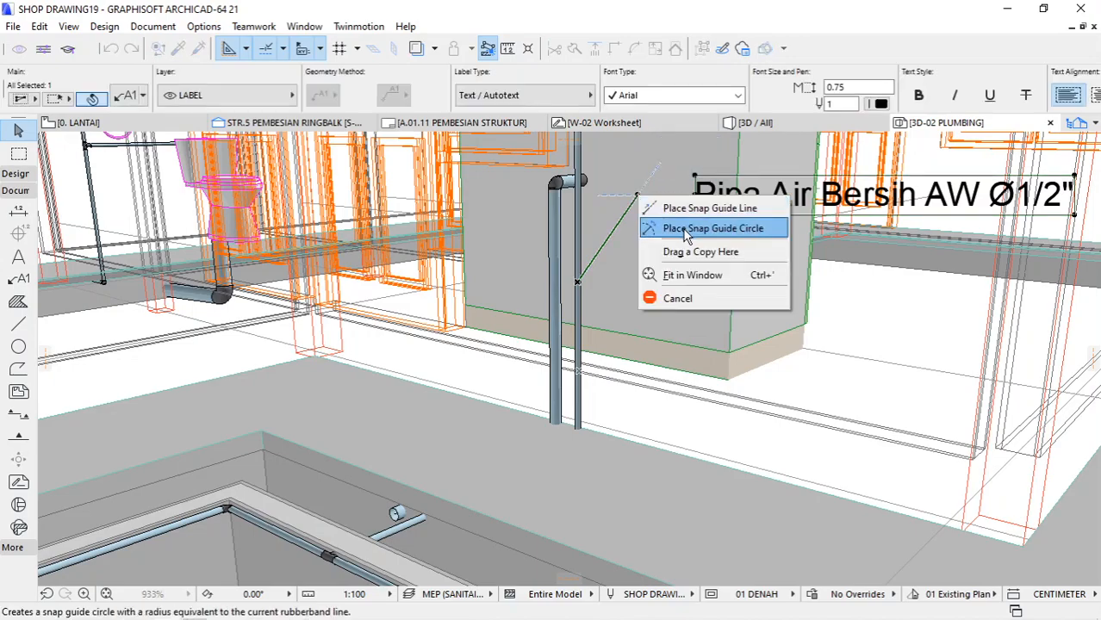
click(678, 298)
right_click(637, 197)
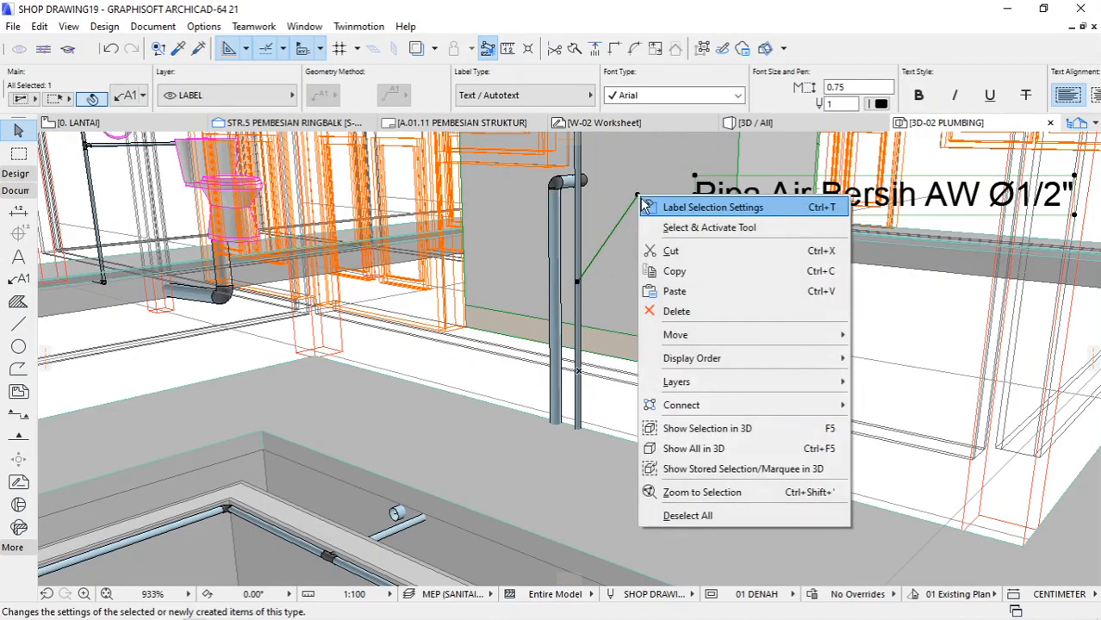
mouse_move(676, 334)
click(896, 399)
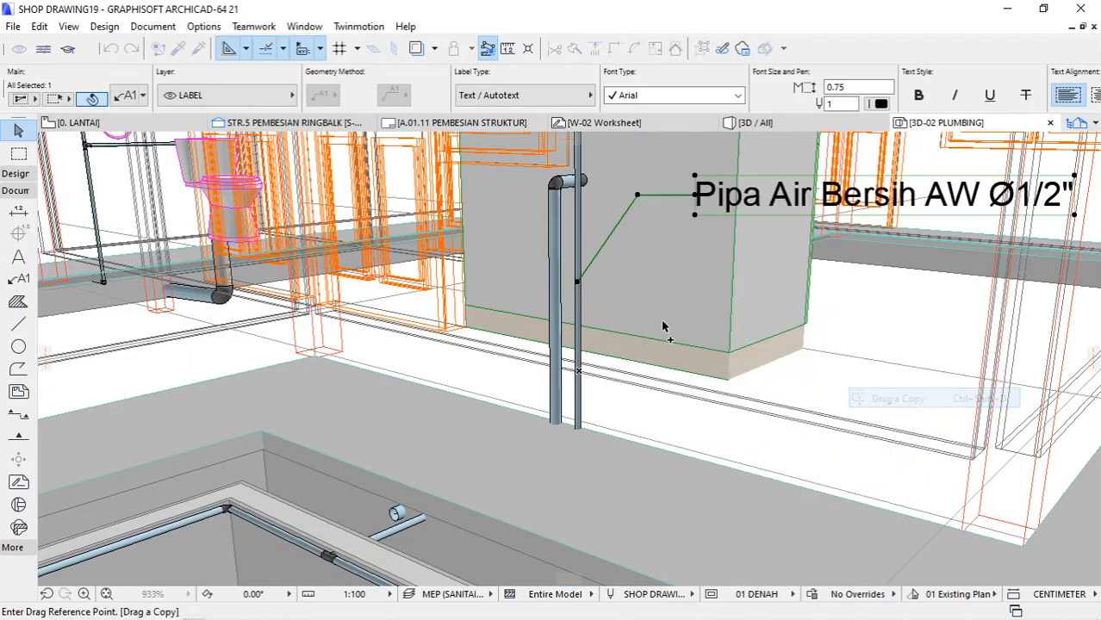
click(577, 281)
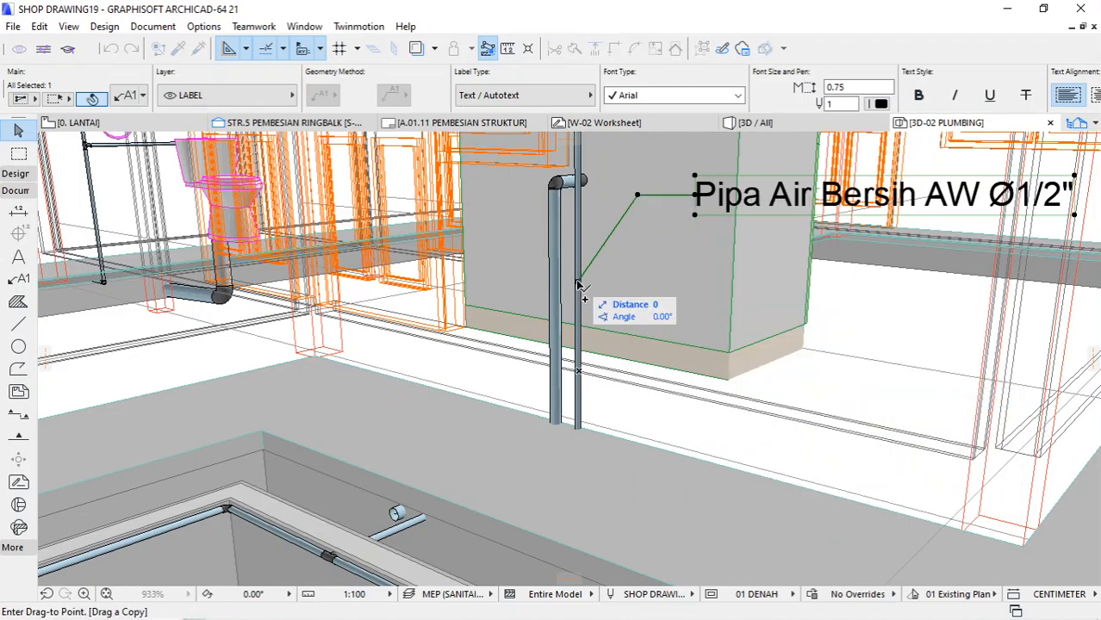
click(556, 346)
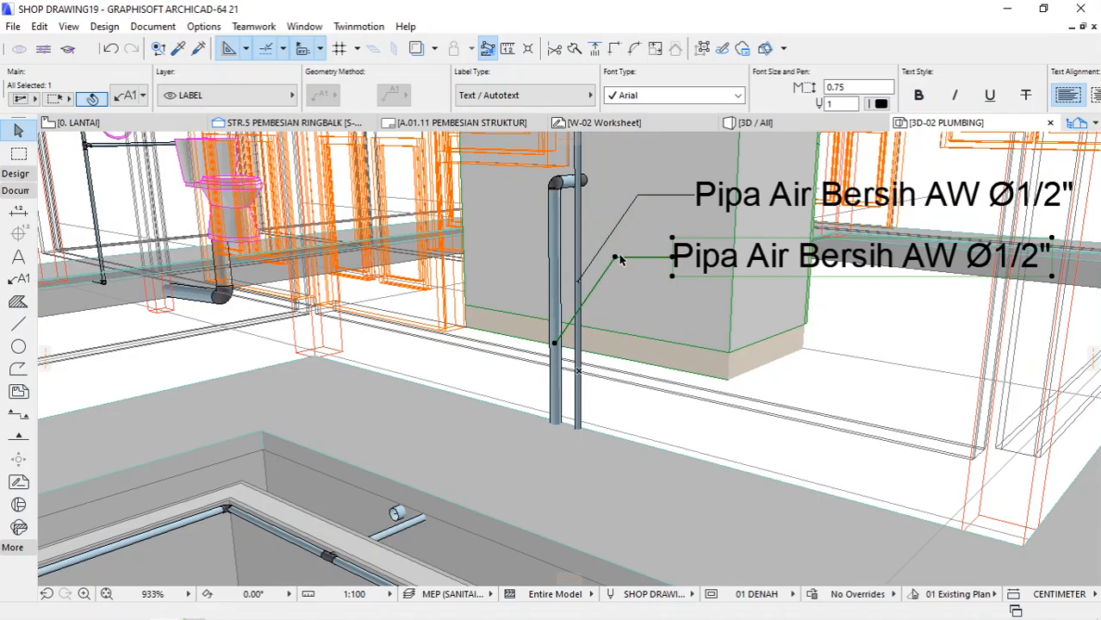
Step: Change the thicker pipe's label text to Pipa Air Kotor AW Ø1"
click(730, 256)
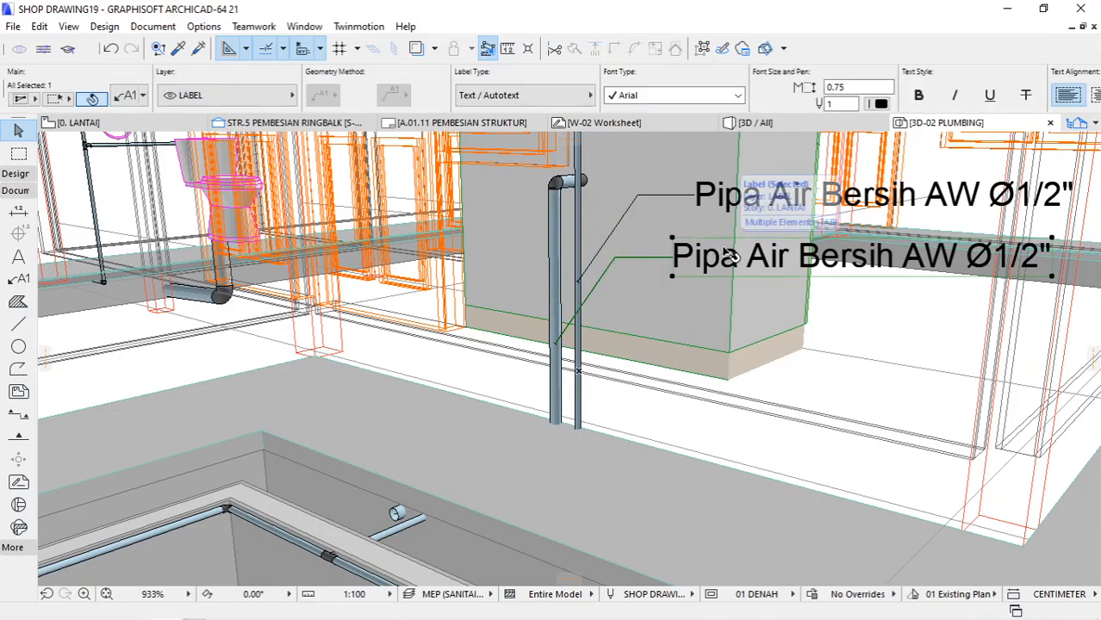
double_click(797, 252)
drag(896, 256, 794, 257)
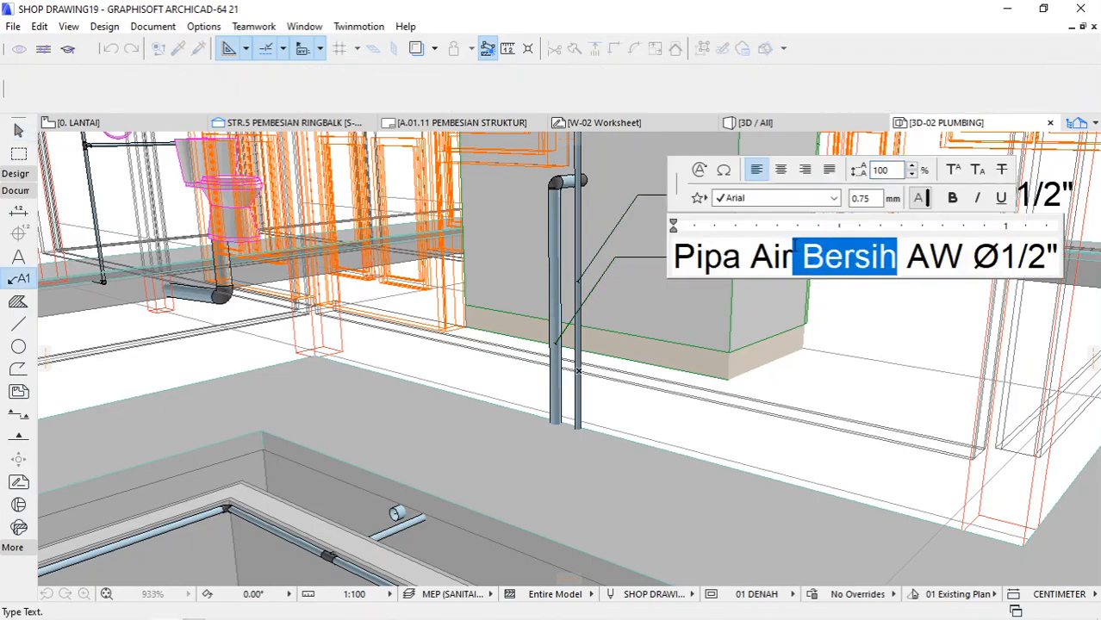
text(kOTO)
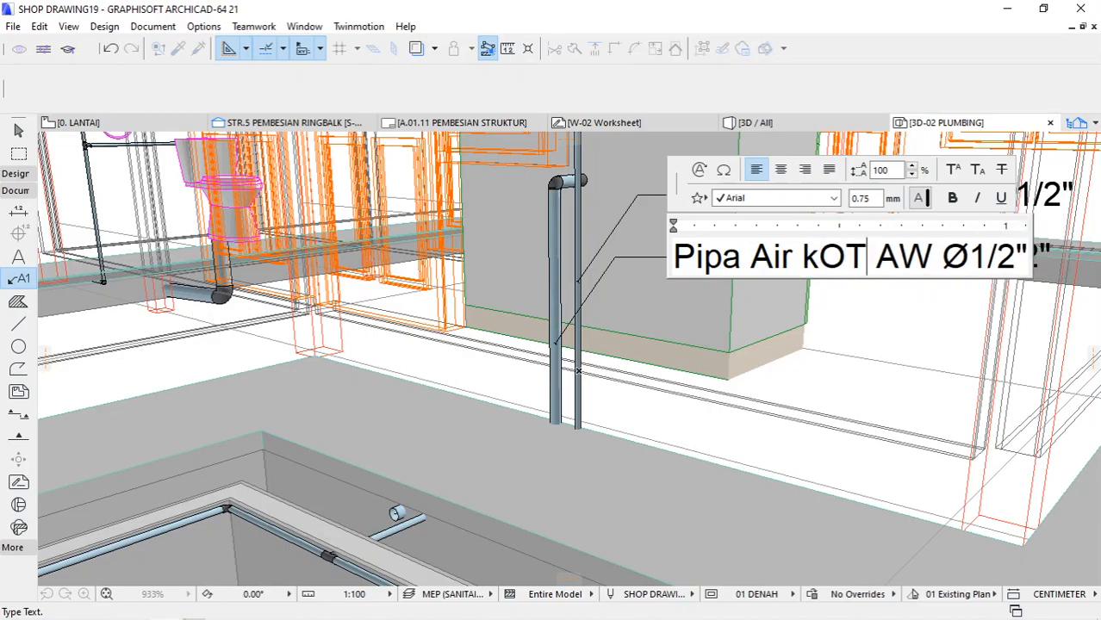
key(BackSpace)
key(BackSpace)
key(BackSpace)
key(BackSpace)
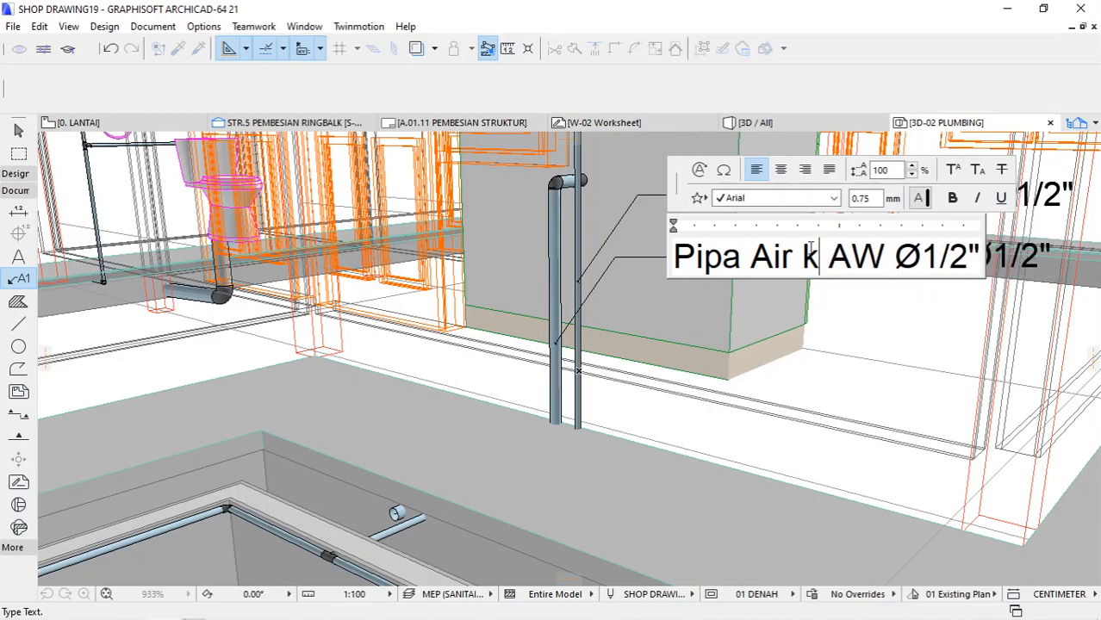
text(Kotor)
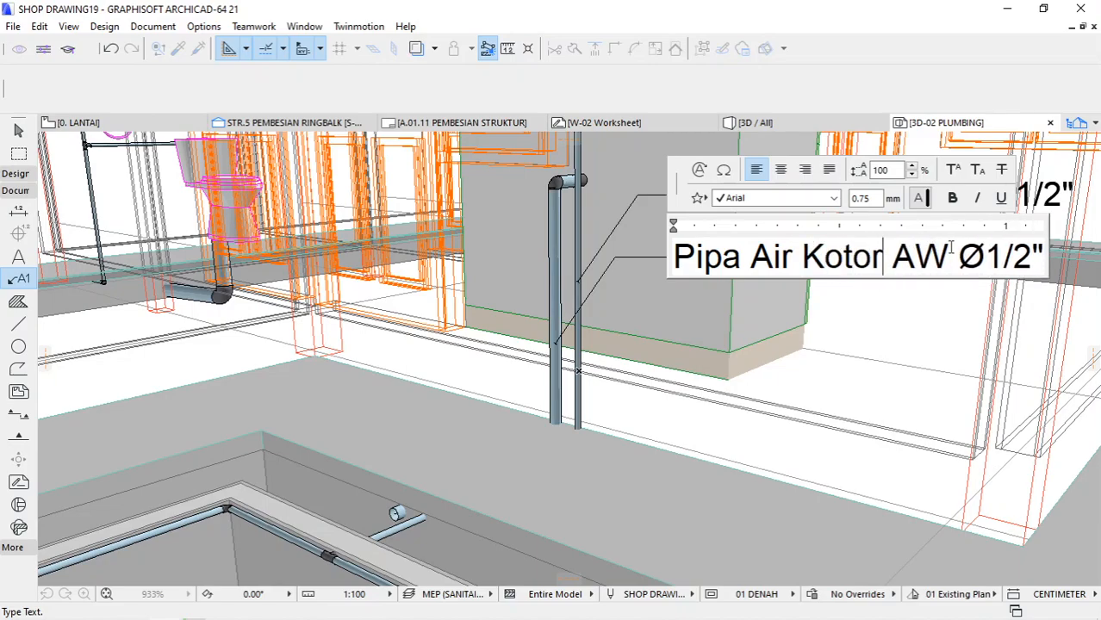
drag(1028, 250, 998, 255)
key(BackSpace)
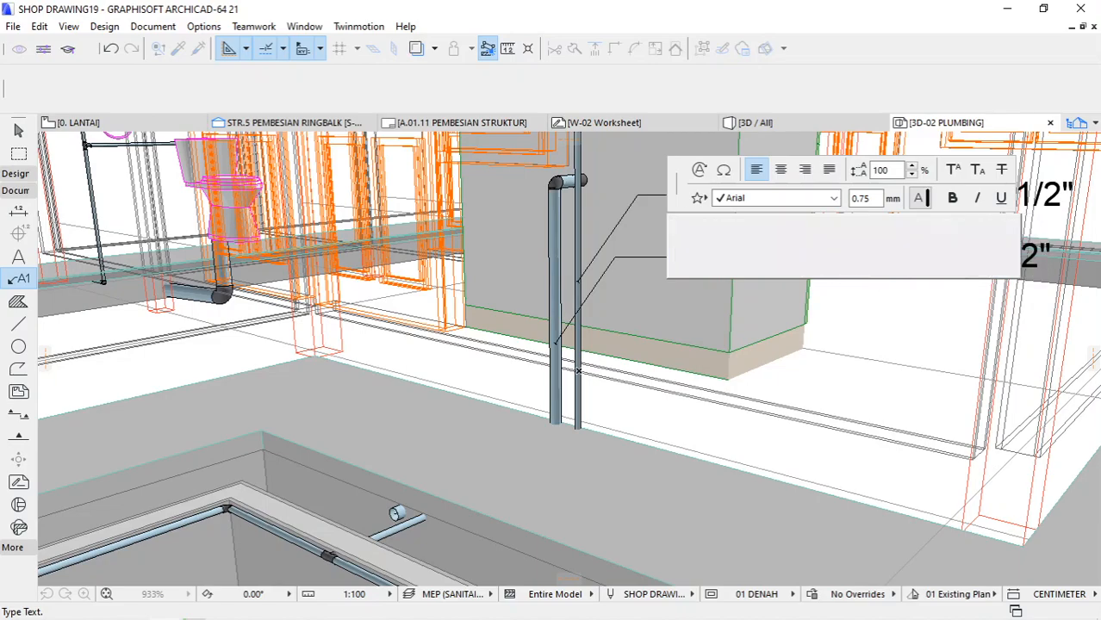
click(944, 310)
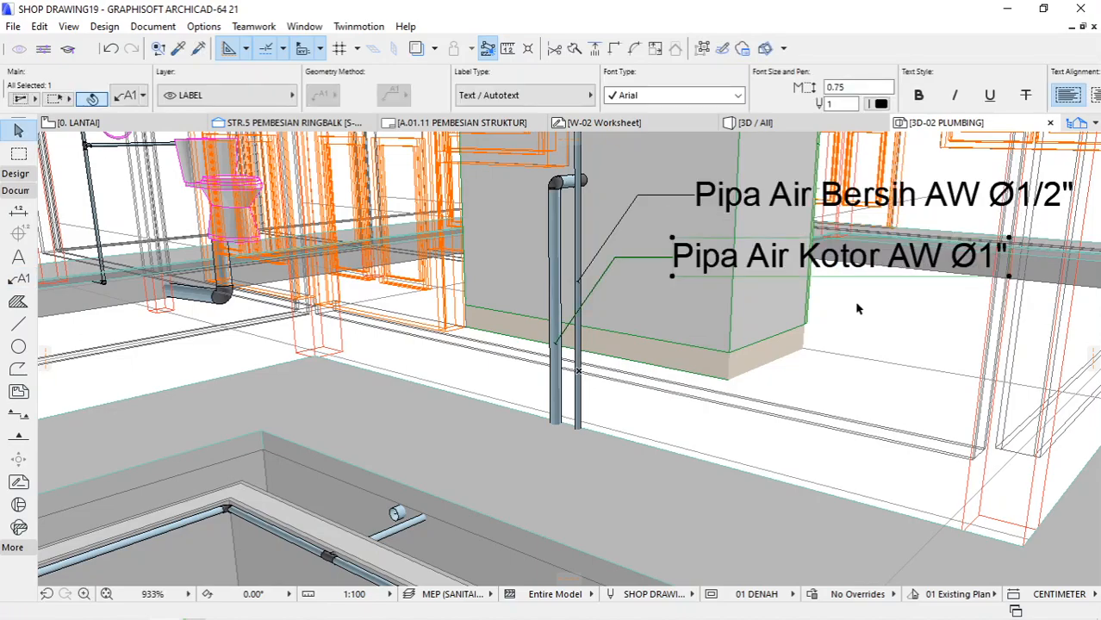
Step: Open the Organizer and show the project map beside the view map, down to the last saved views
scroll(715, 349, down, 1)
scroll(715, 348, down, 3)
scroll(805, 332, up, 1)
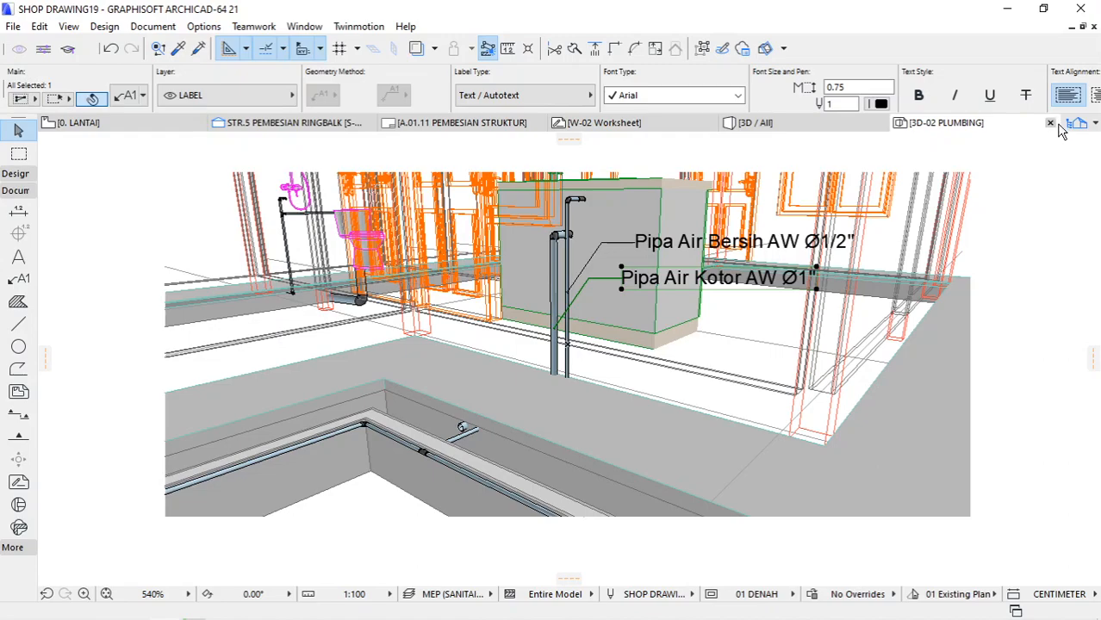
click(1072, 125)
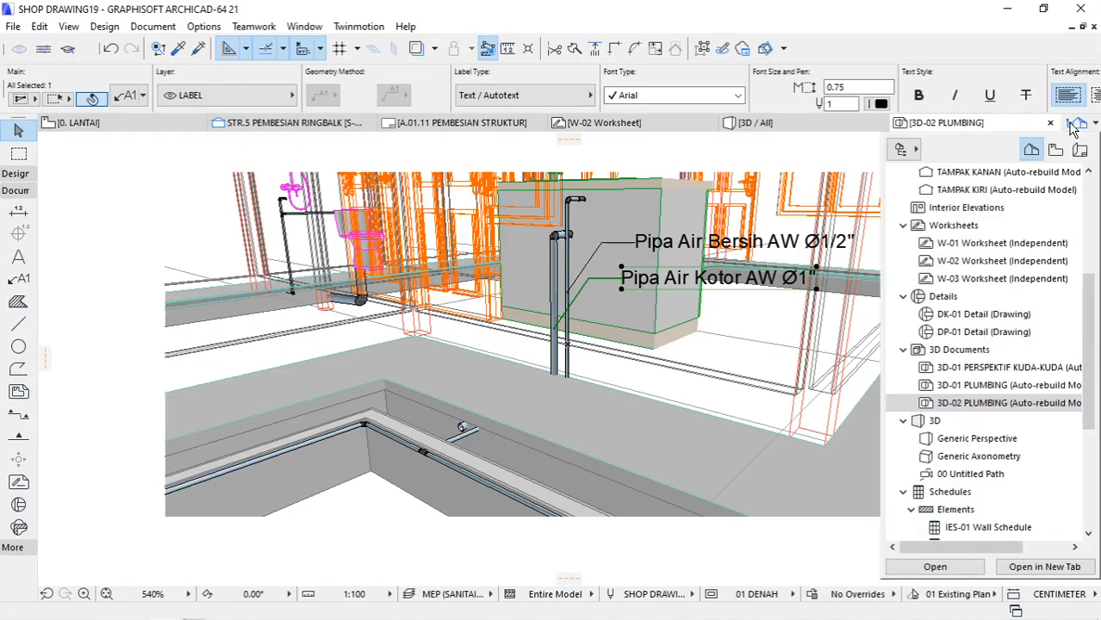
click(905, 148)
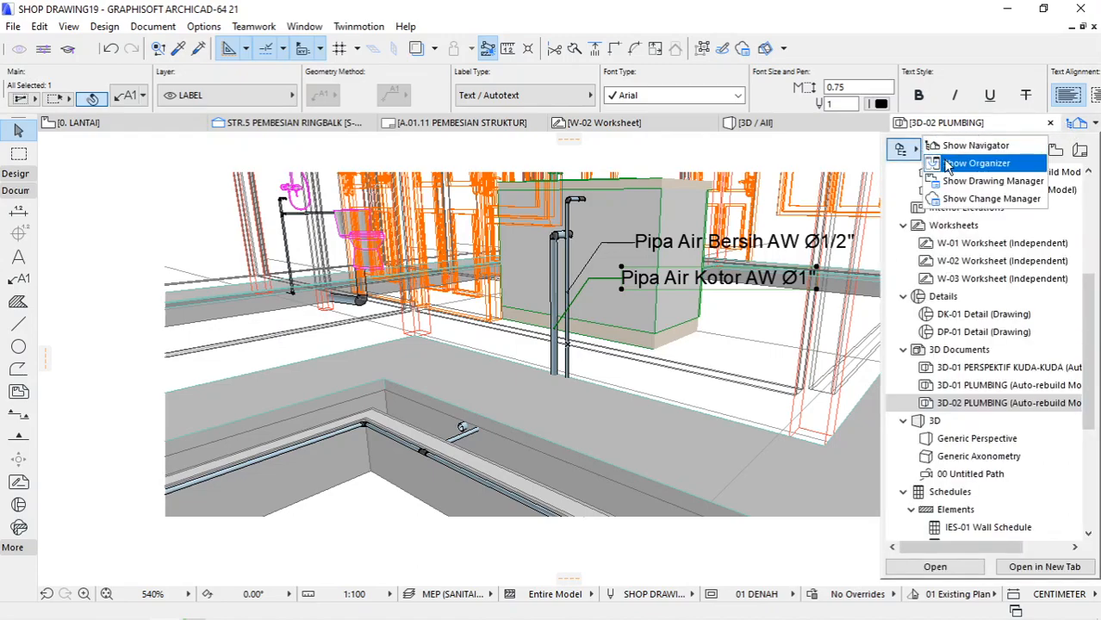
click(947, 169)
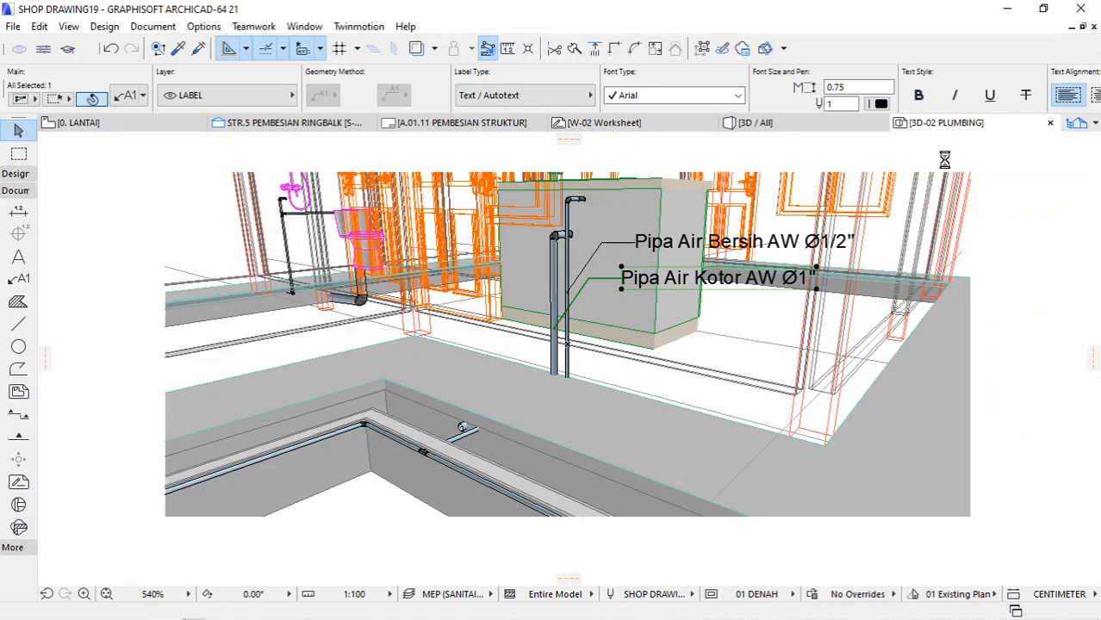
drag(641, 146, 982, 41)
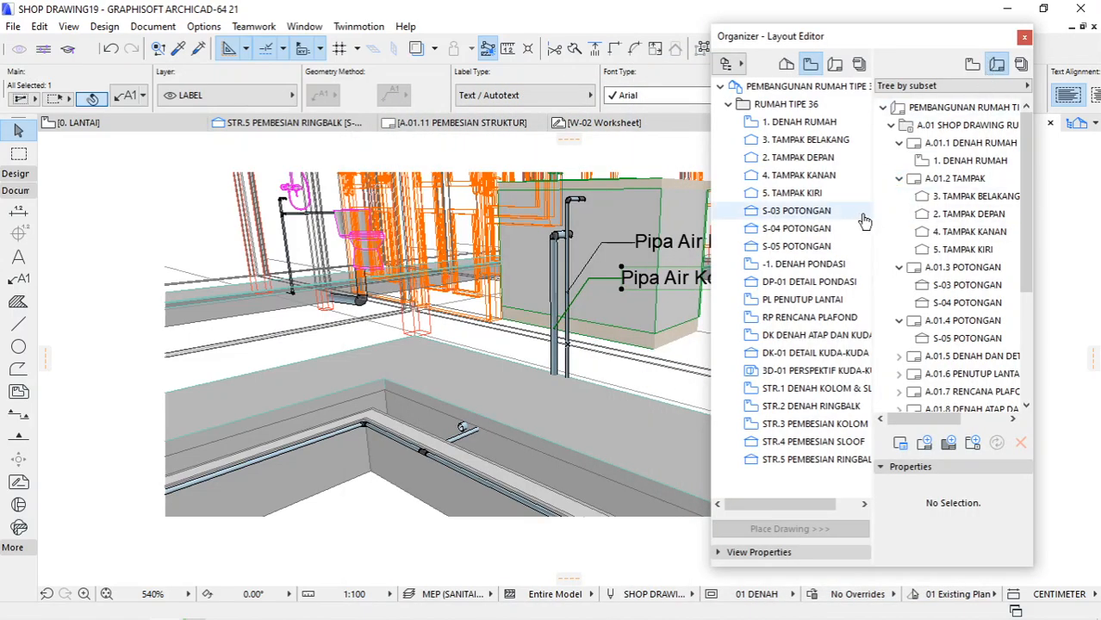
click(786, 64)
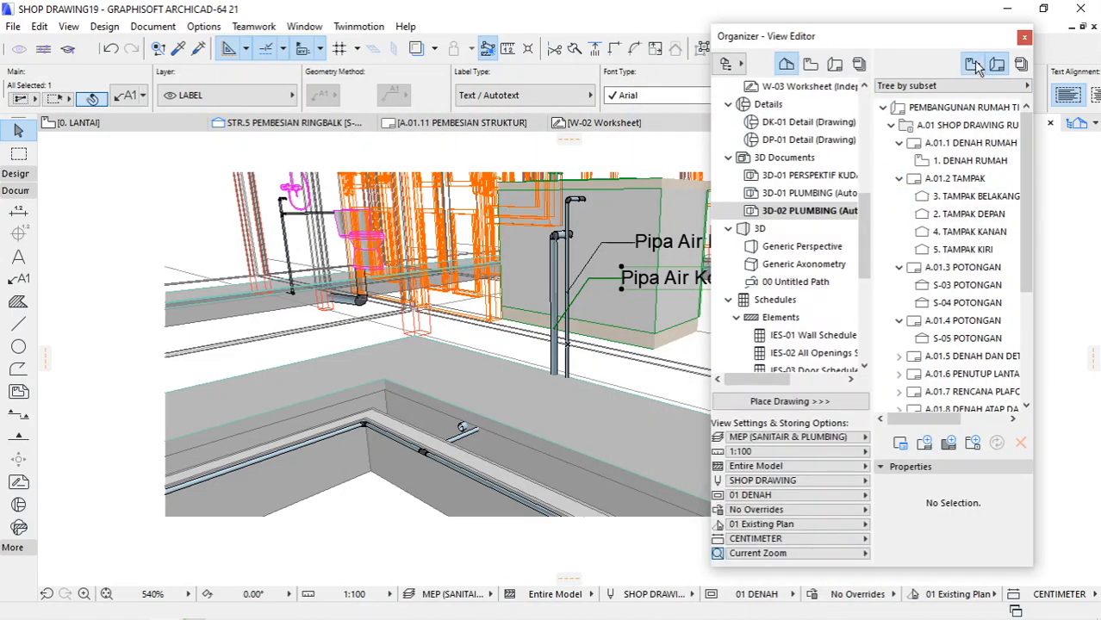
click(972, 64)
drag(1024, 193, 1029, 312)
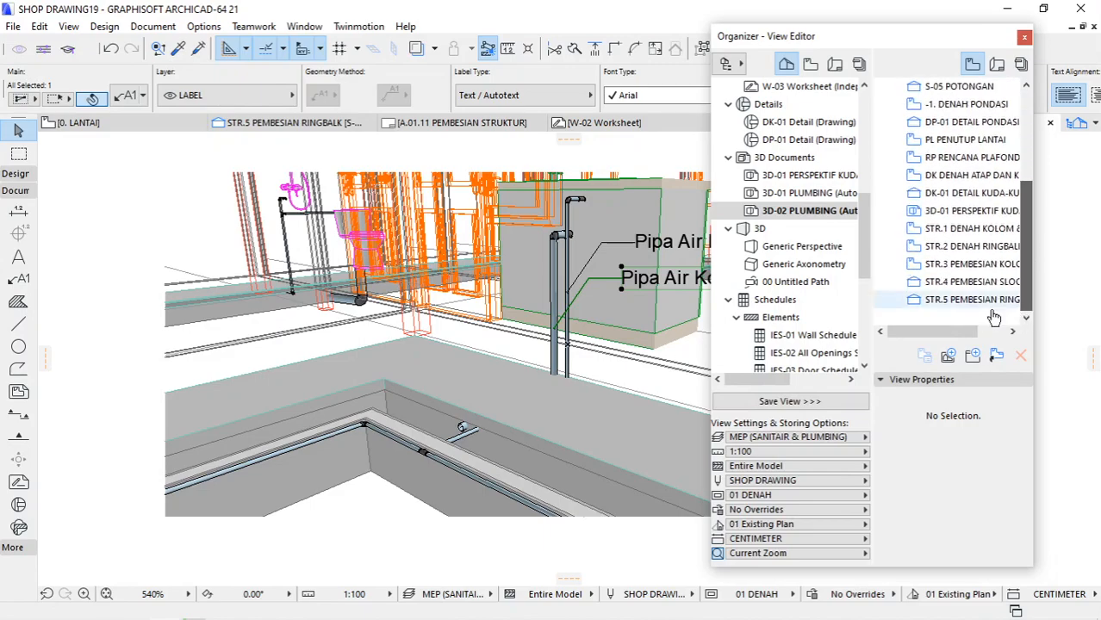
Step: Save the 0. LANTAI story as a view at the end of the view map and open that view
scroll(812, 196, up, 1)
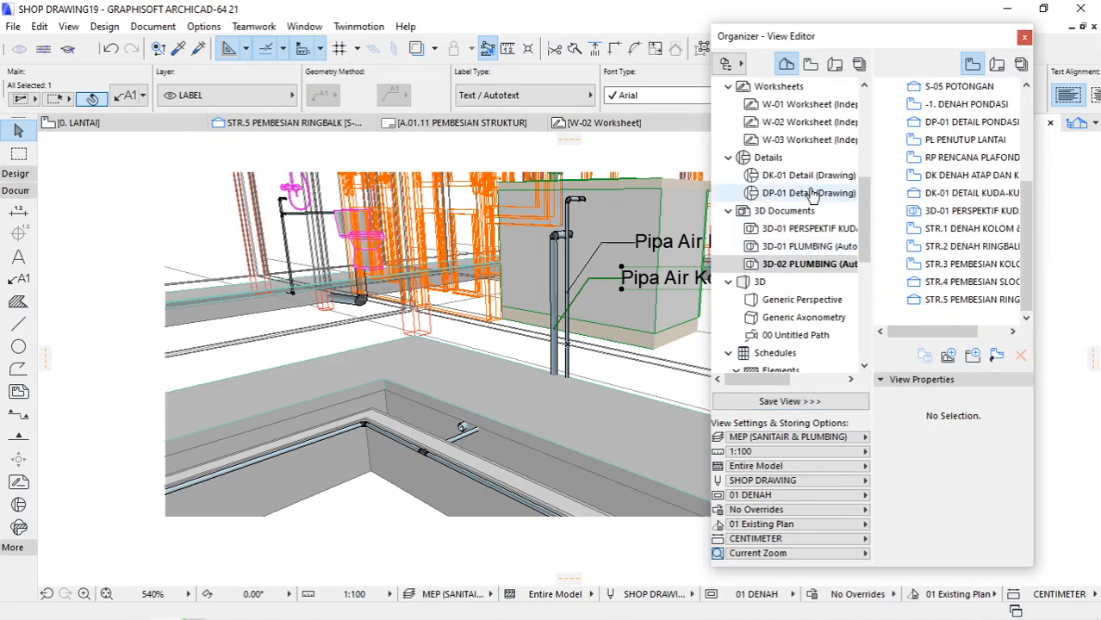
scroll(813, 195, up, 5)
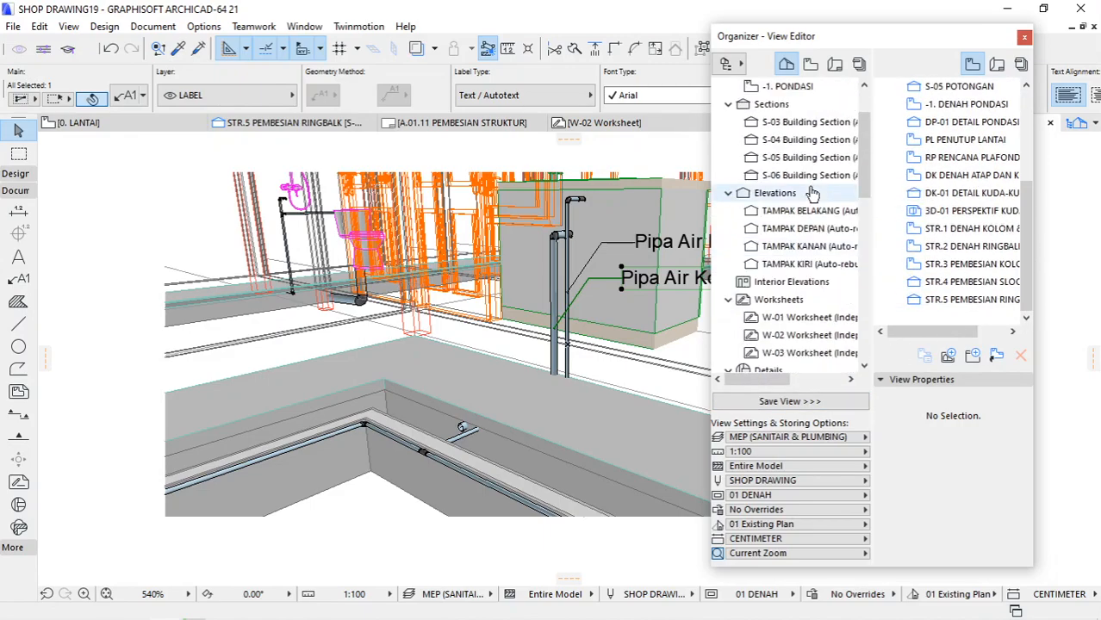
click(808, 141)
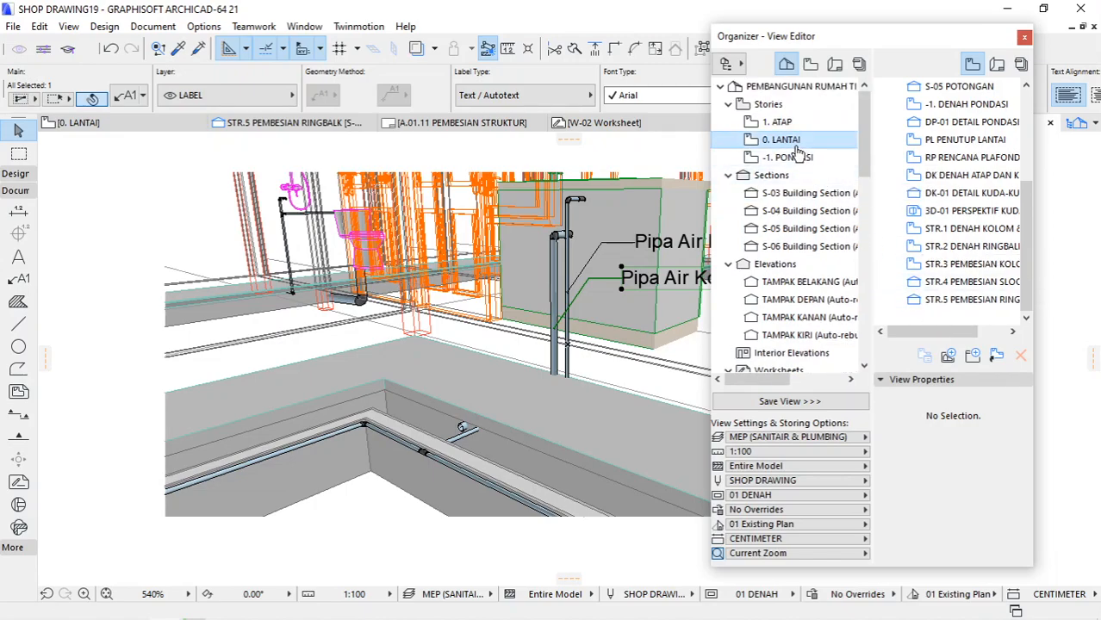
drag(784, 146, 948, 322)
double_click(948, 301)
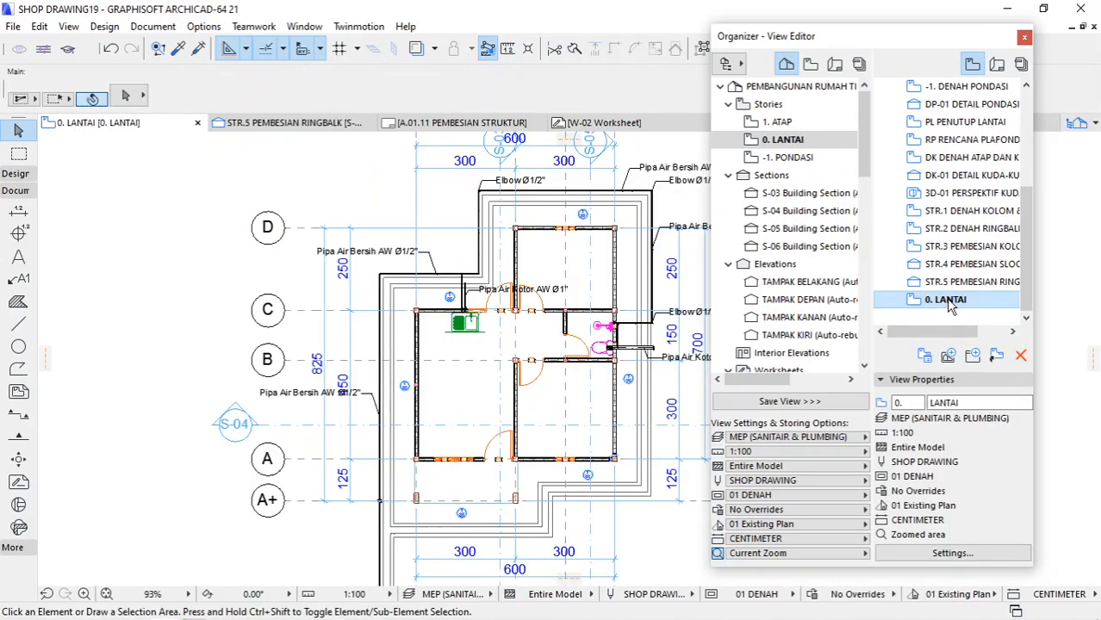
Step: Set the new 0. LANTAI view's layer combination to MEP (SANITAIR & PLUMBING) in its view settings
right_click(948, 300)
click(954, 558)
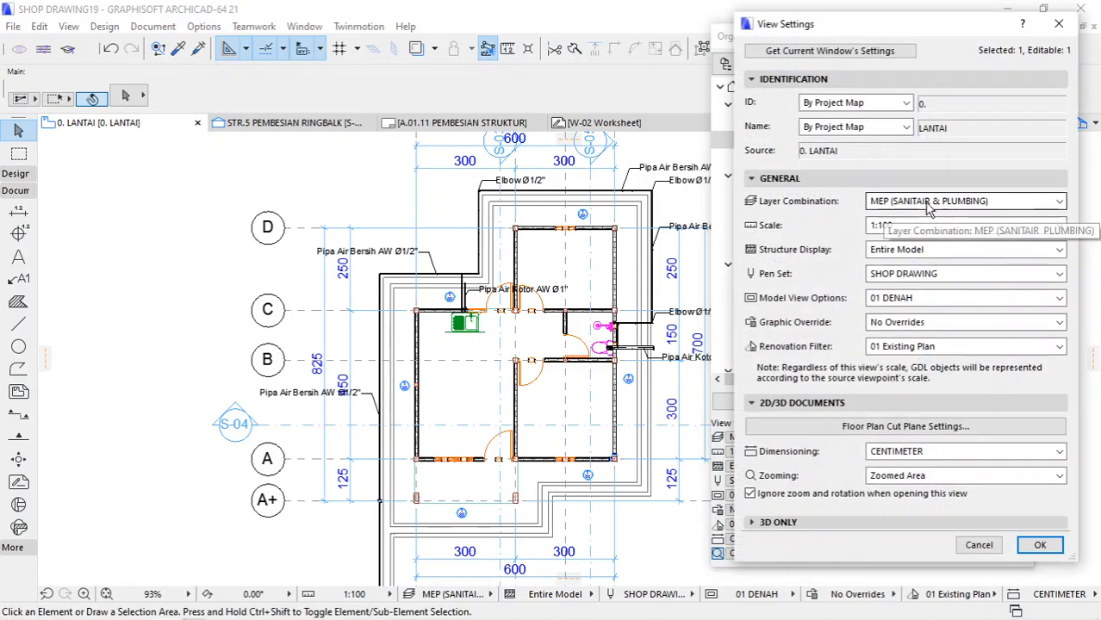
click(926, 201)
click(926, 347)
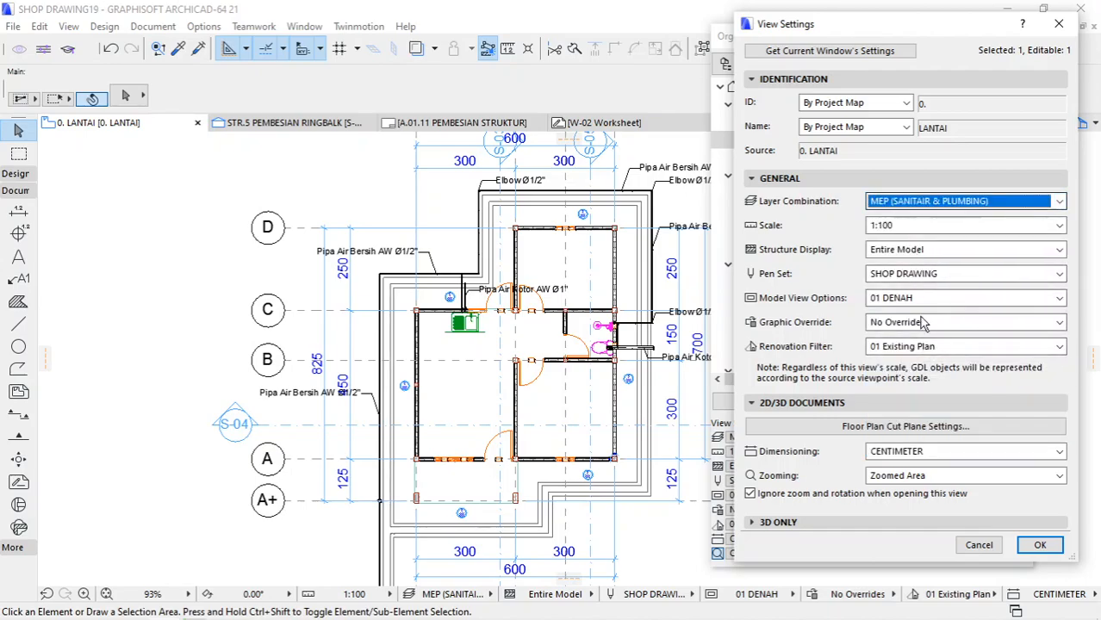
click(1037, 544)
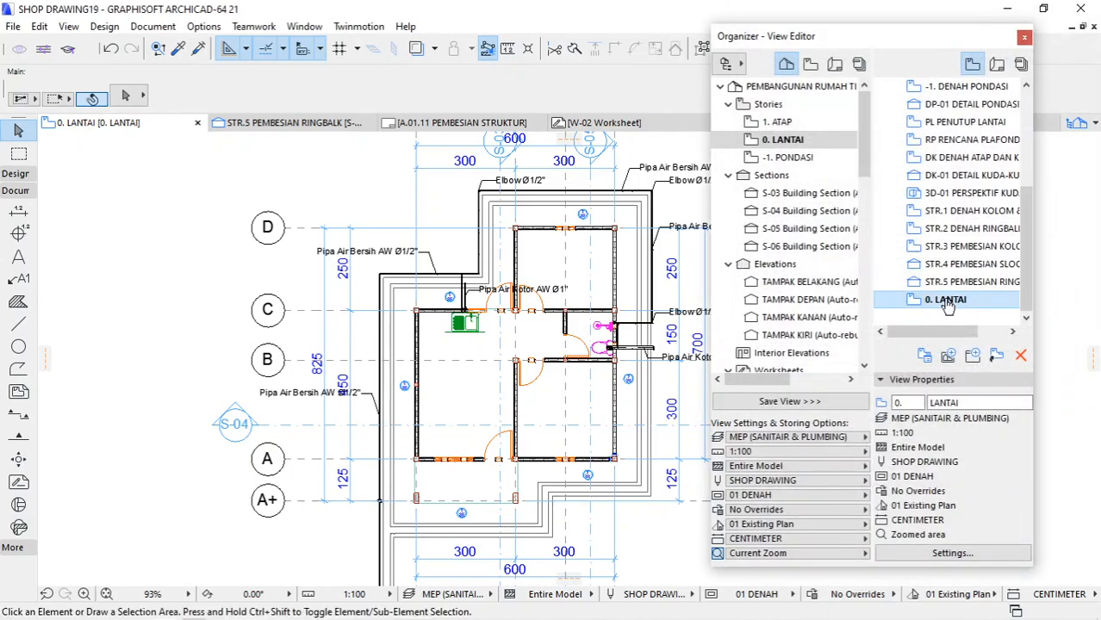
Step: Rename the new floor plan view with ID MEP.01 and name DENAH PLUMBING
right_click(946, 301)
click(926, 354)
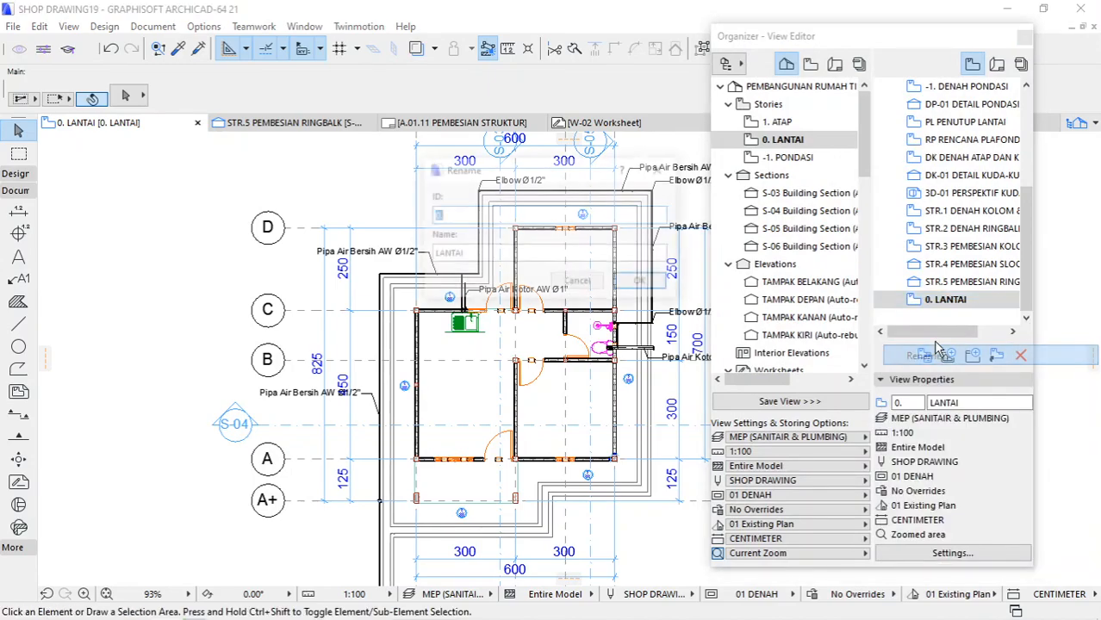
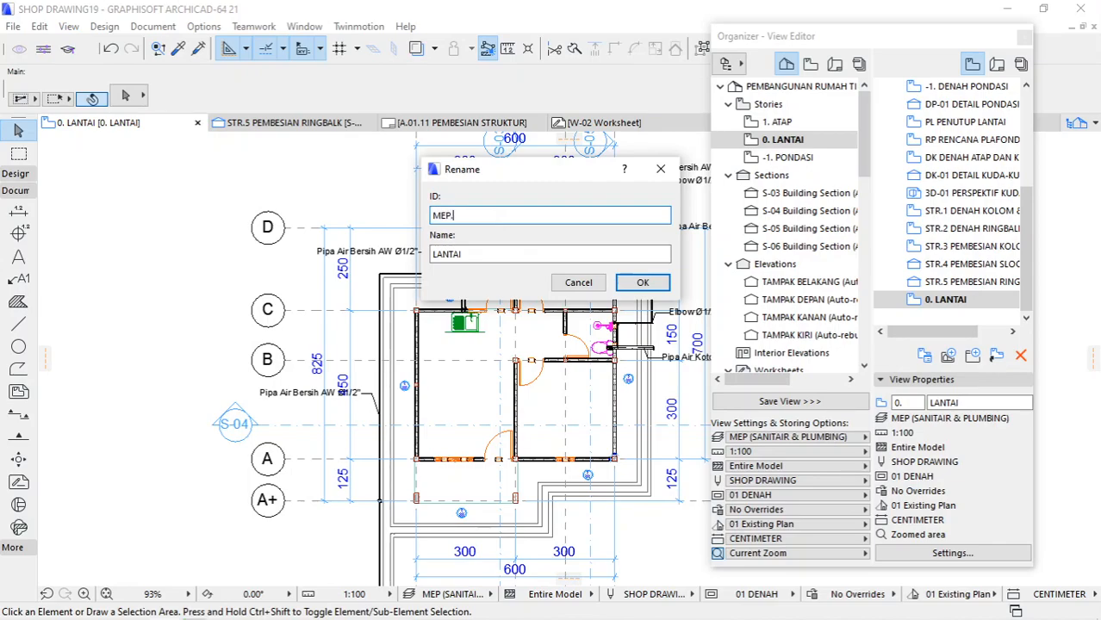
click(482, 254)
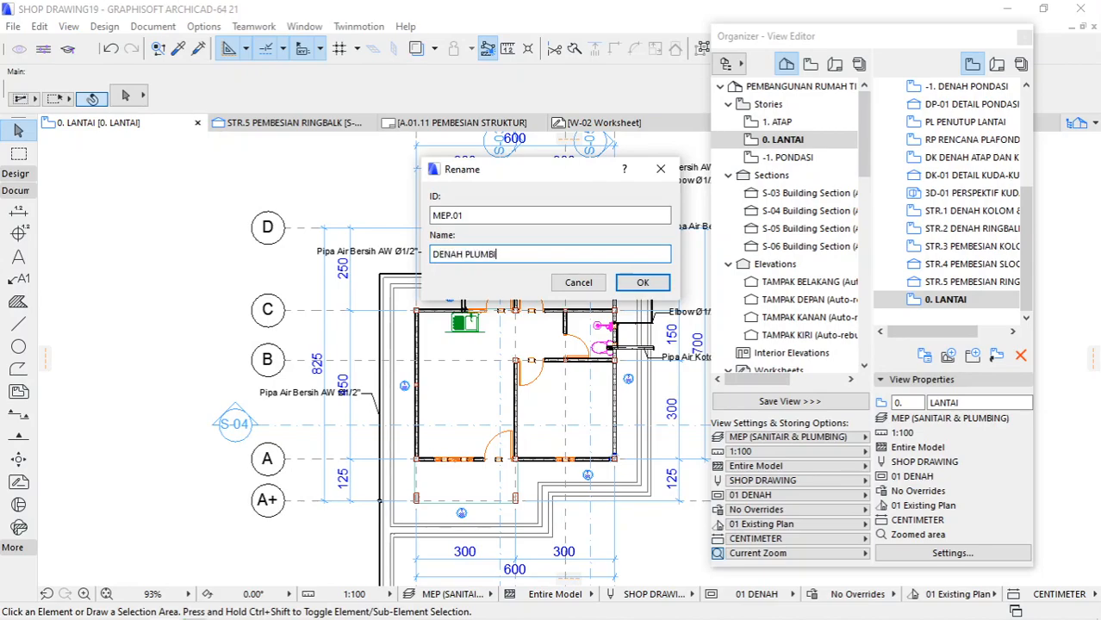
click(643, 283)
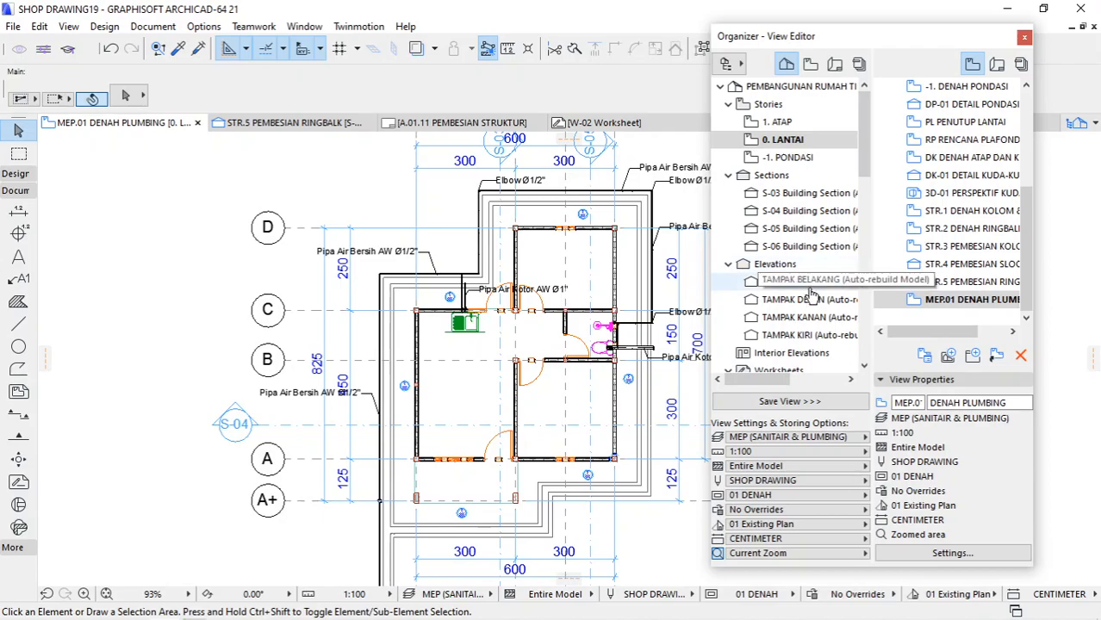
Step: Look through the worksheets W-01 and W-02 in the project map to check their contents
scroll(814, 306, down, 1)
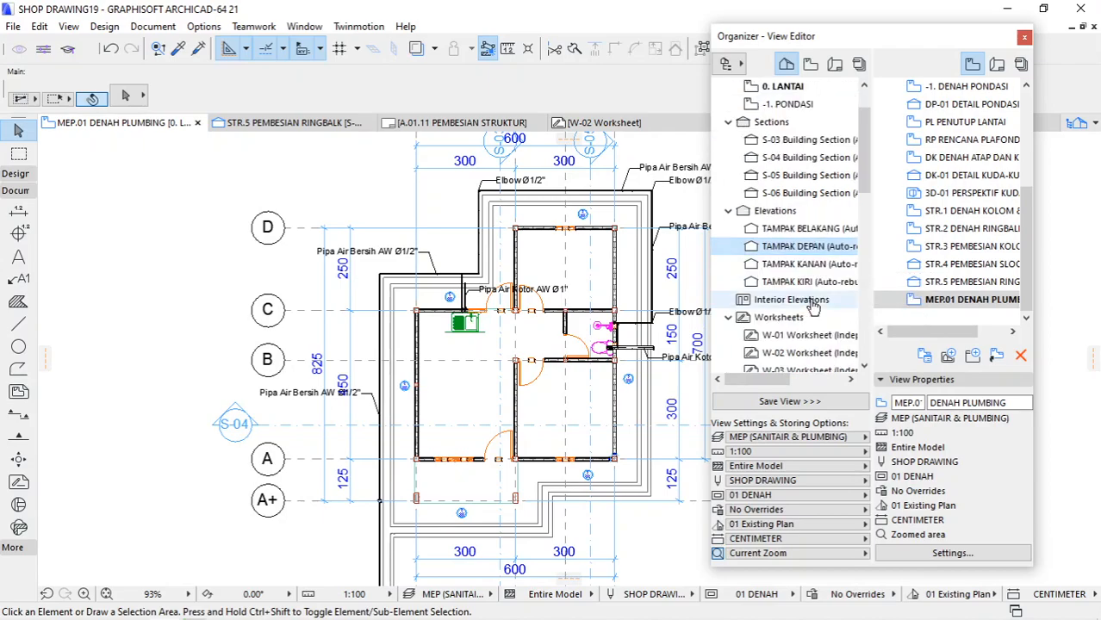
scroll(814, 306, down, 1)
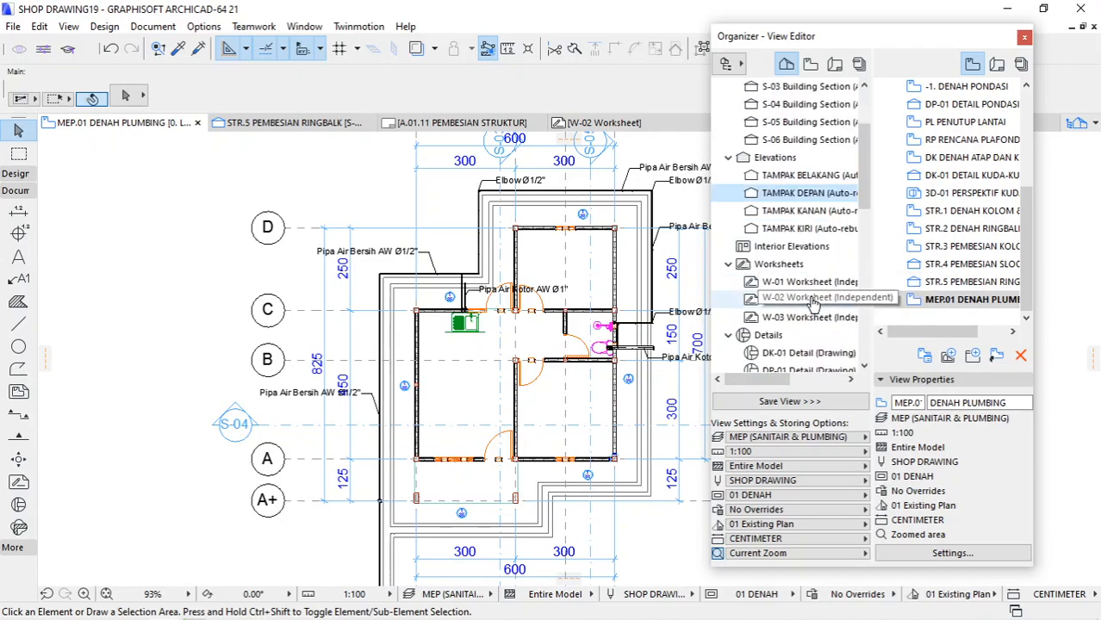
click(812, 304)
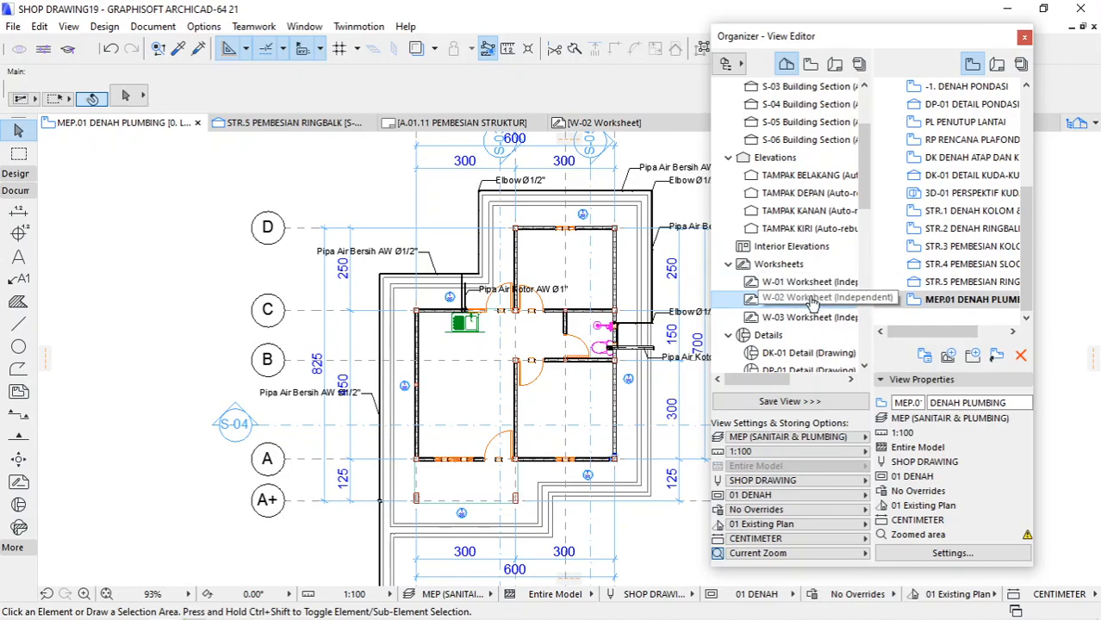
double_click(812, 291)
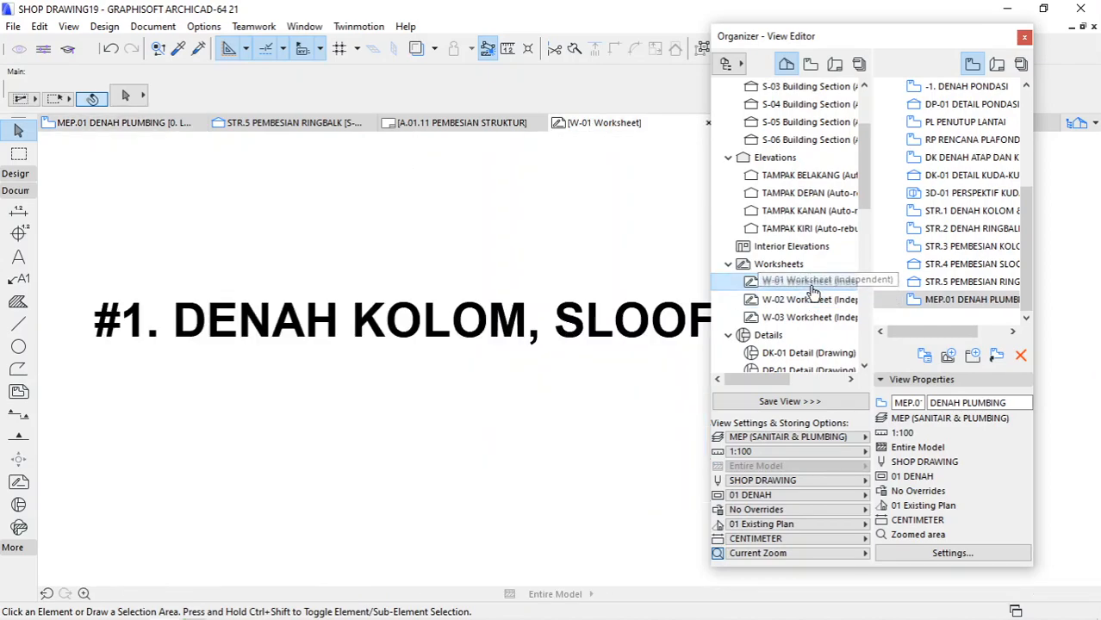
double_click(812, 302)
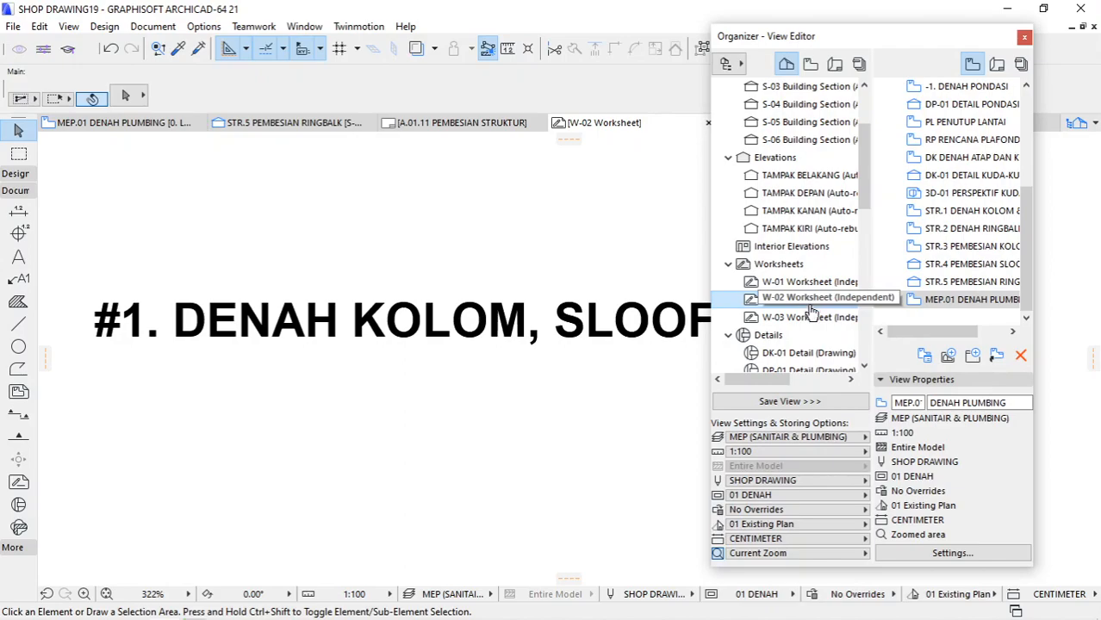
scroll(806, 250, up, 1)
scroll(800, 267, down, 4)
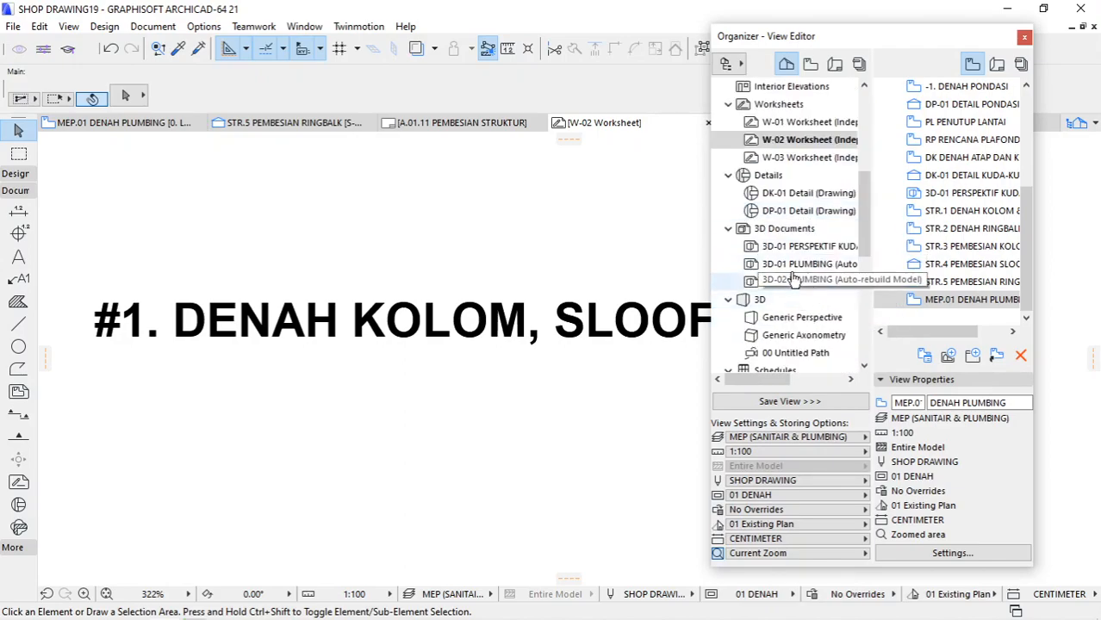
Step: Save the 3D documents 3D-01 PLUMBING and 3D-02 PLUMBING as views after MEP.01, and open the 3D-02 PLUMBING view
click(793, 265)
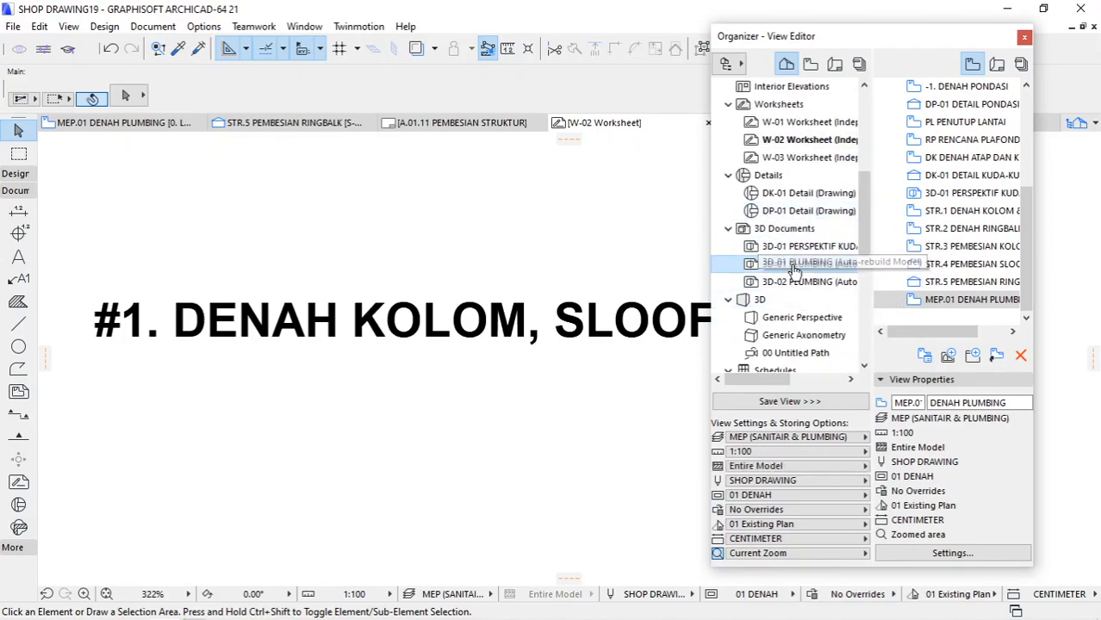
double_click(793, 267)
drag(797, 271, 942, 308)
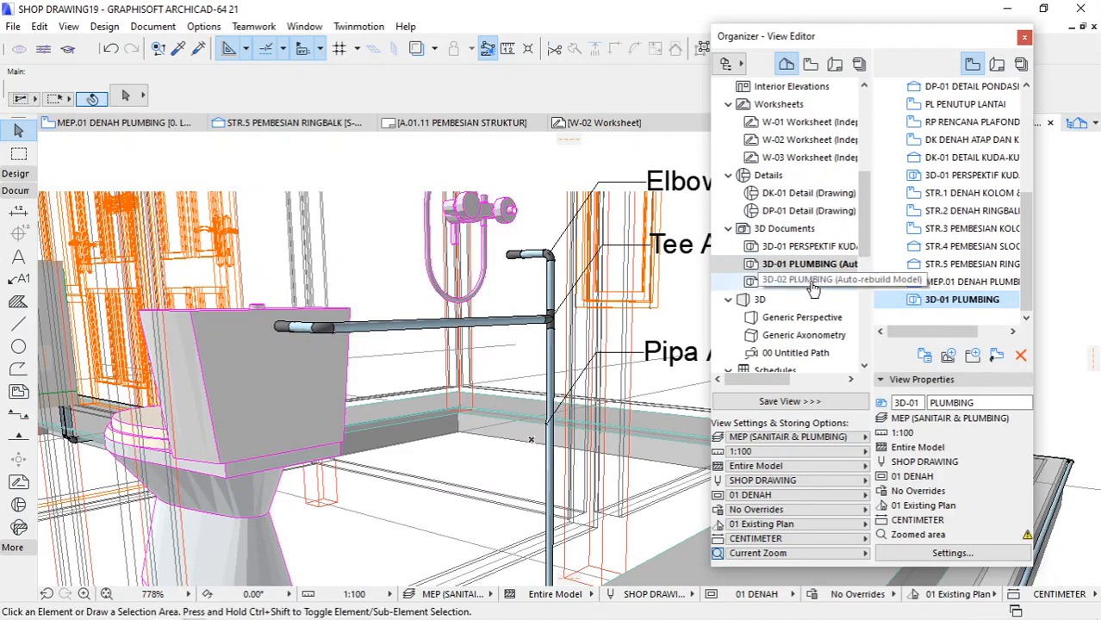
drag(793, 282, 935, 318)
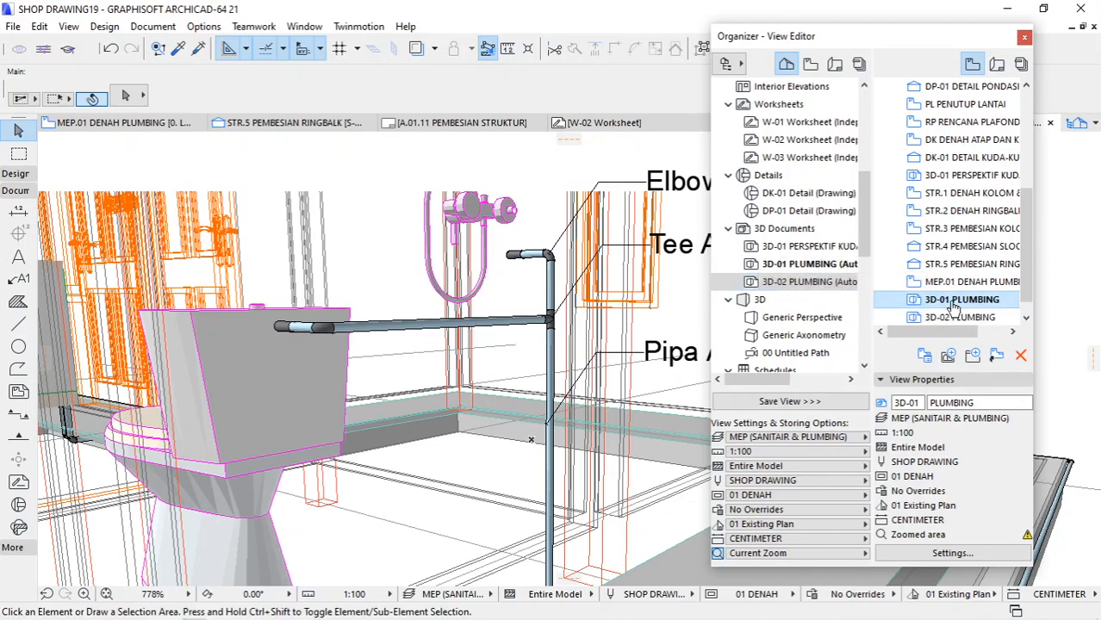
click(963, 315)
double_click(963, 299)
middle_drag(641, 274, 538, 289)
scroll(543, 290, up, 1)
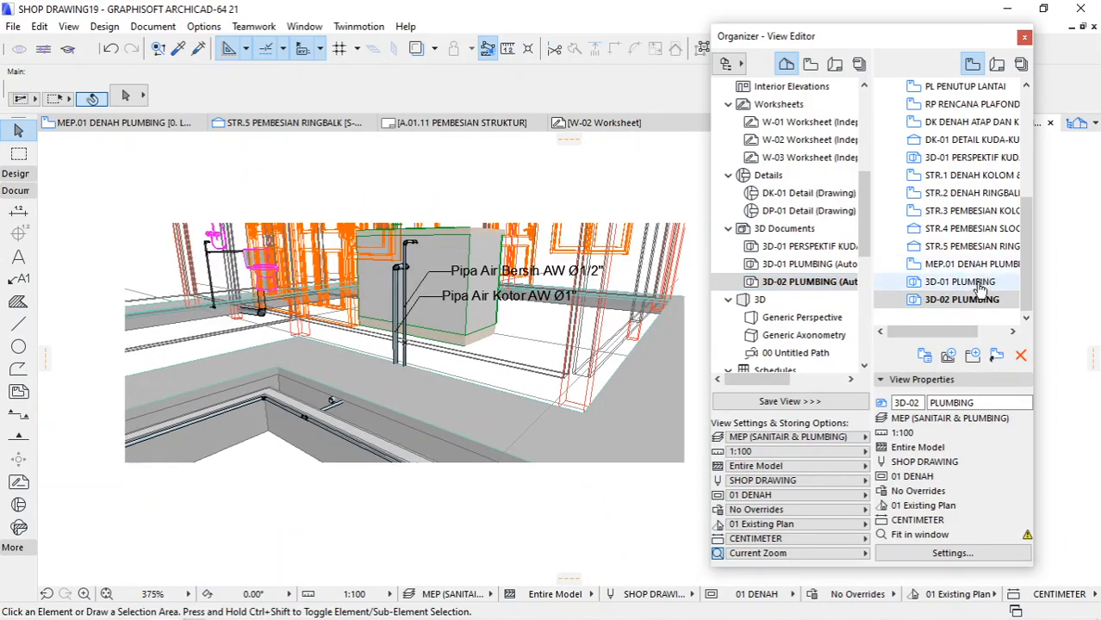
Step: Show the view map beside the layout book in the Organizer, down to the last layouts
click(810, 66)
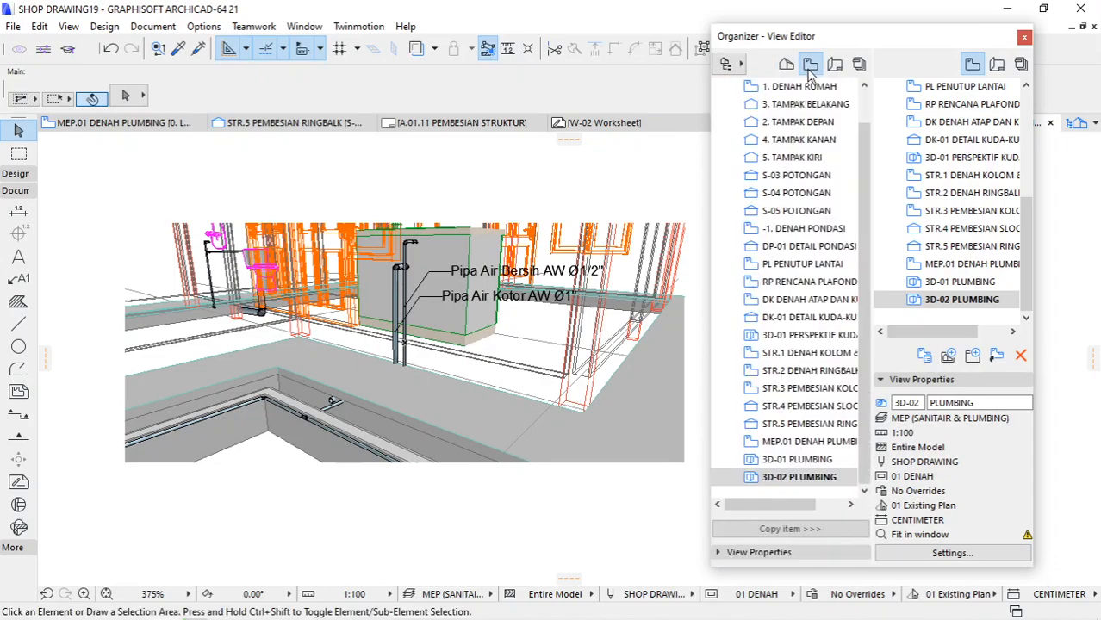
click(997, 65)
drag(1021, 170, 1025, 266)
Step: Create a layout named MEP - PLUMBING after A.01.11 PEMBESIAN STRUKTUR, using the A3 Landscape Costum master layout
click(991, 284)
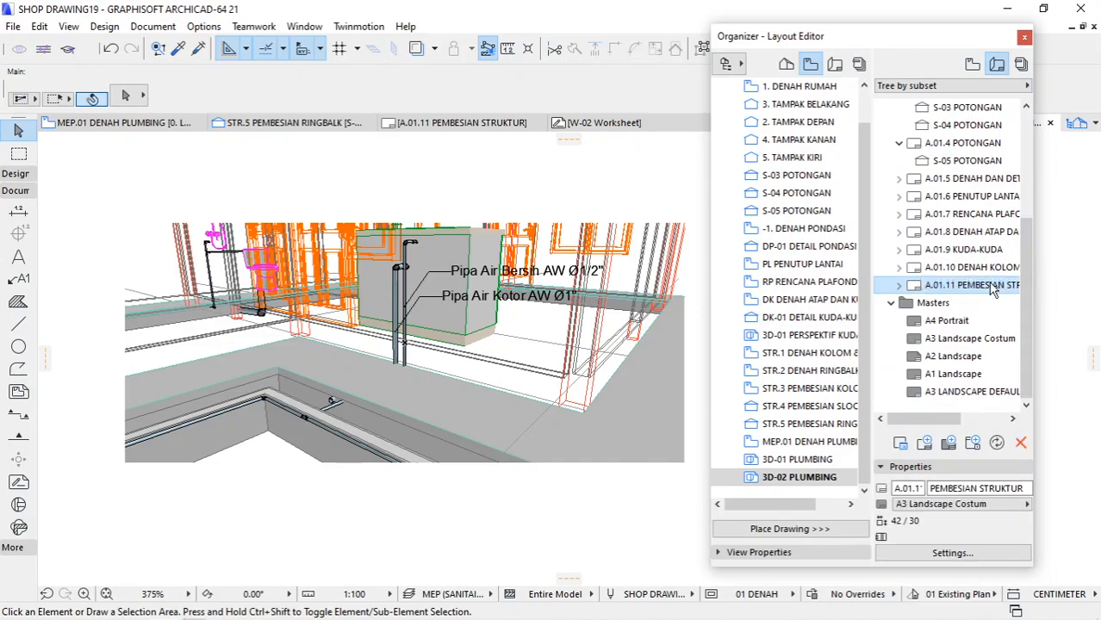
right_click(991, 289)
click(1002, 341)
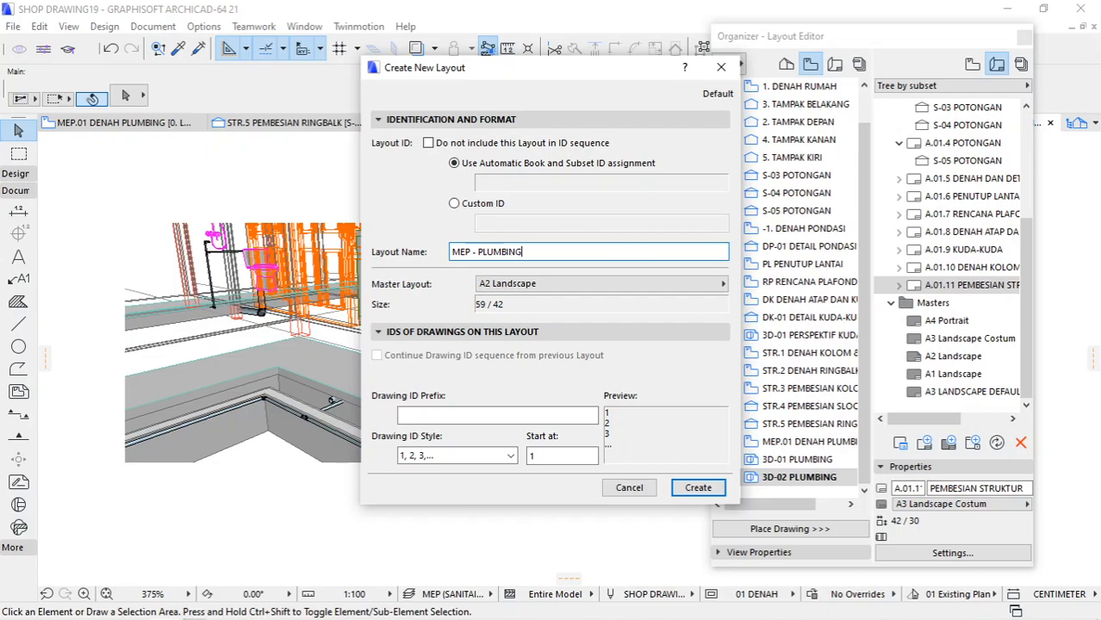
click(543, 284)
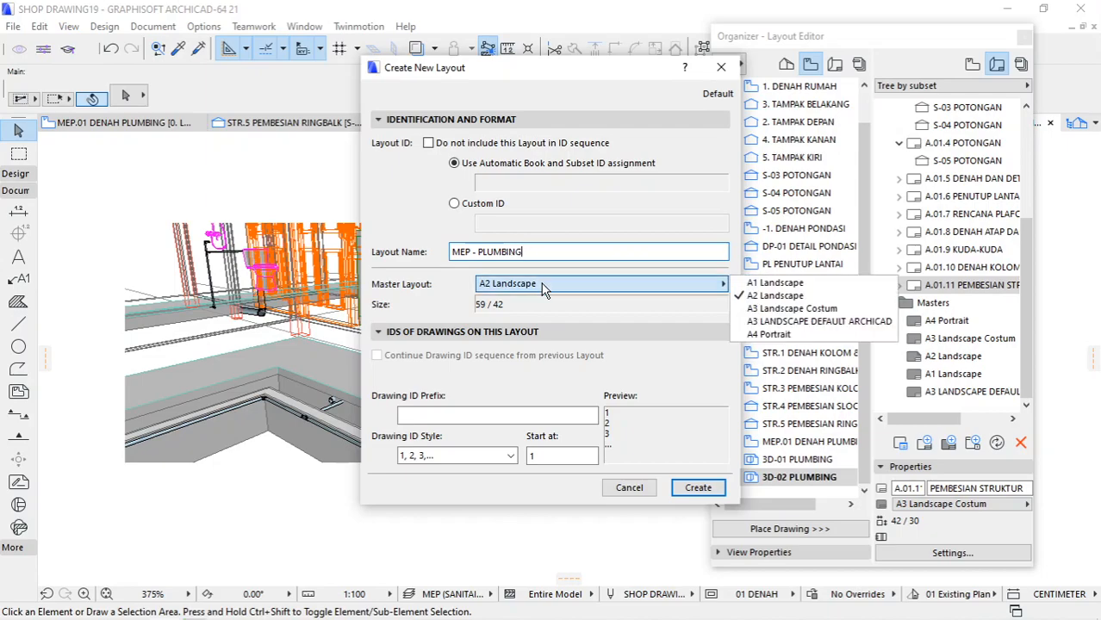
click(811, 310)
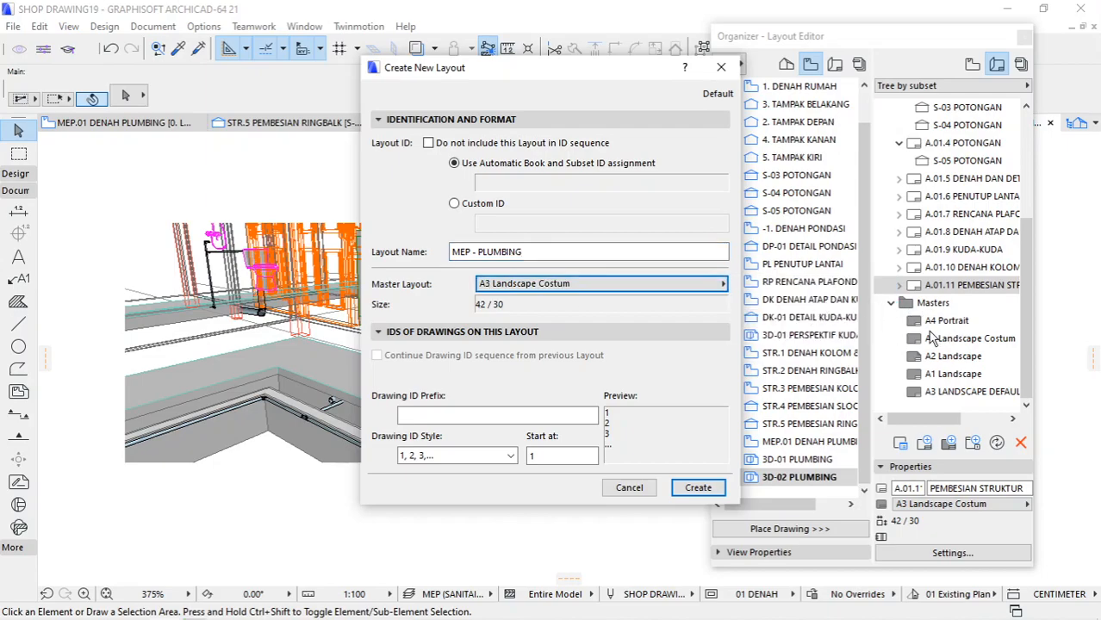
click(718, 489)
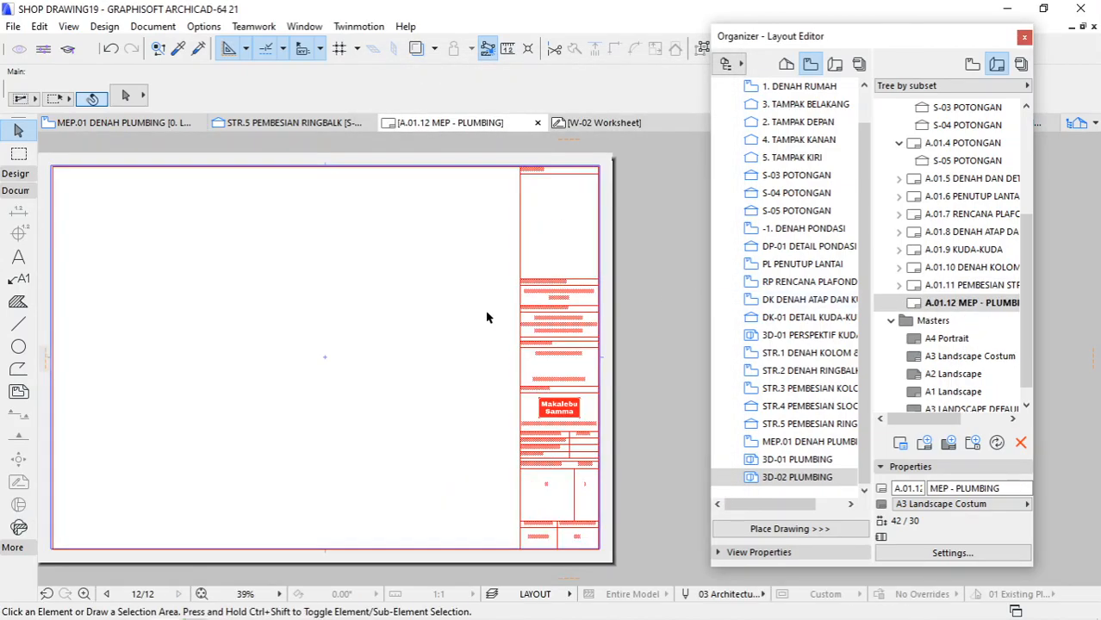
scroll(548, 270, down, 1)
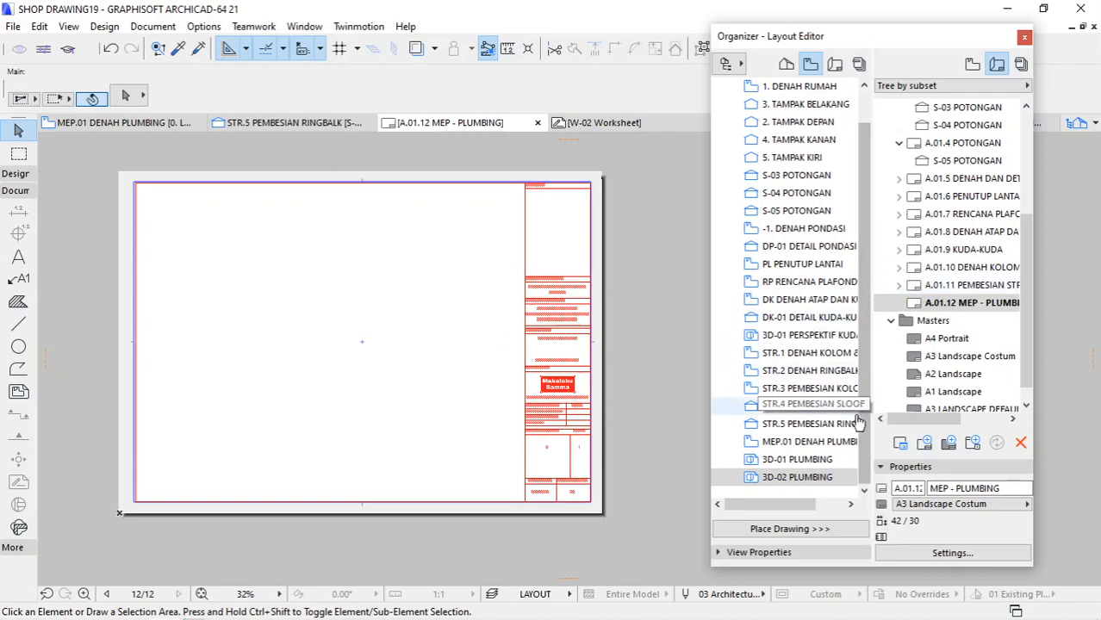
Step: Place the MEP.01 DENAH PLUMBING view on the layout, with its frame fitted to the drawing and title pen 1
drag(825, 443, 246, 298)
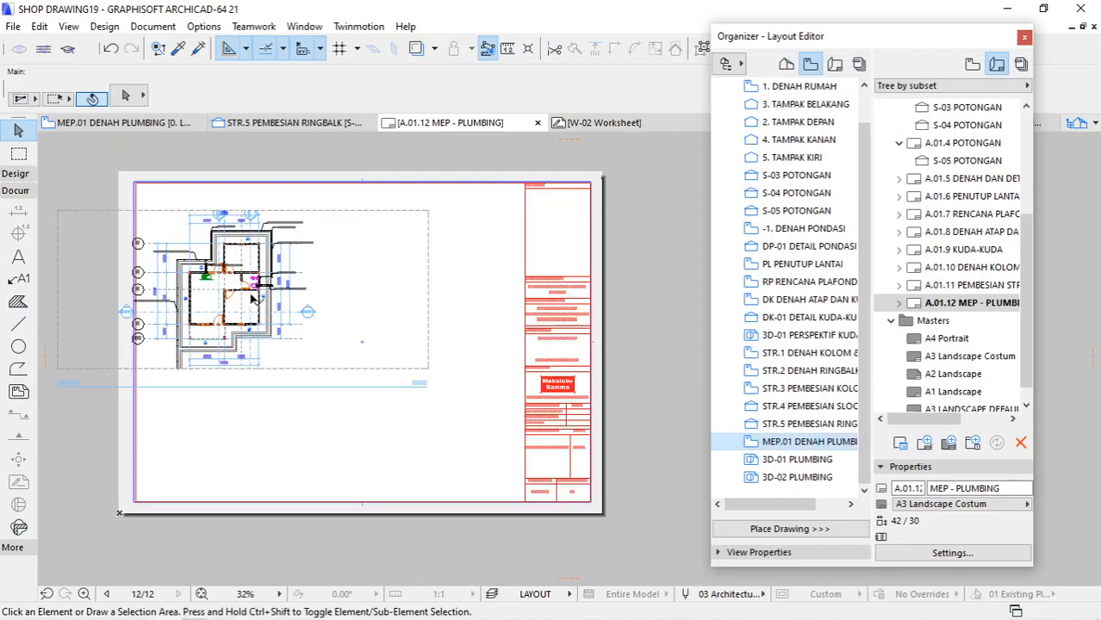
click(254, 299)
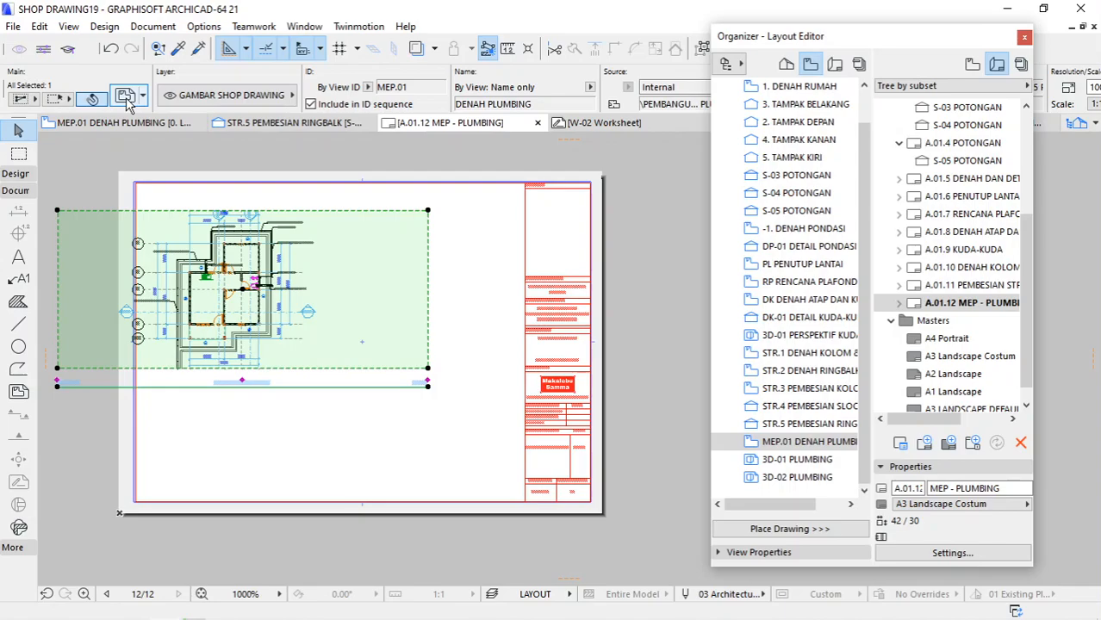
click(124, 97)
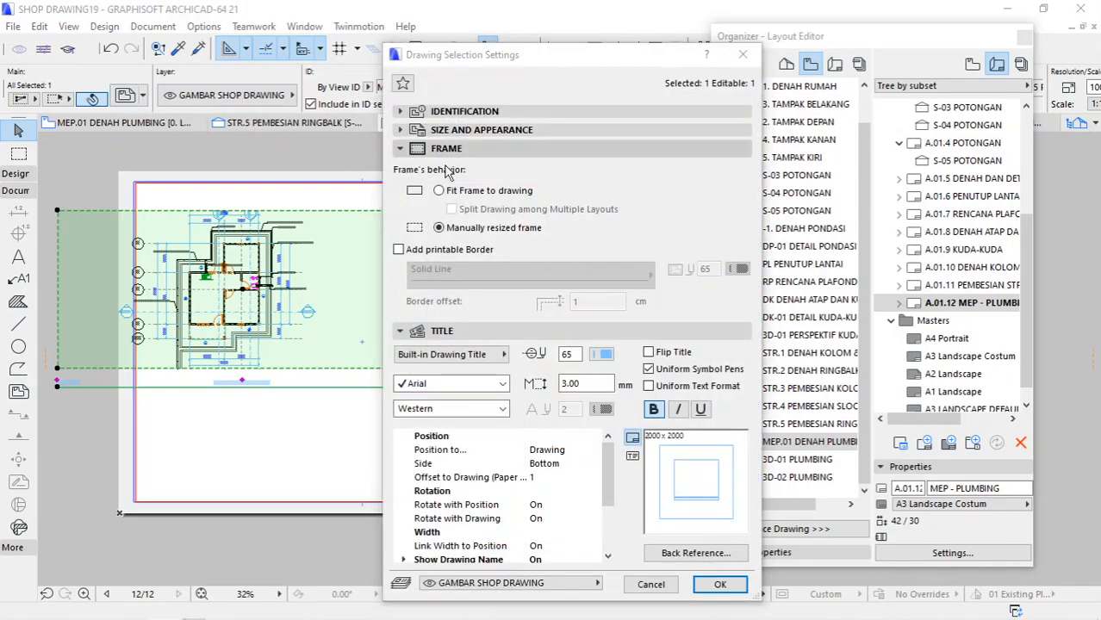
click(603, 354)
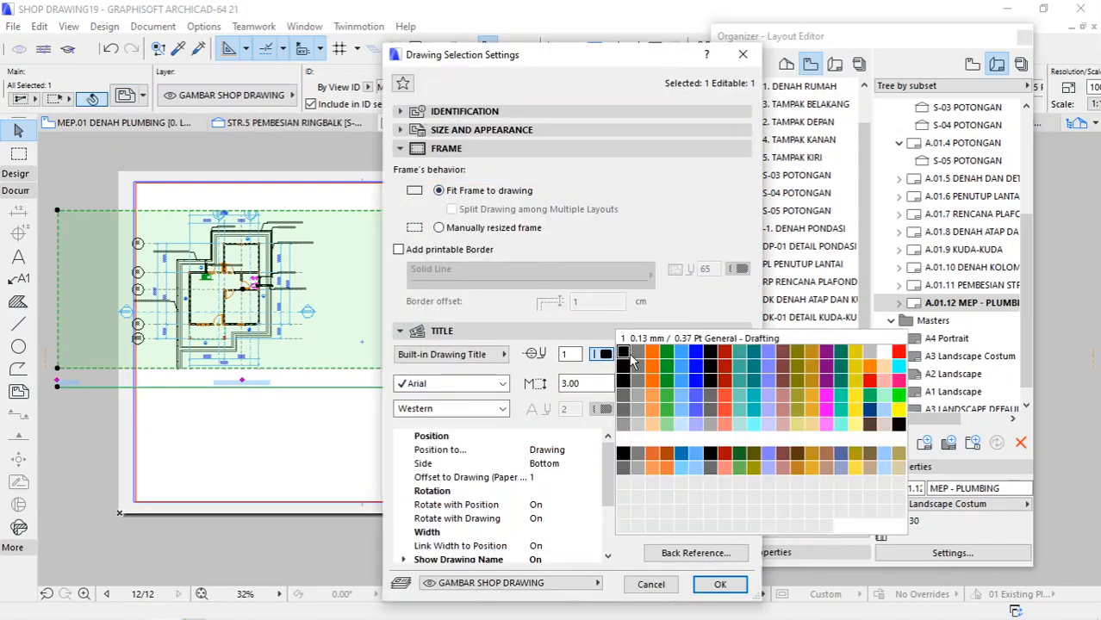
click(624, 357)
click(714, 585)
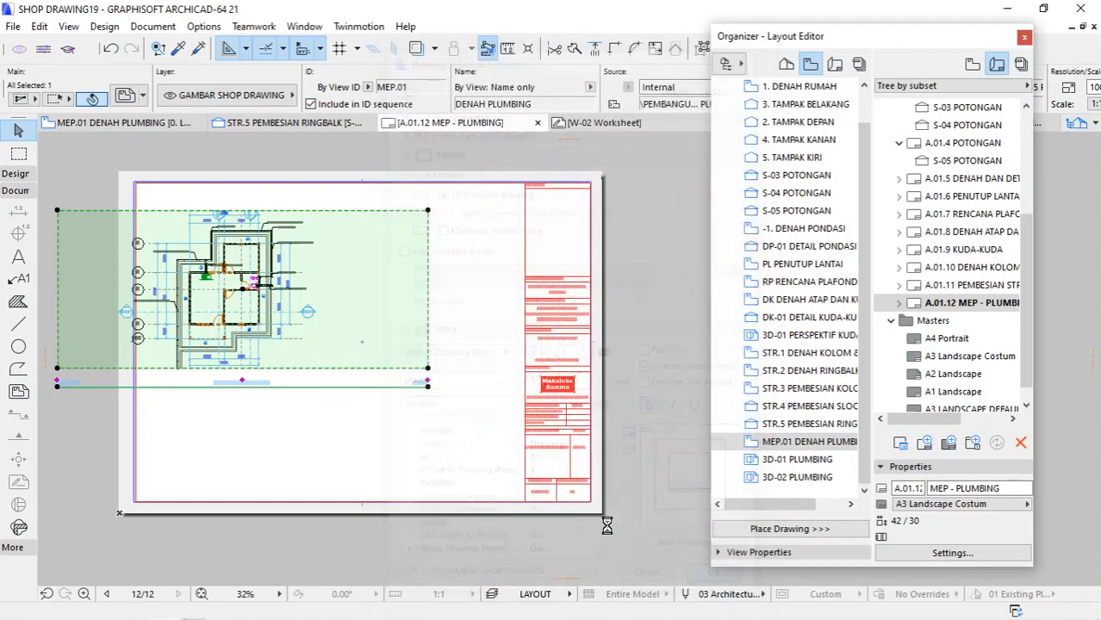
Step: Move the MEP.01 drawing inside the sheet border, leaving the area between it and the title block free
click(217, 292)
click(249, 298)
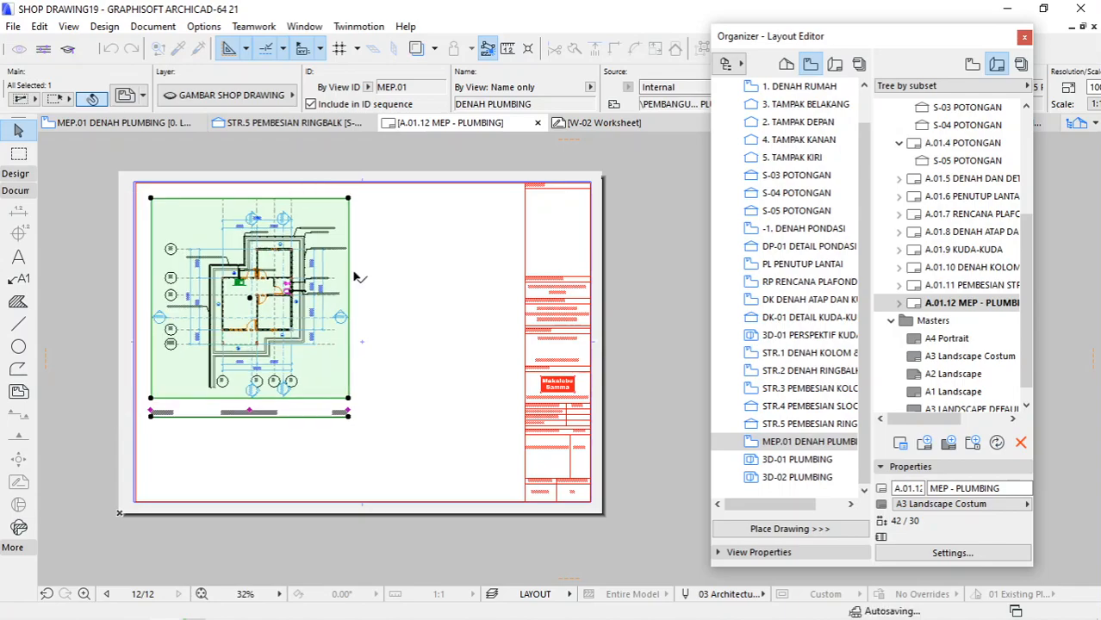
click(255, 328)
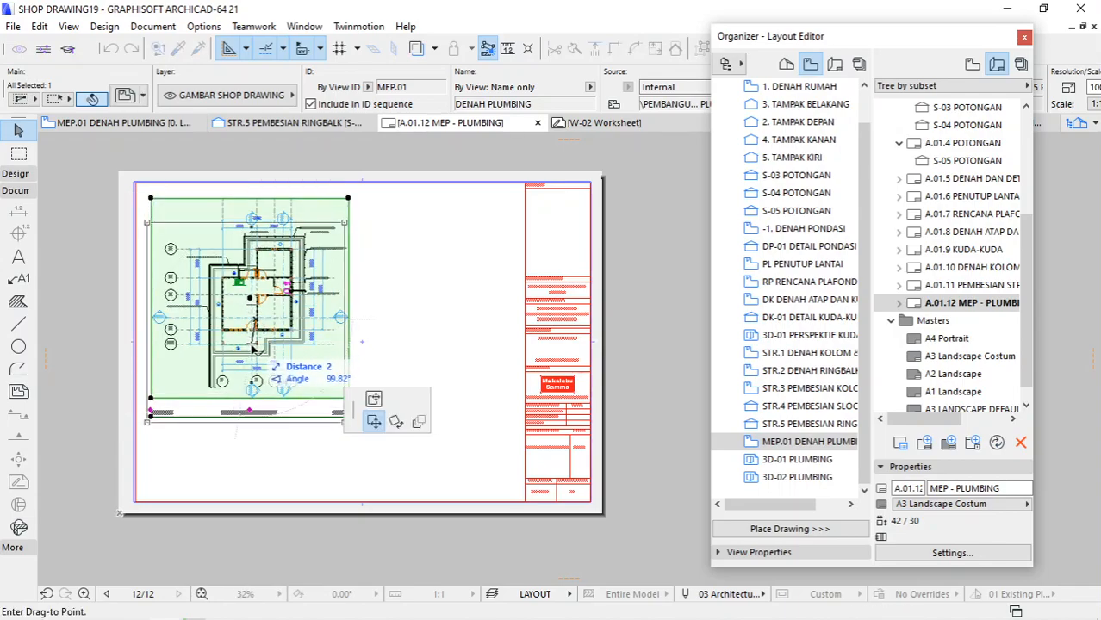
click(253, 352)
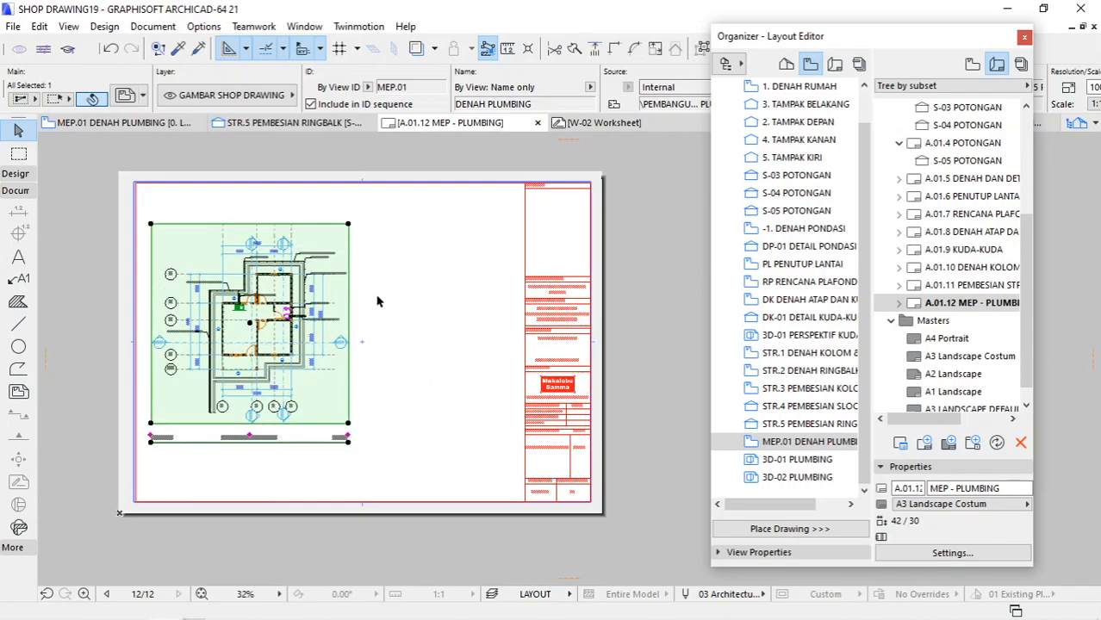
click(379, 297)
scroll(342, 333, up, 1)
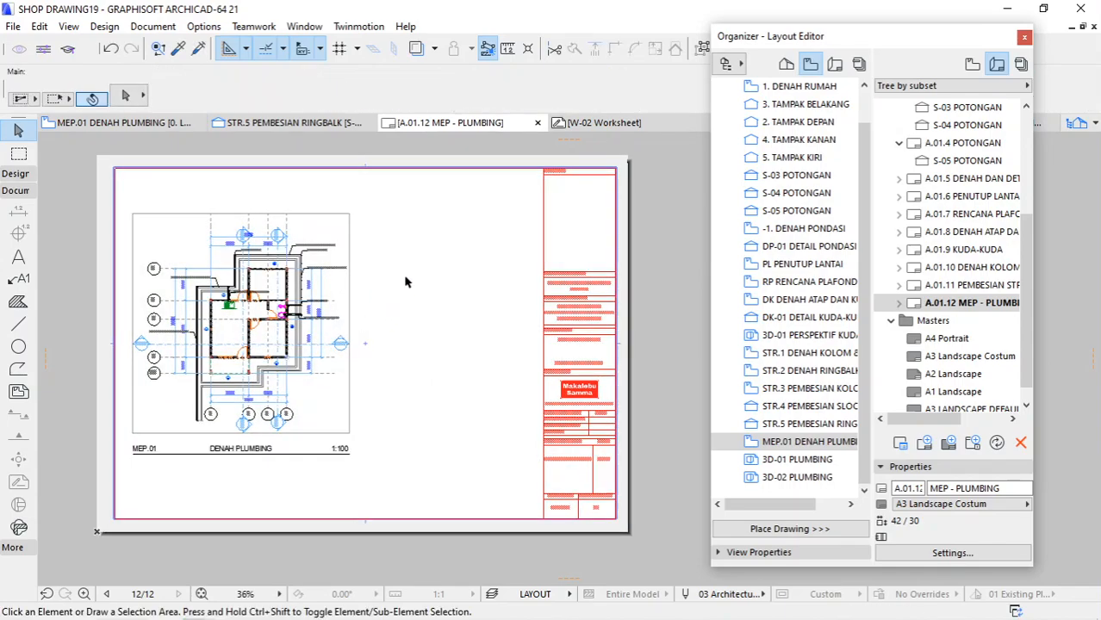
Step: Place the 3D-01 PLUMBING view between the plan and the title block and set its title pen to 1
drag(808, 459, 457, 257)
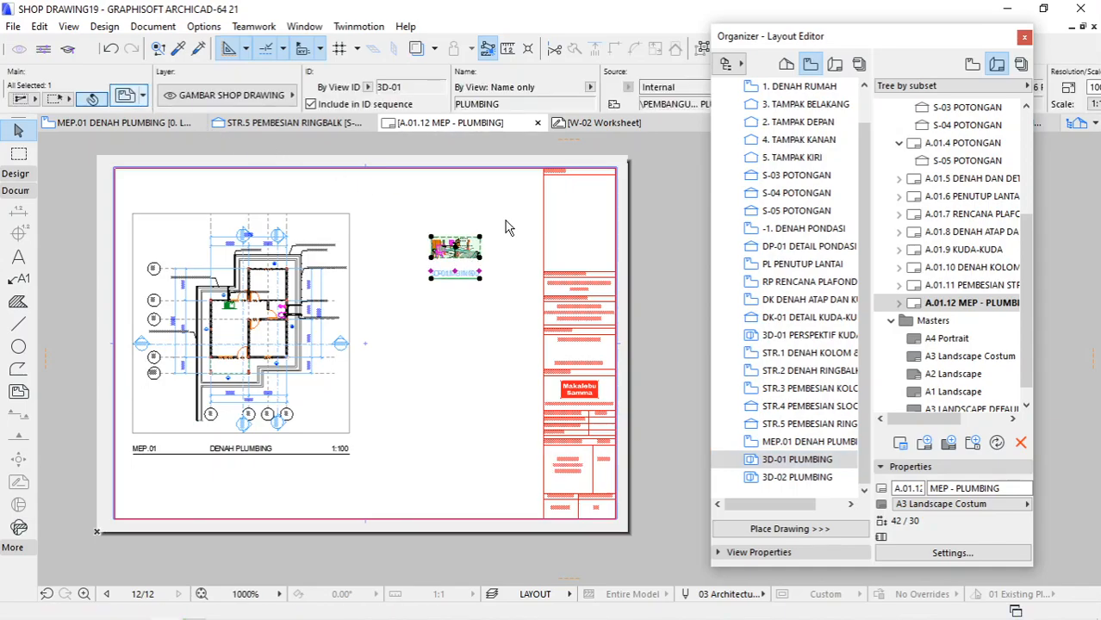
key(ctrl+t)
click(487, 197)
click(602, 354)
click(620, 349)
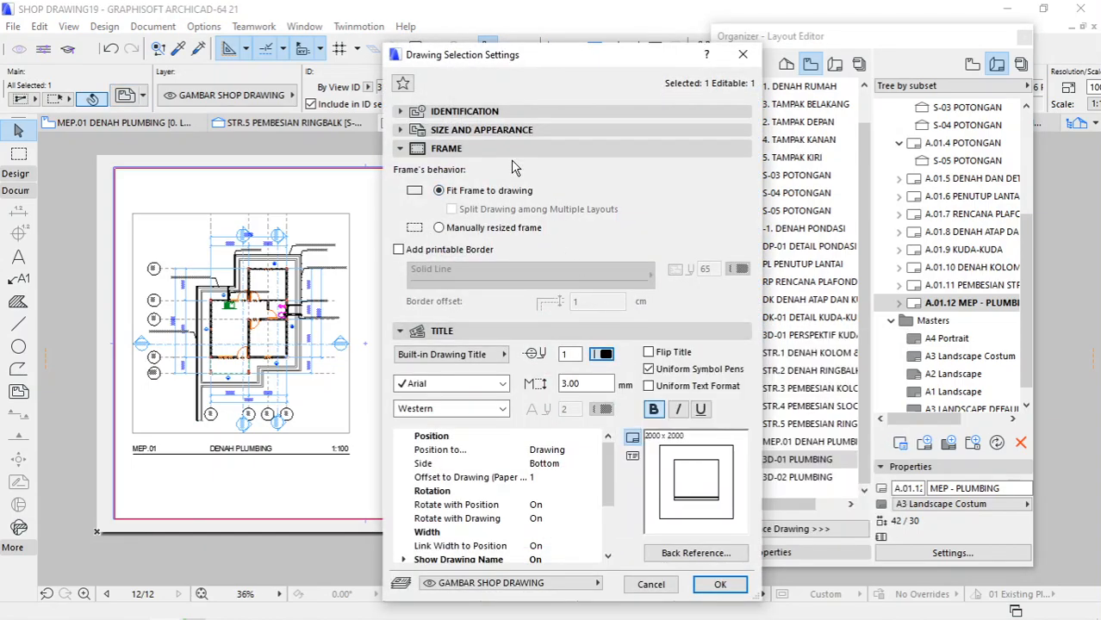
Step: Set the 3D-01 drawing's scale to 1:50
click(506, 130)
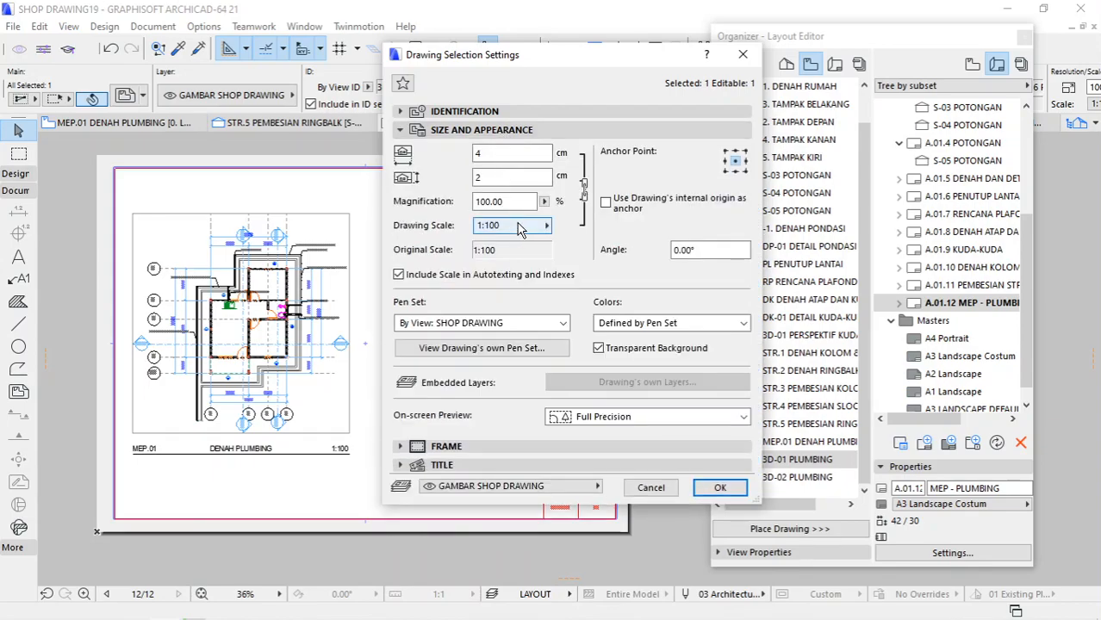
click(519, 226)
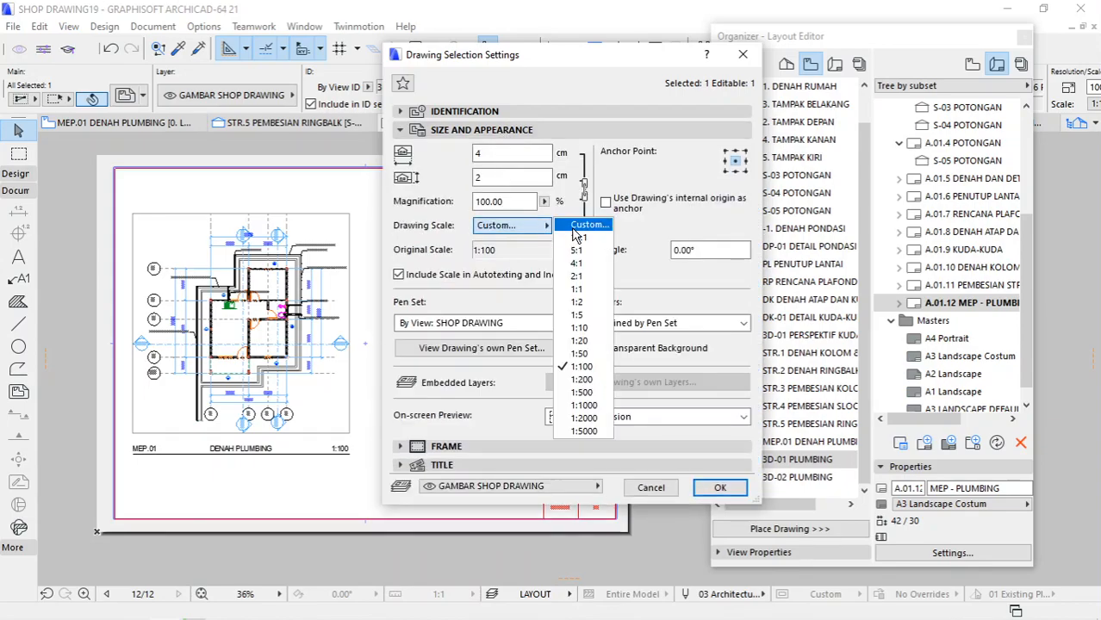
click(580, 353)
click(720, 492)
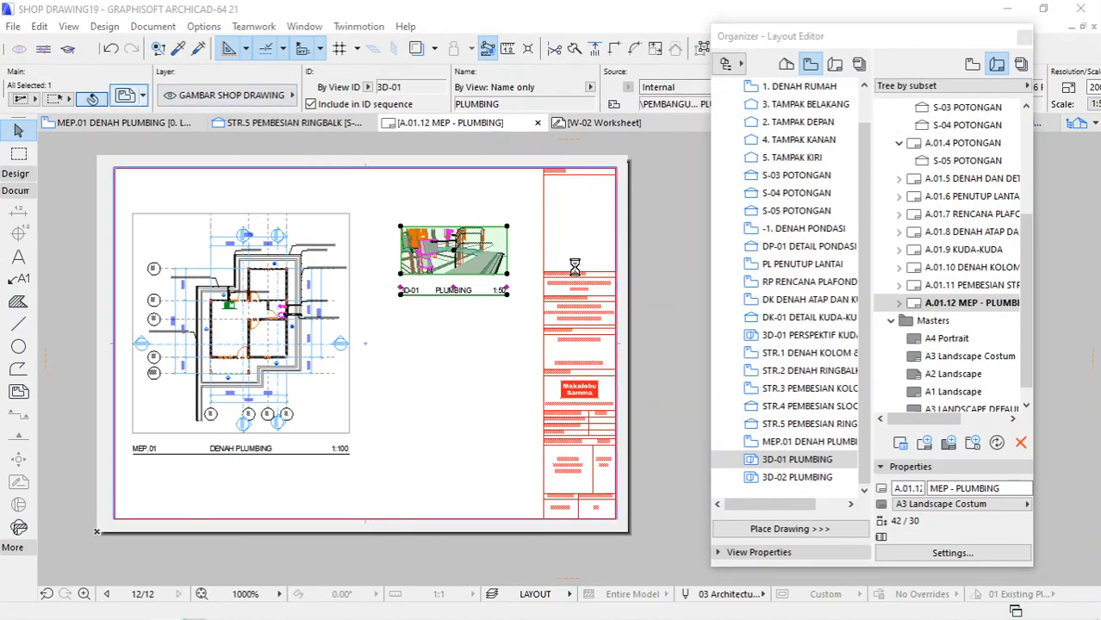
Step: Give the 3D-01 drawing a custom scale of 1:30
key(ctrl+t)
click(547, 225)
click(589, 225)
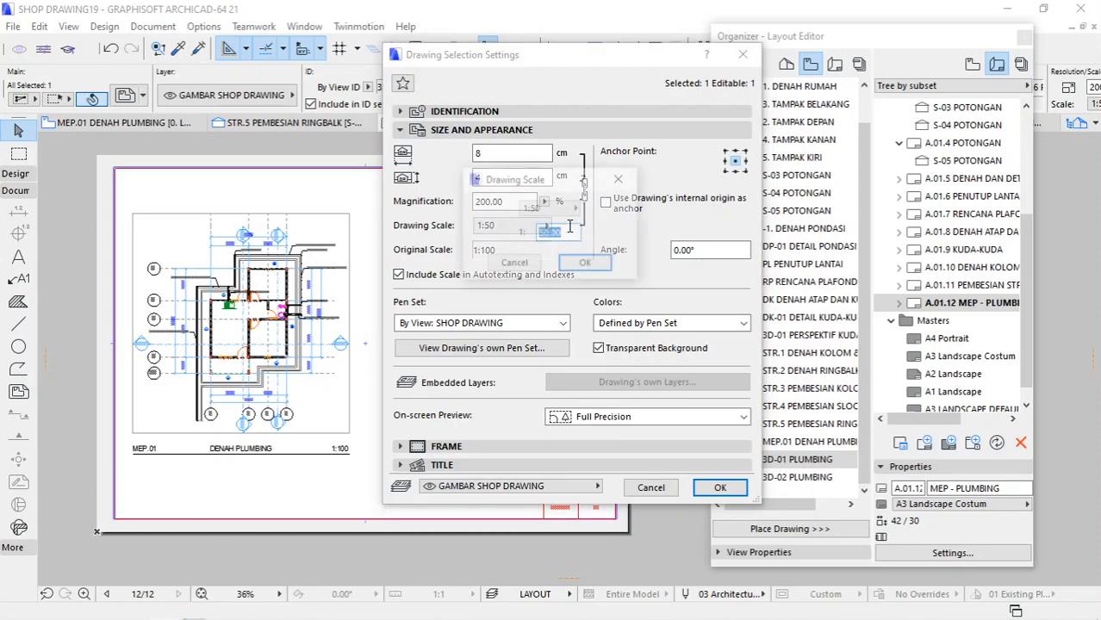
text(30)
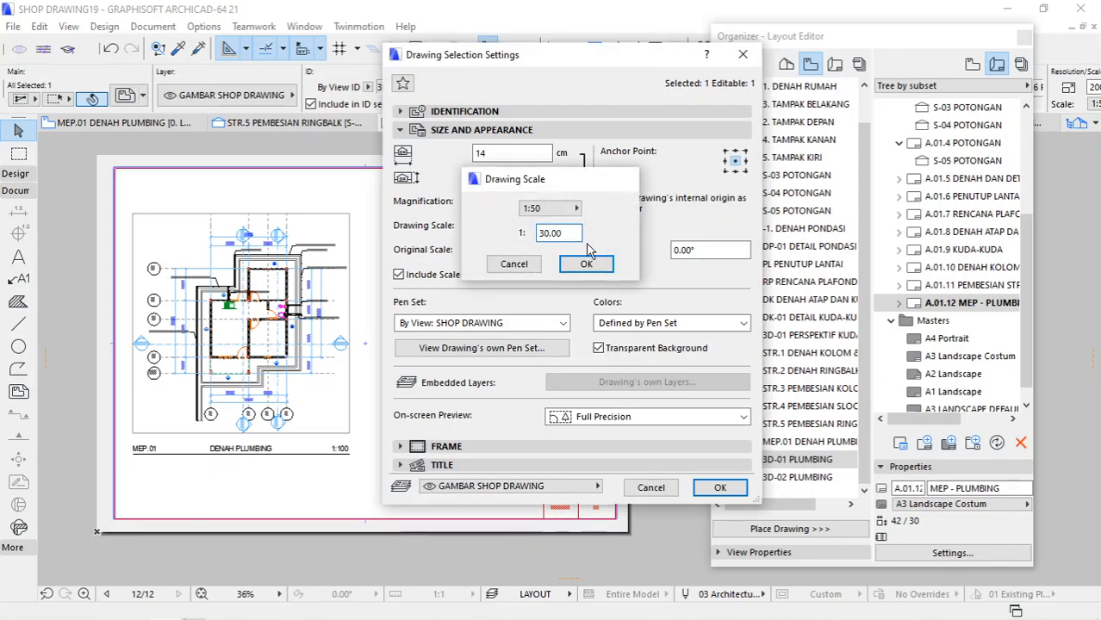
click(584, 263)
key(Return)
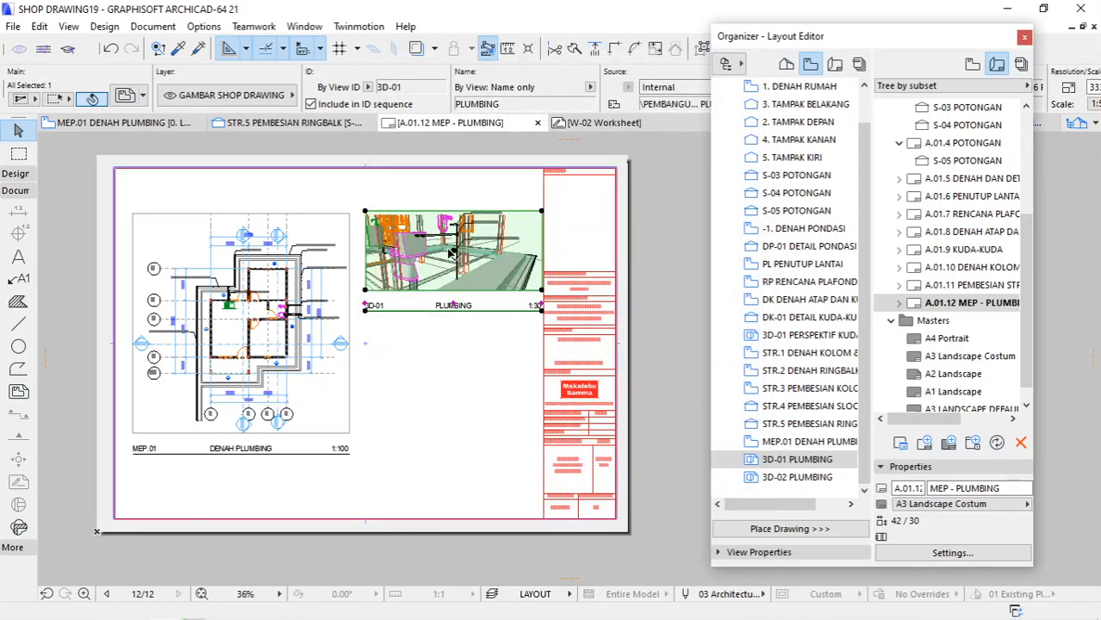
Step: Move the 3D-01 drawing by its upper-left corner closer to the plan, clear of the title block
click(365, 211)
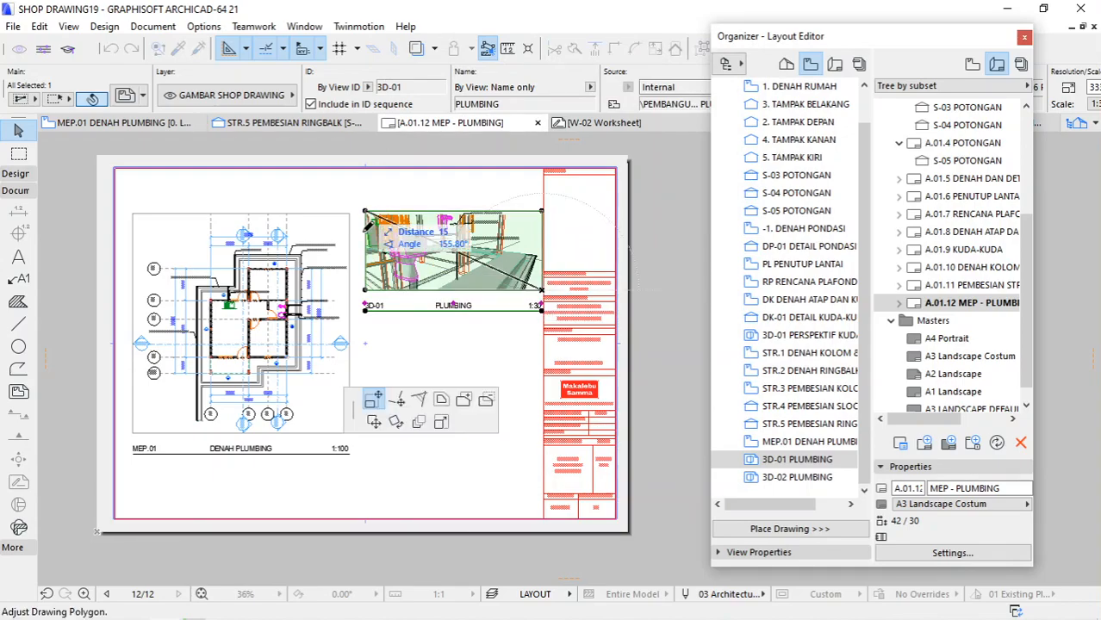
click(373, 421)
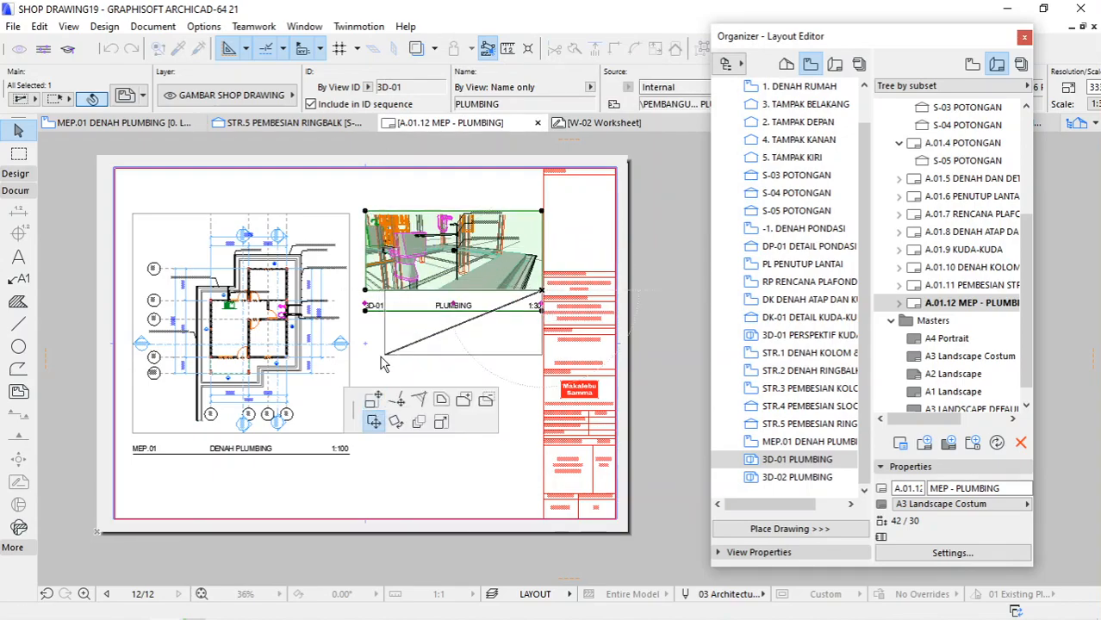
click(358, 212)
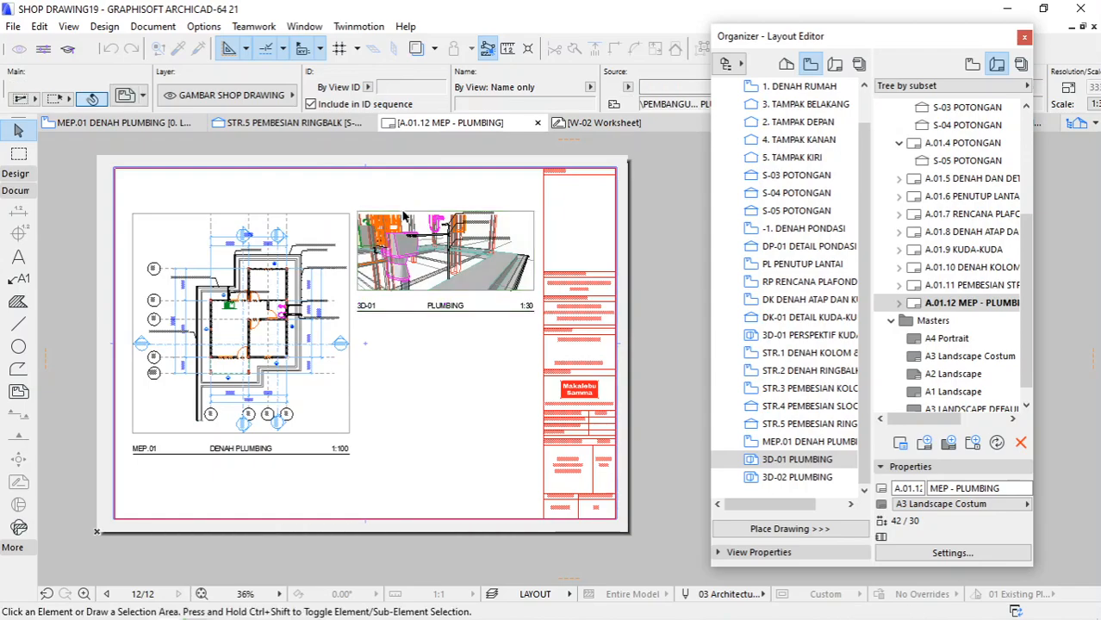
Step: Place the 3D-02 PLUMBING view below the 3D-01 drawing and give it a custom scale of 1:30
click(809, 482)
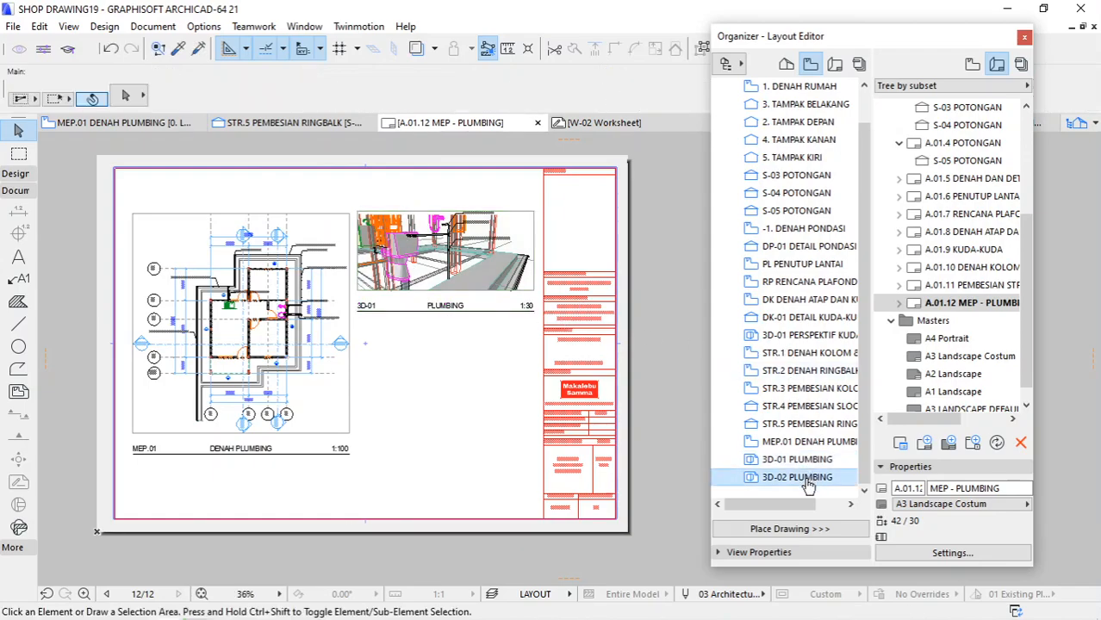
drag(797, 485, 444, 397)
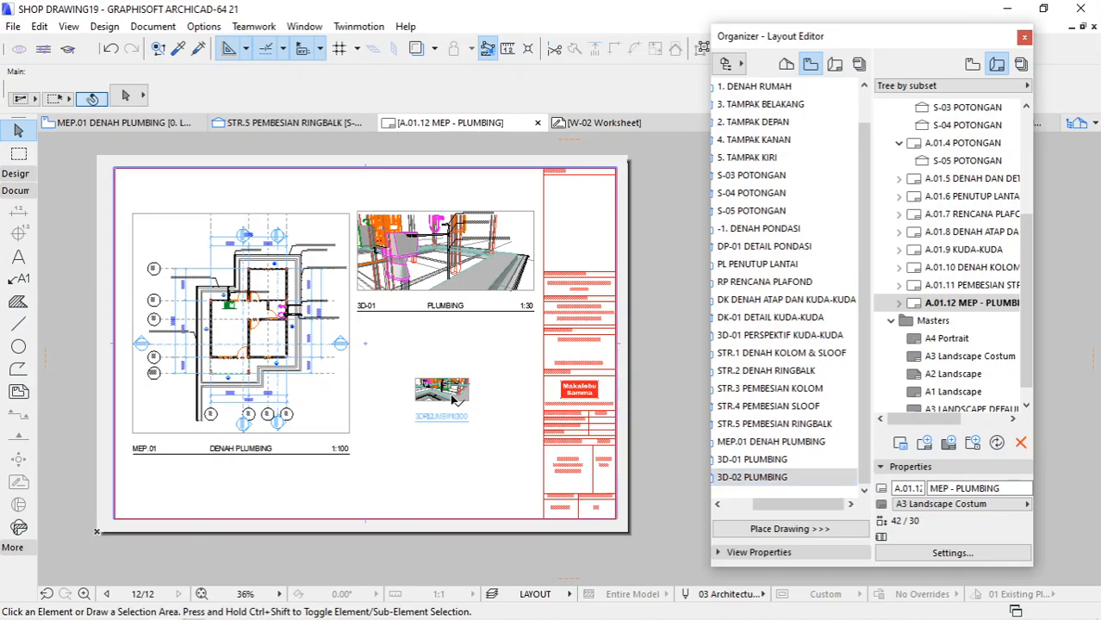
click(454, 399)
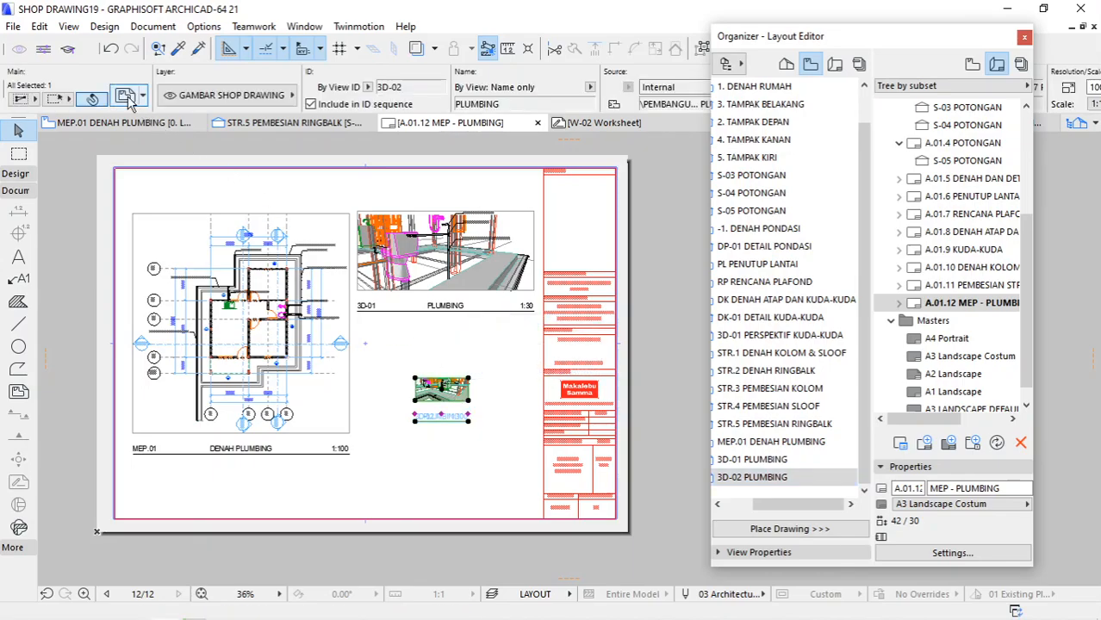
click(125, 96)
click(509, 225)
click(546, 225)
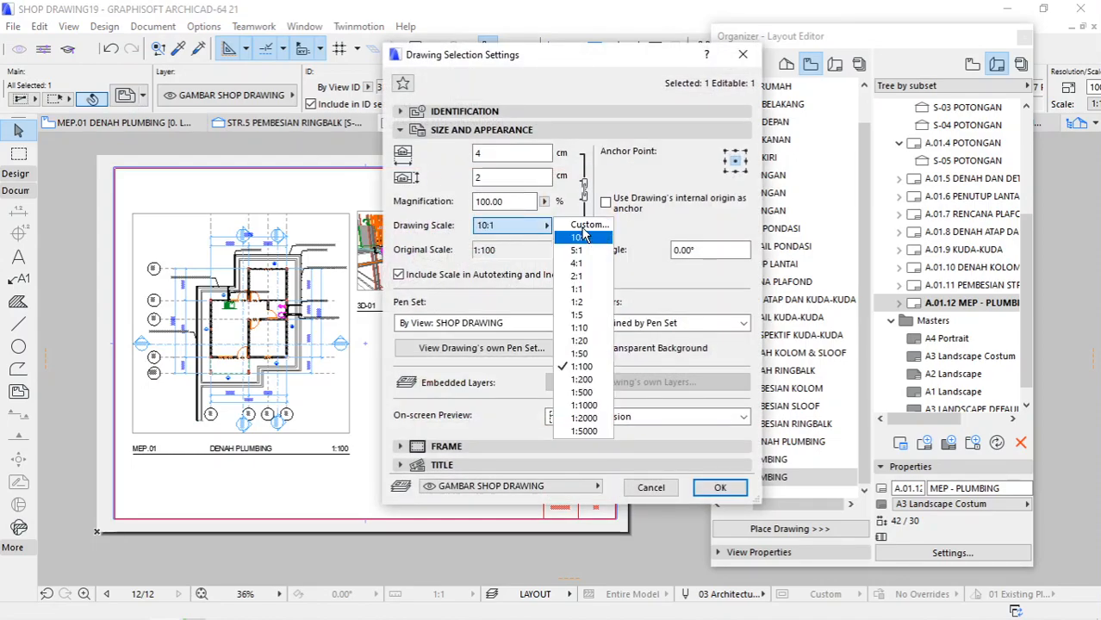
click(589, 224)
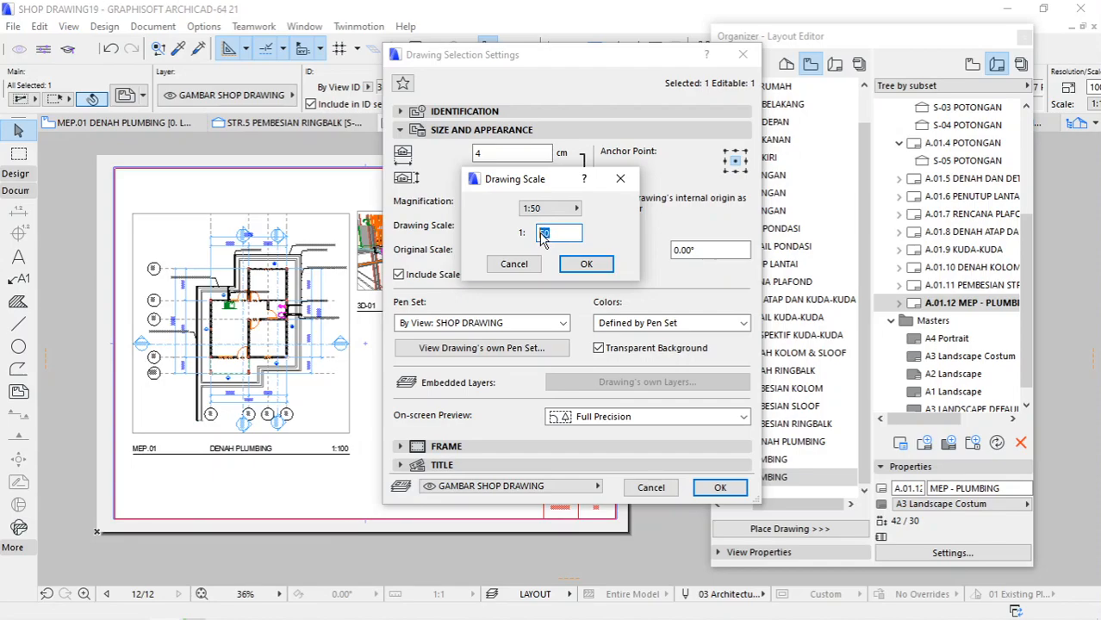
click(588, 264)
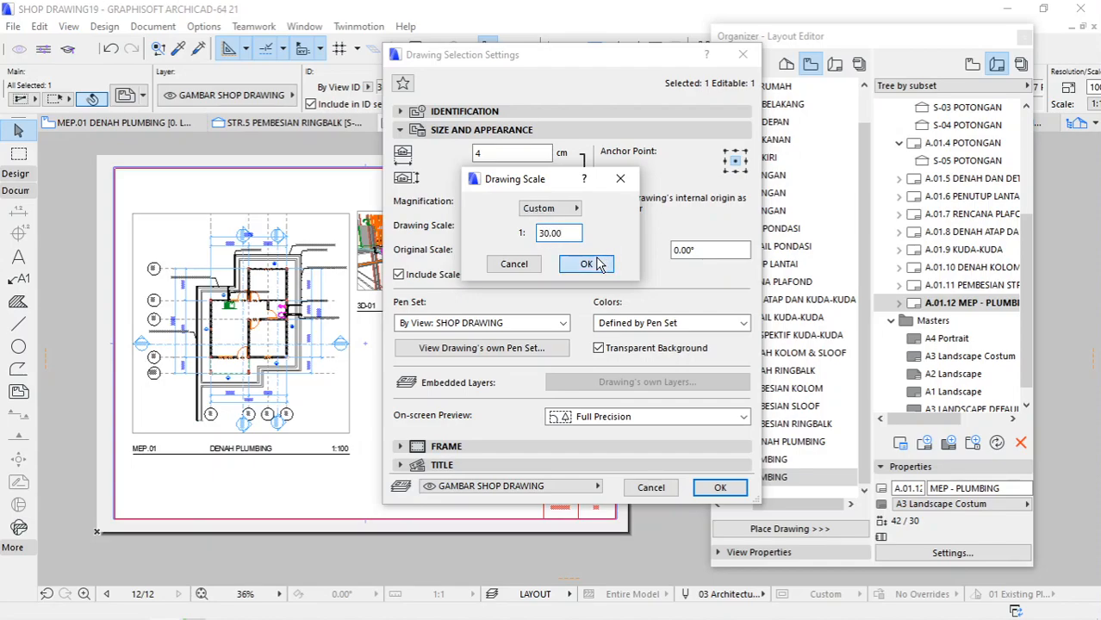
Step: Set the 3D-02 drawing's title pen to 1 and apply its settings
click(423, 446)
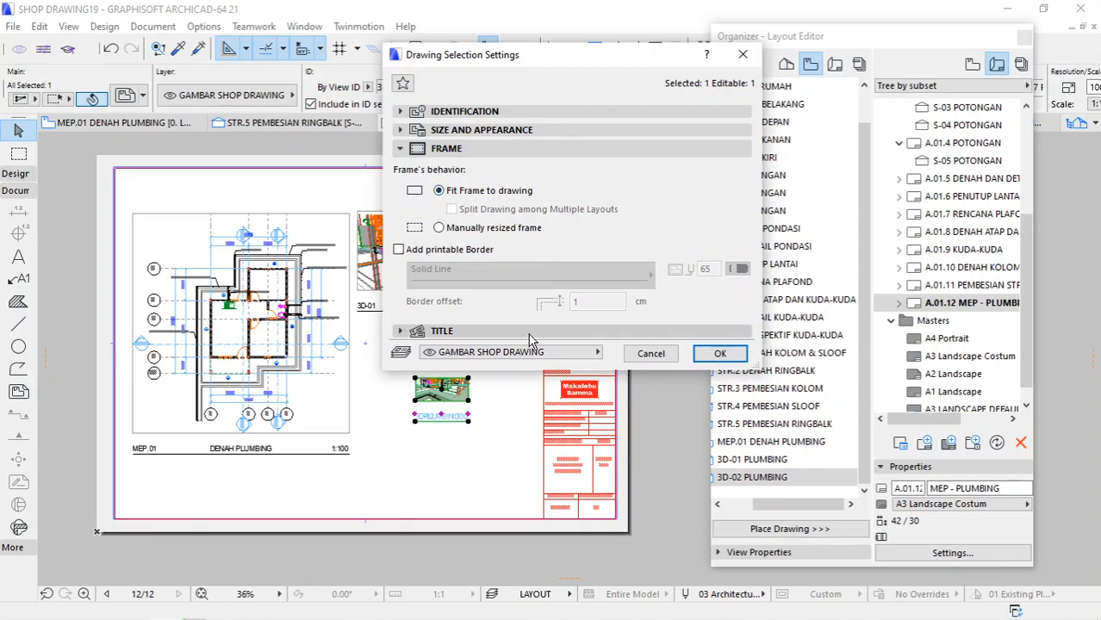
click(535, 330)
click(606, 354)
click(623, 355)
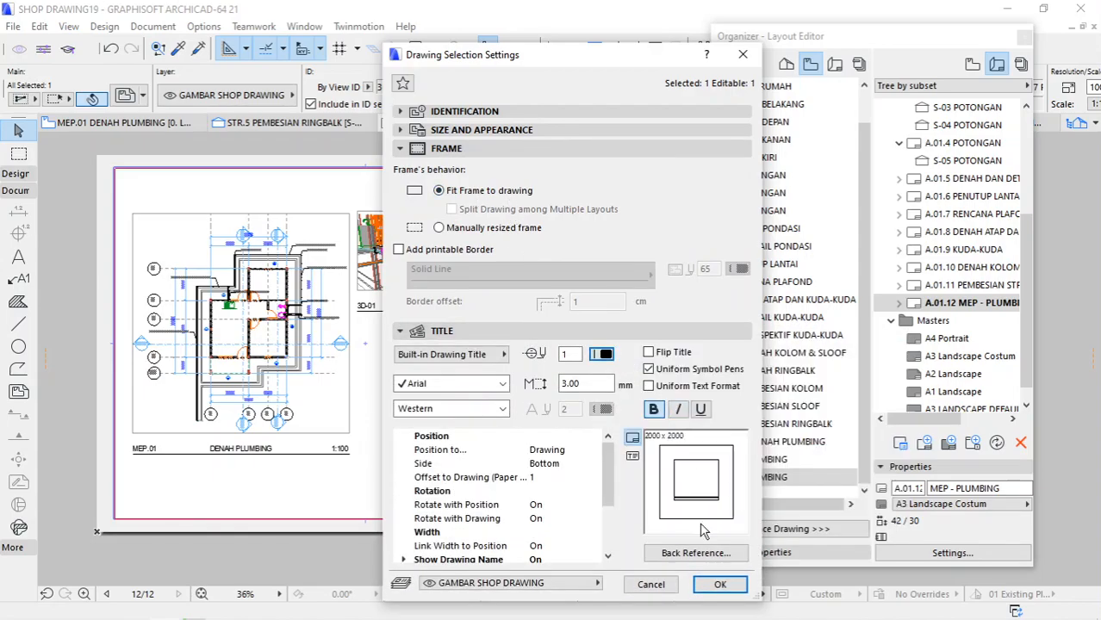
click(717, 585)
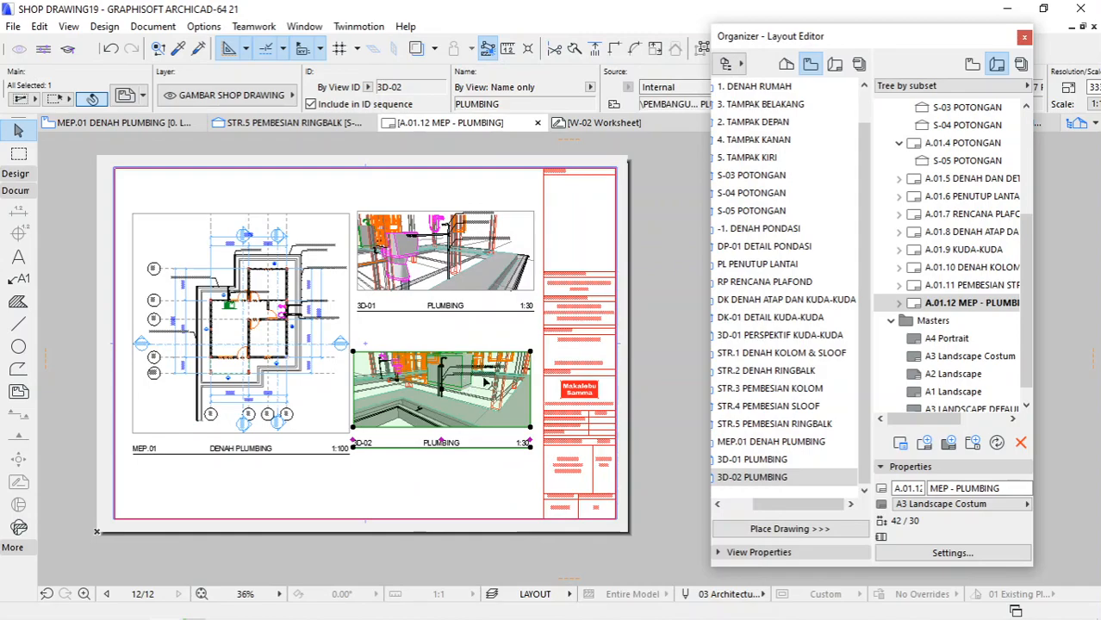
Step: Shift the 3D-02 drawing sideways so its right edge lines up with the 3D-01 drawing above it
click(532, 352)
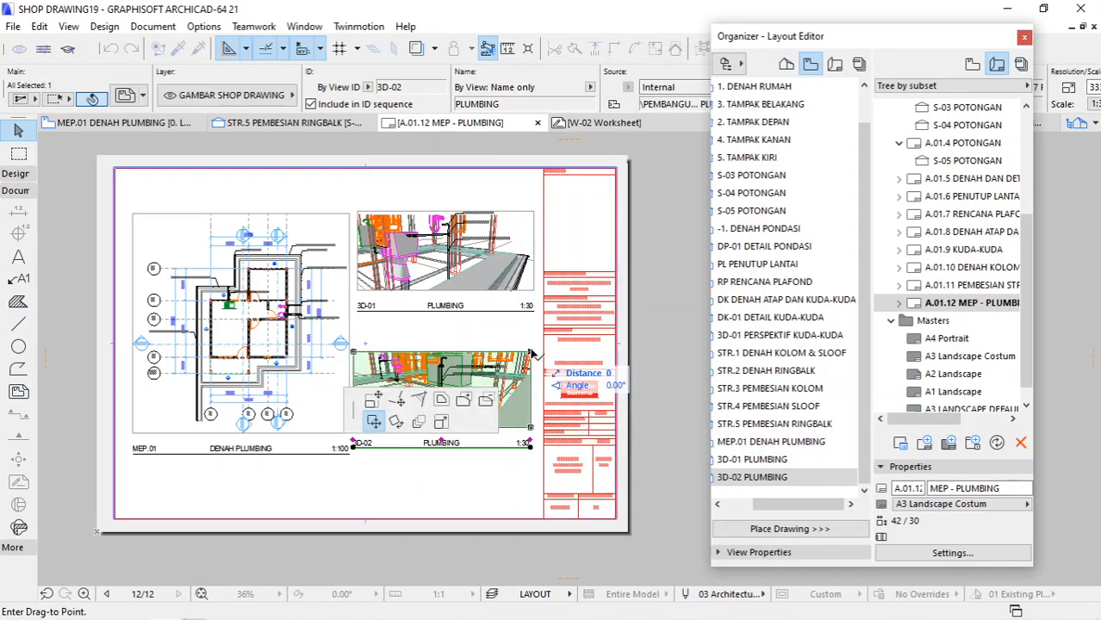
shift+click(534, 291)
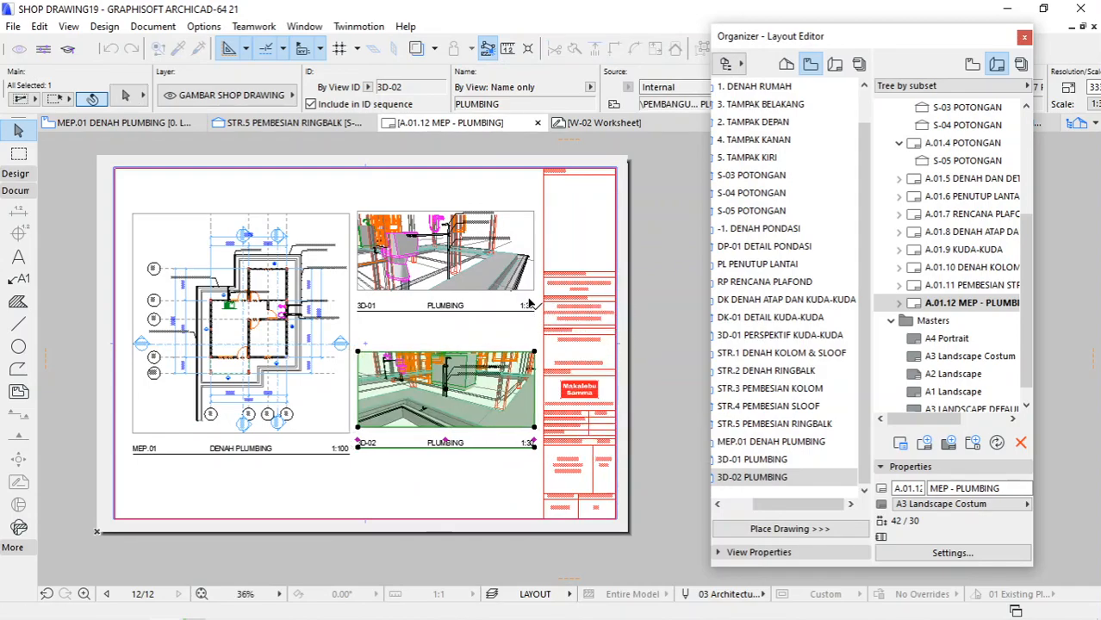
click(507, 330)
scroll(461, 395, up, 1)
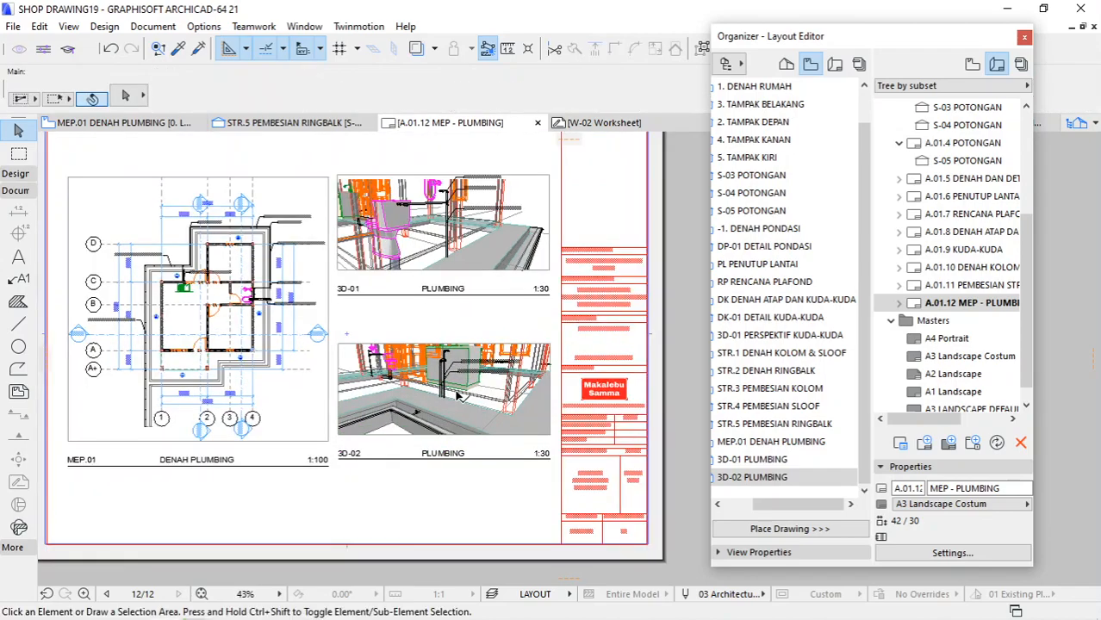
Step: Move the 3D-01 drawing slightly down so its top edge lines up with the plan drawing's frame
click(437, 253)
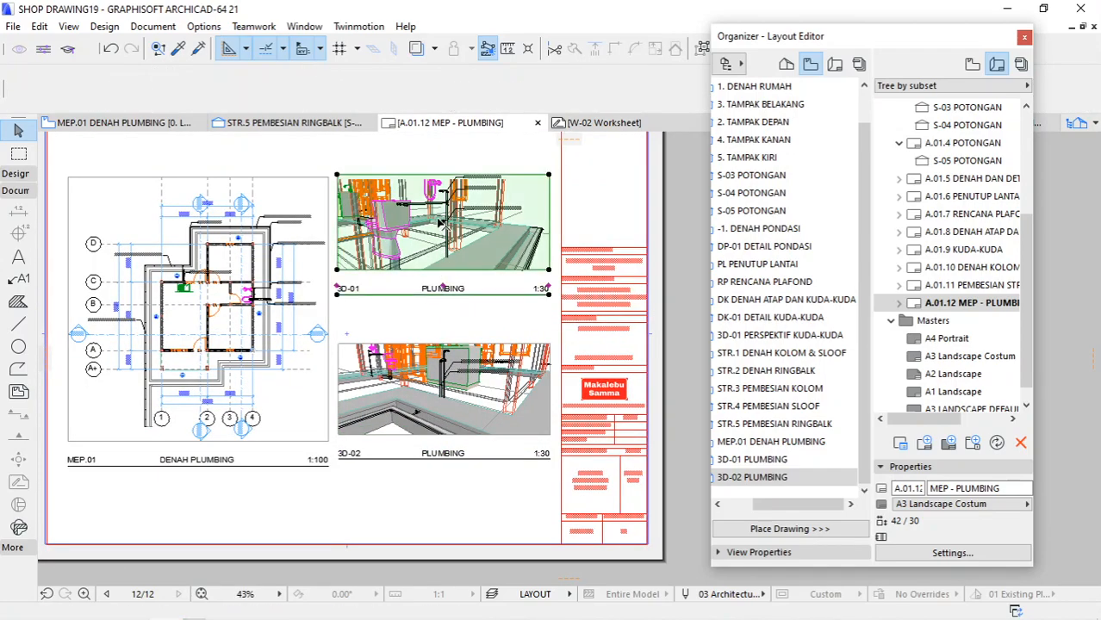
click(338, 176)
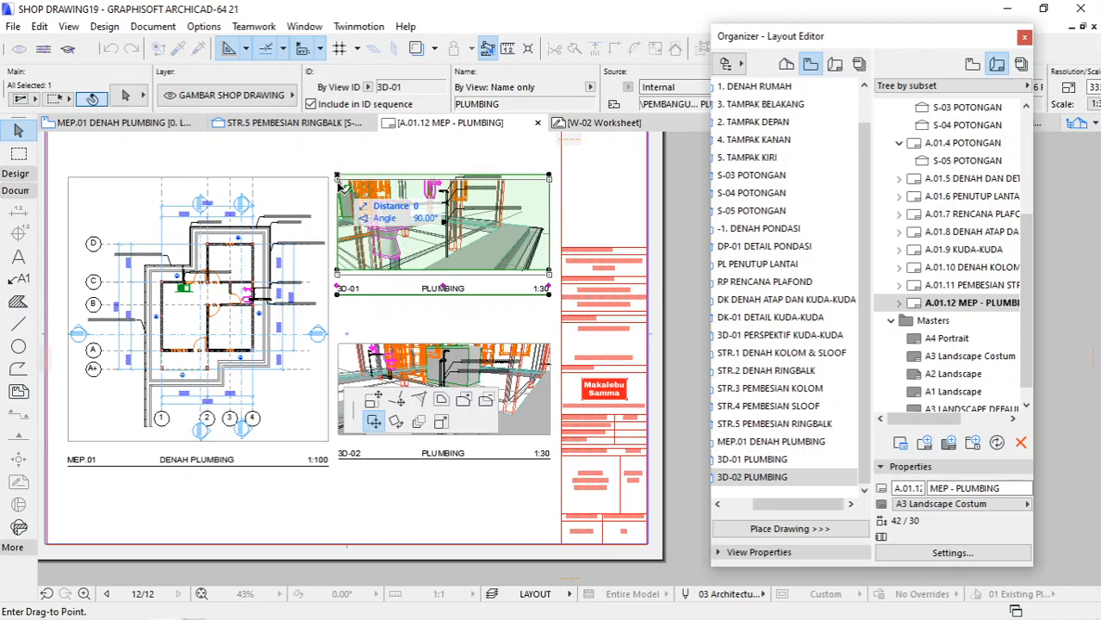
key(Escape)
click(403, 165)
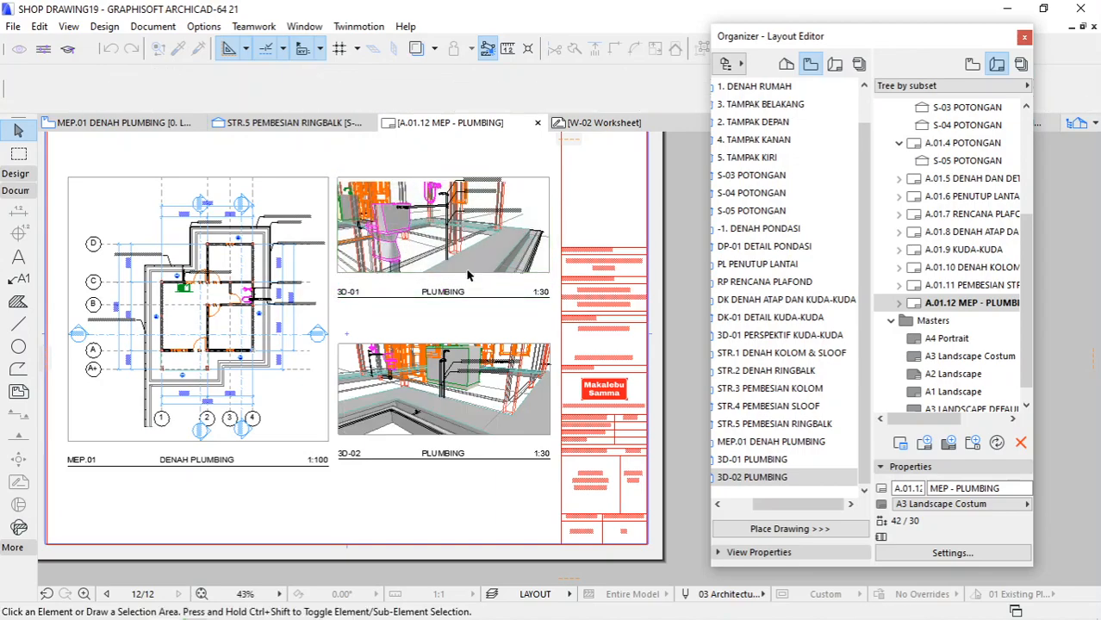
Step: Move the 3D-02 drawing slightly down so its bottom edge lines up with the bottom of the plan drawing's frame
click(361, 393)
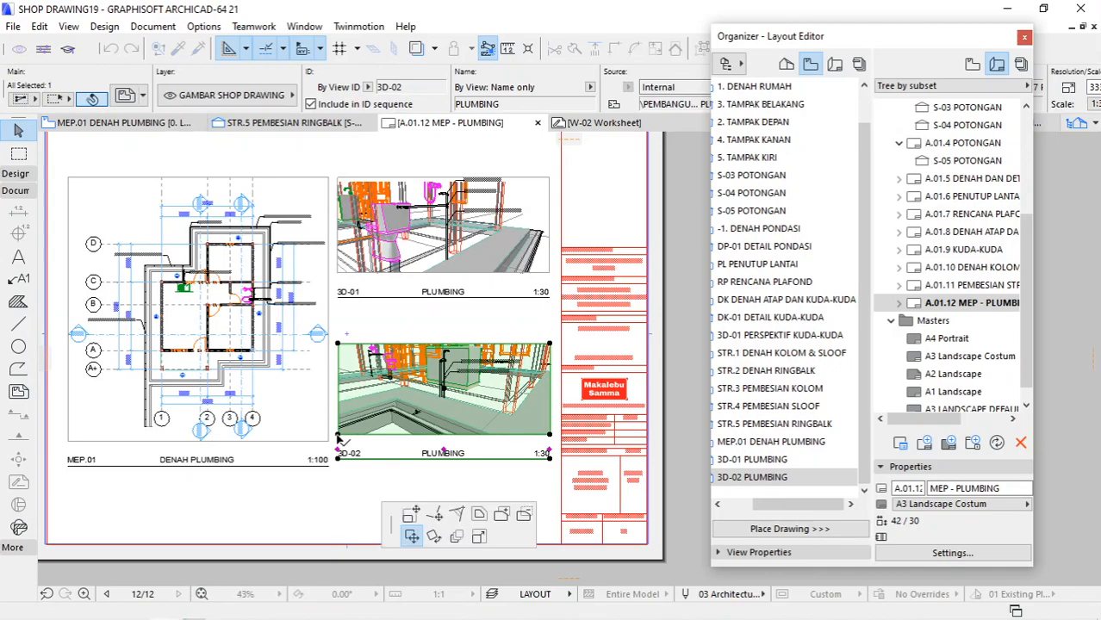
click(337, 435)
click(330, 443)
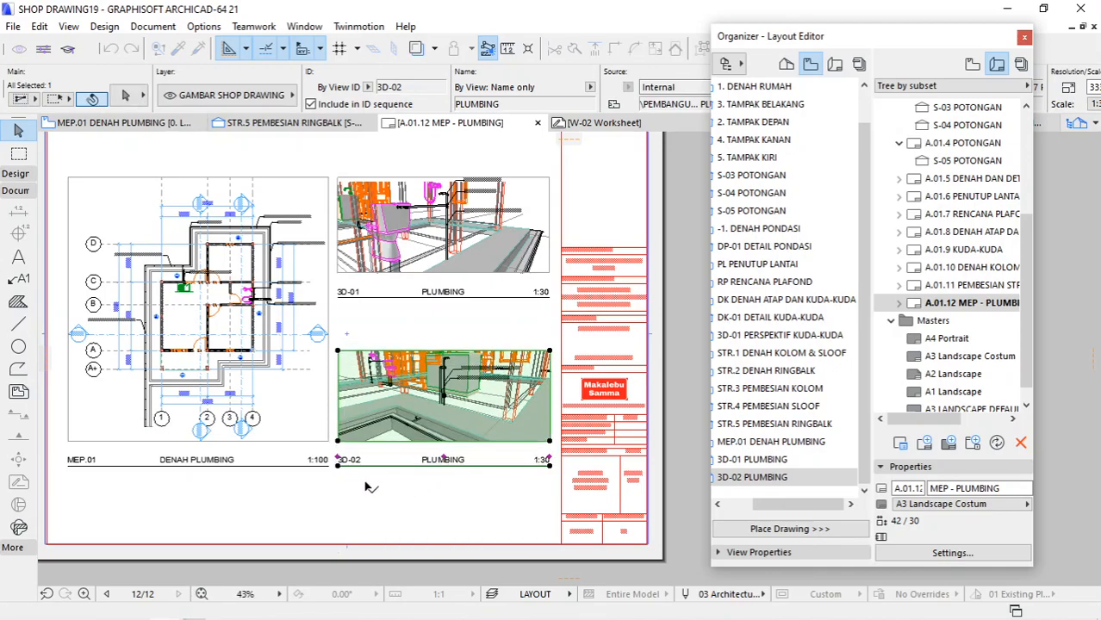
Step: Shift the MEP.01 DENAH PLUMBING drawing slightly left to widen the gap between it and the 3D drawings, then deselect it
click(331, 184)
click(329, 177)
click(317, 178)
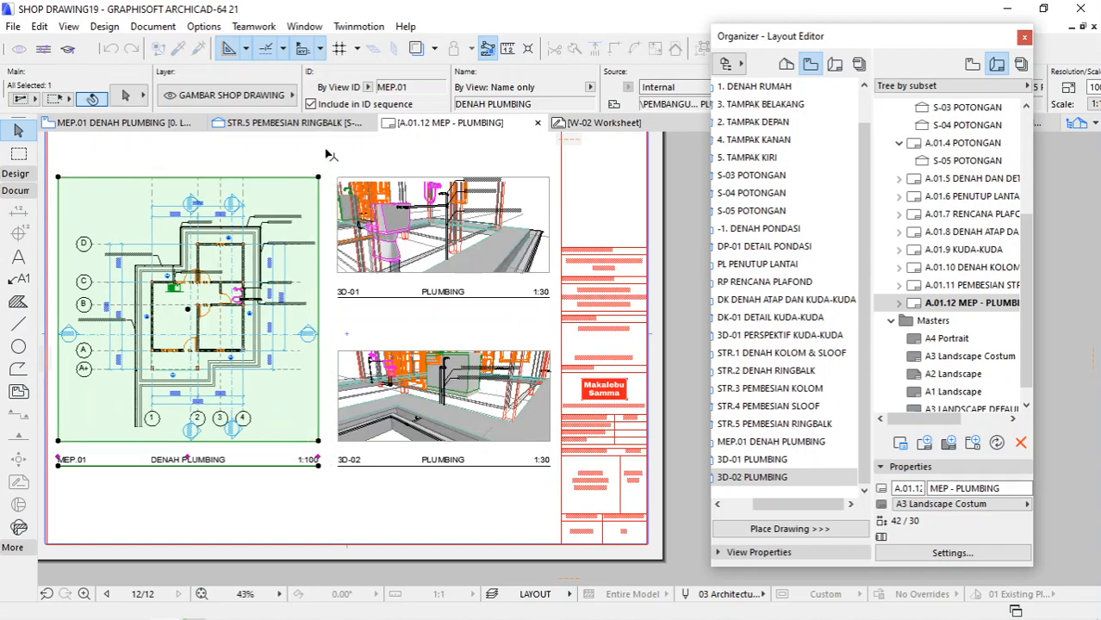
click(326, 153)
Step: Examine the layout's title block, the pipe labels in the 3D-01 drawing and the overall arrangement of the drawings
scroll(617, 496, up, 5)
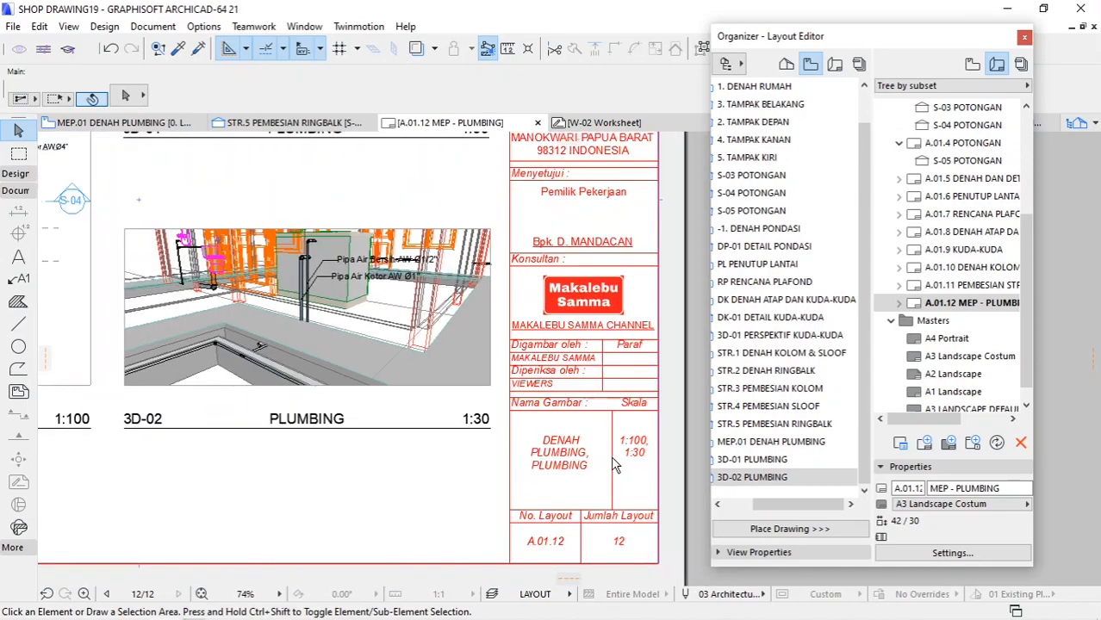
scroll(617, 463, down, 4)
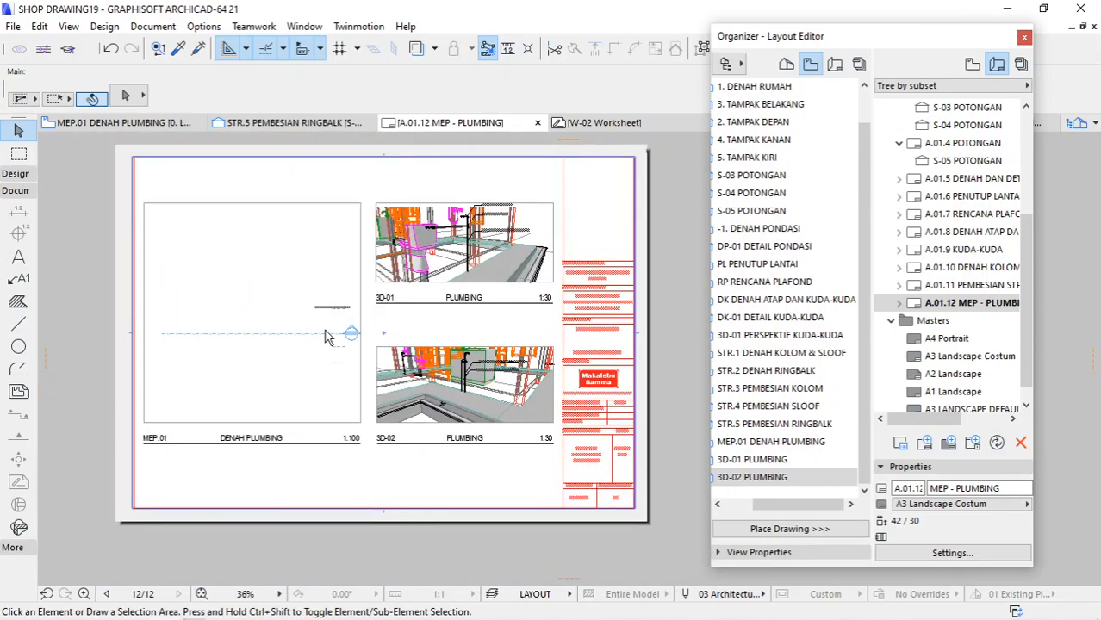
scroll(446, 286, up, 1)
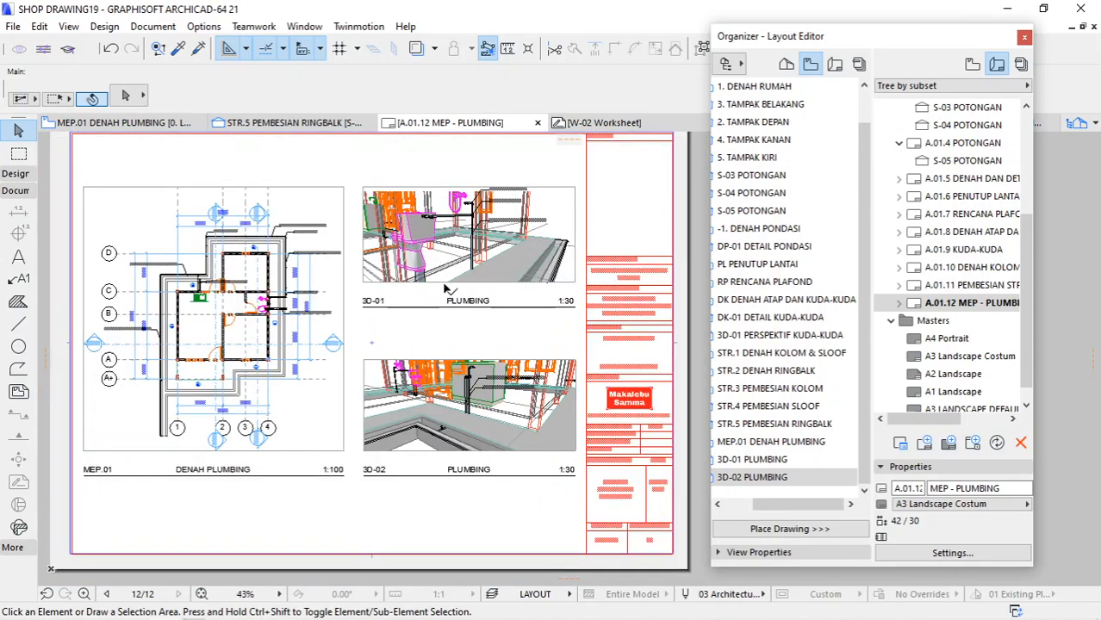
middle_drag(445, 287, 454, 297)
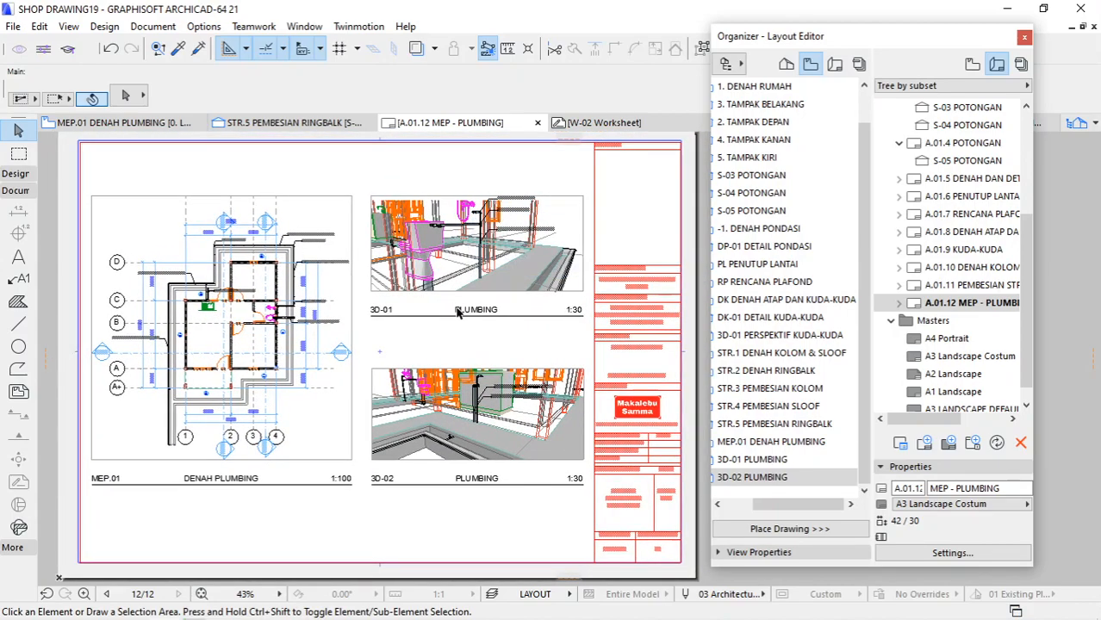
scroll(470, 272, up, 5)
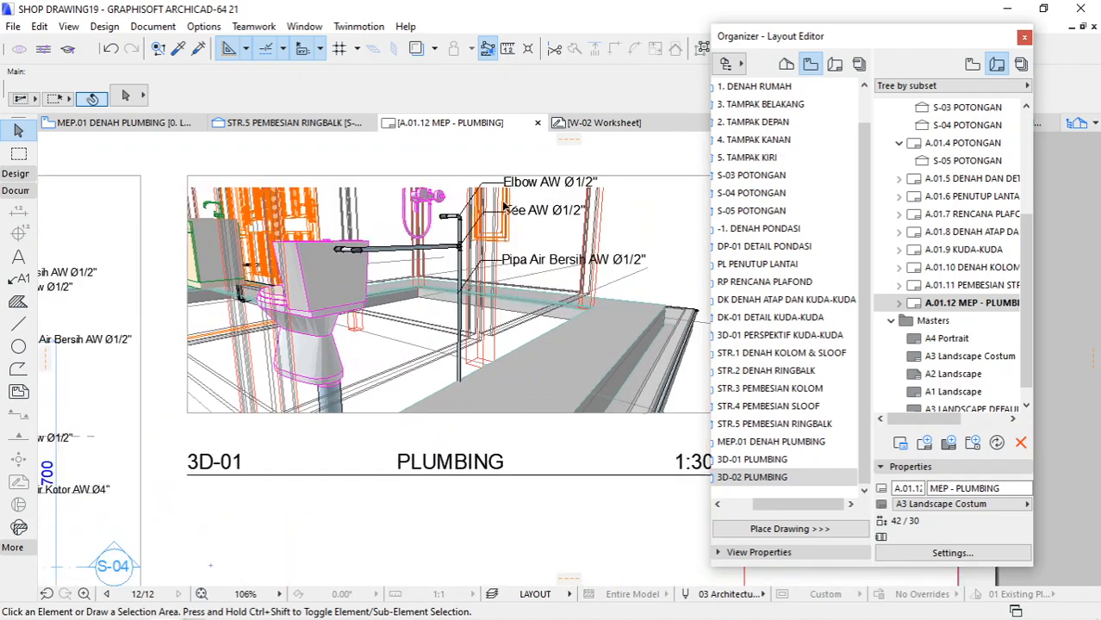
scroll(504, 200, down, 4)
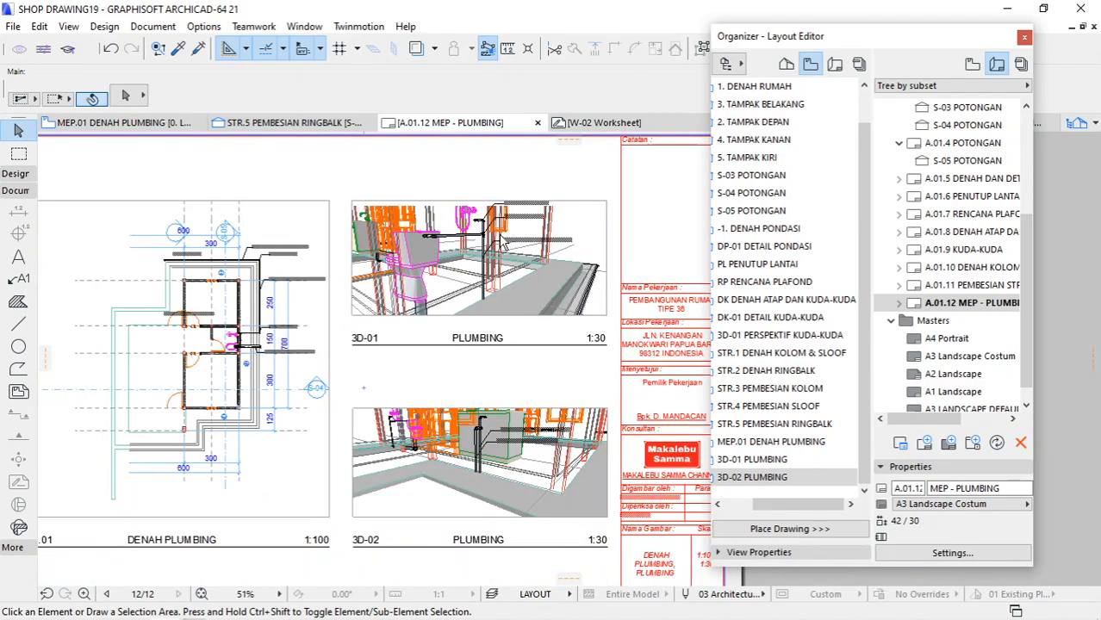
scroll(503, 242, down, 1)
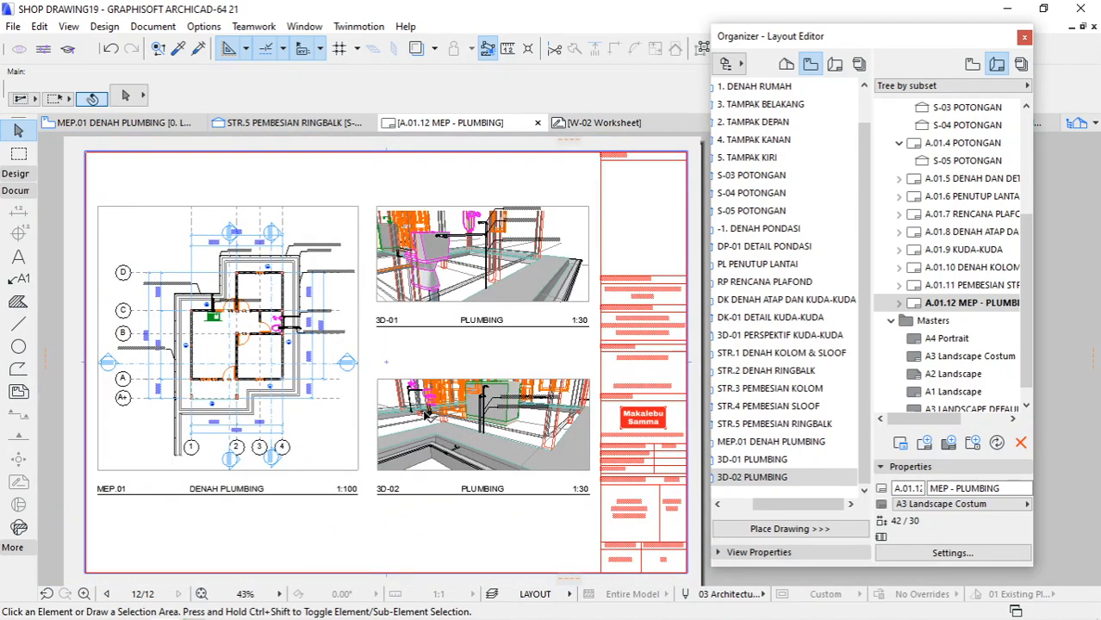
mouse_move(284, 610)
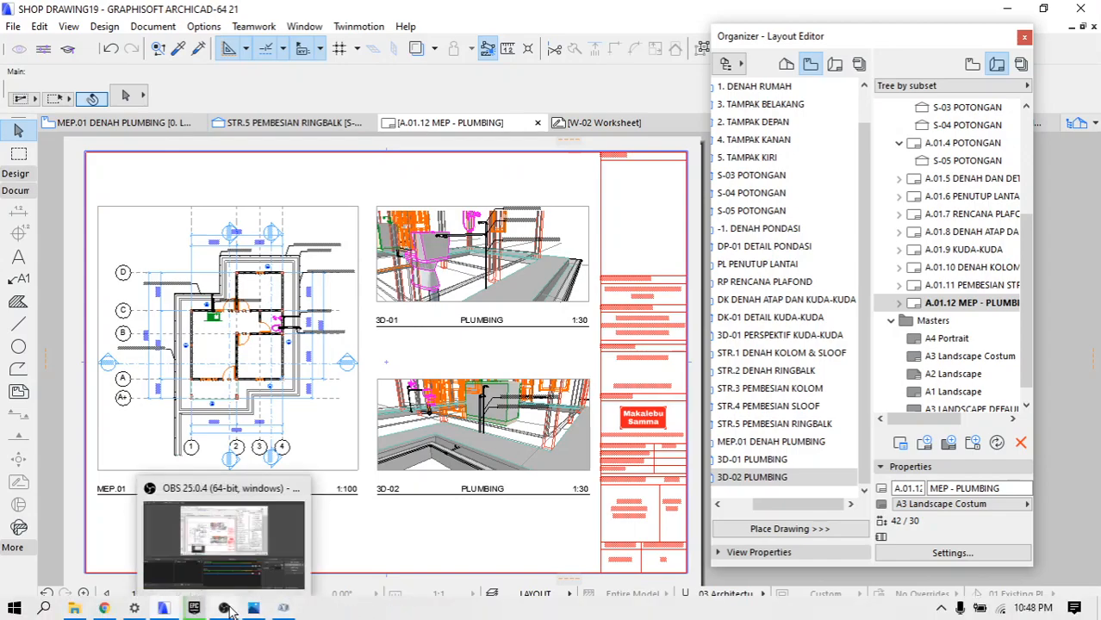